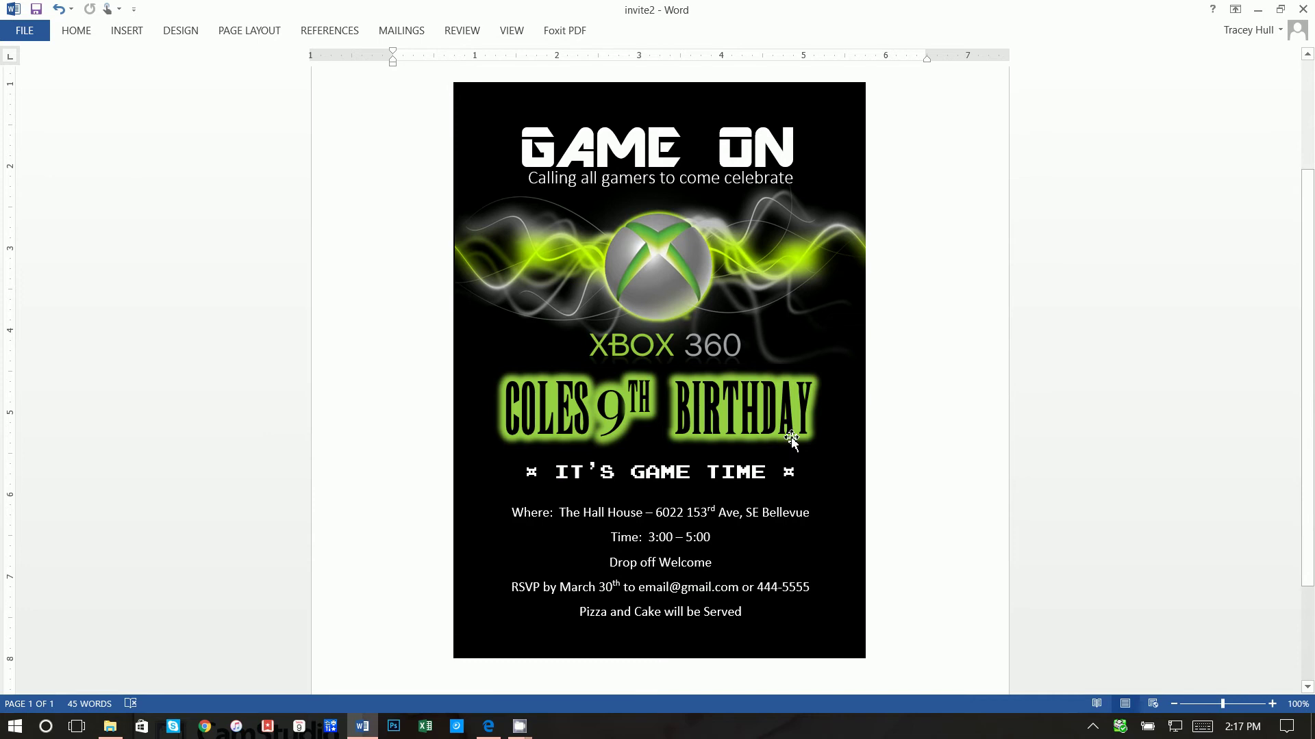
Browse the YouTube channel page in the browser, then minimize the browser
click(488, 726)
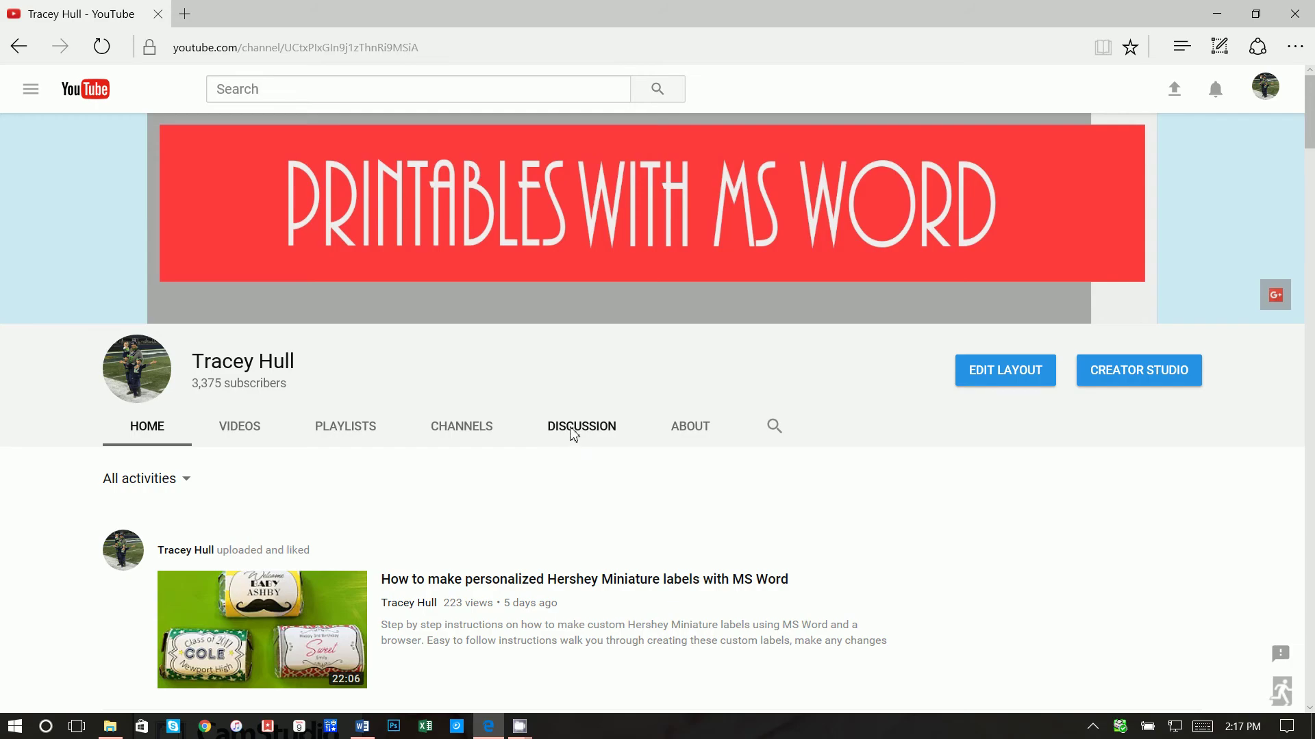
scroll(579, 448, down, 15)
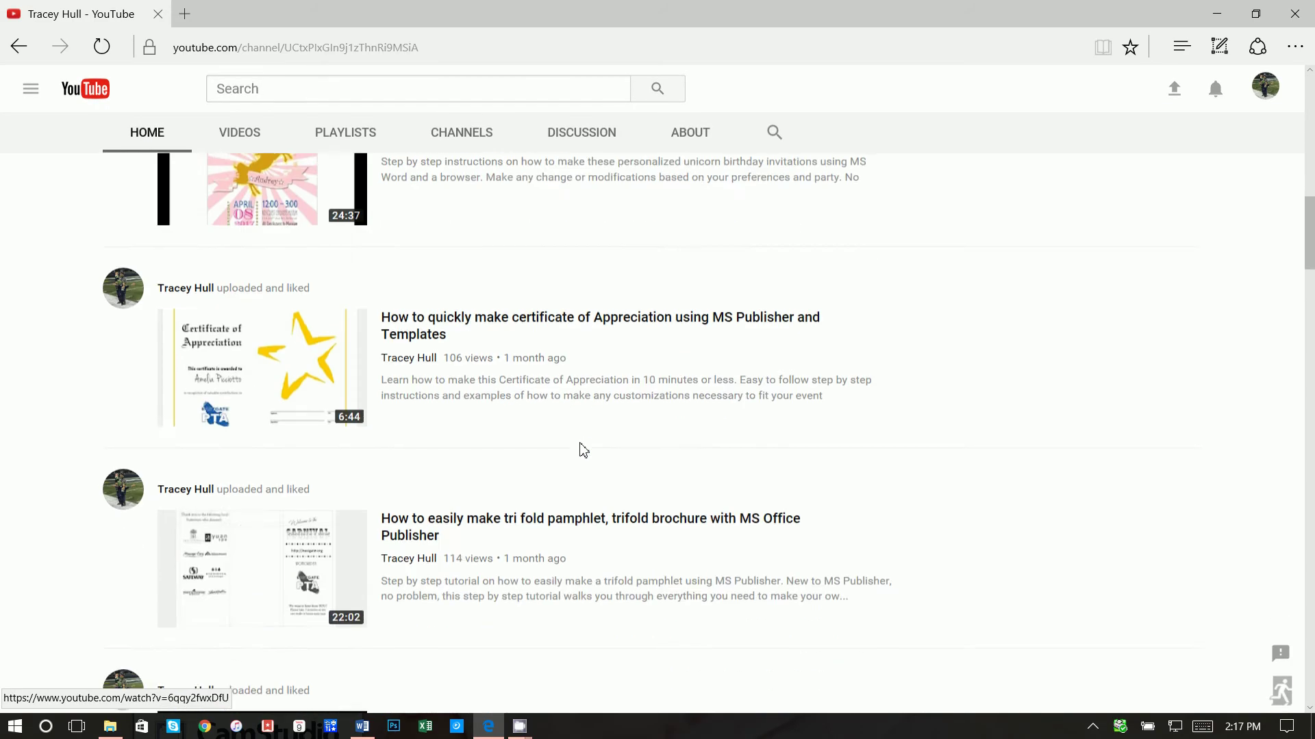
scroll(583, 450, down, 15)
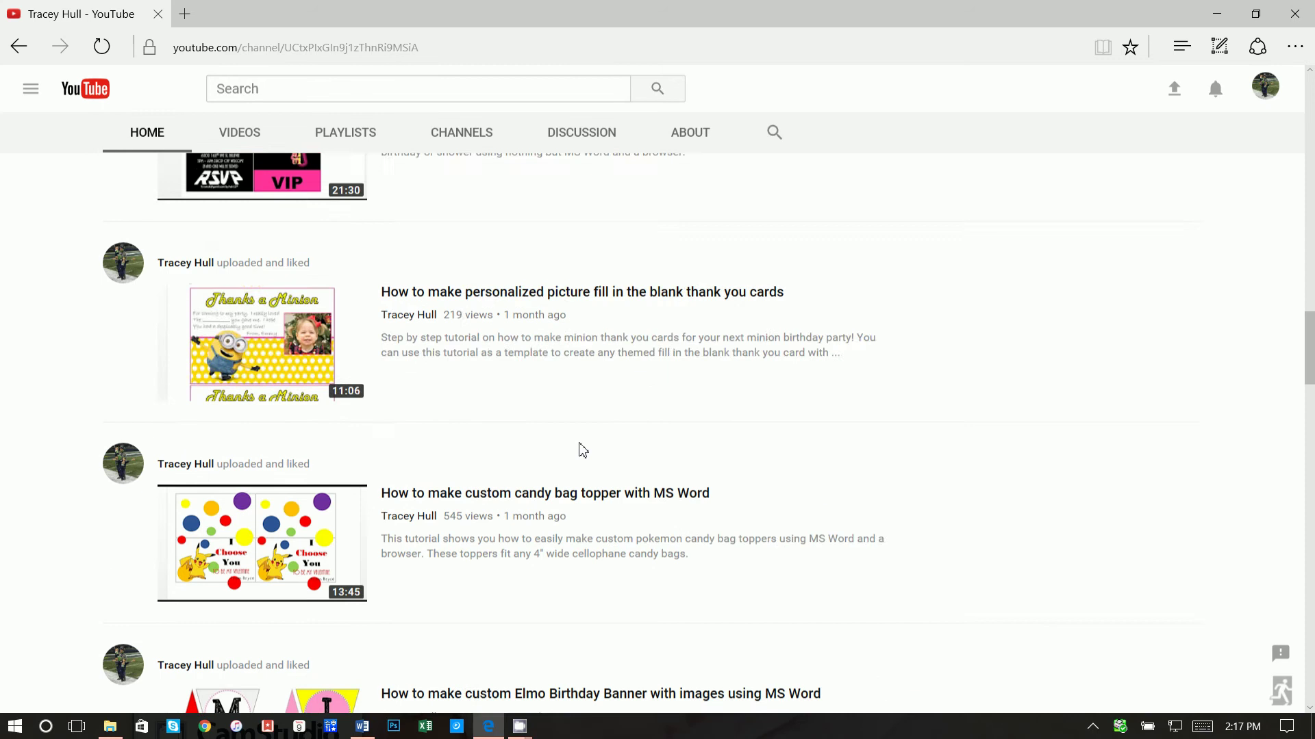
scroll(583, 450, down, 15)
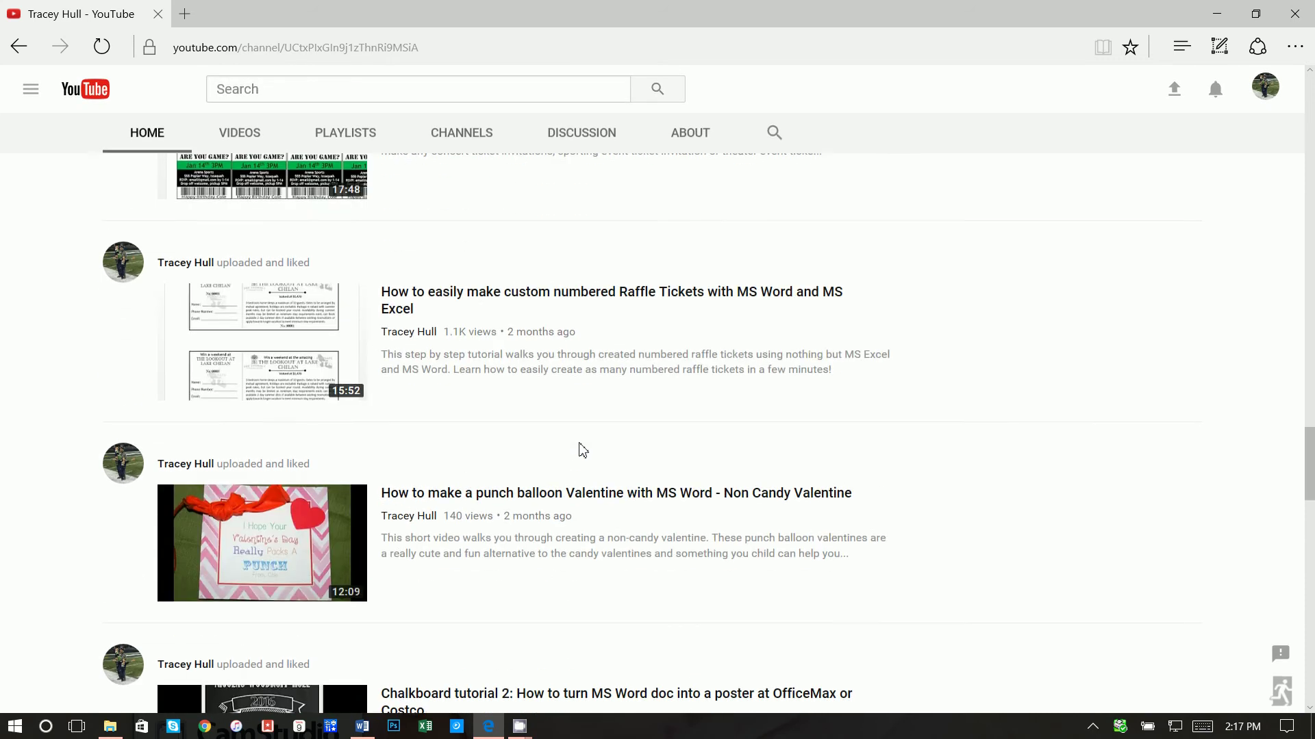
scroll(582, 450, down, 15)
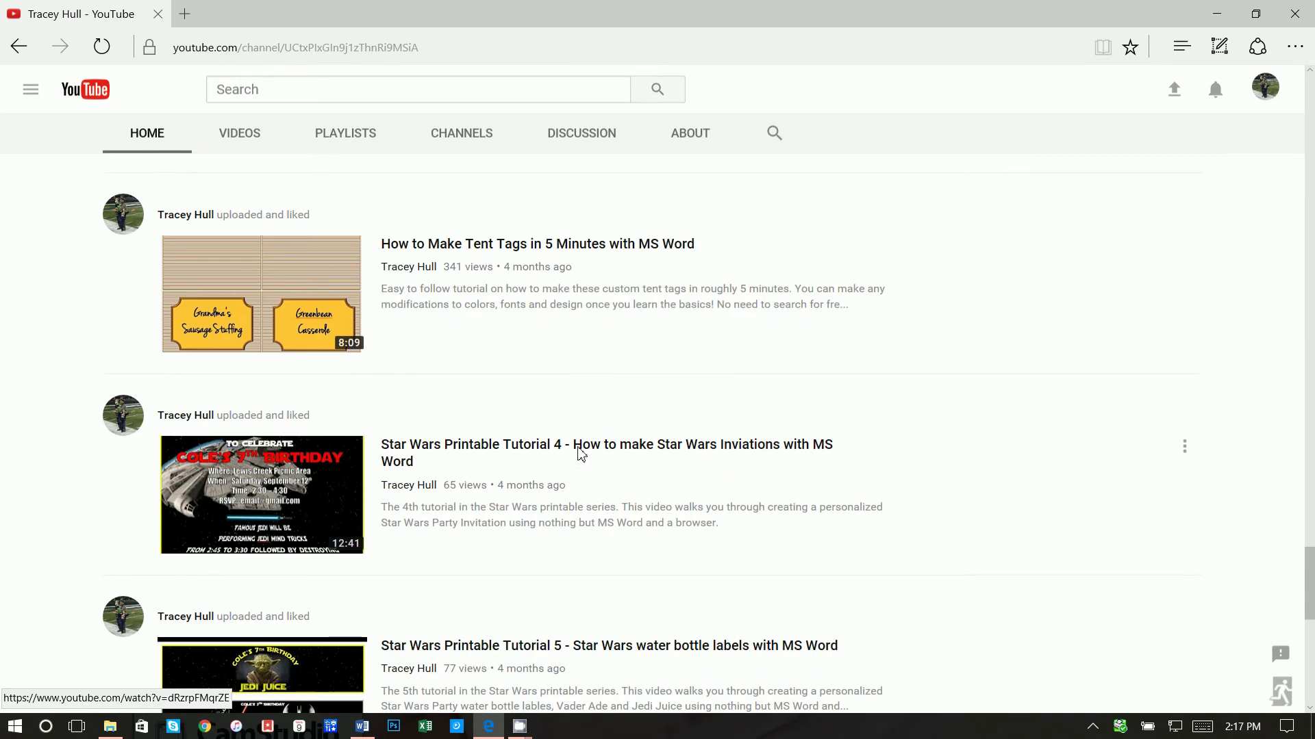
scroll(582, 454, up, 5)
scroll(528, 361, down, 12)
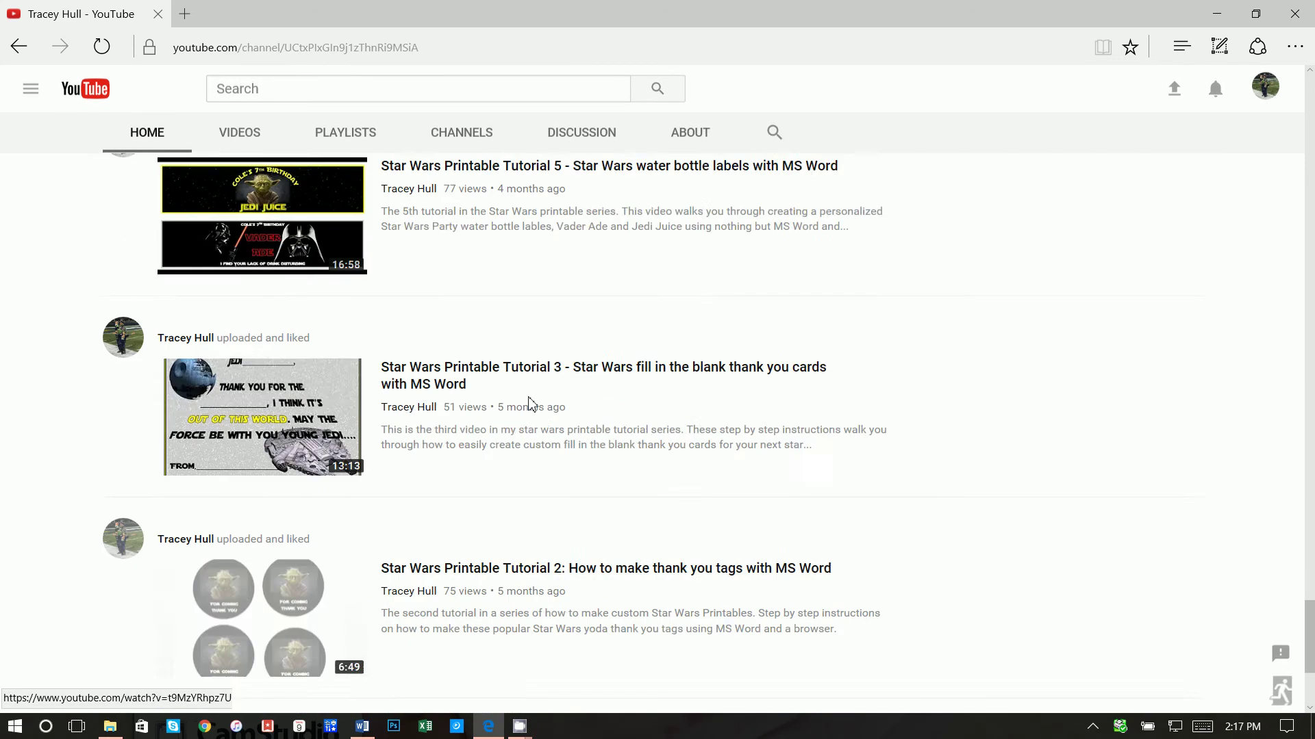
scroll(528, 404, down, 4)
scroll(529, 400, up, 1)
scroll(529, 428, down, 5)
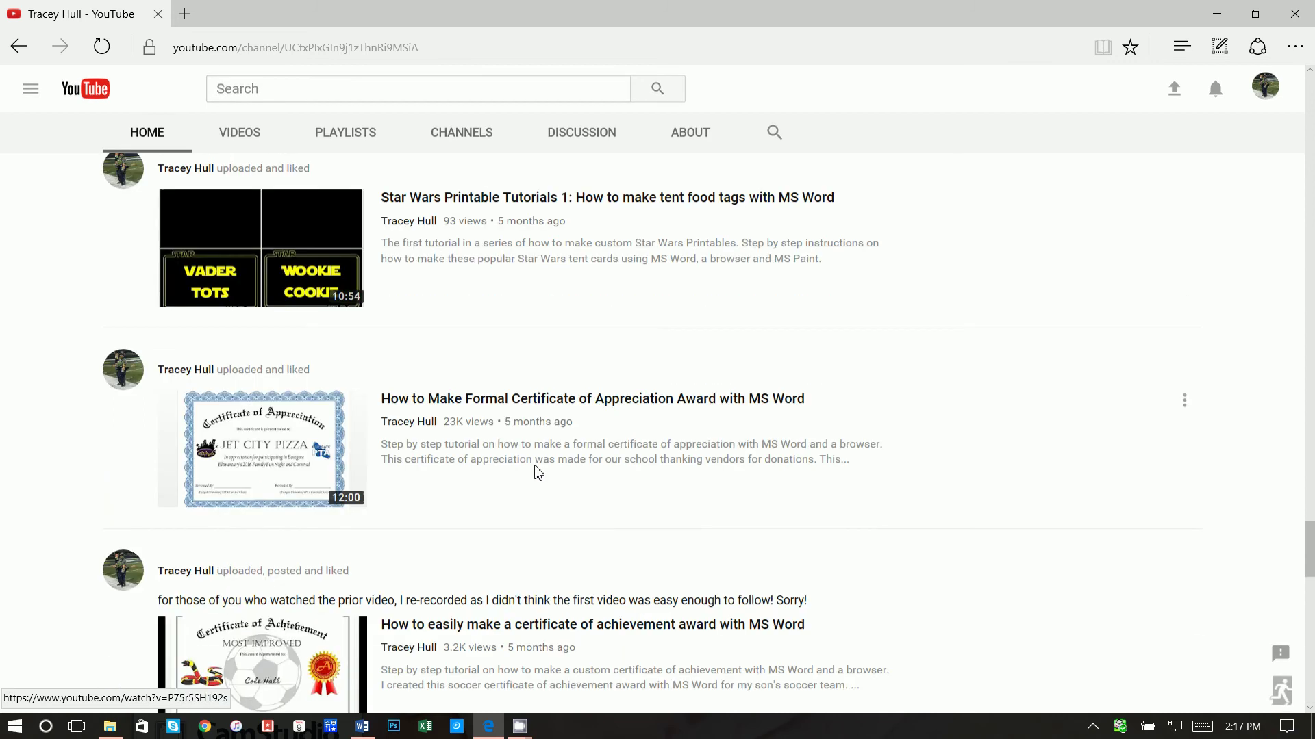
scroll(534, 471, down, 7)
scroll(531, 469, down, 6)
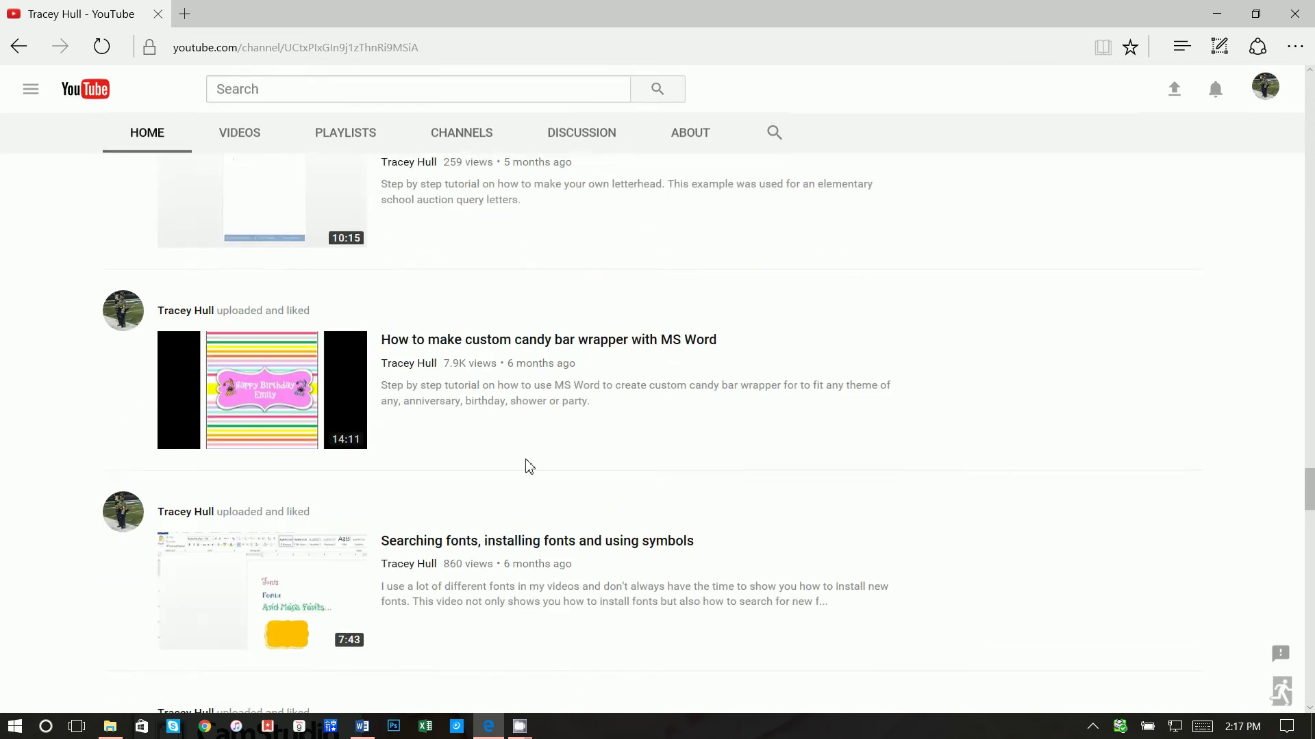
scroll(452, 373, down, 4)
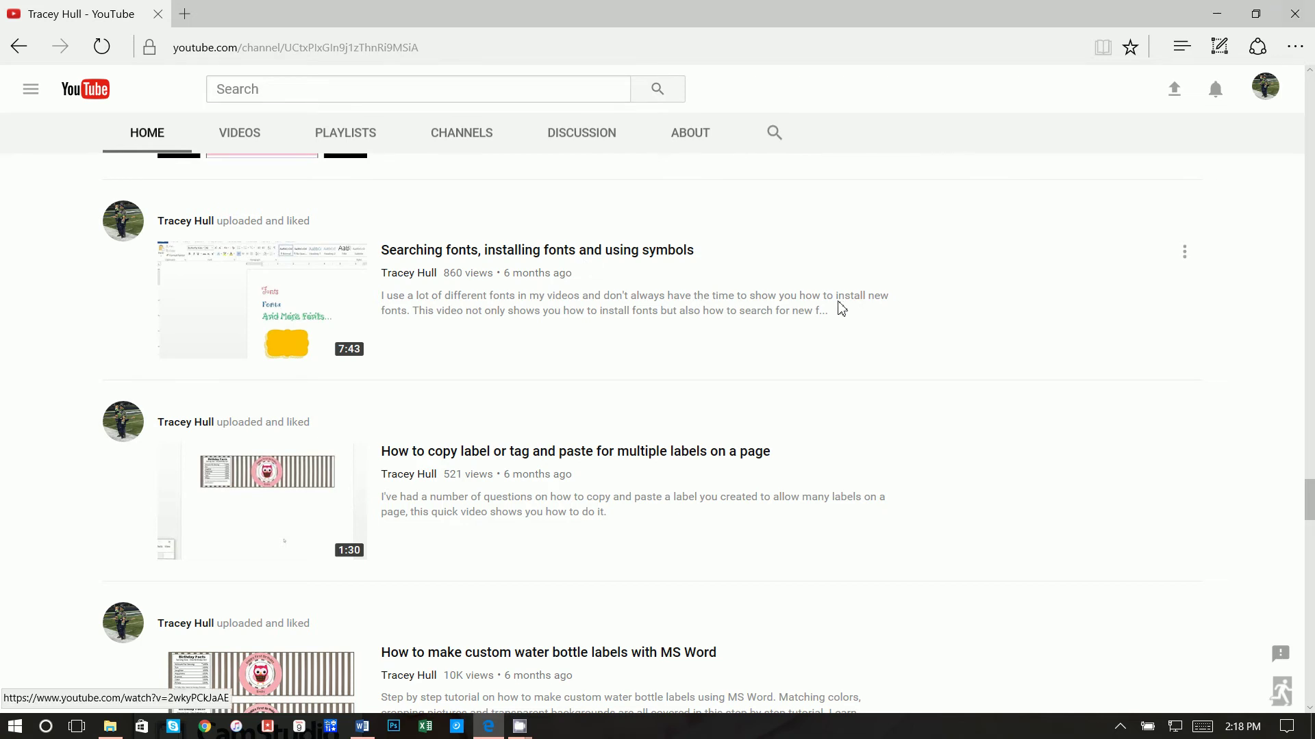
click(1212, 14)
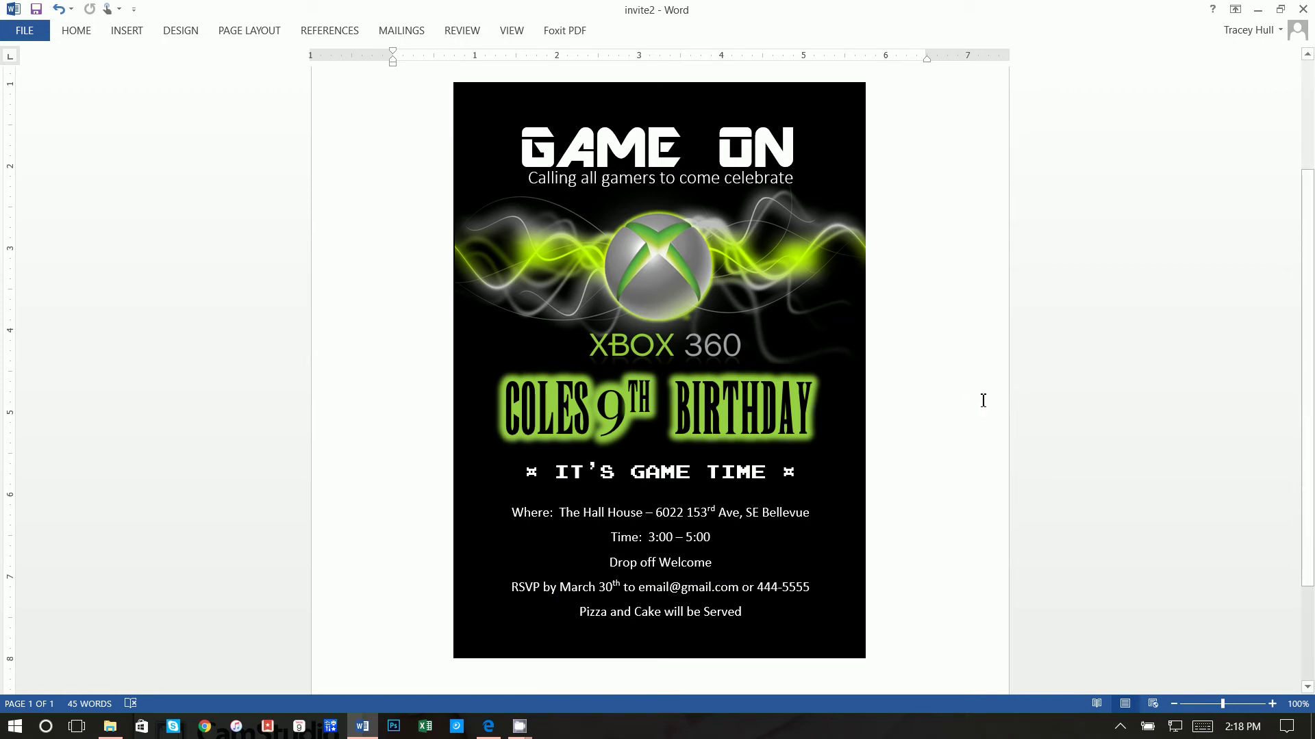
Start a new blank document and draw a rectangle near the top of the page
click(21, 33)
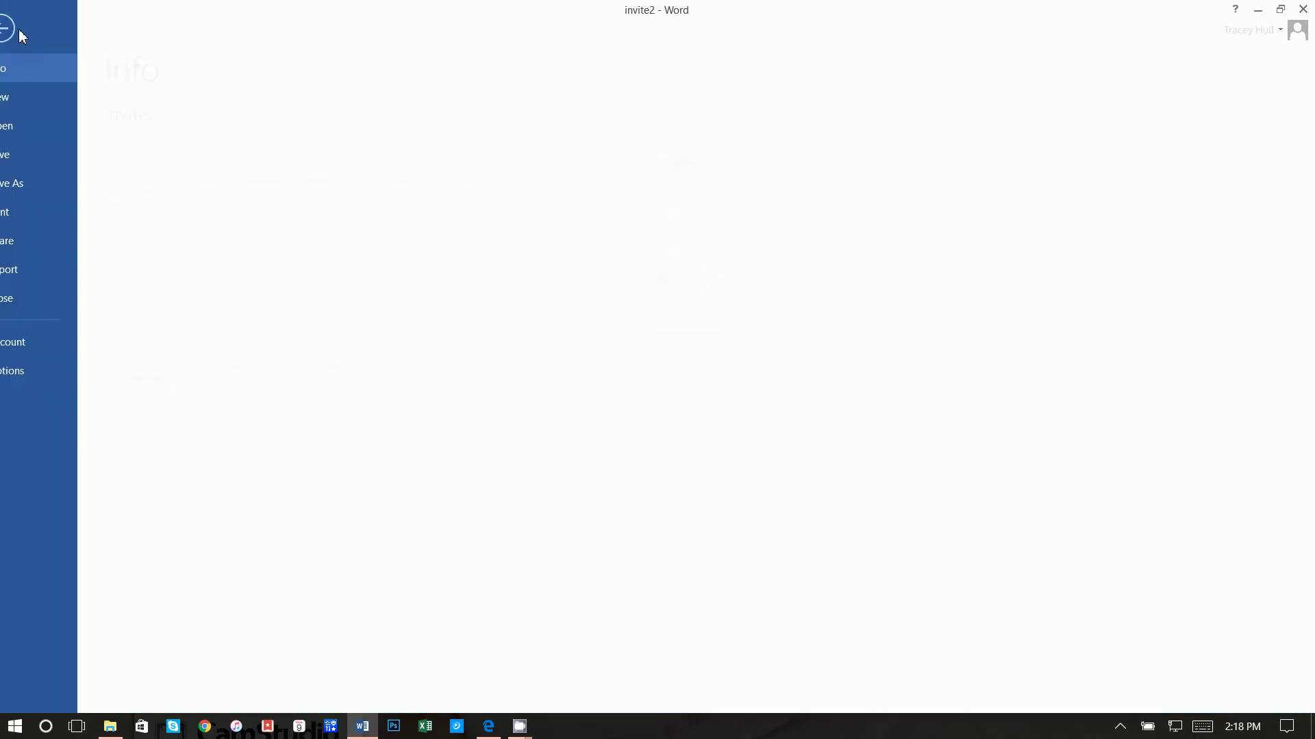
click(41, 108)
click(171, 246)
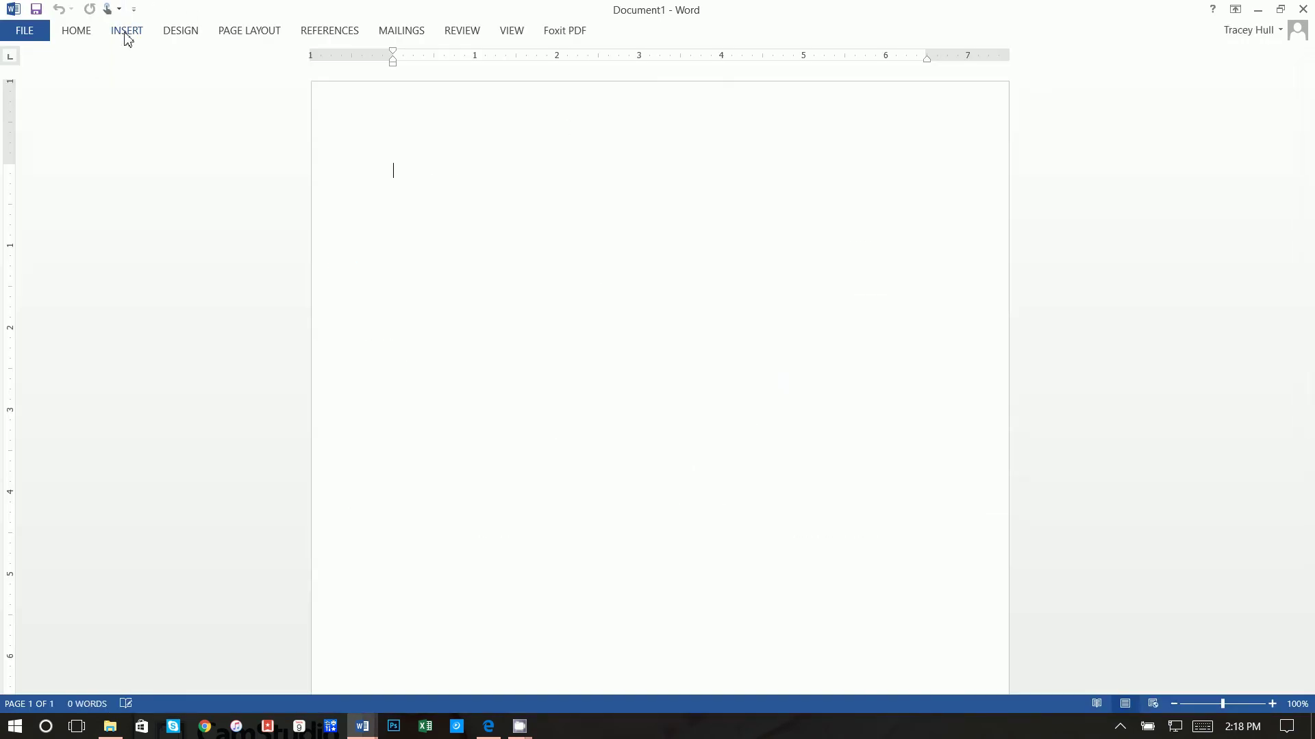
click(127, 34)
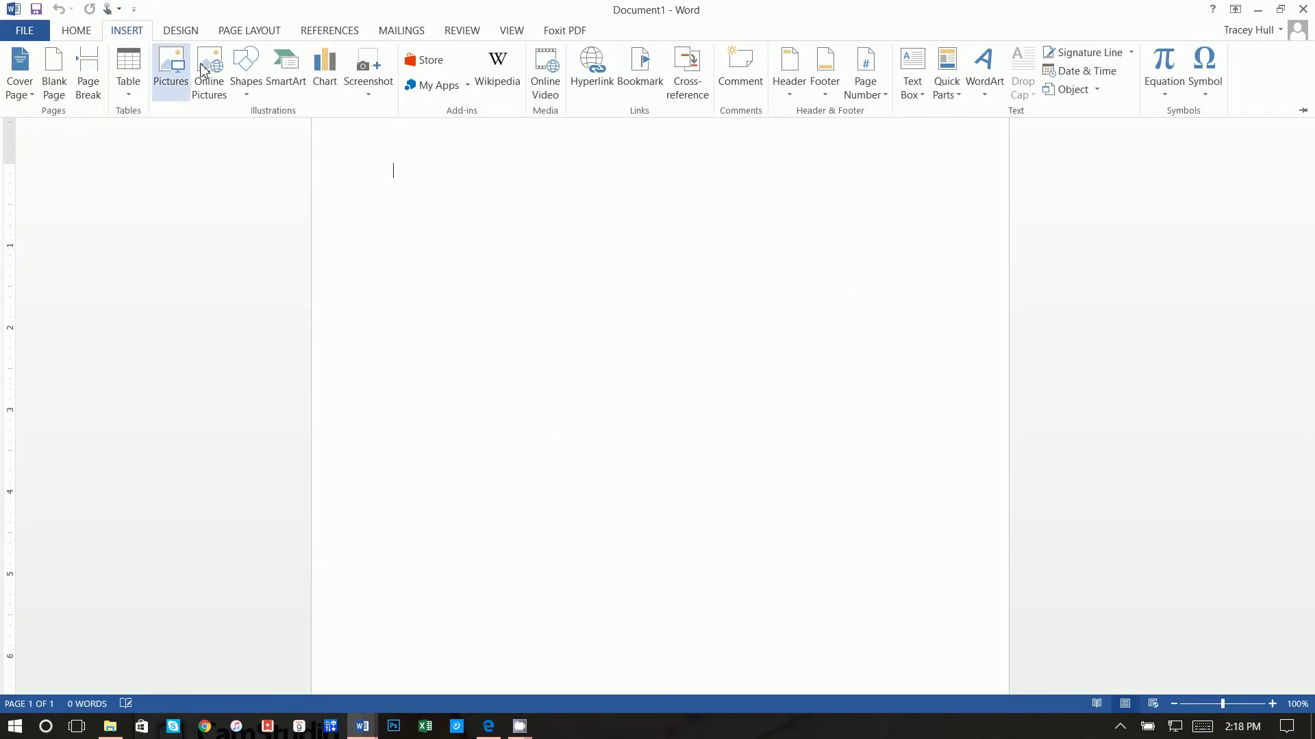
click(243, 72)
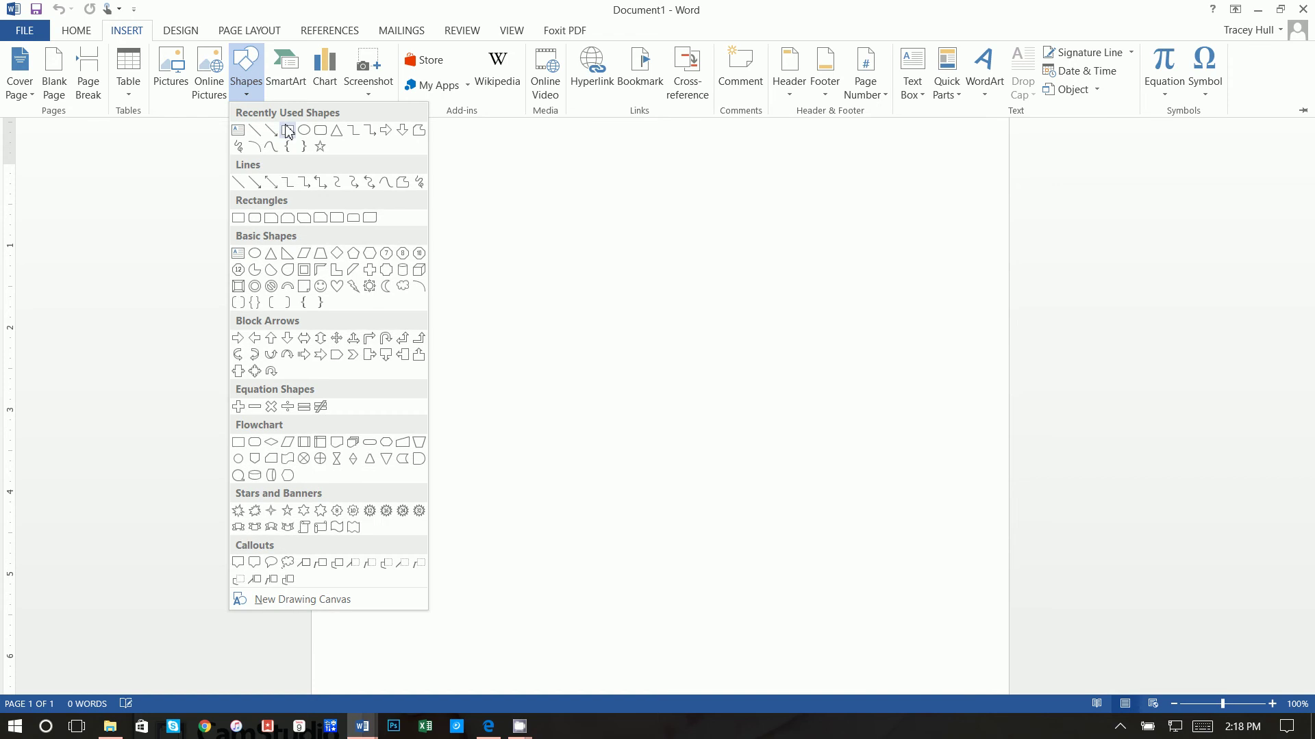
click(288, 131)
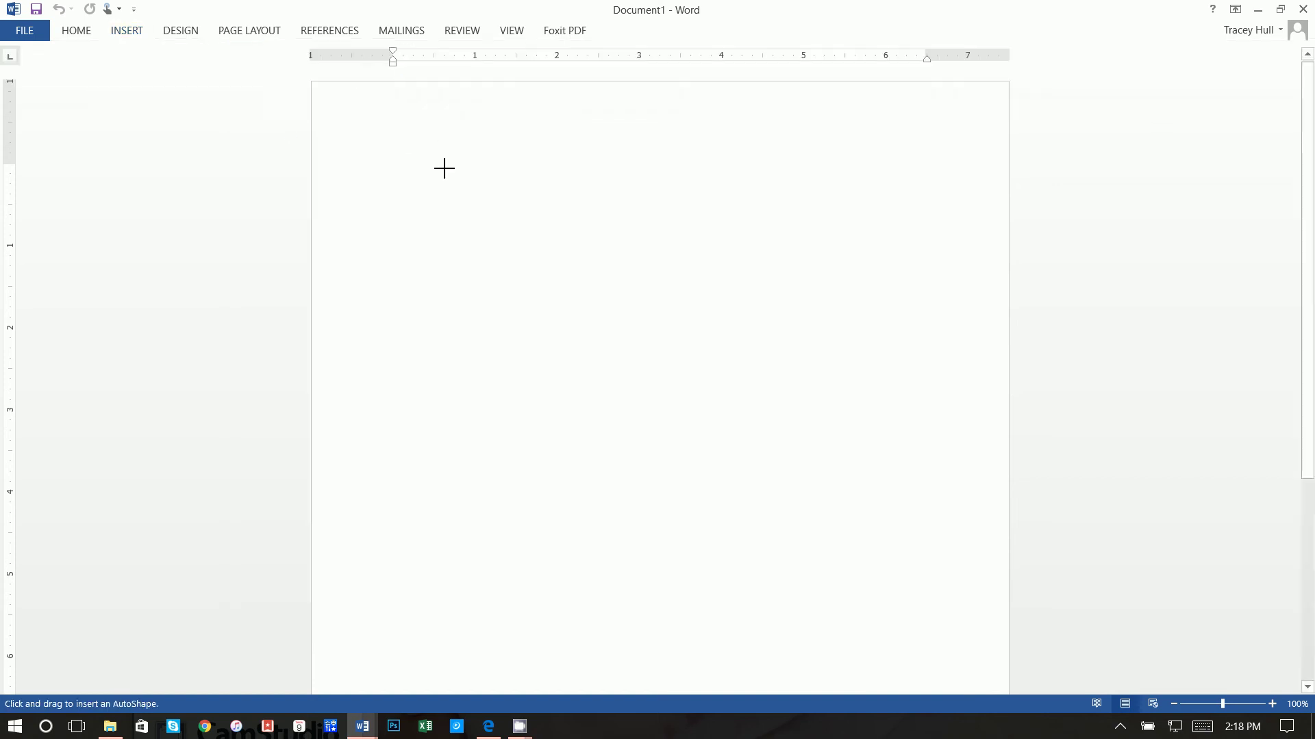
click(443, 166)
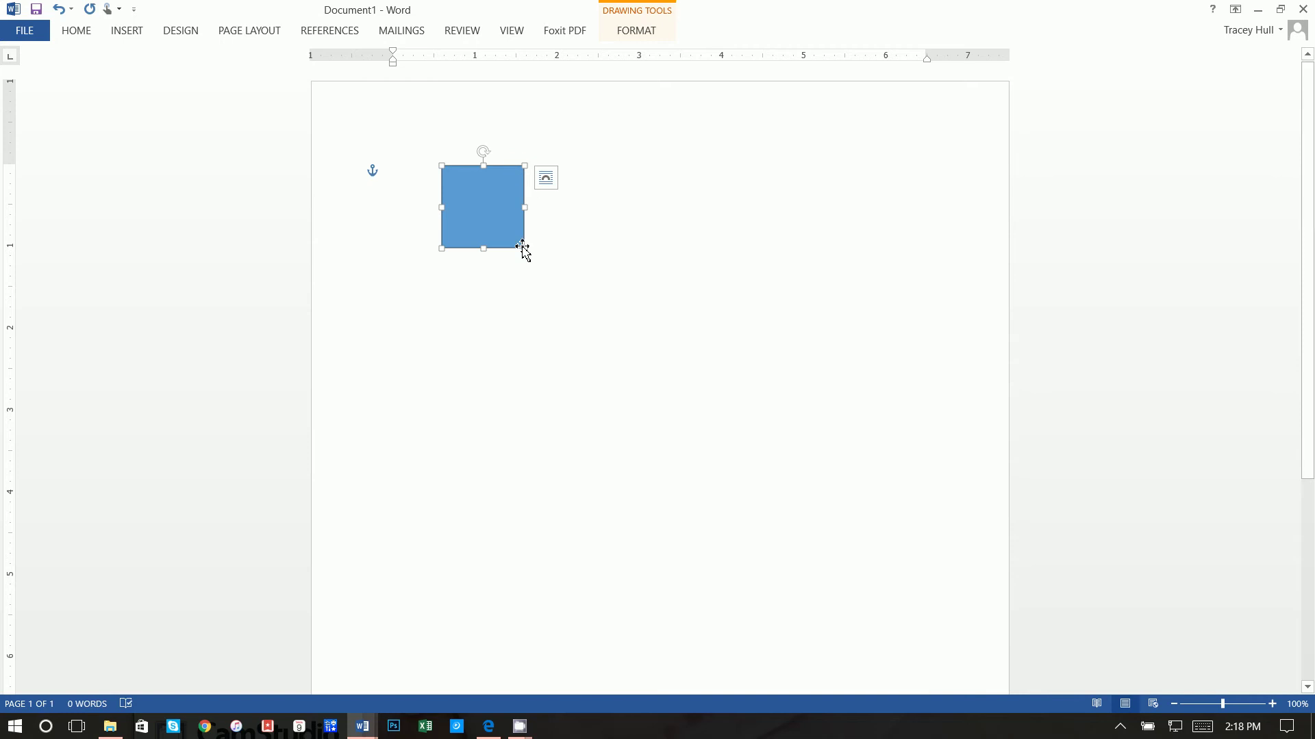
Resize the rectangle to 7 inches high and 5 inches wide
click(636, 30)
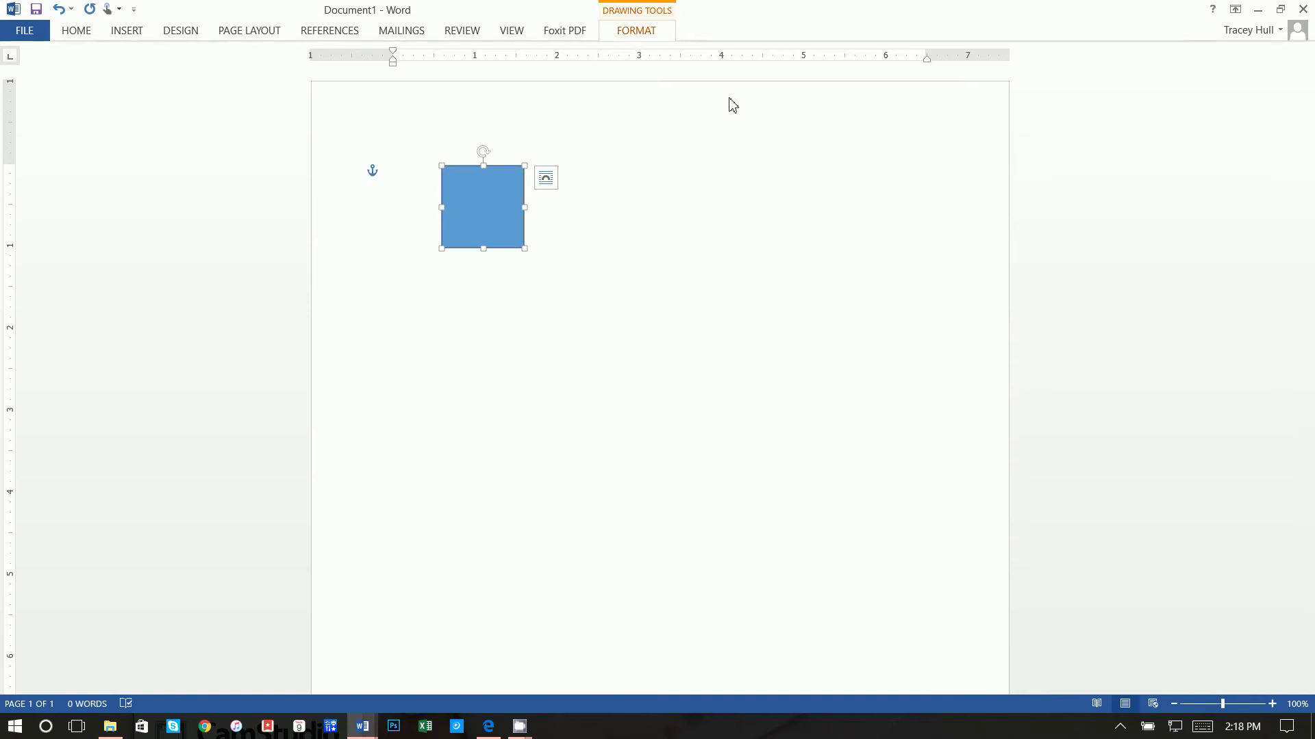
click(1094, 60)
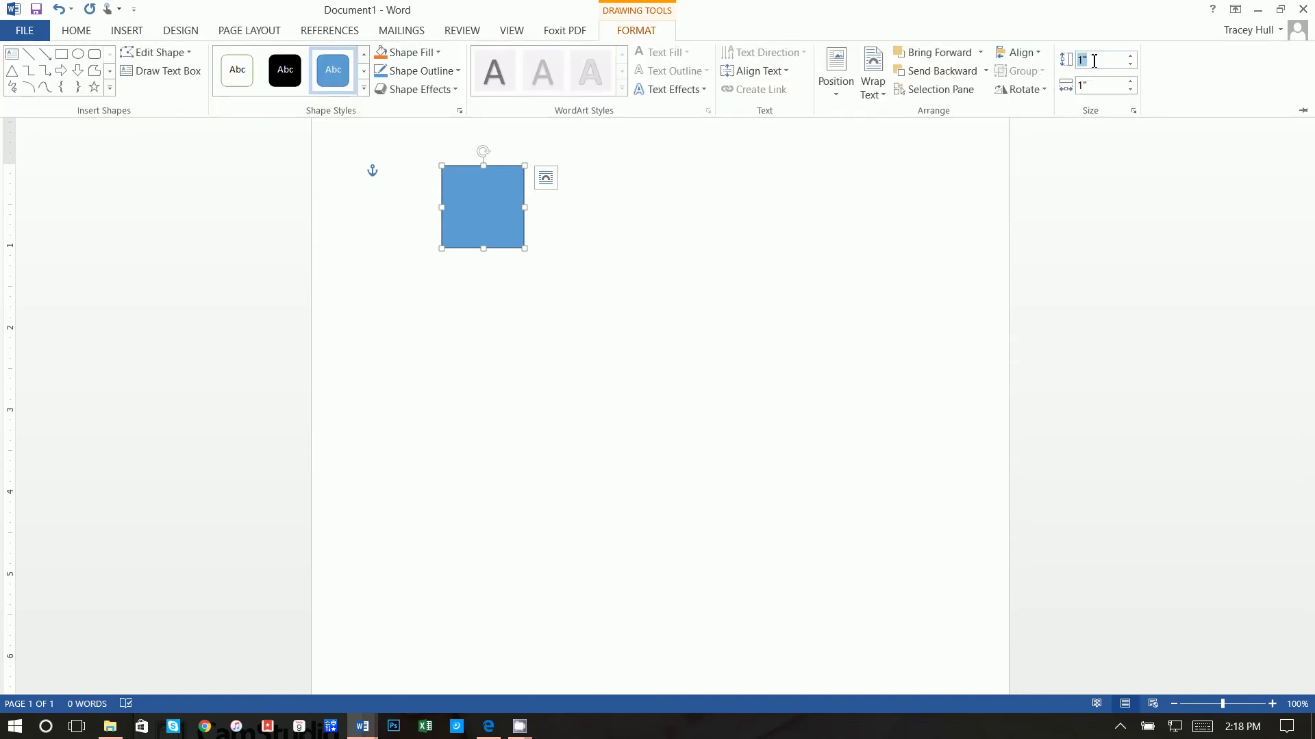
key(BackSpace)
key(BackSpace)
text(7)
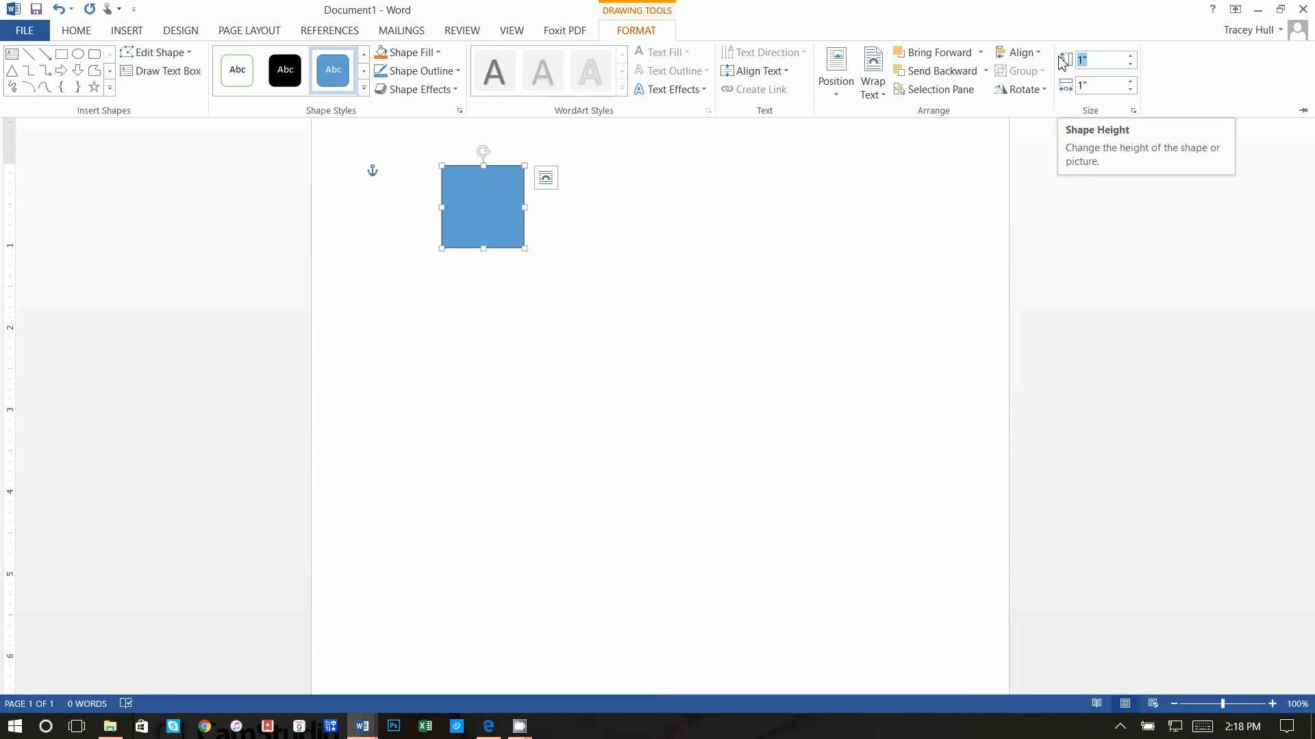
click(1075, 85)
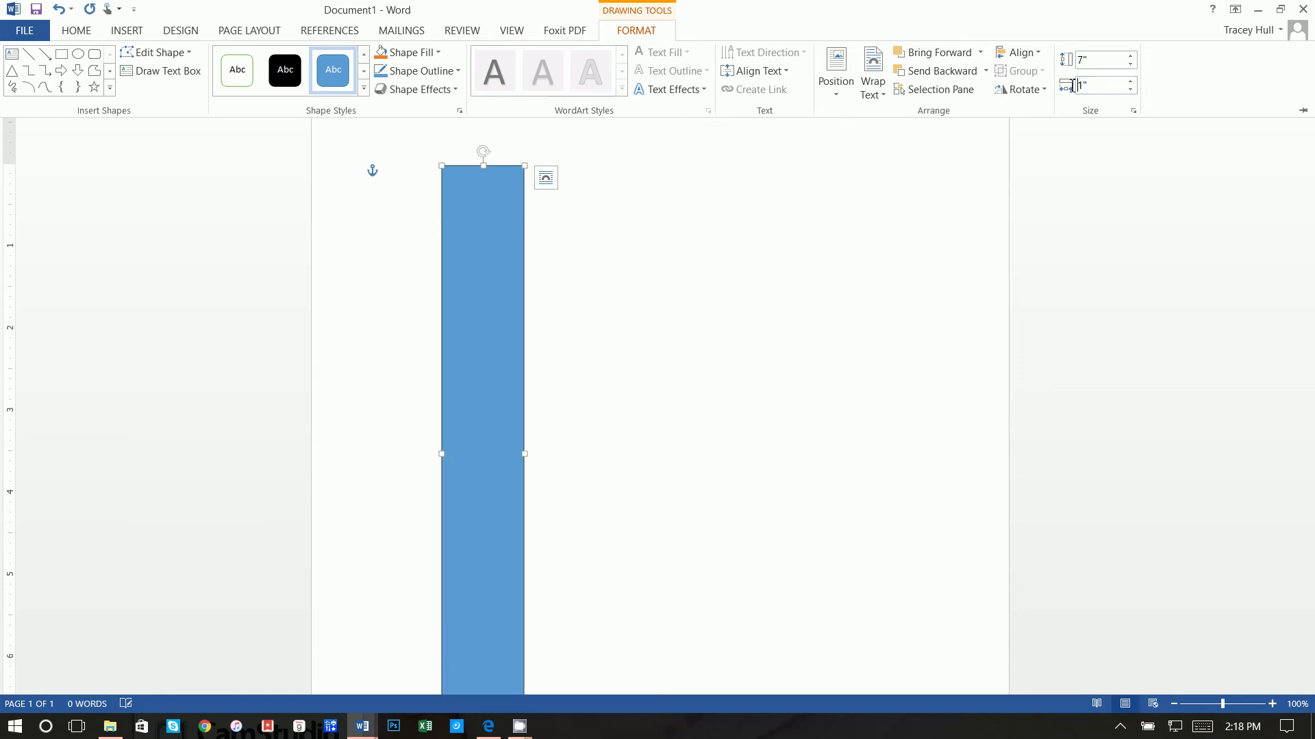
text(5)
key(Return)
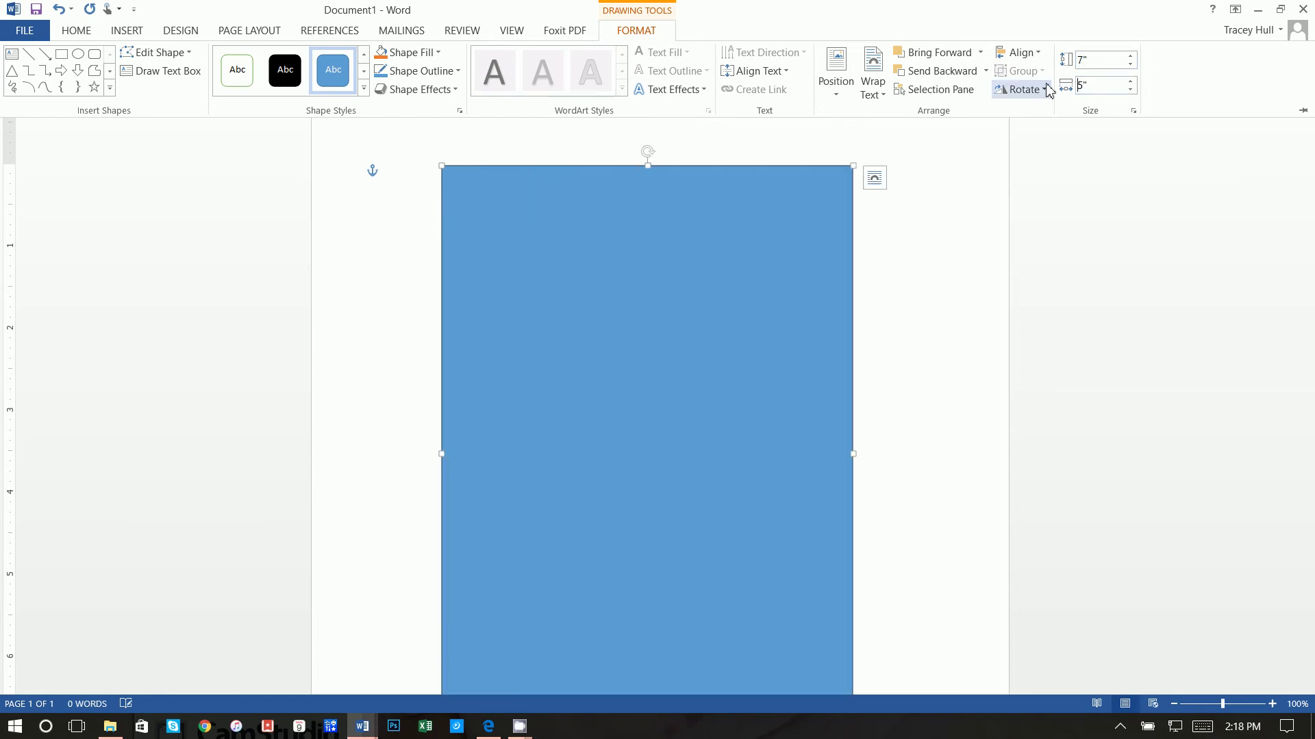
scroll(1075, 400, down, 3)
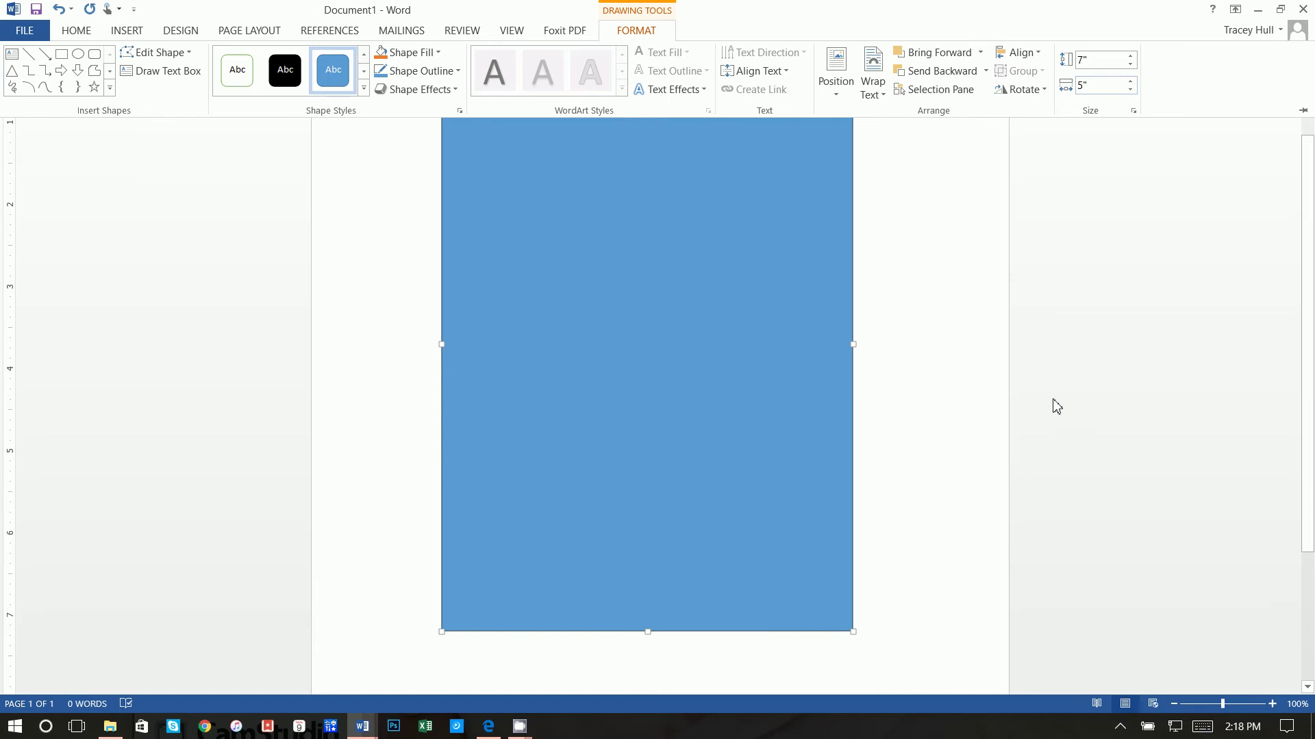
scroll(1054, 405, up, 2)
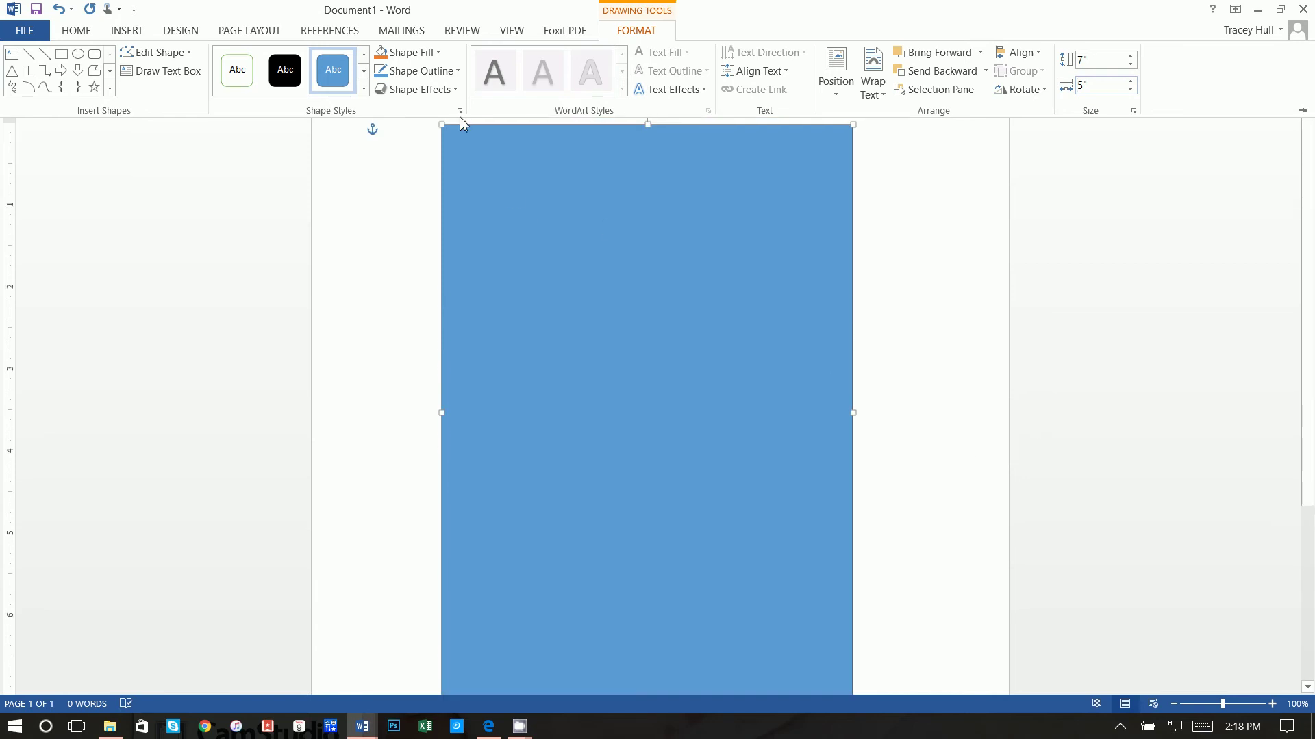
Give the rectangle a black fill and a black outline
click(406, 55)
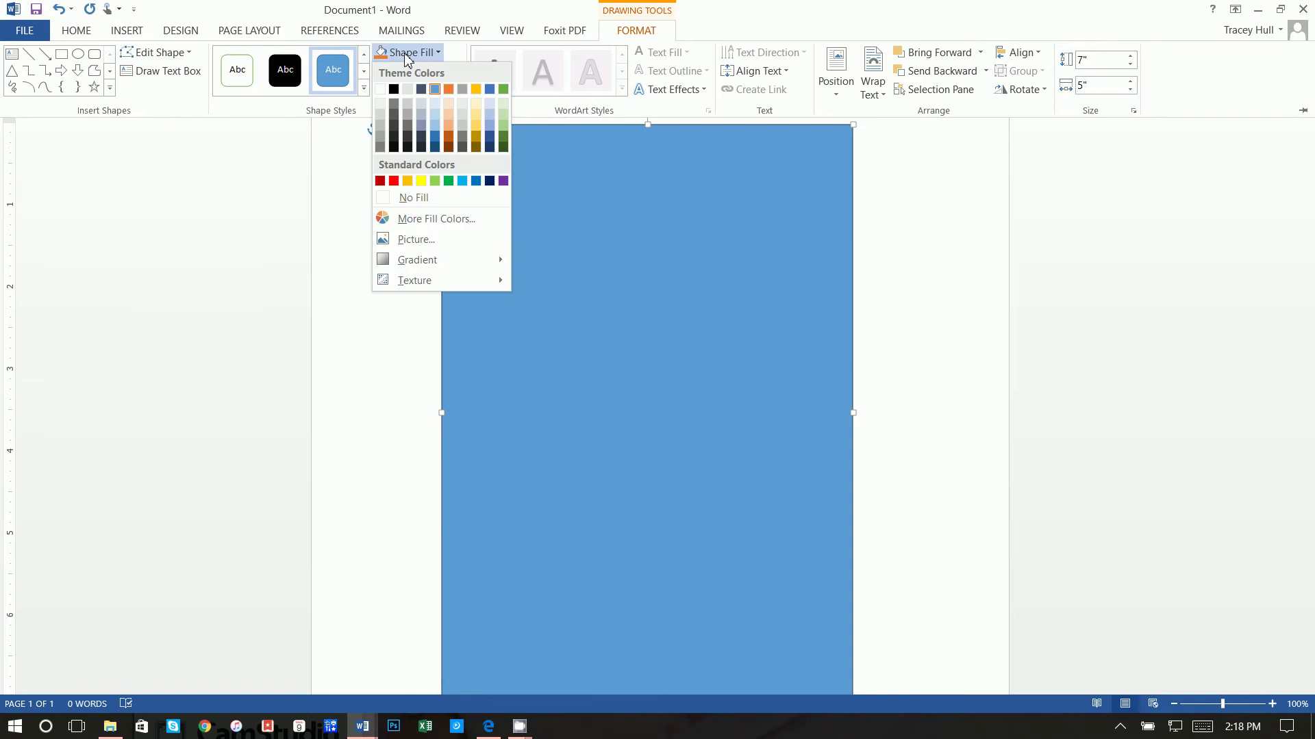
click(394, 89)
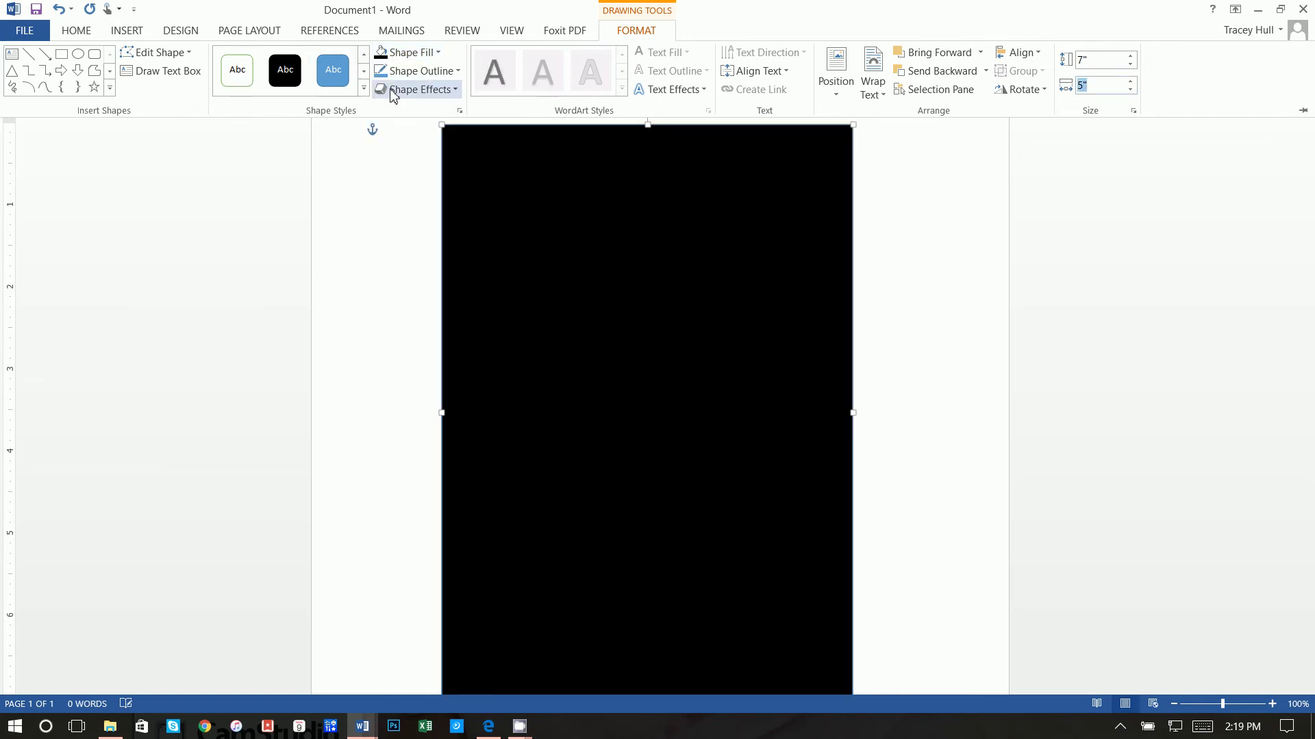
click(405, 72)
click(395, 107)
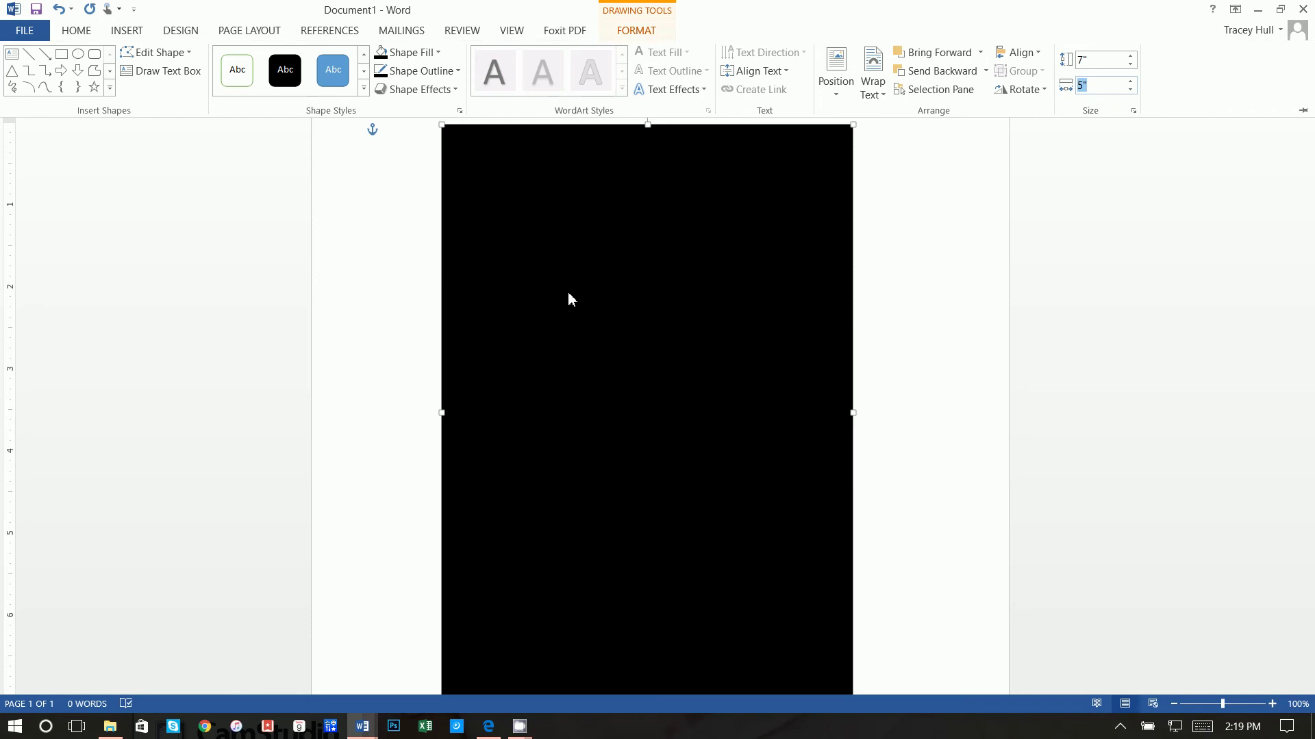
Collapse the ribbon and centre the black rectangle horizontally on the page
key(ctrl+F1)
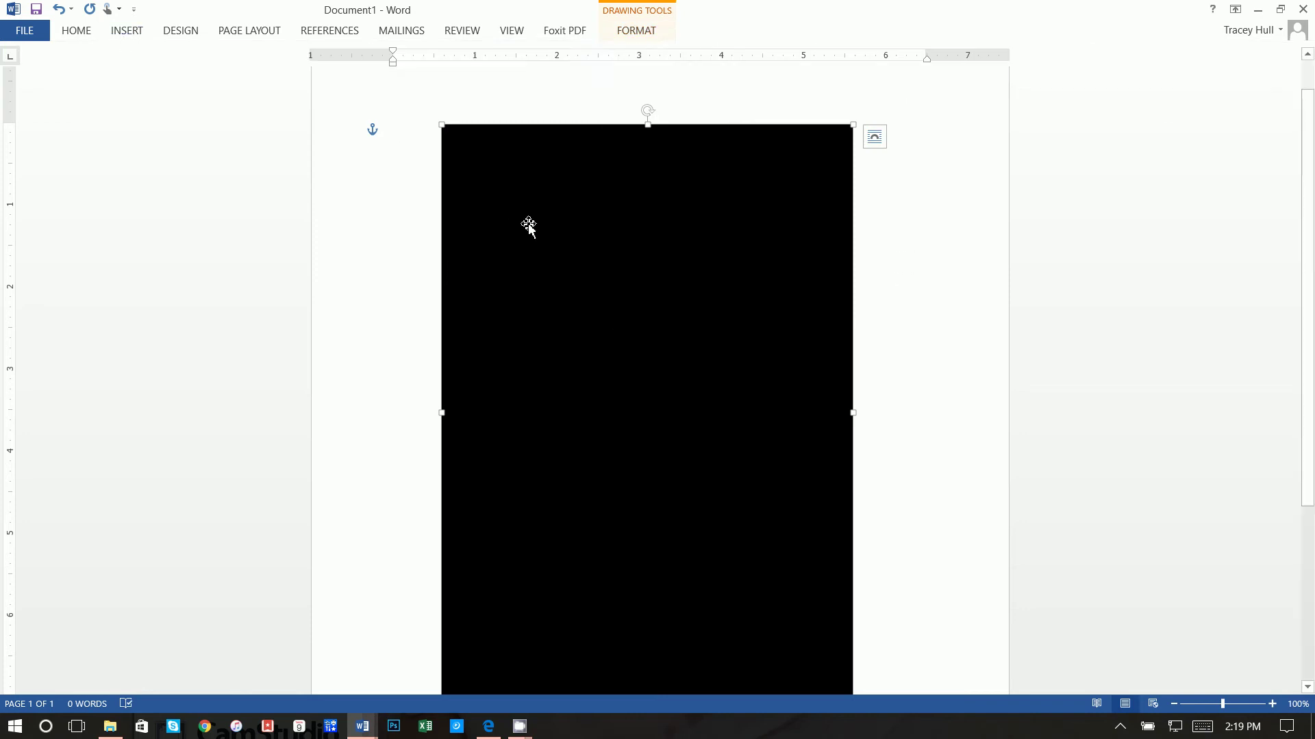
mouse_move(565, 255)
mouse_down()
mouse_move(610, 253)
mouse_move(564, 254)
mouse_move(558, 408)
mouse_move(555, 360)
mouse_move(589, 316)
mouse_up()
click(947, 300)
scroll(948, 302, down, 1)
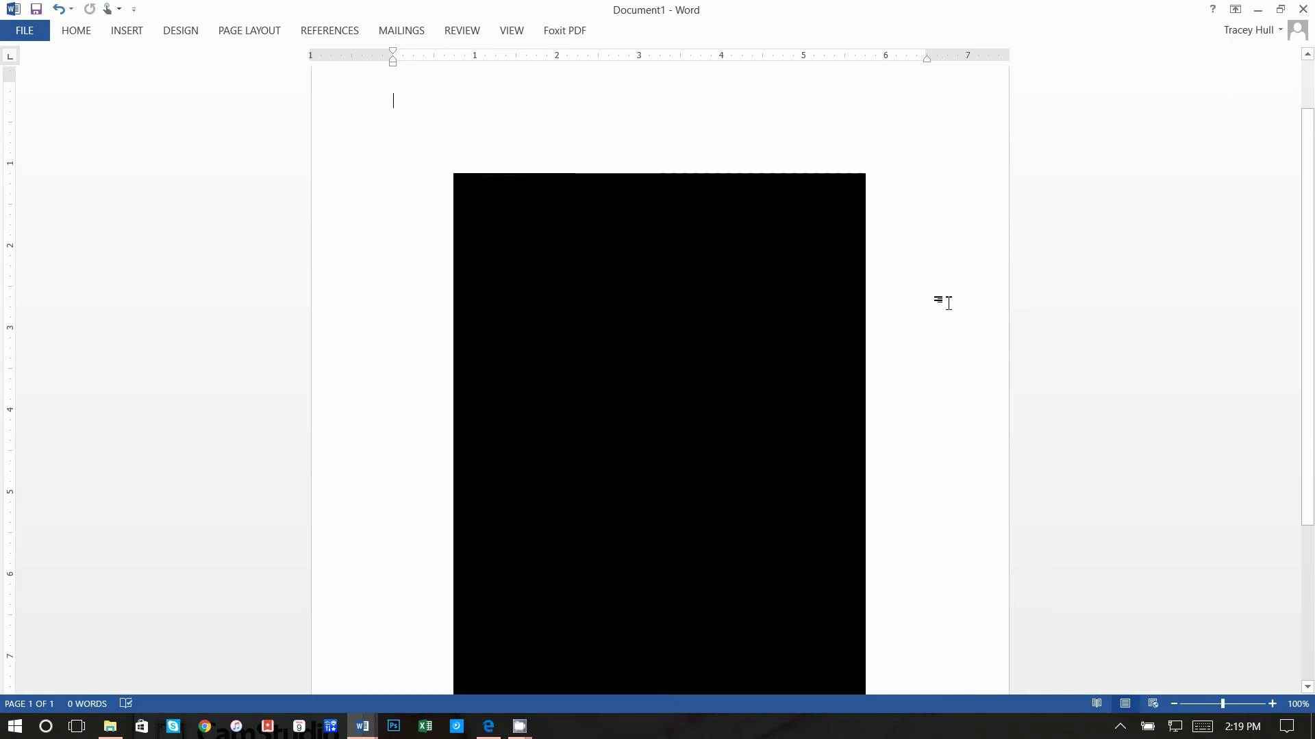
scroll(948, 302, down, 1)
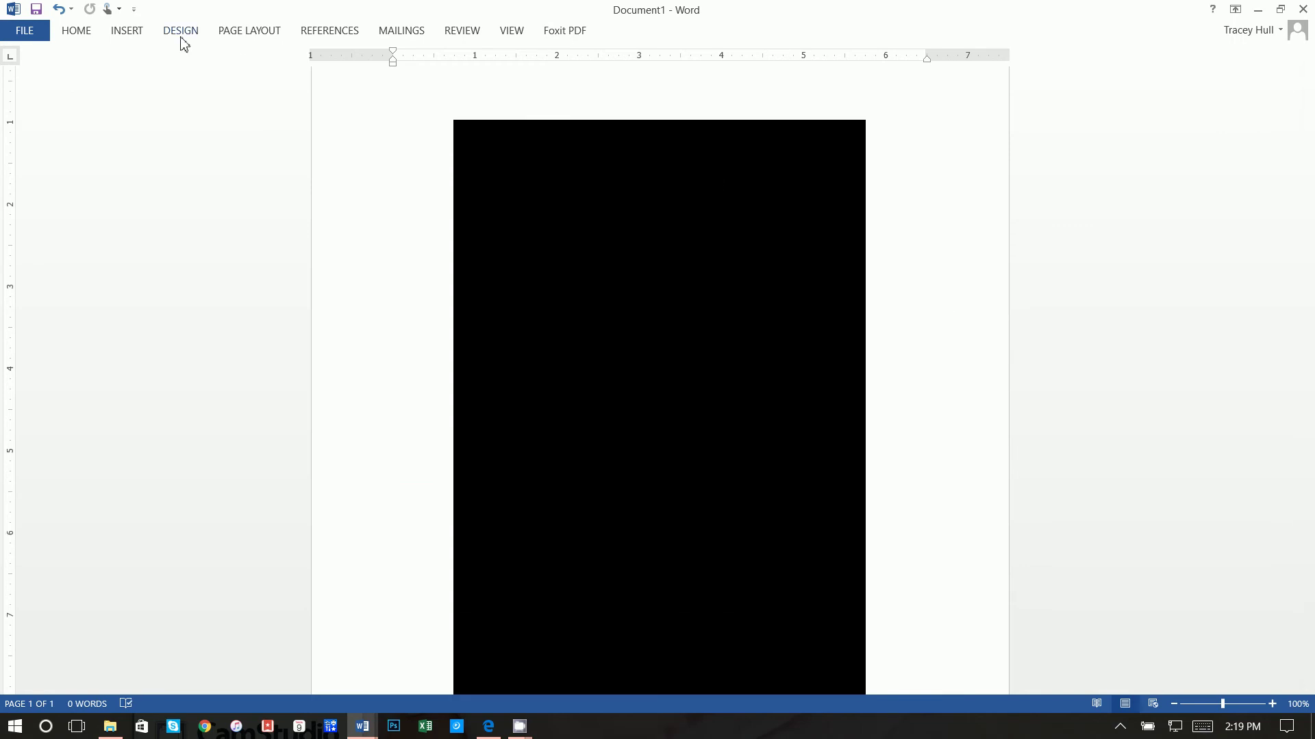
Draw a text box near the top of the black page and select it
click(127, 34)
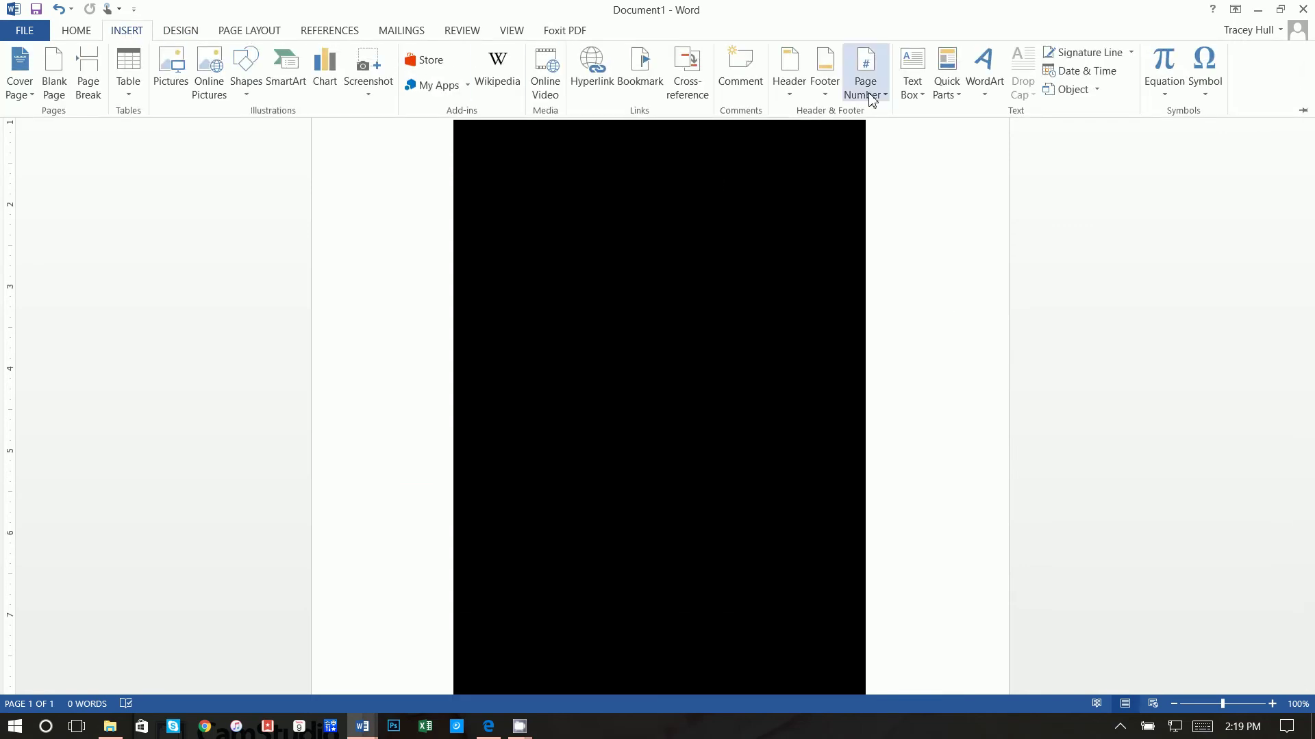
click(920, 84)
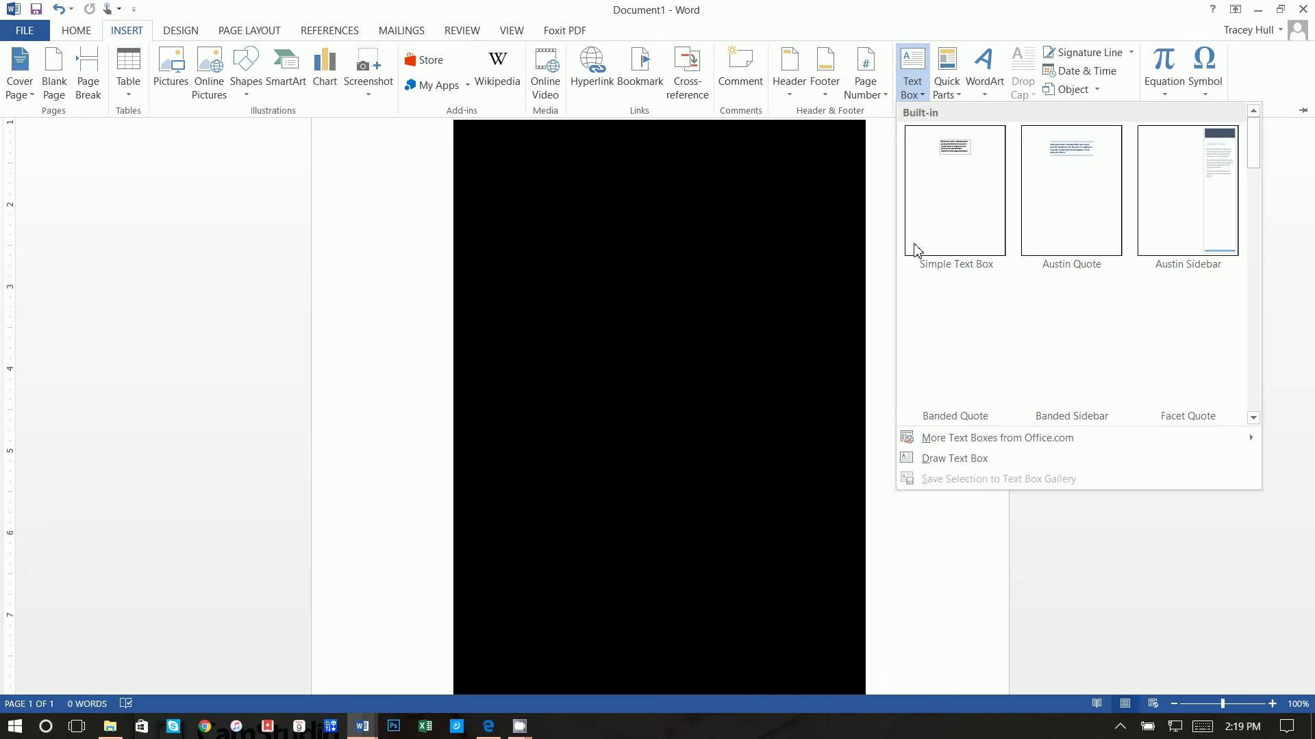
click(931, 458)
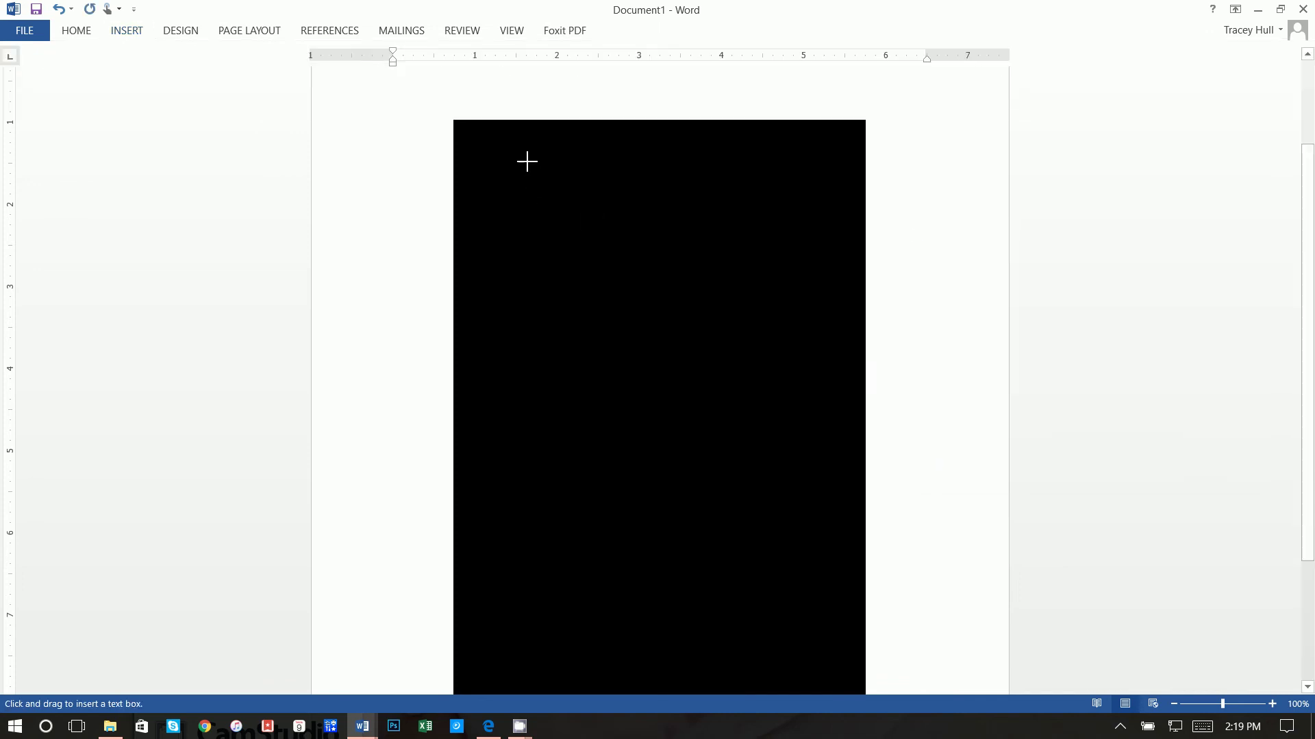
mouse_move(524, 159)
mouse_down()
mouse_move(763, 255)
mouse_move(800, 256)
mouse_up()
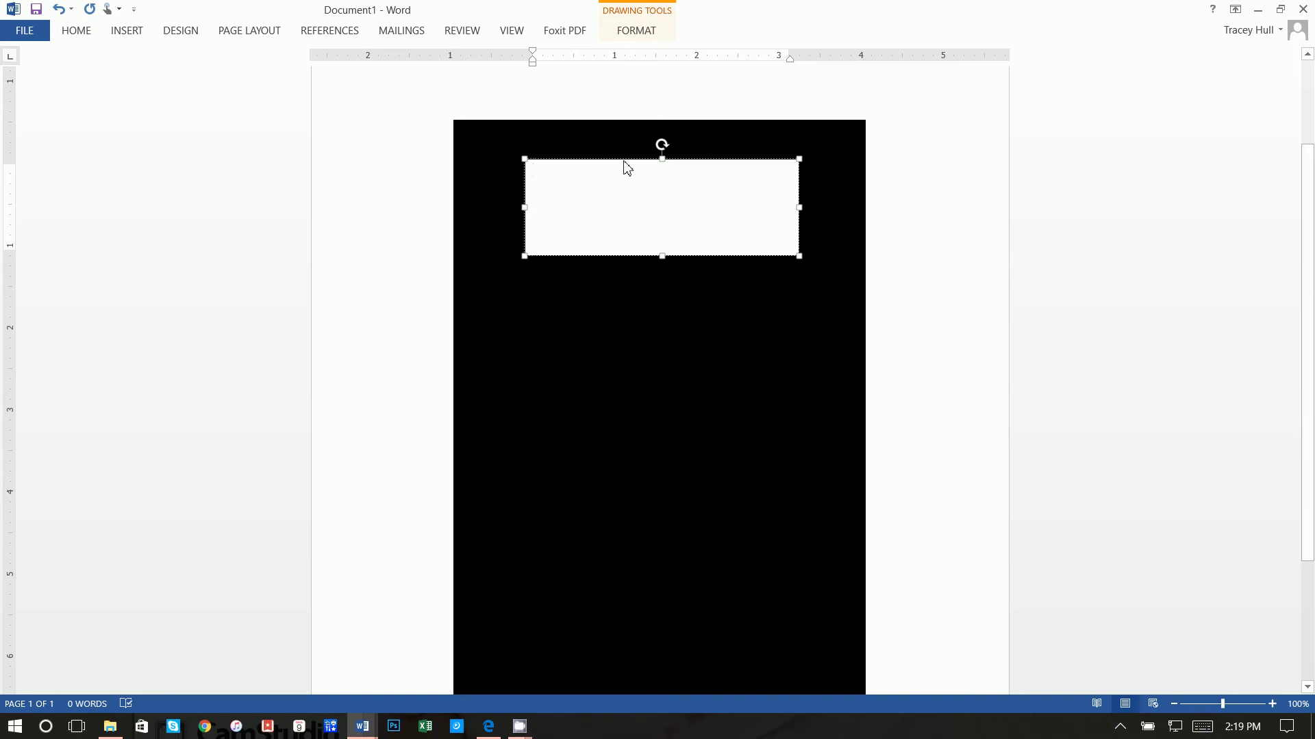
key(Escape)
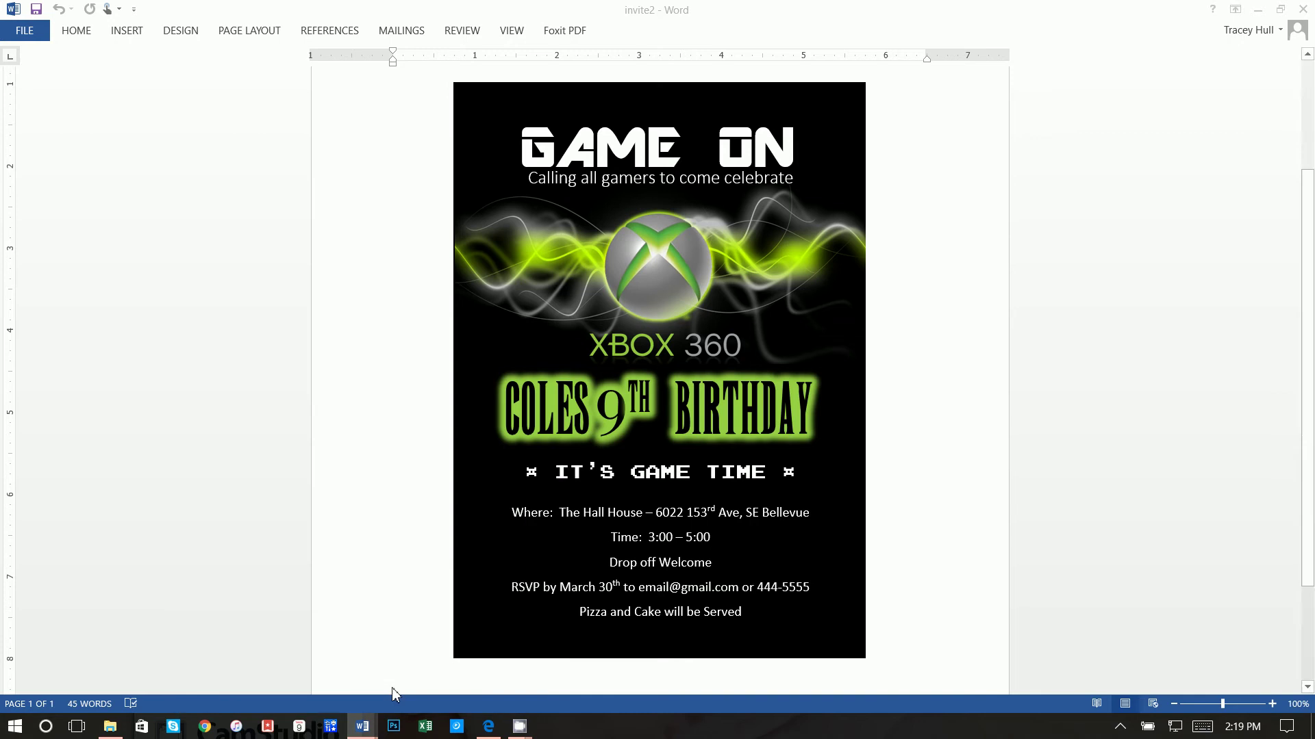
Set the text box to No Fill and No Outline, leaving the cursor inside
click(1260, 12)
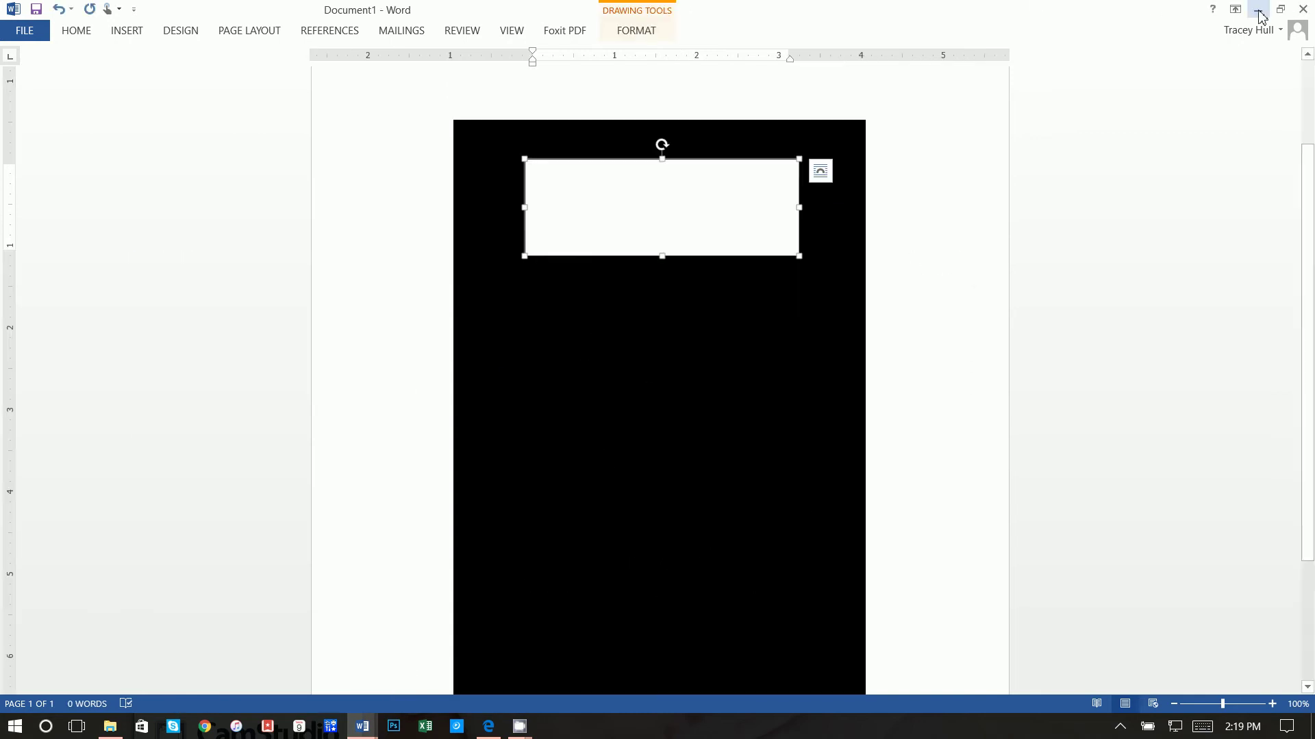
click(652, 36)
click(413, 58)
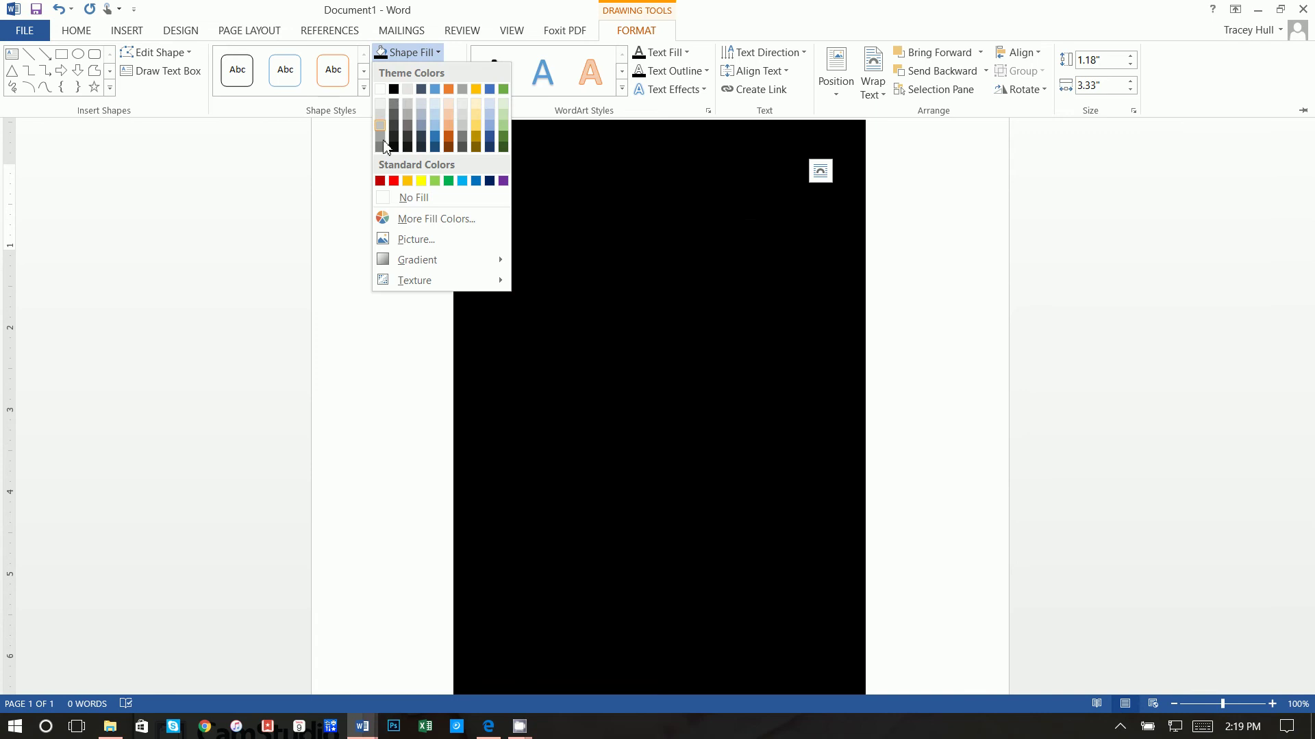
click(396, 198)
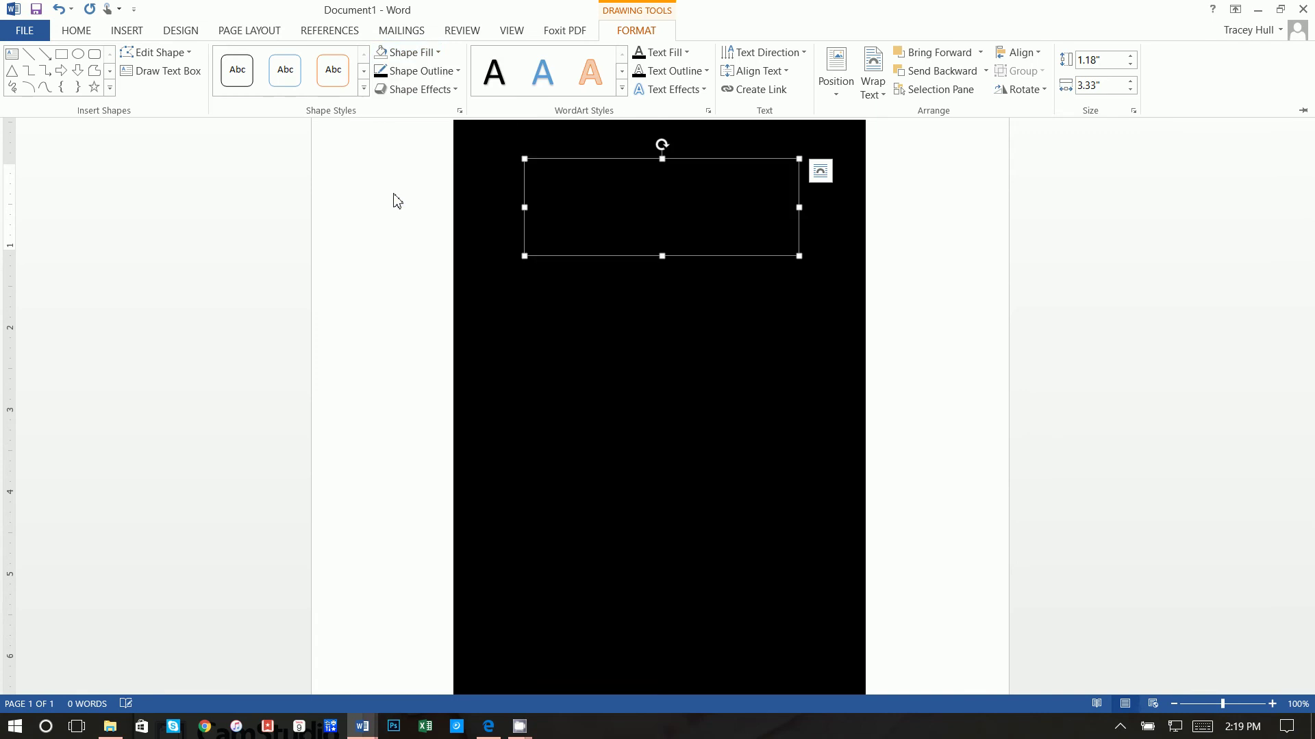
click(416, 70)
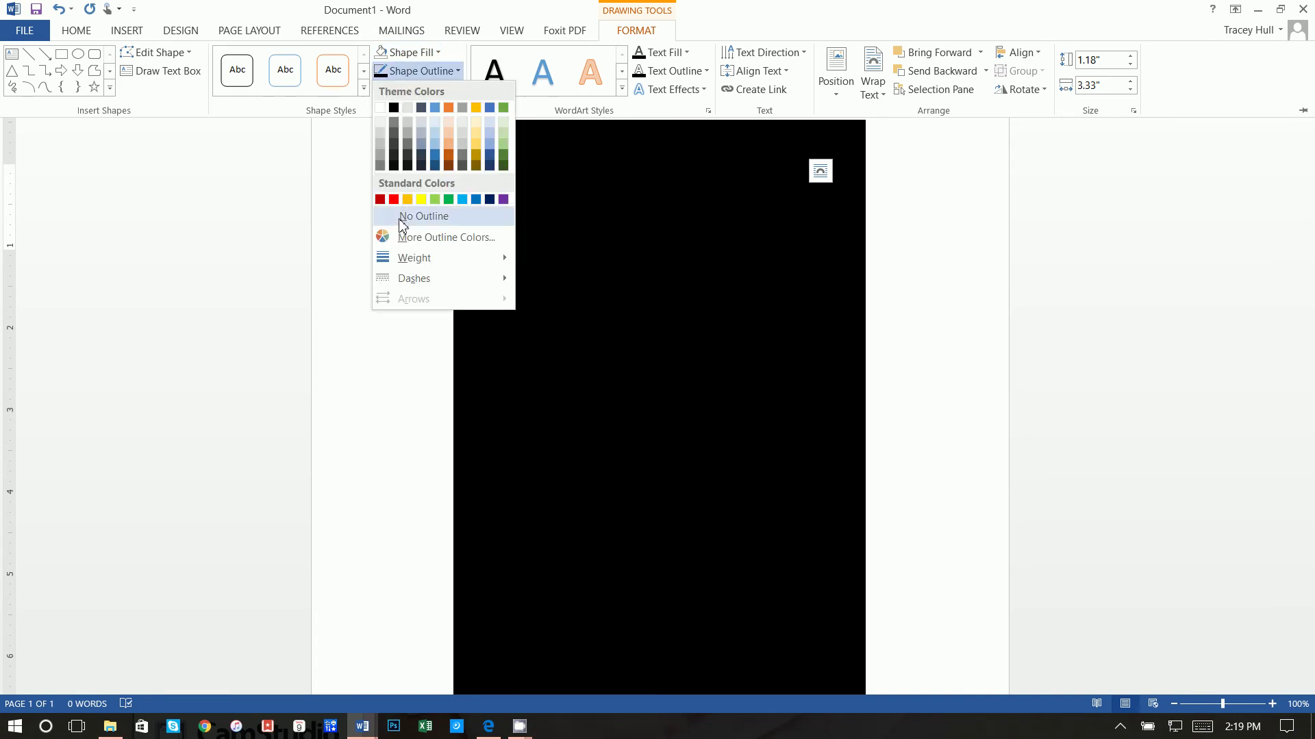
click(399, 216)
click(595, 179)
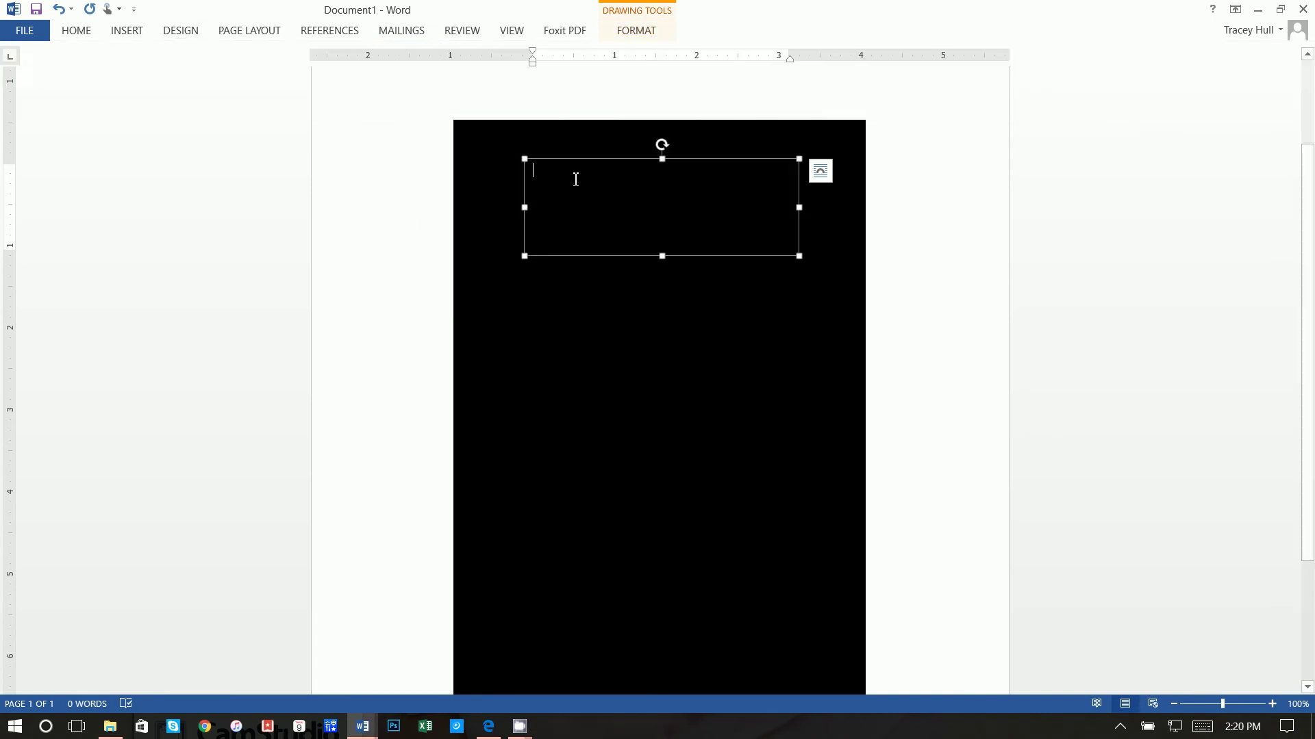
Type 'GAME ON' in white text inside the text box
click(78, 31)
click(329, 85)
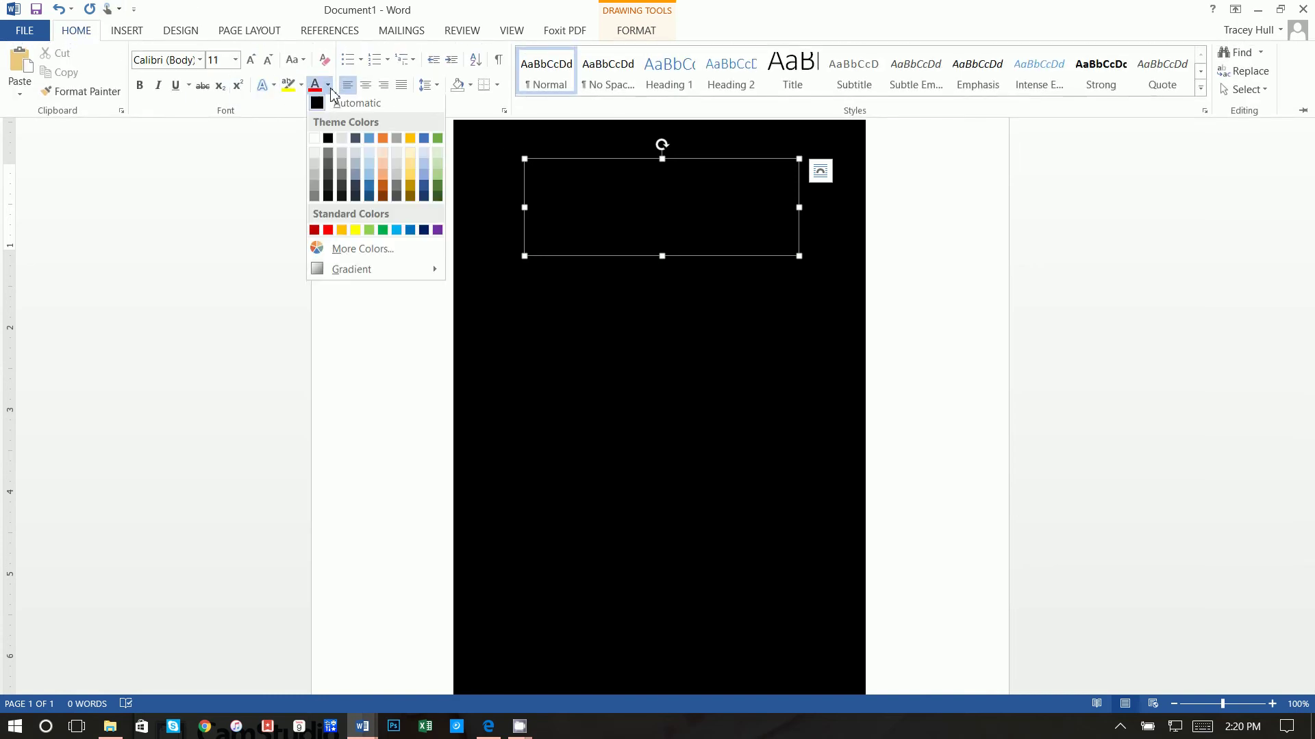
click(320, 141)
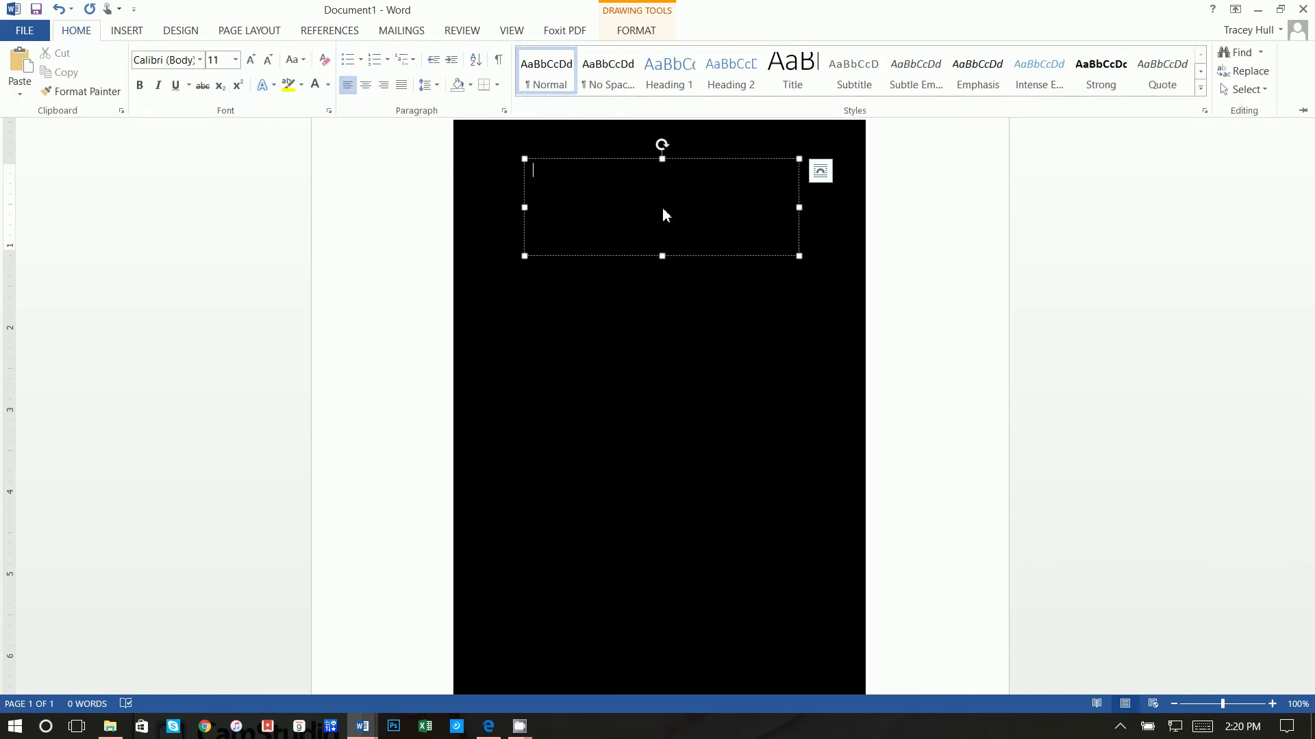
text(GAME)
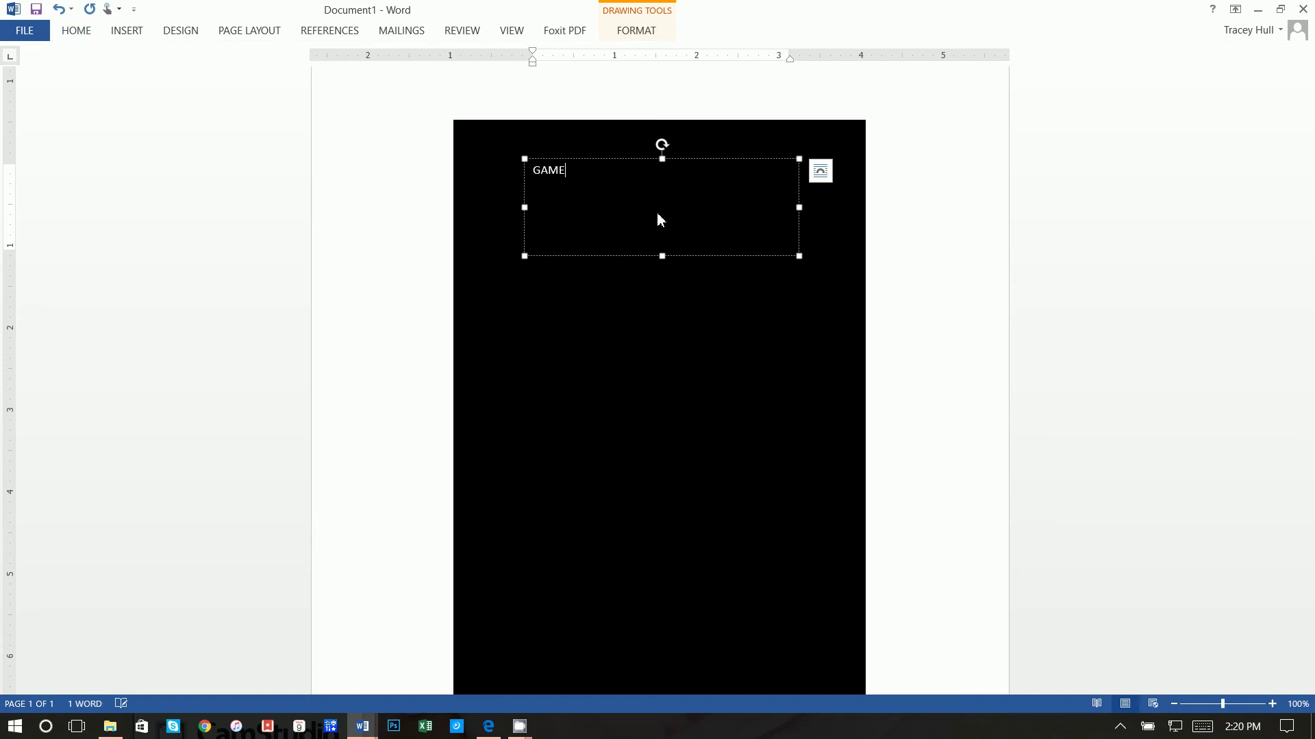
text( ON)
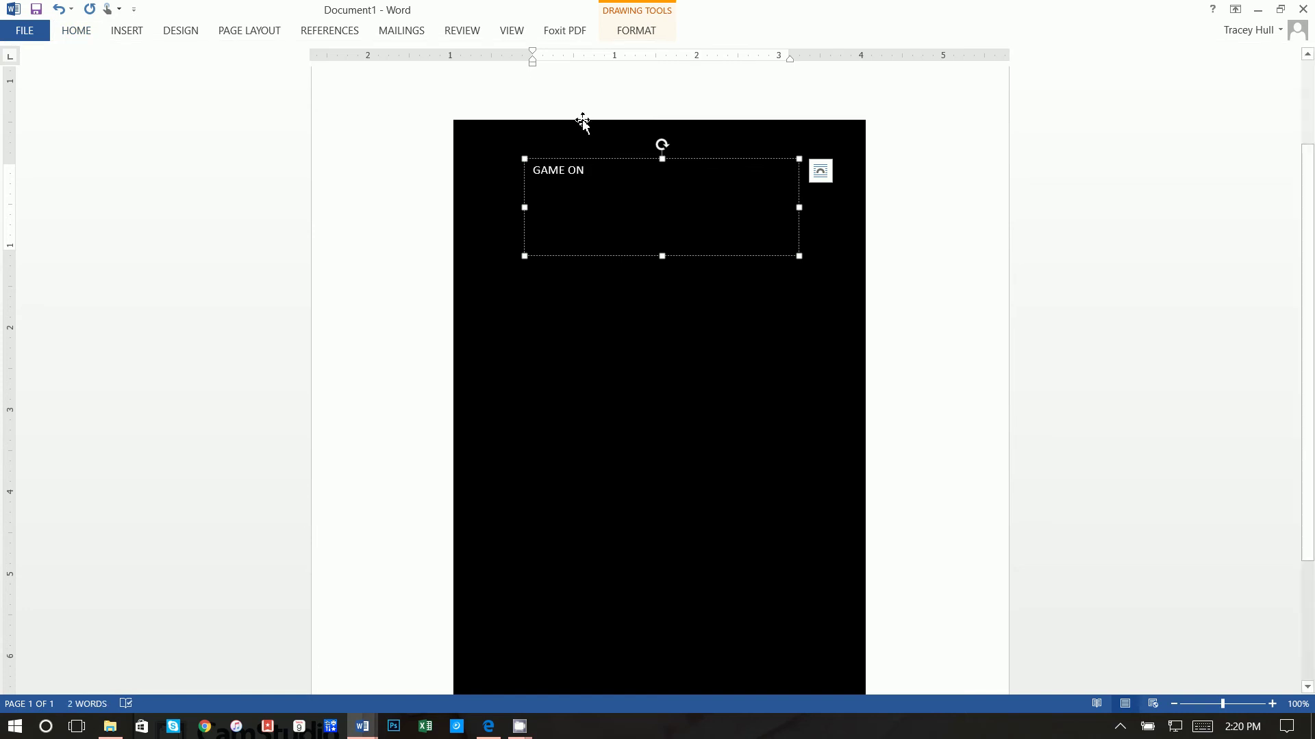
Format GAME ON in the AR DESTINE font at size 55
click(72, 31)
click(200, 61)
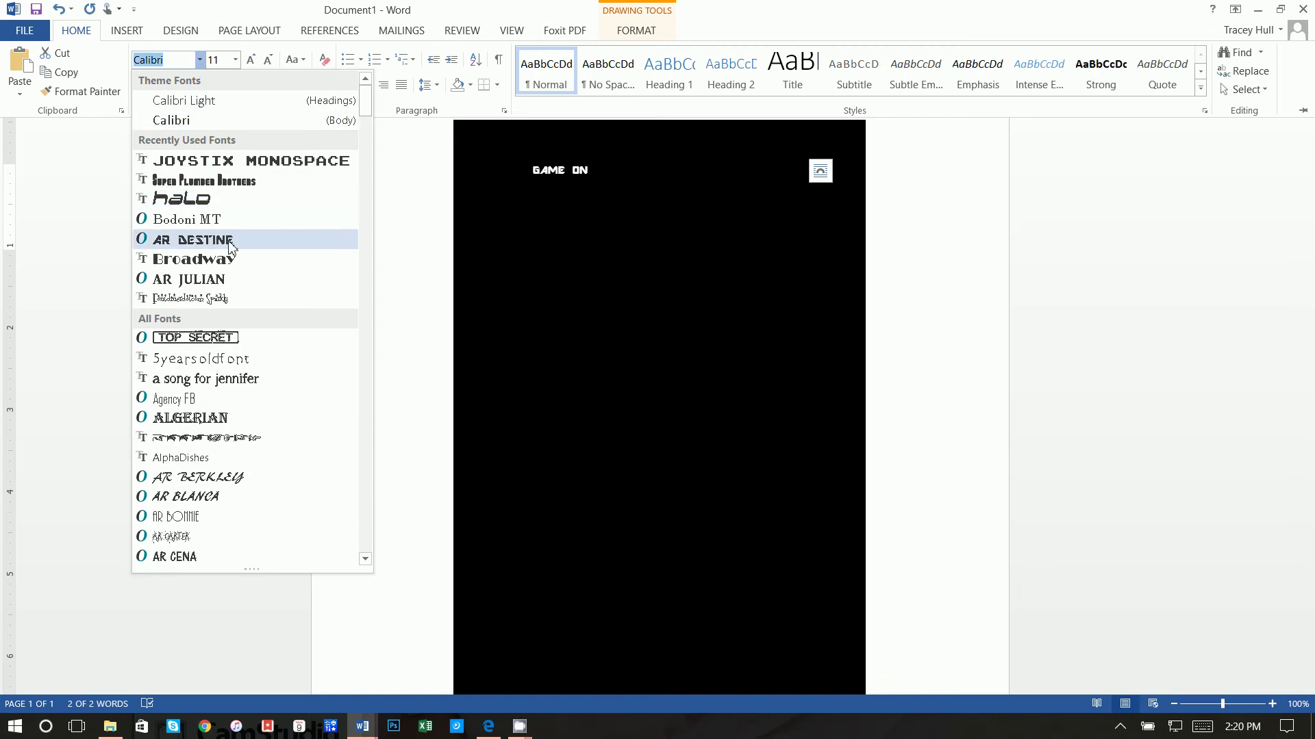
click(231, 239)
click(226, 61)
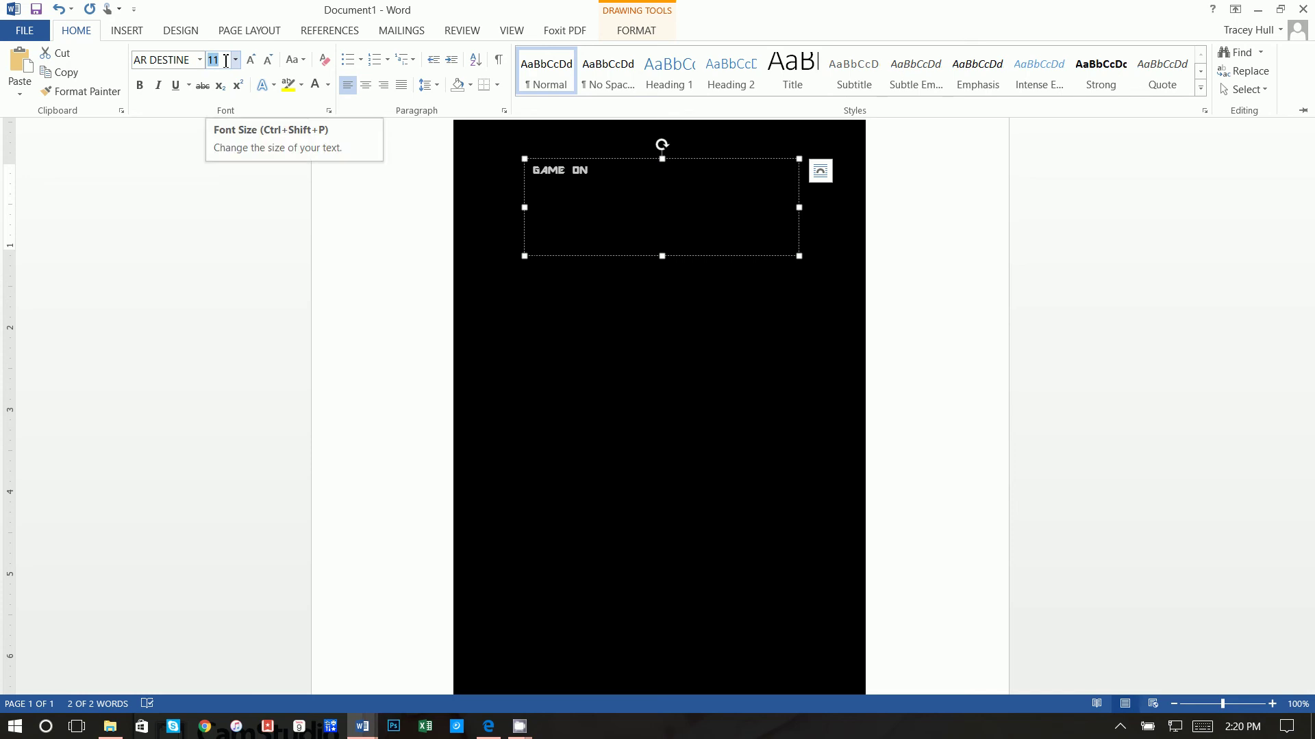
text(55)
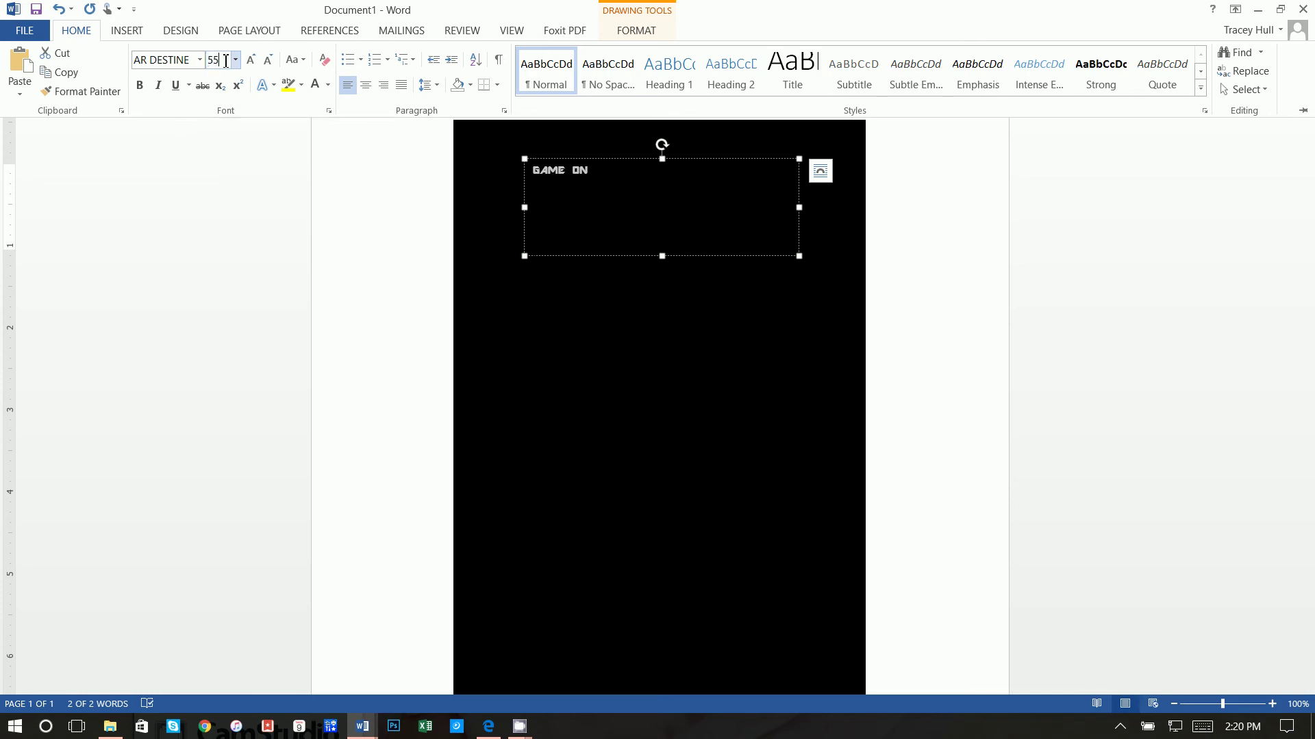
key(Return)
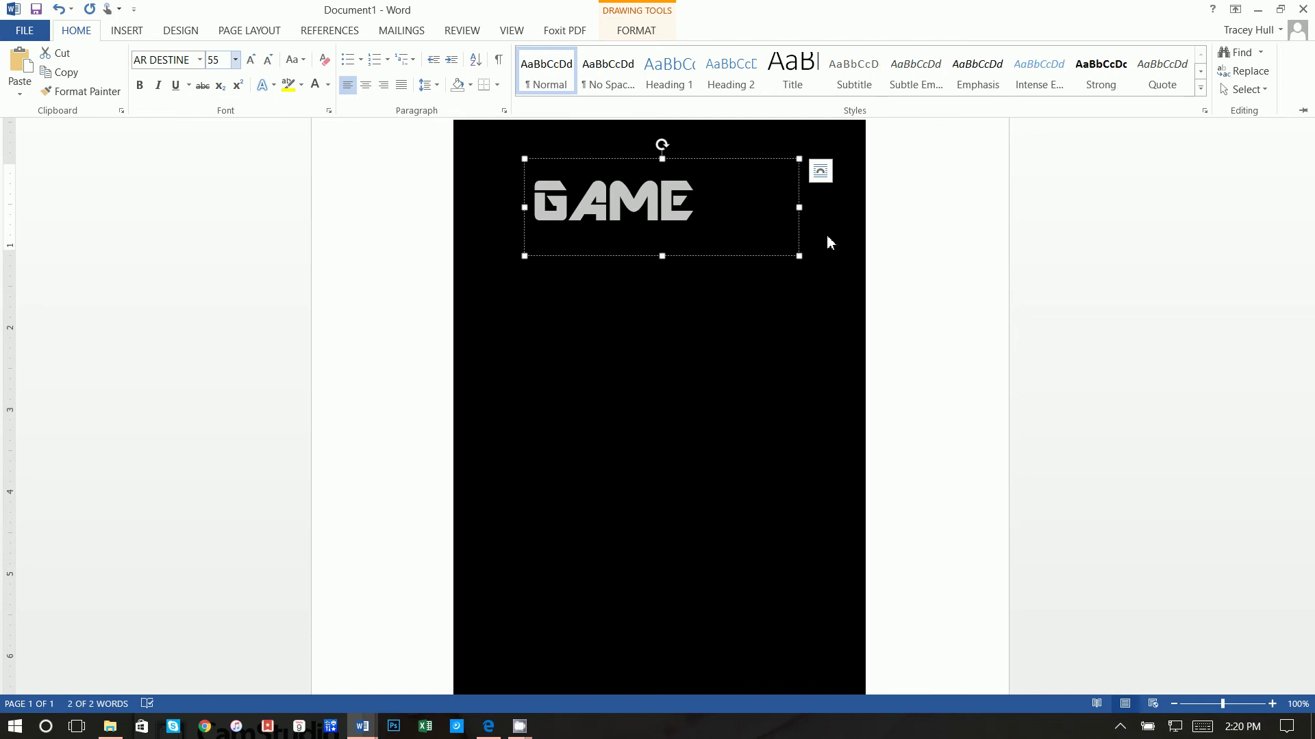
Widen the GAME ON box, centre it near the page top, and shorten its height
drag(791, 256, 838, 258)
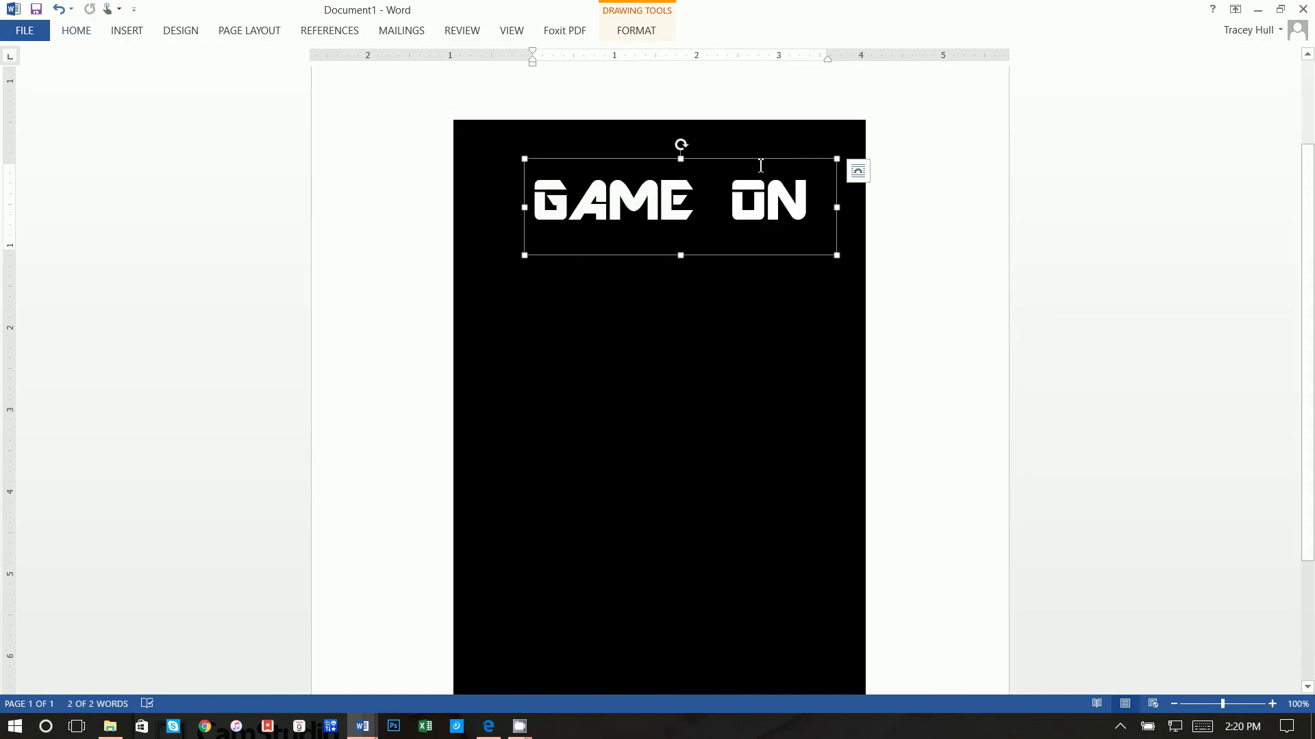
drag(759, 162, 725, 150)
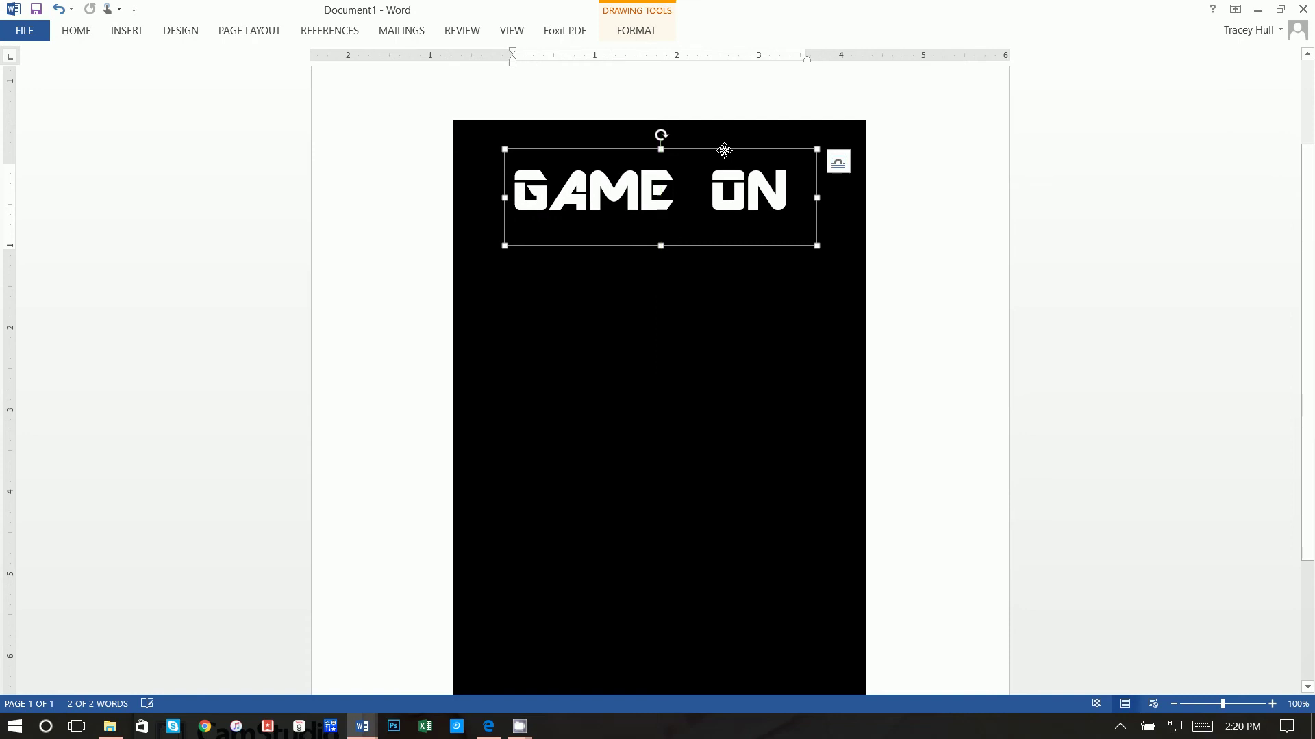
click(717, 290)
click(641, 193)
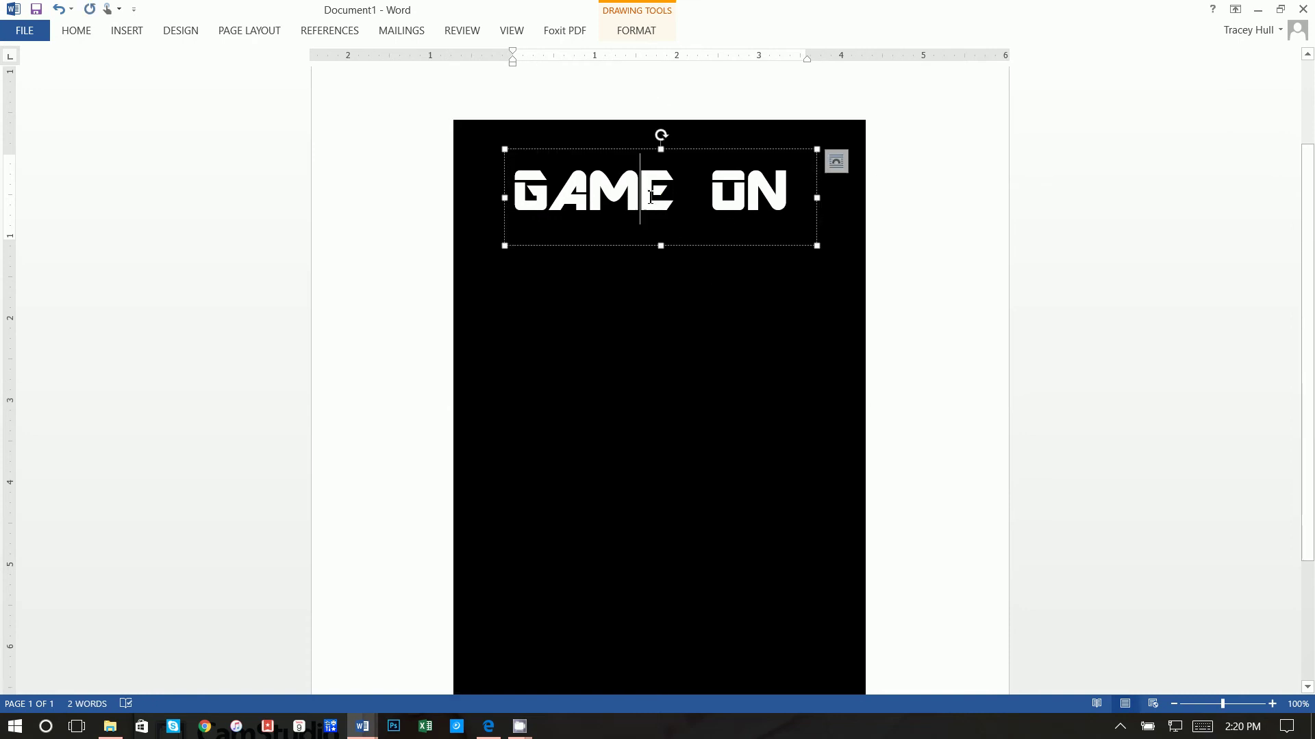
drag(662, 246, 659, 220)
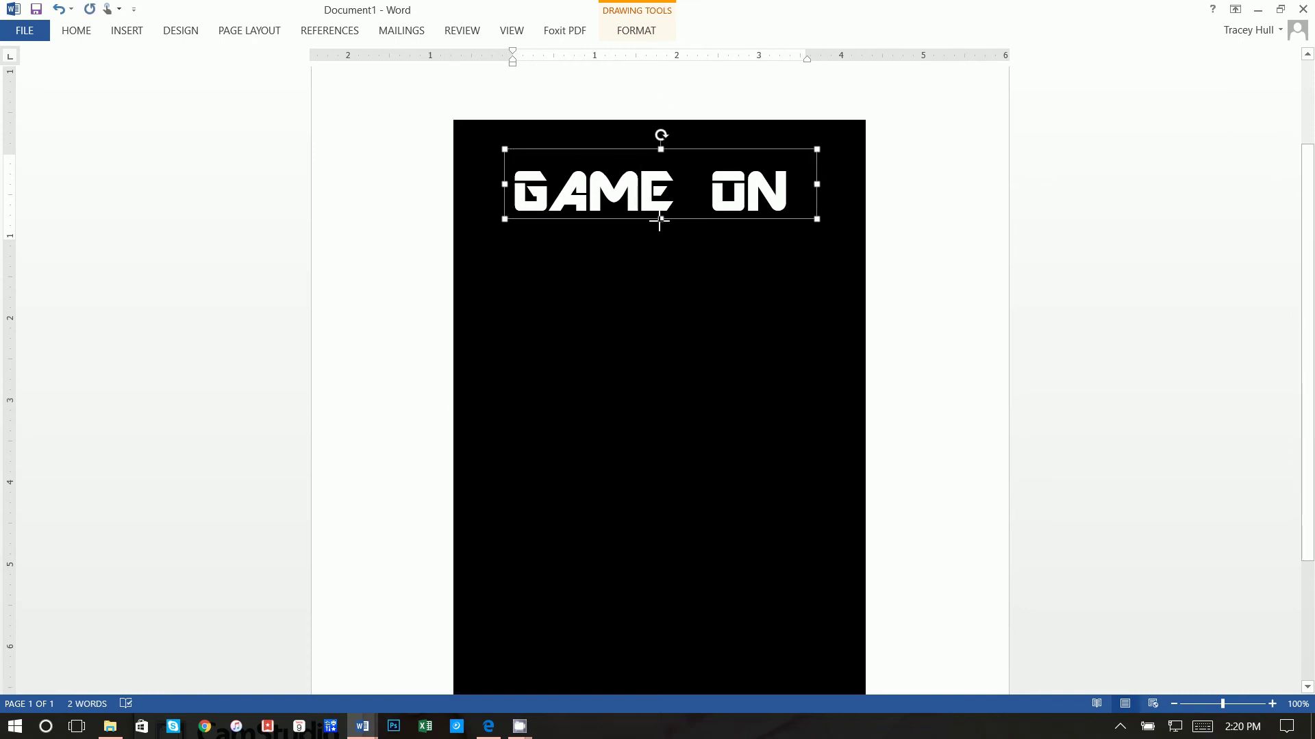
click(663, 259)
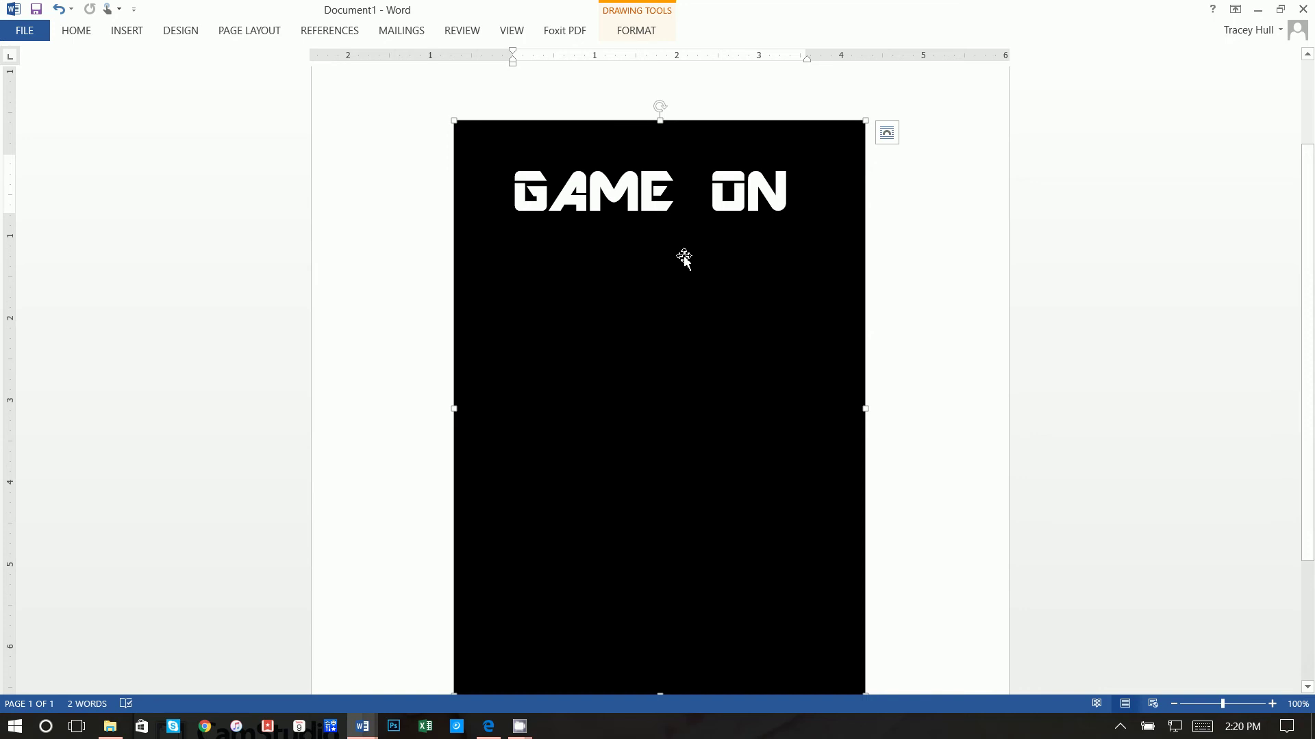
Draw a second no-fill text box centred just below GAME ON
click(125, 32)
click(911, 74)
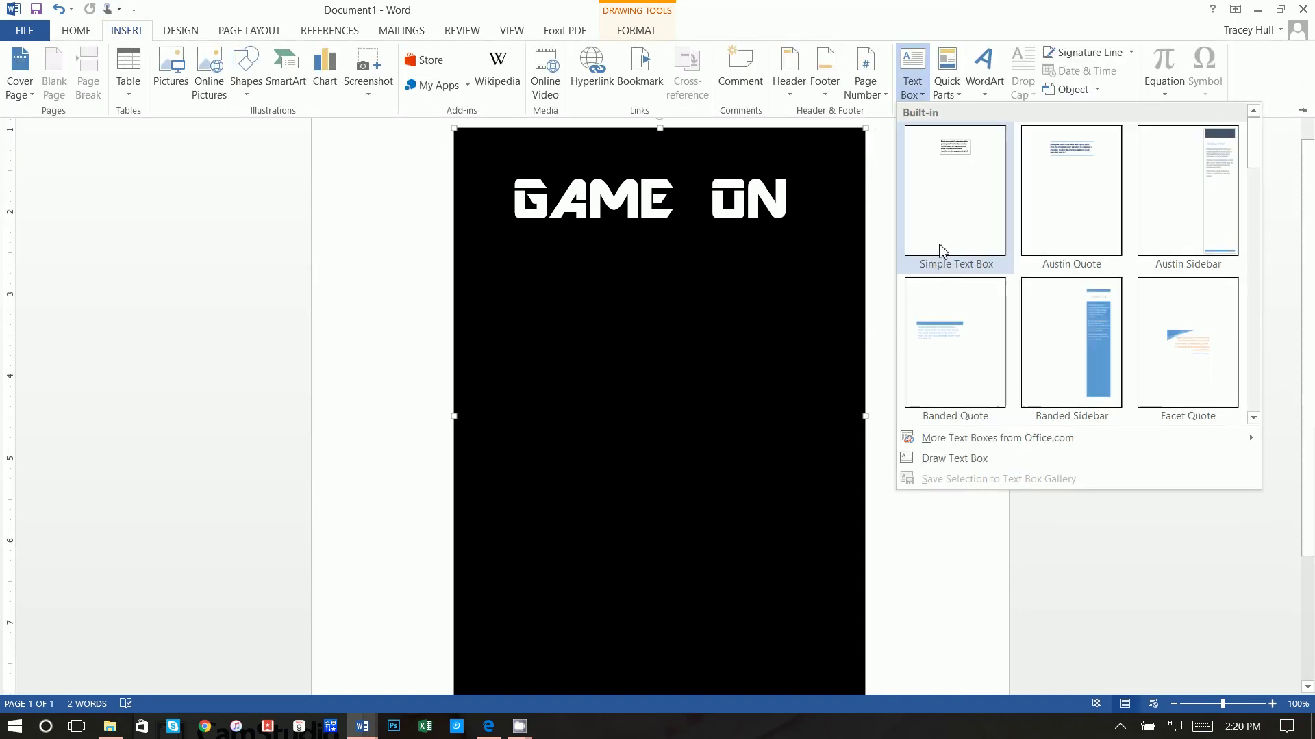
click(952, 459)
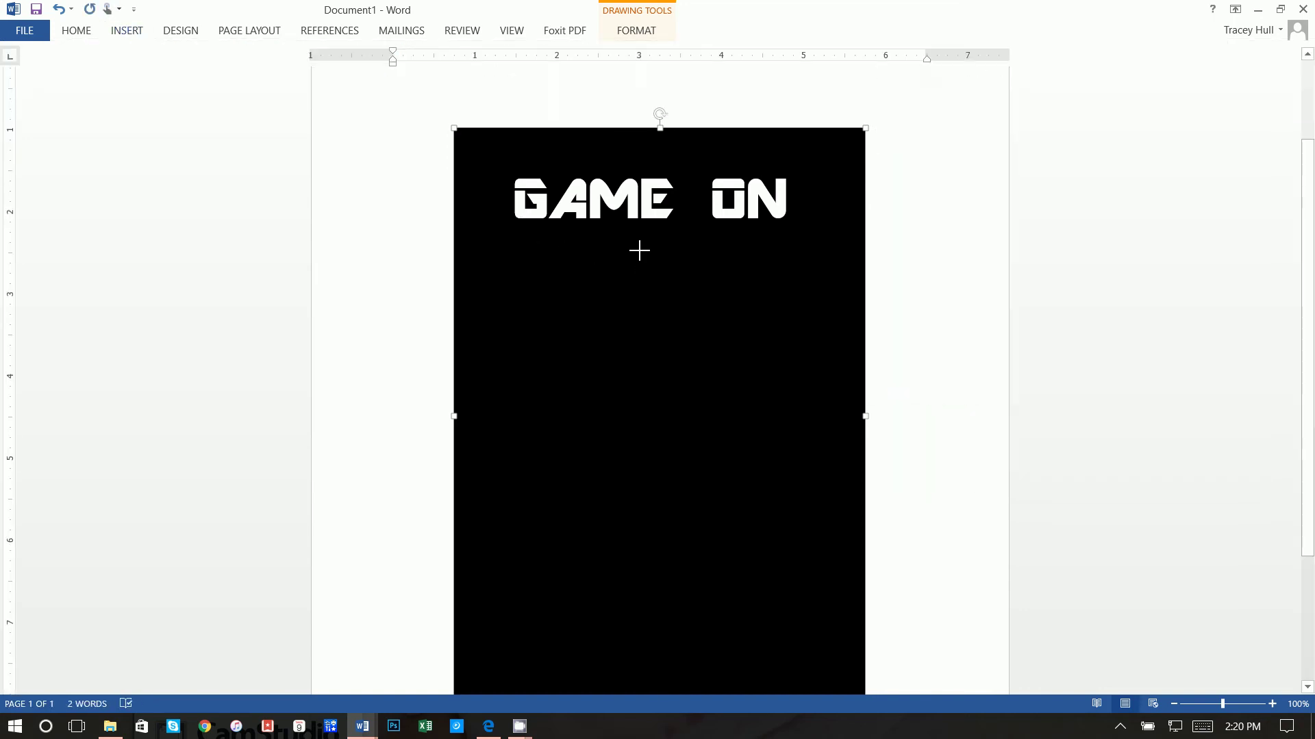
drag(811, 258, 519, 224)
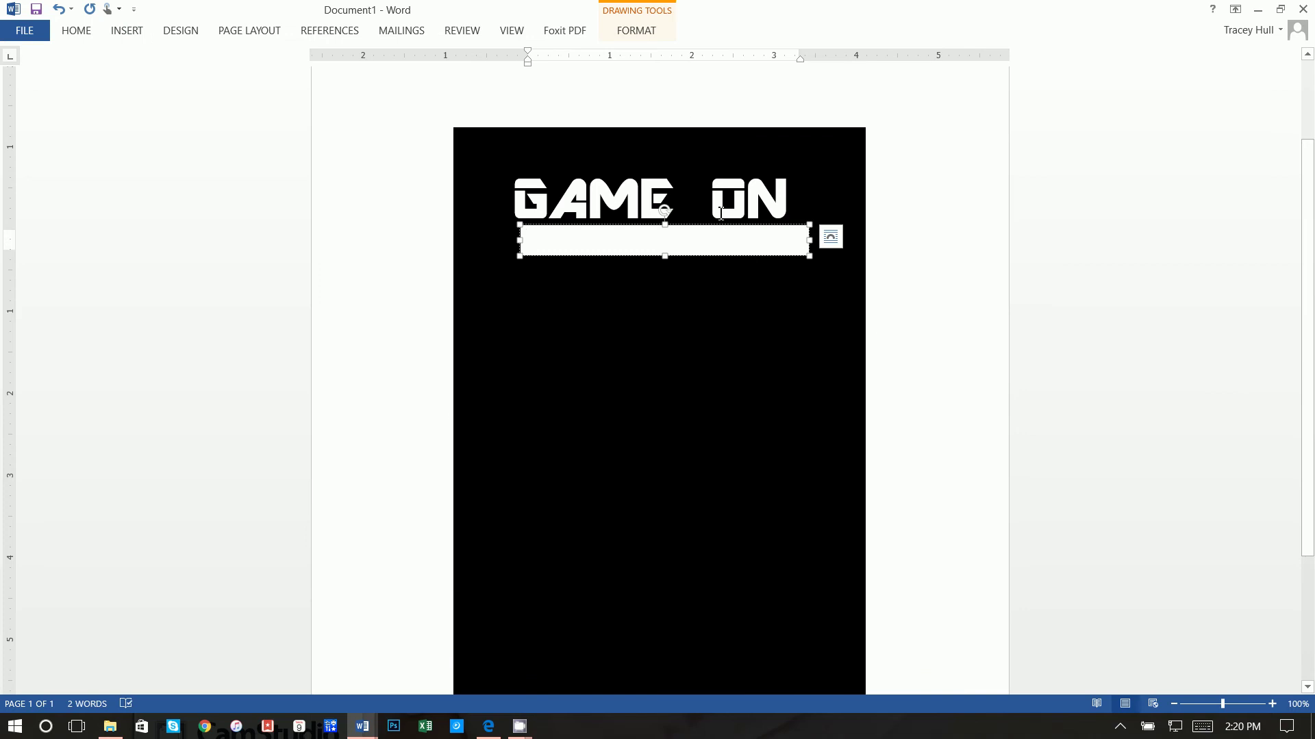
drag(718, 230, 712, 230)
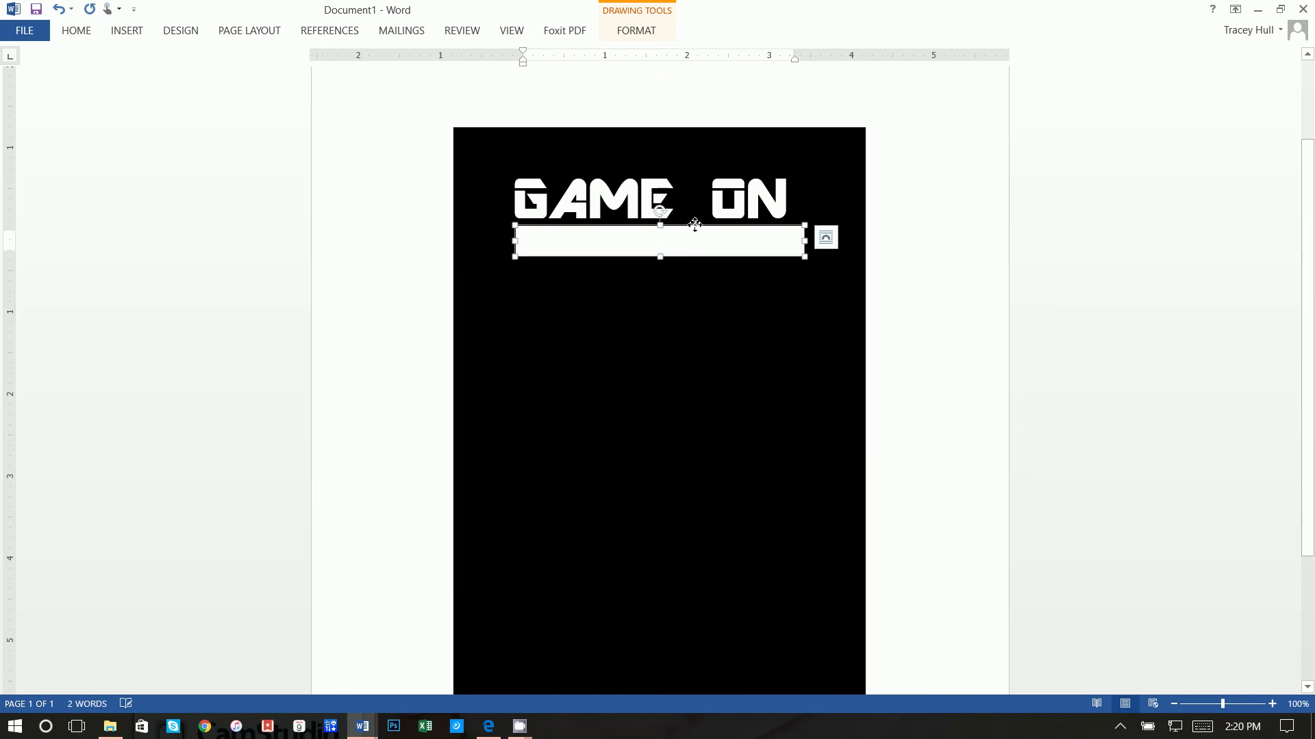
click(636, 31)
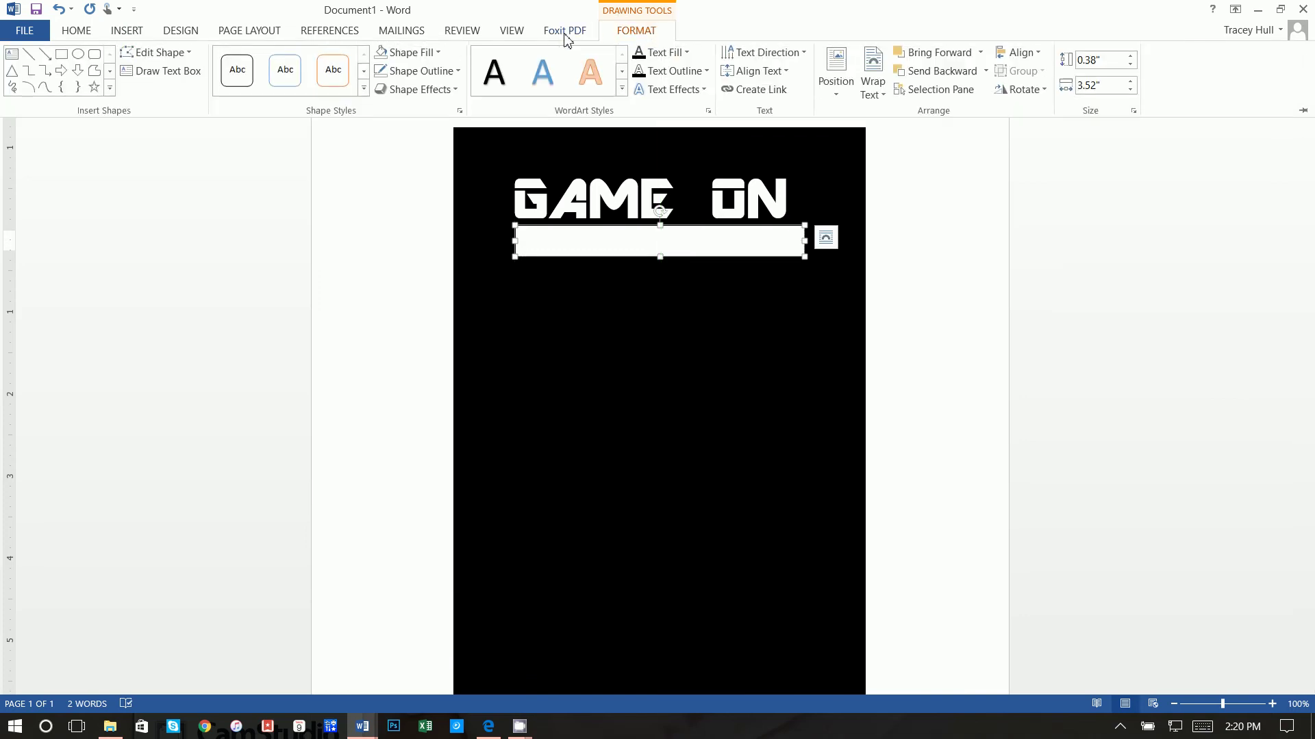
click(385, 58)
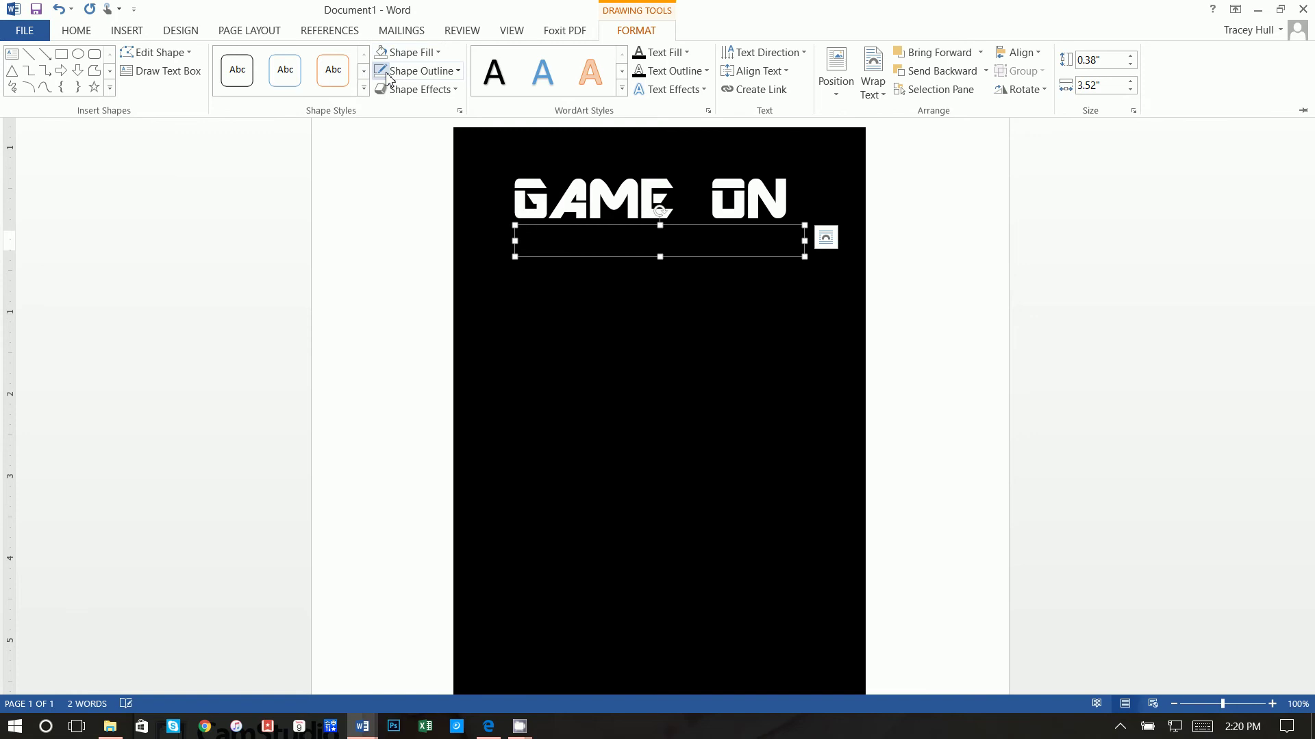
Type the white subtitle 'Calling all gamers to come celebrate' in the new box
click(543, 239)
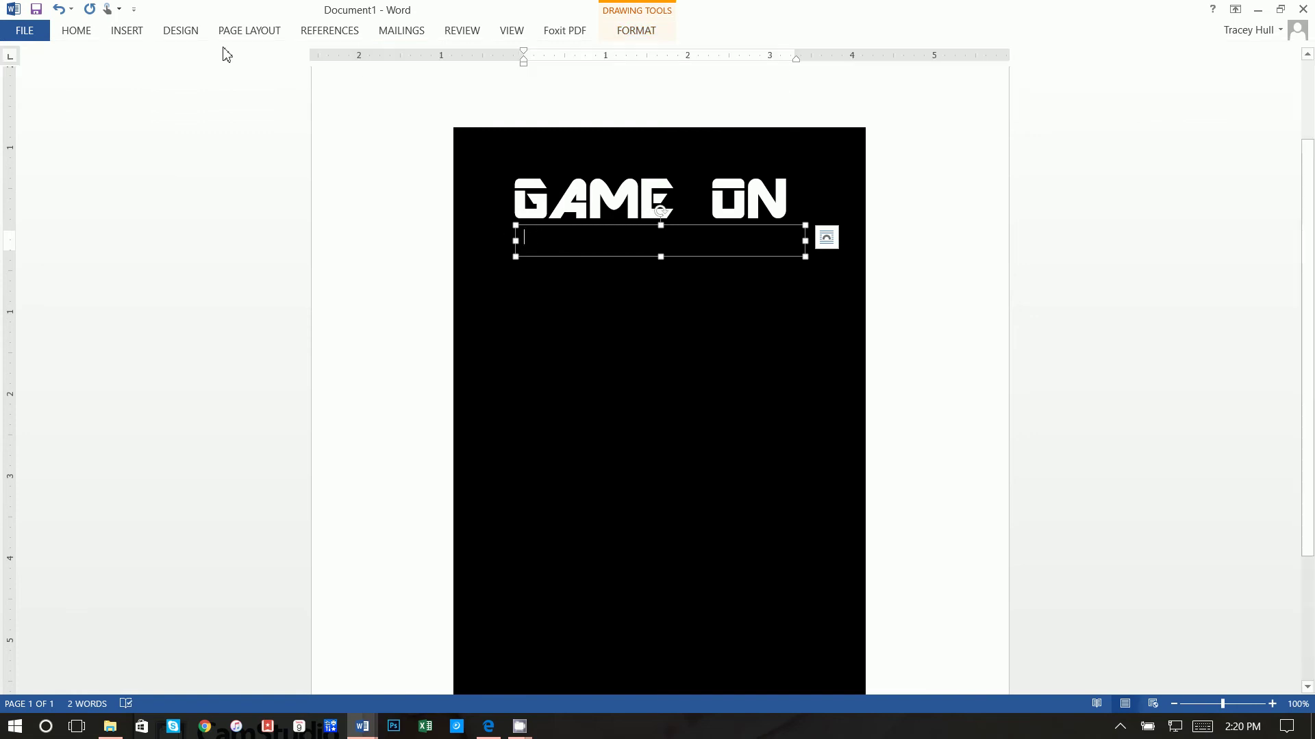
click(69, 32)
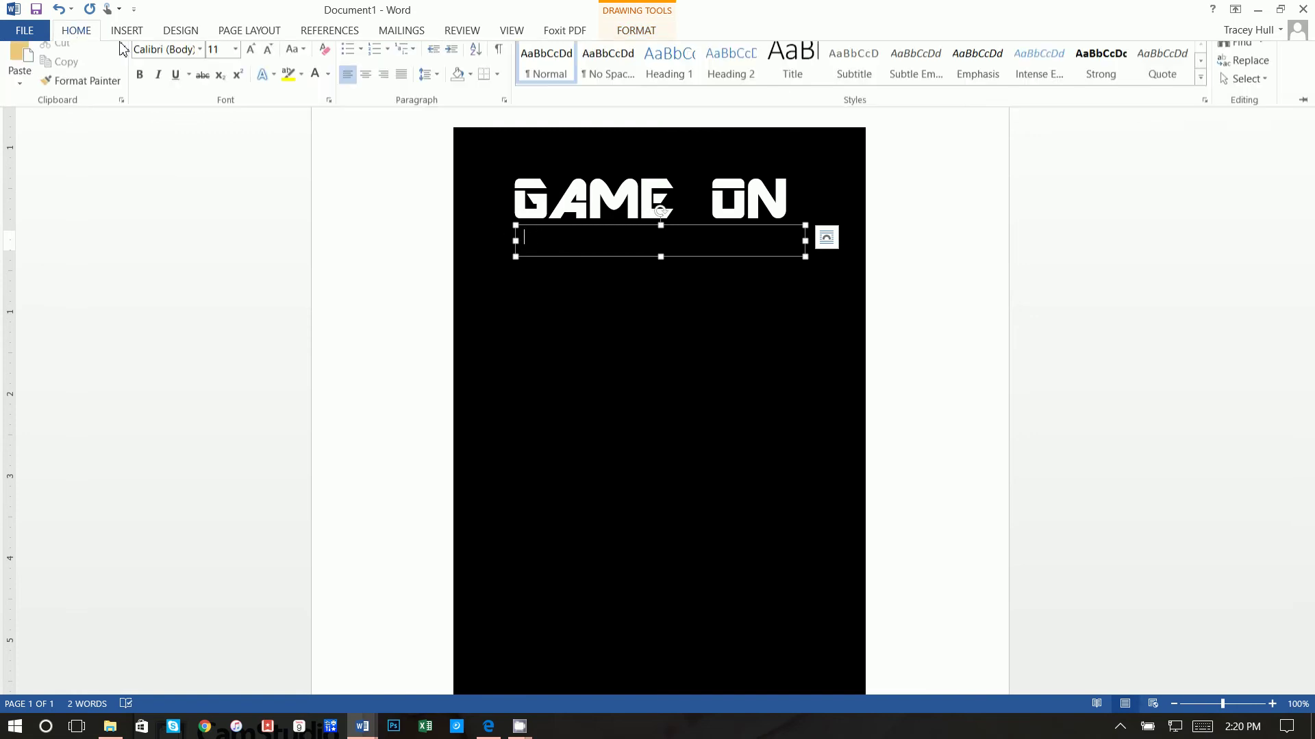
click(314, 90)
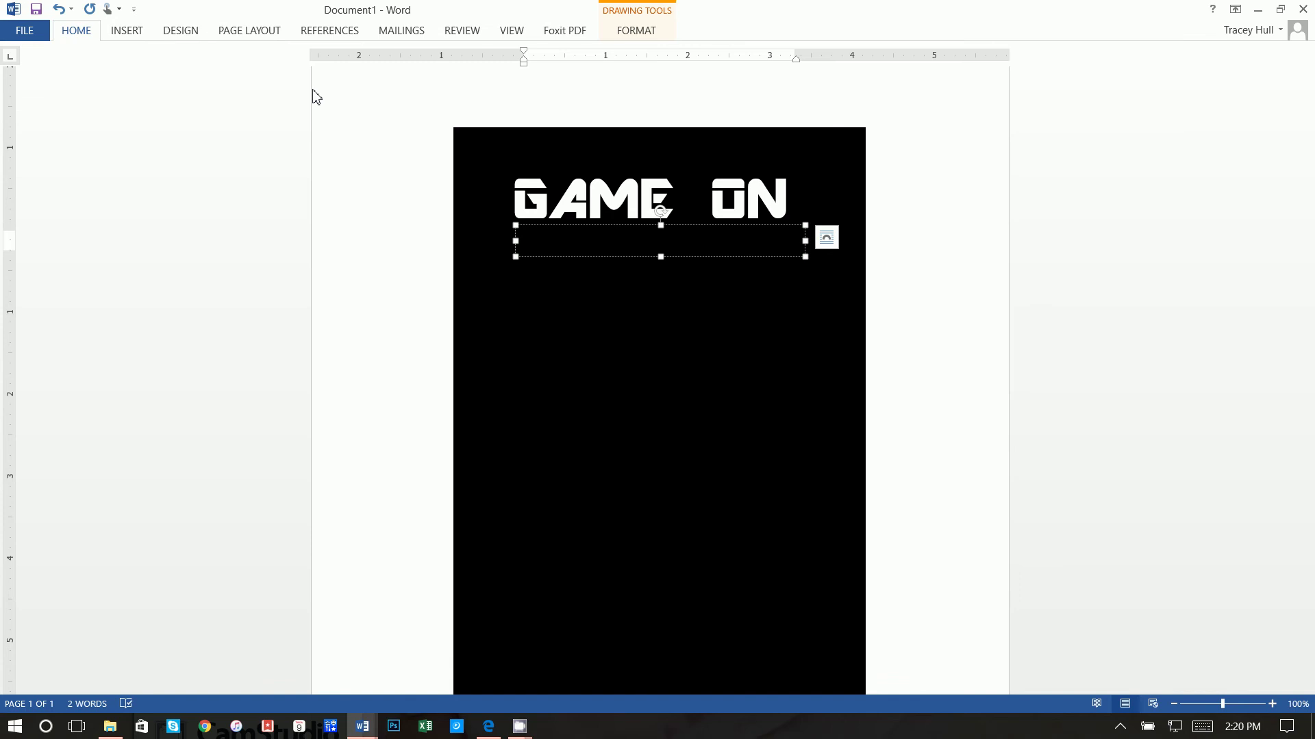
text(Calling all gamers to come celebrate)
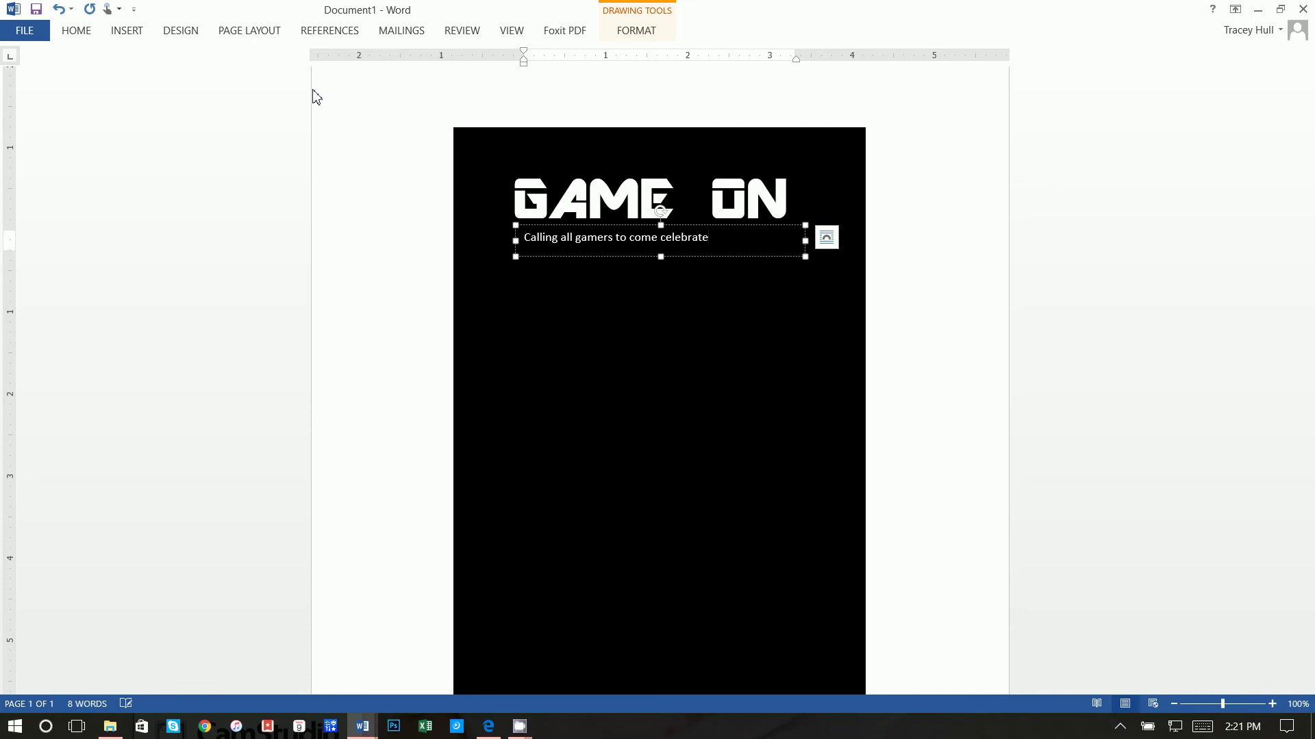
Centre the subtitle and set it to 16-point Calibri Light
drag(694, 242, 524, 237)
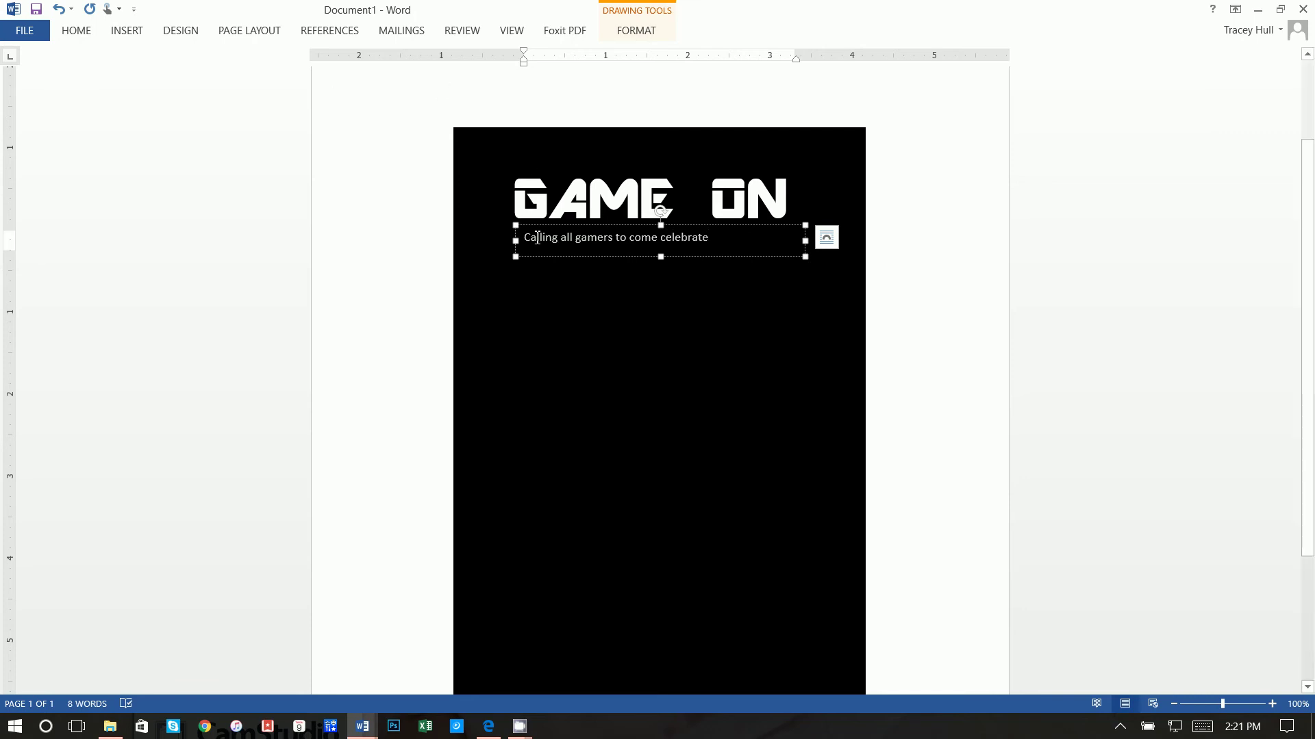
click(84, 34)
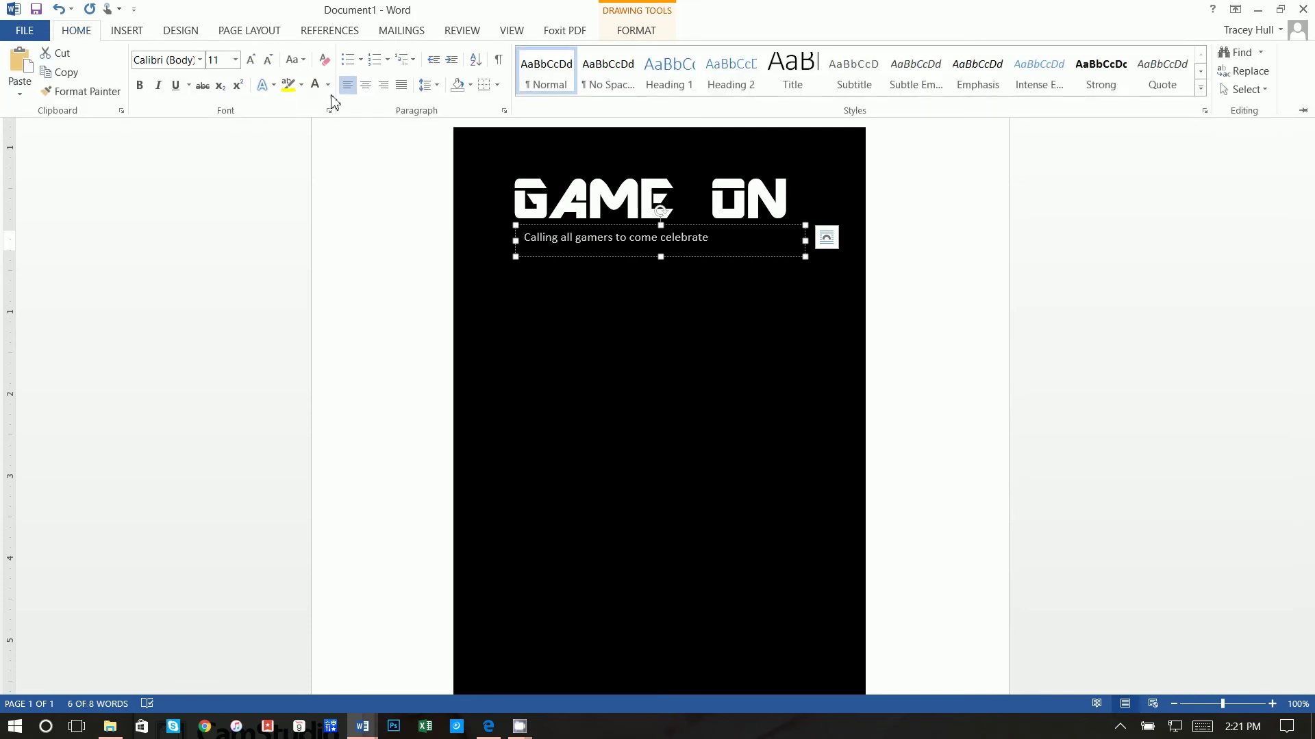
click(365, 84)
click(224, 58)
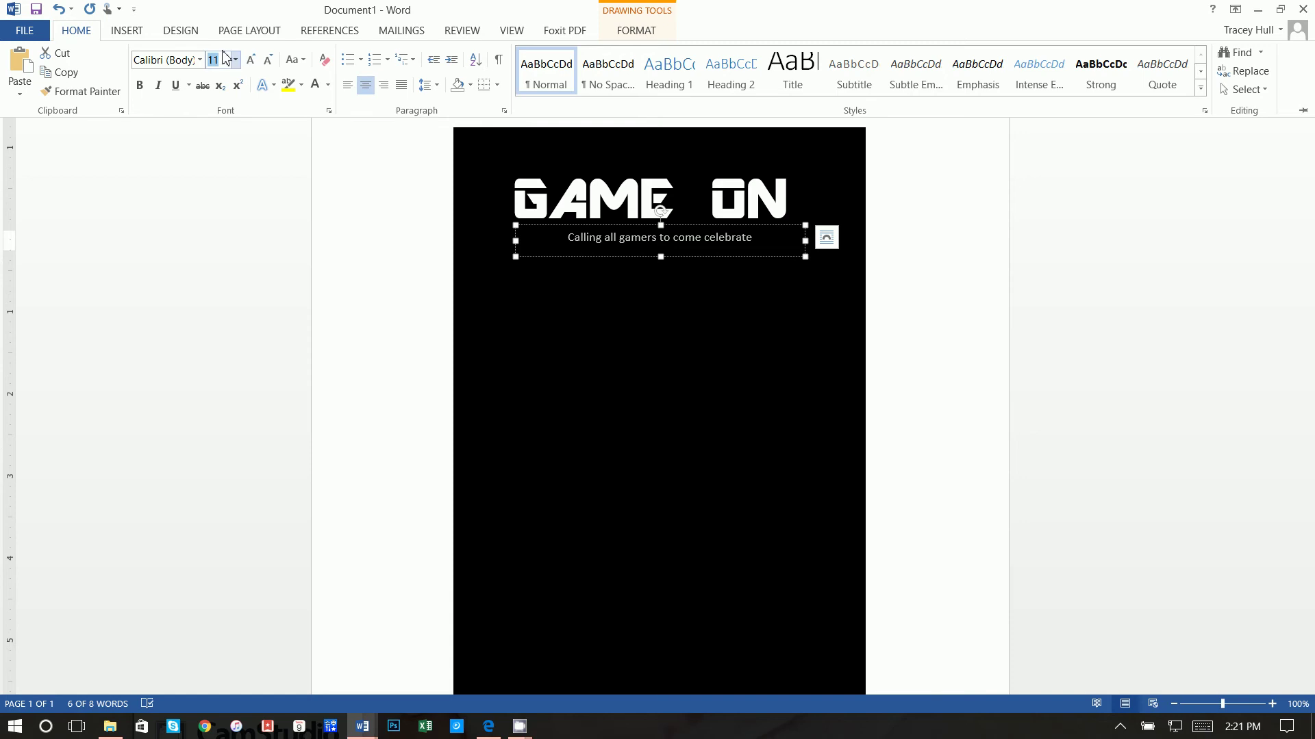
text(16)
key(Return)
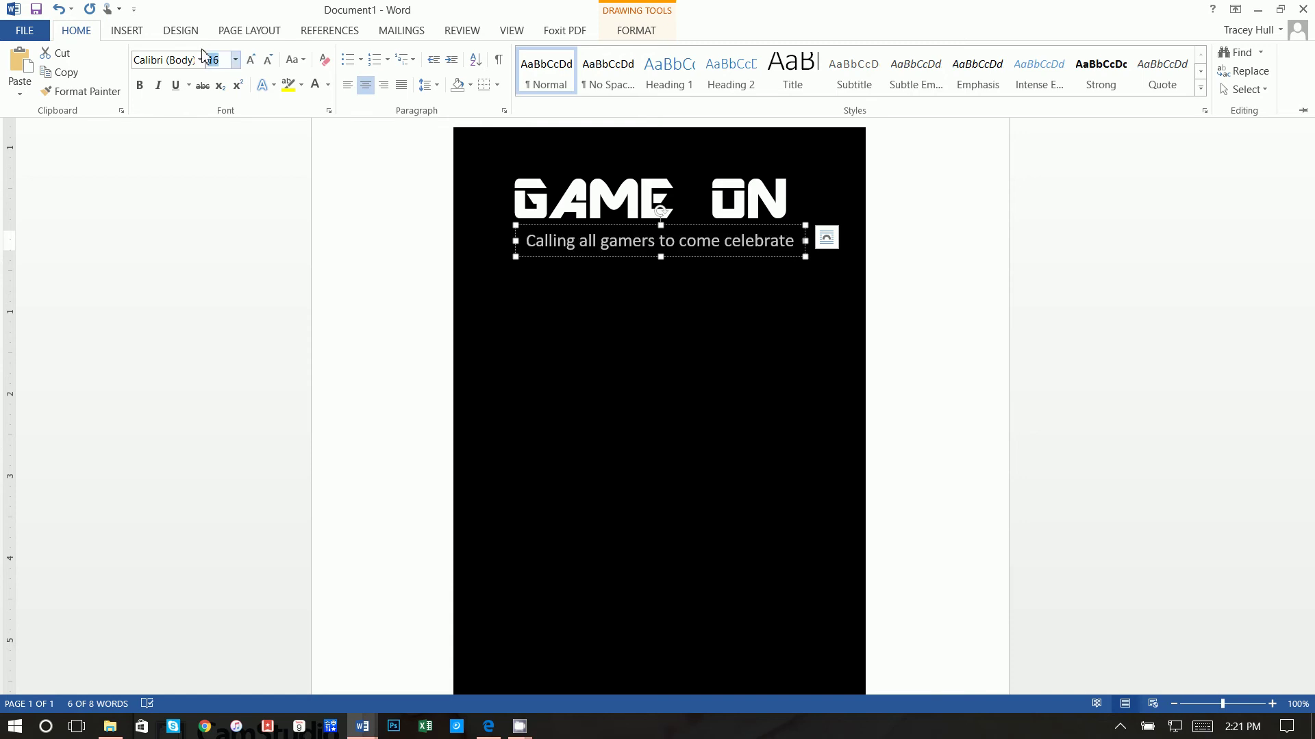
click(200, 61)
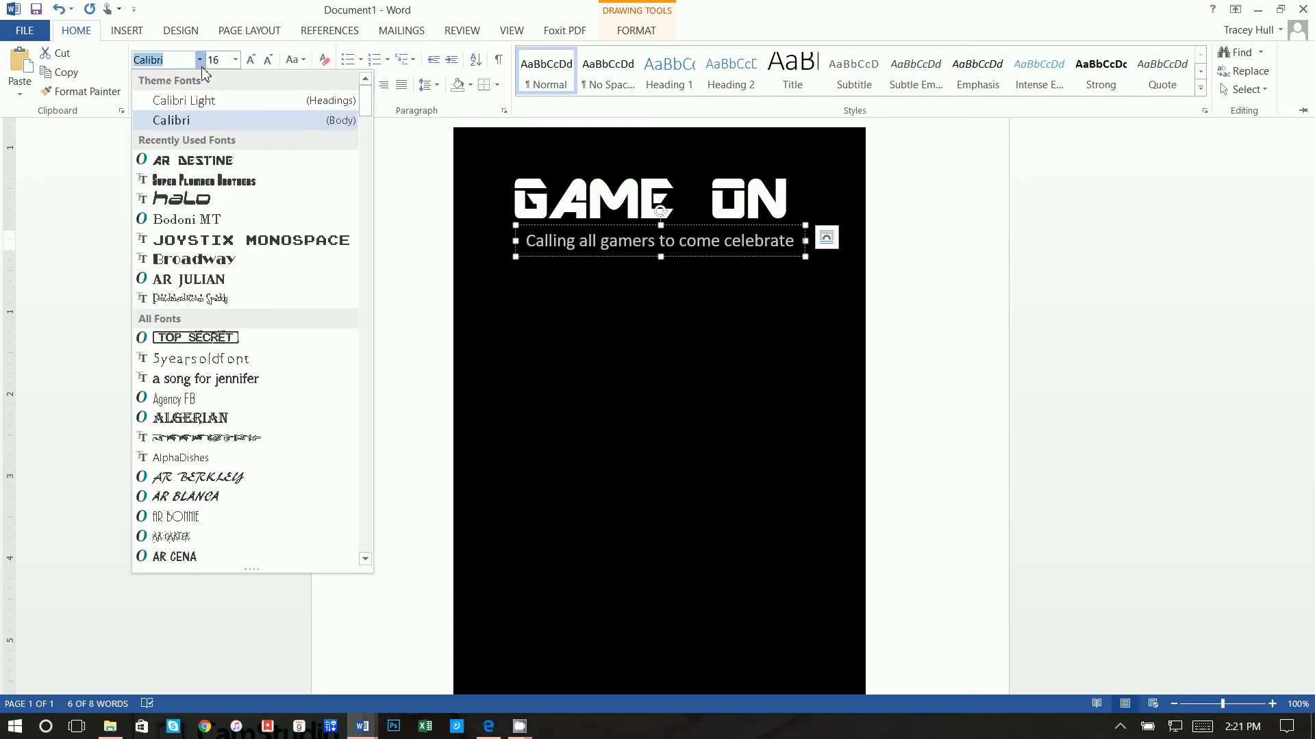
click(203, 104)
Move the subtitle up closer to GAME ON and check the invite2 sample
key(ctrl+F1)
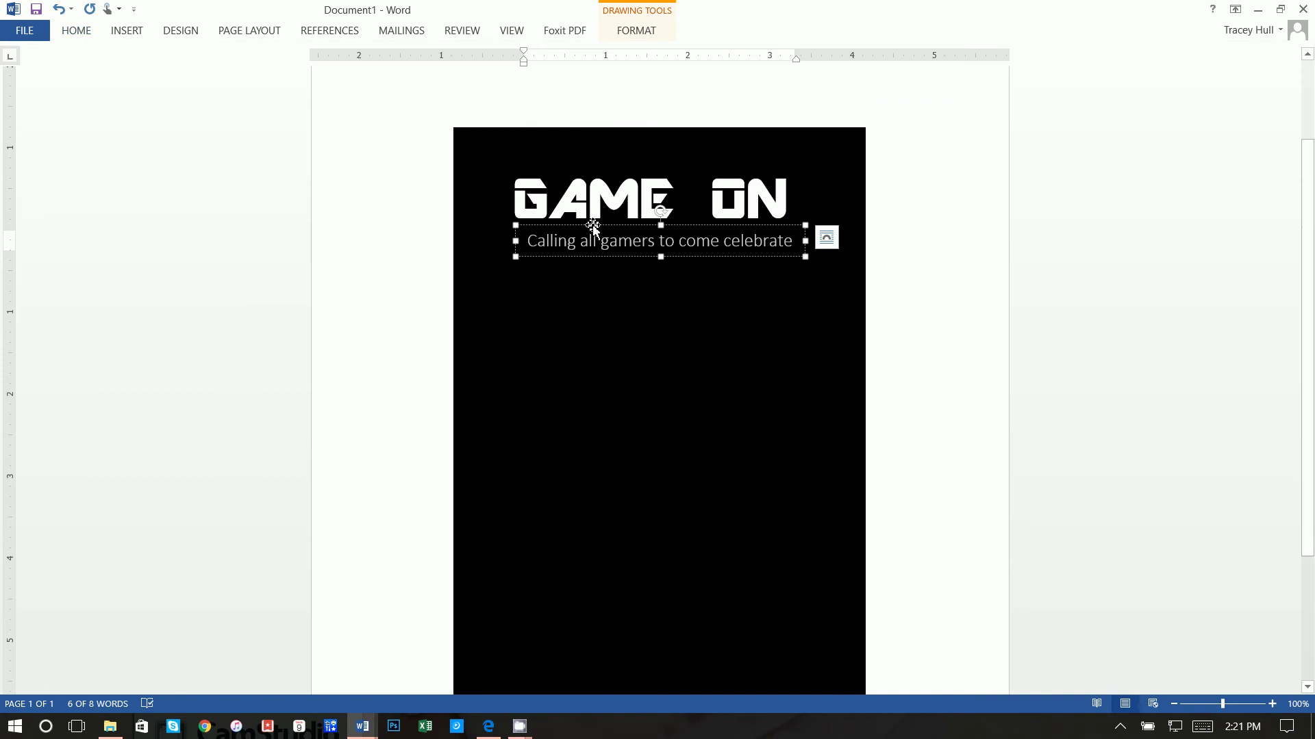
drag(590, 223, 586, 215)
click(867, 272)
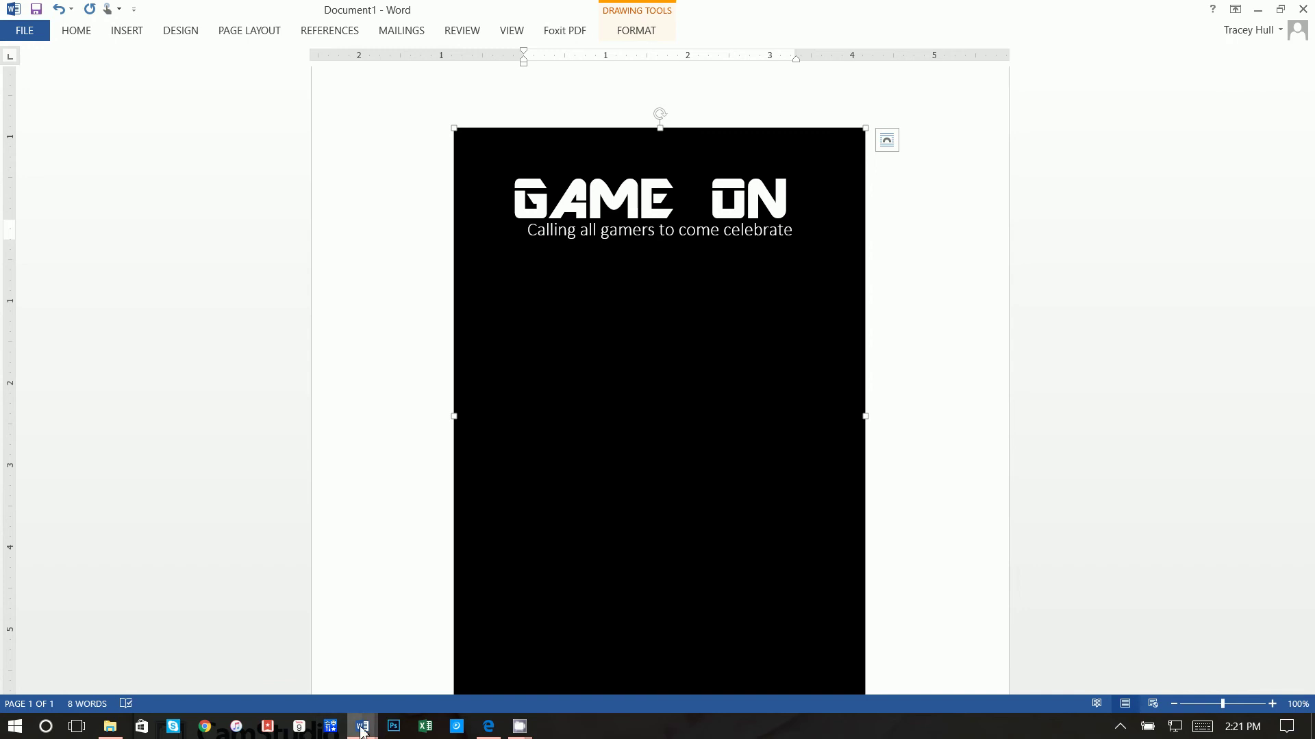
mouse_move(363, 723)
click(267, 657)
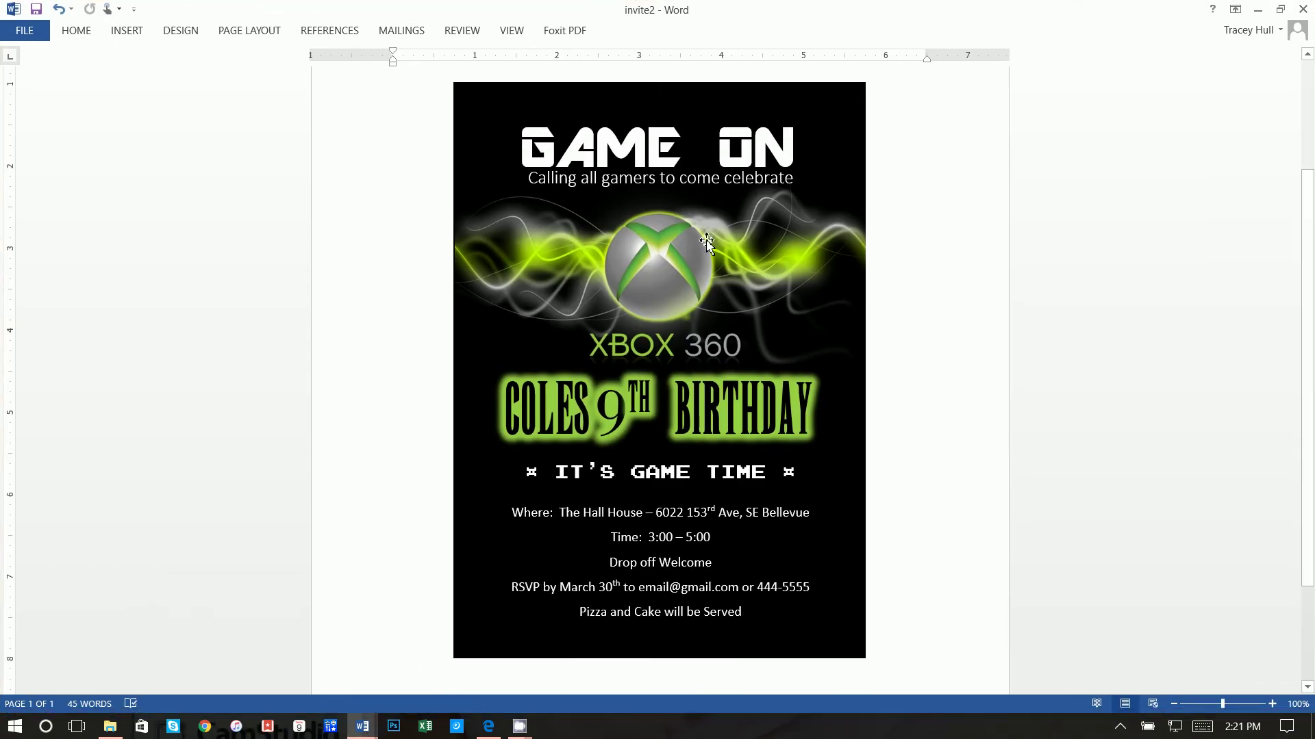
click(1258, 9)
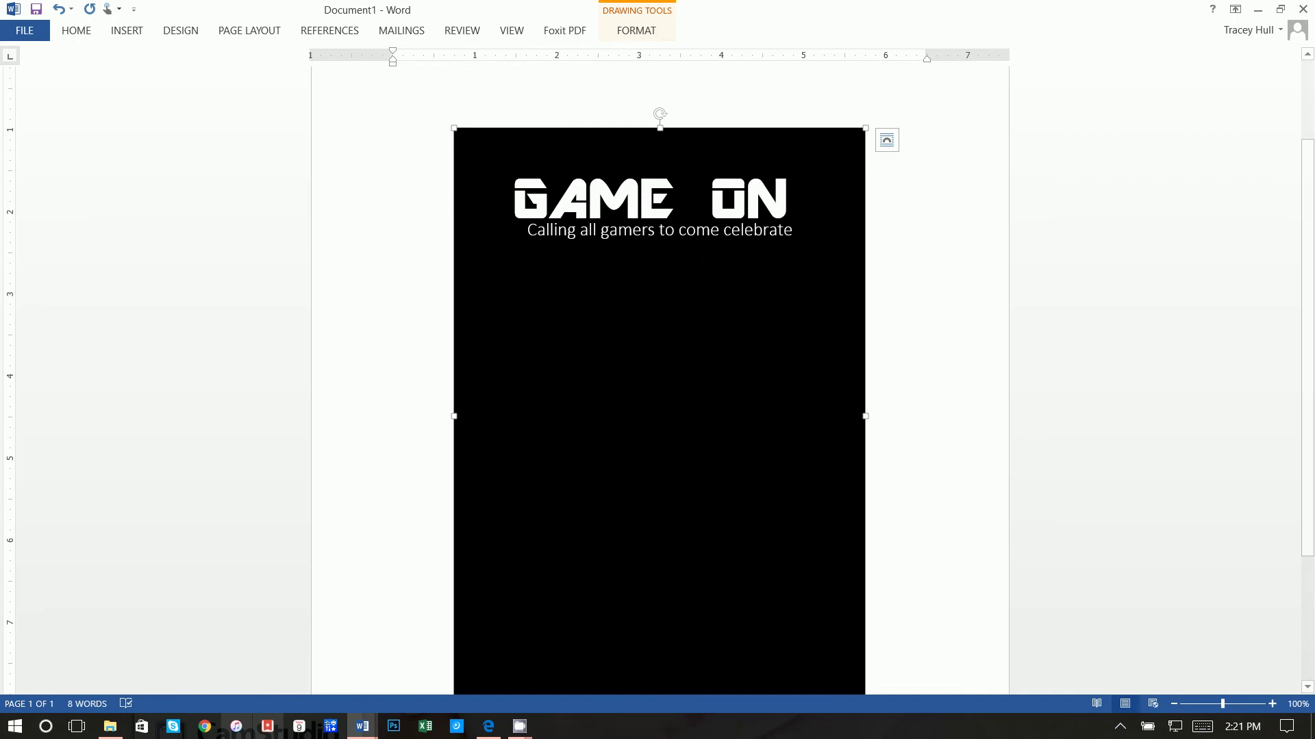
In the browser, search Google for 'xbox 360 logo green'
click(488, 726)
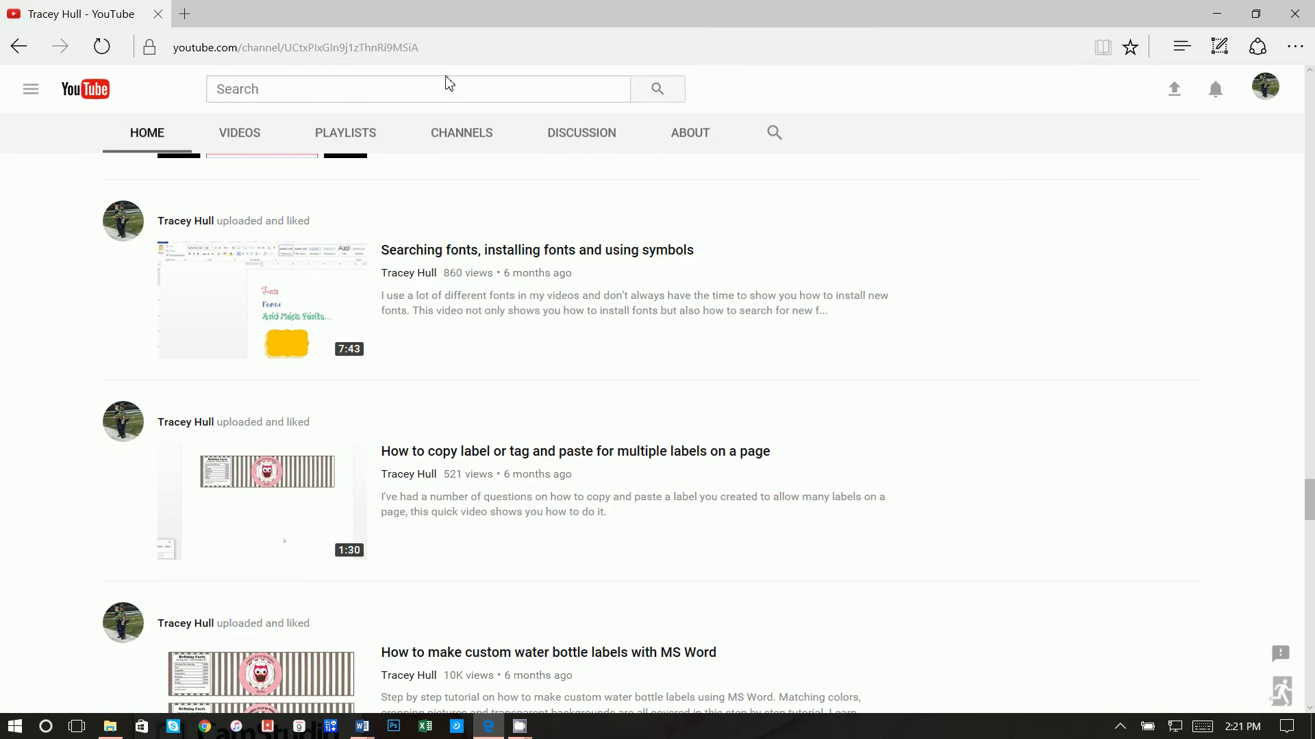
click(435, 52)
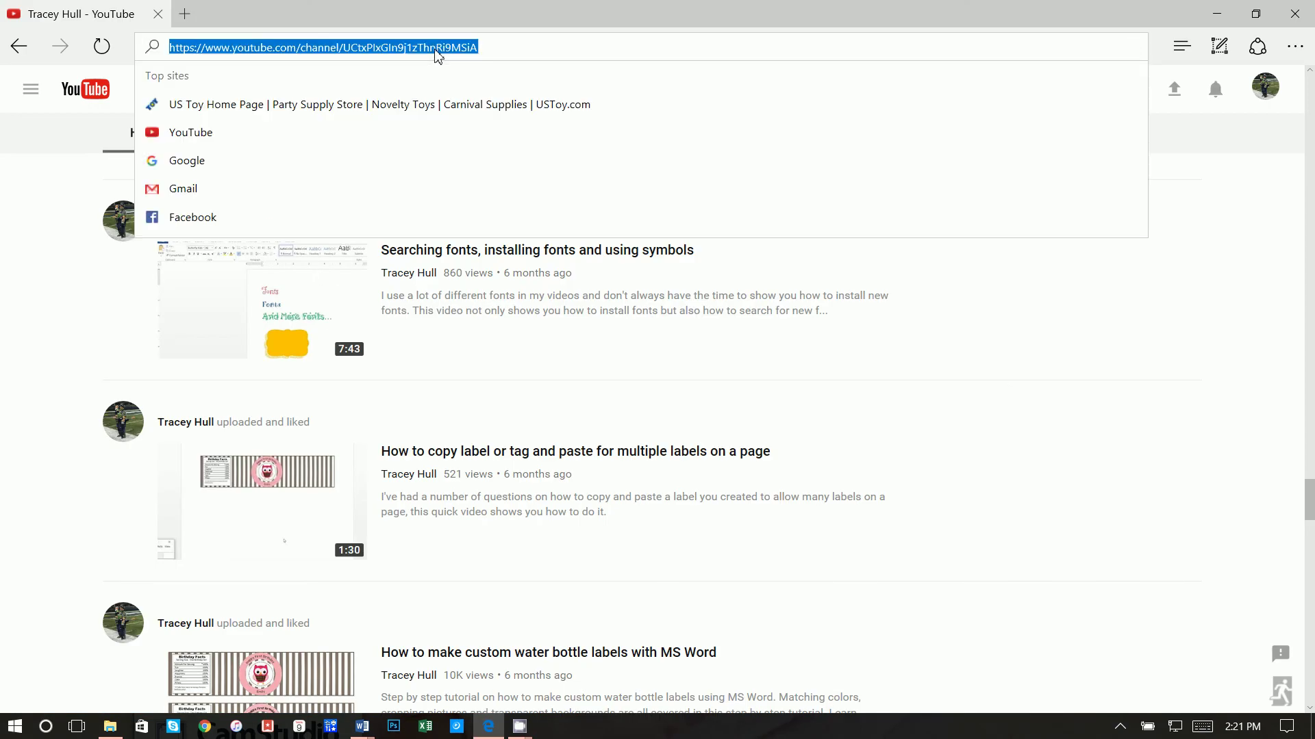
text(google.com/)
key(Return)
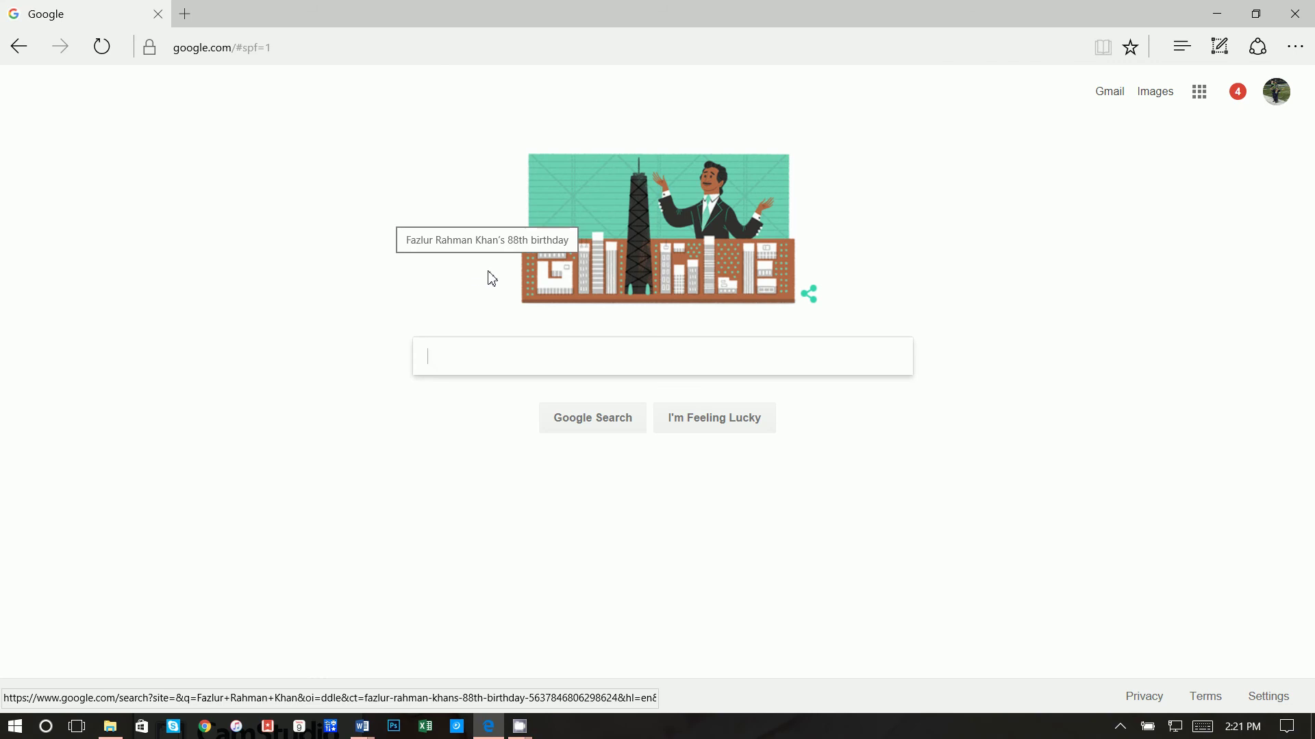
text(xbo)
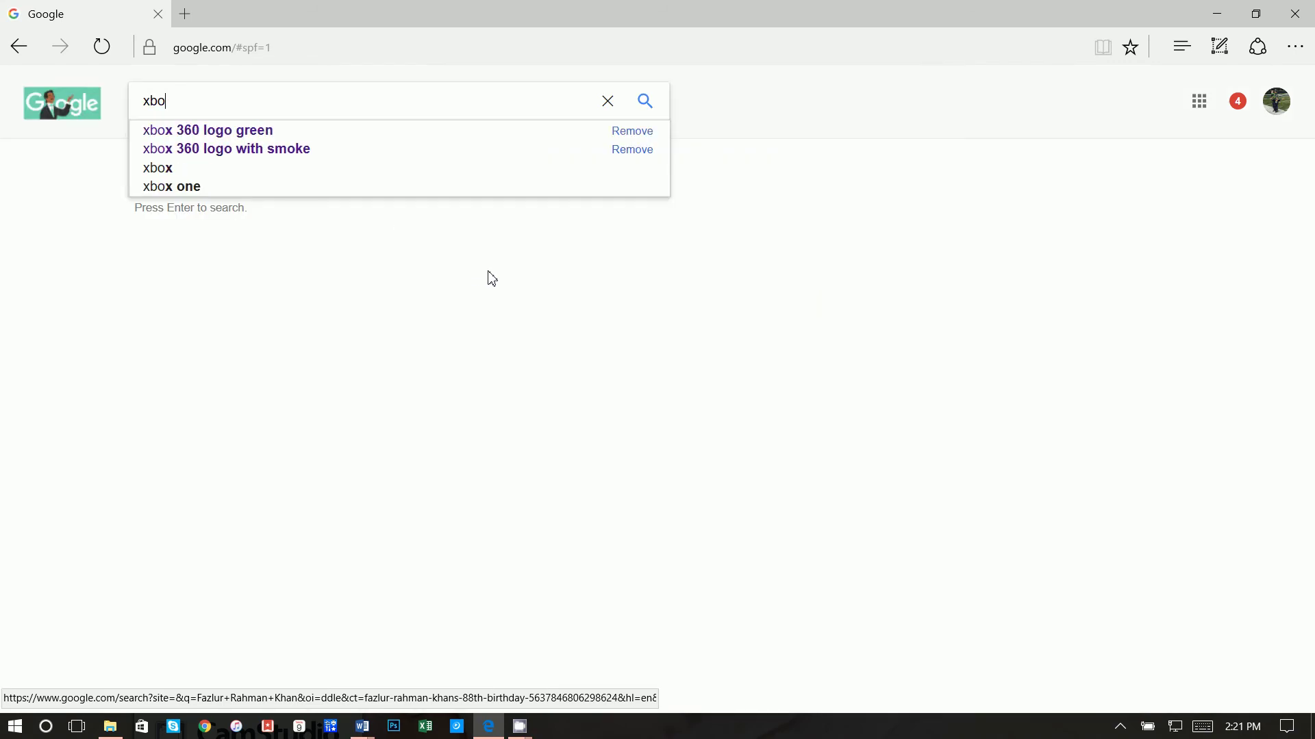
key(Down)
key(Return)
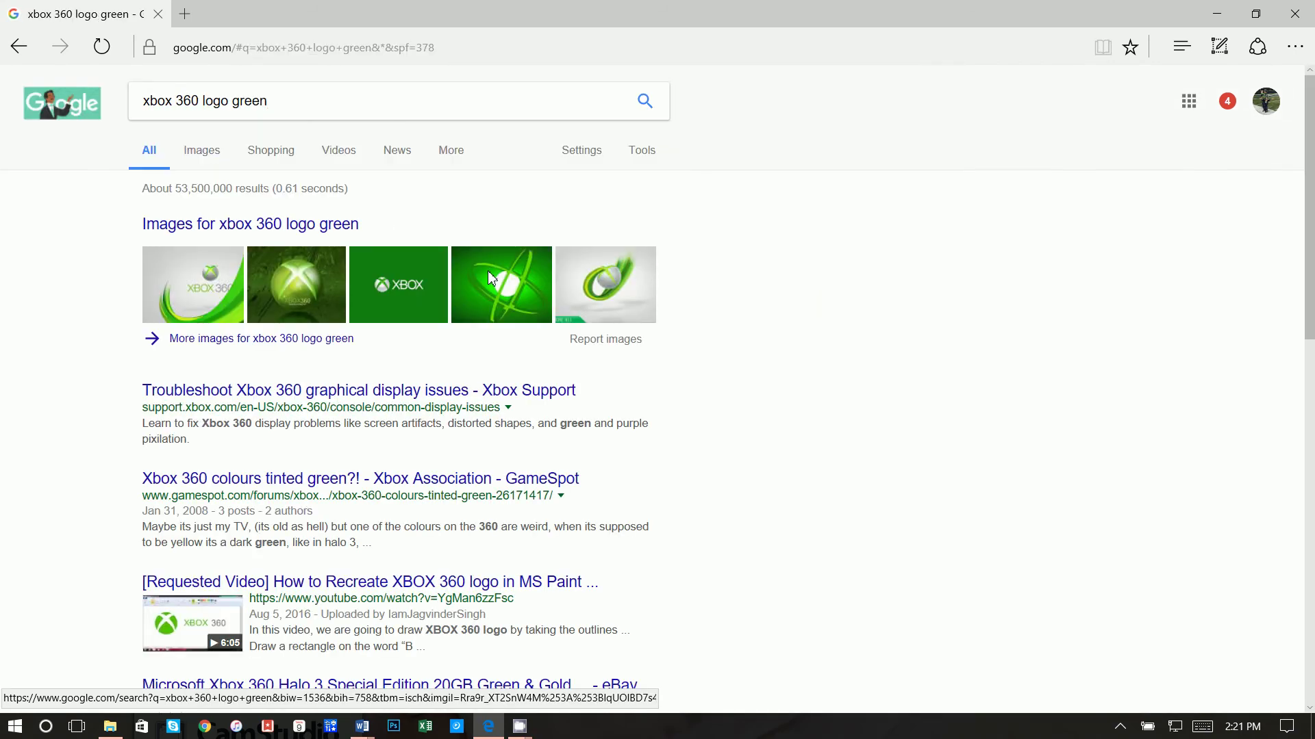
Open the black XBOX 360 wallpaper preview from the image results
click(201, 152)
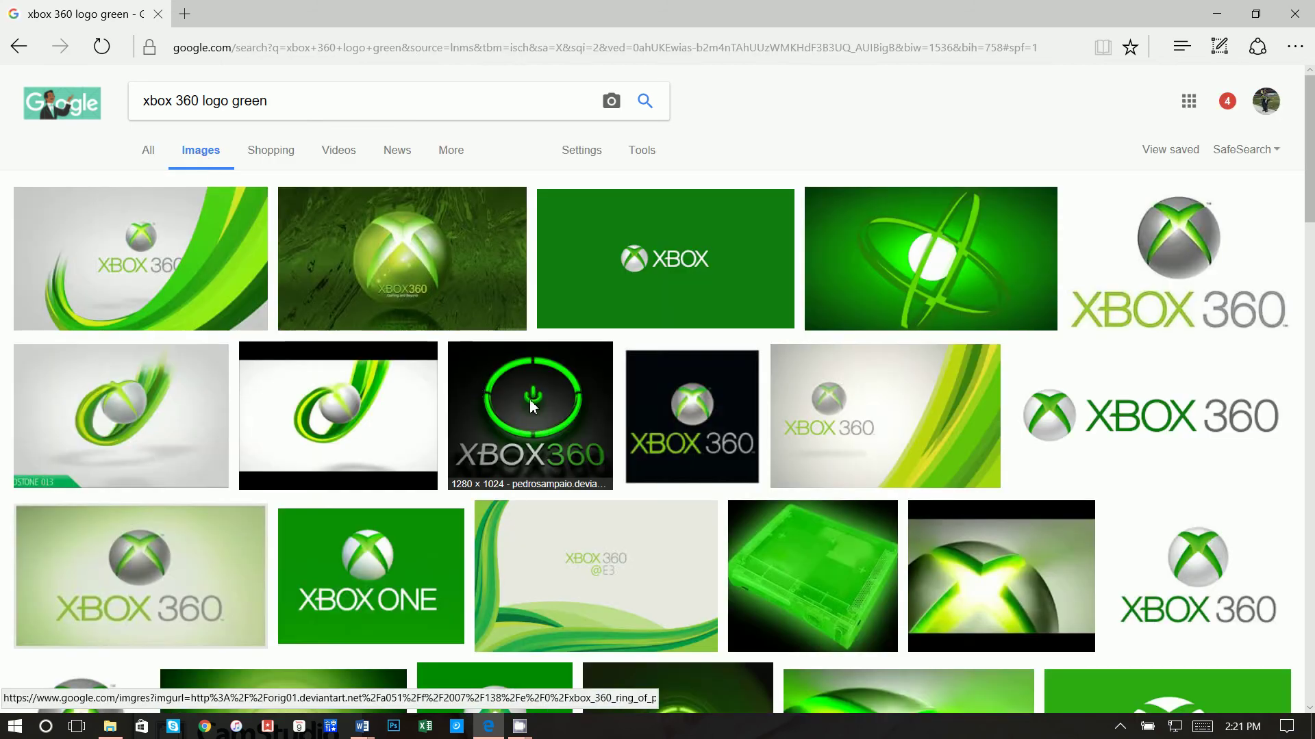
scroll(642, 490, down, 1)
scroll(641, 490, down, 4)
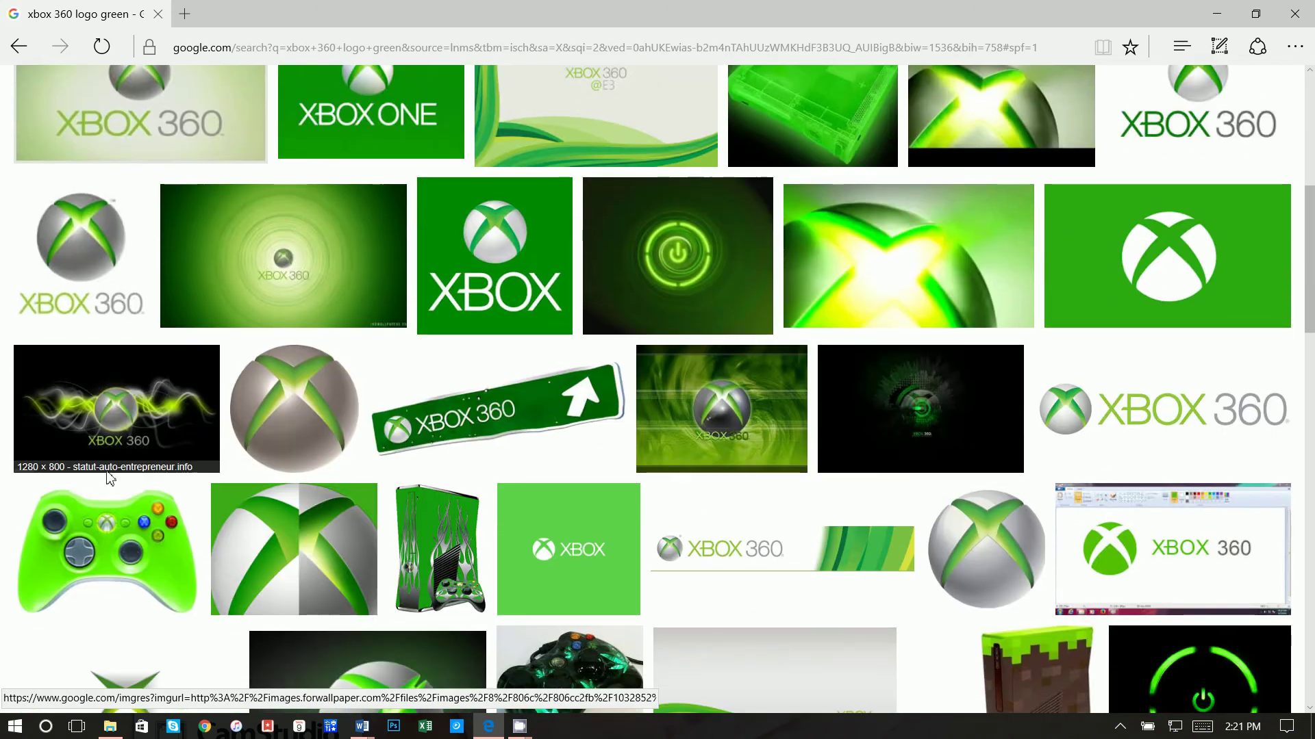
click(187, 404)
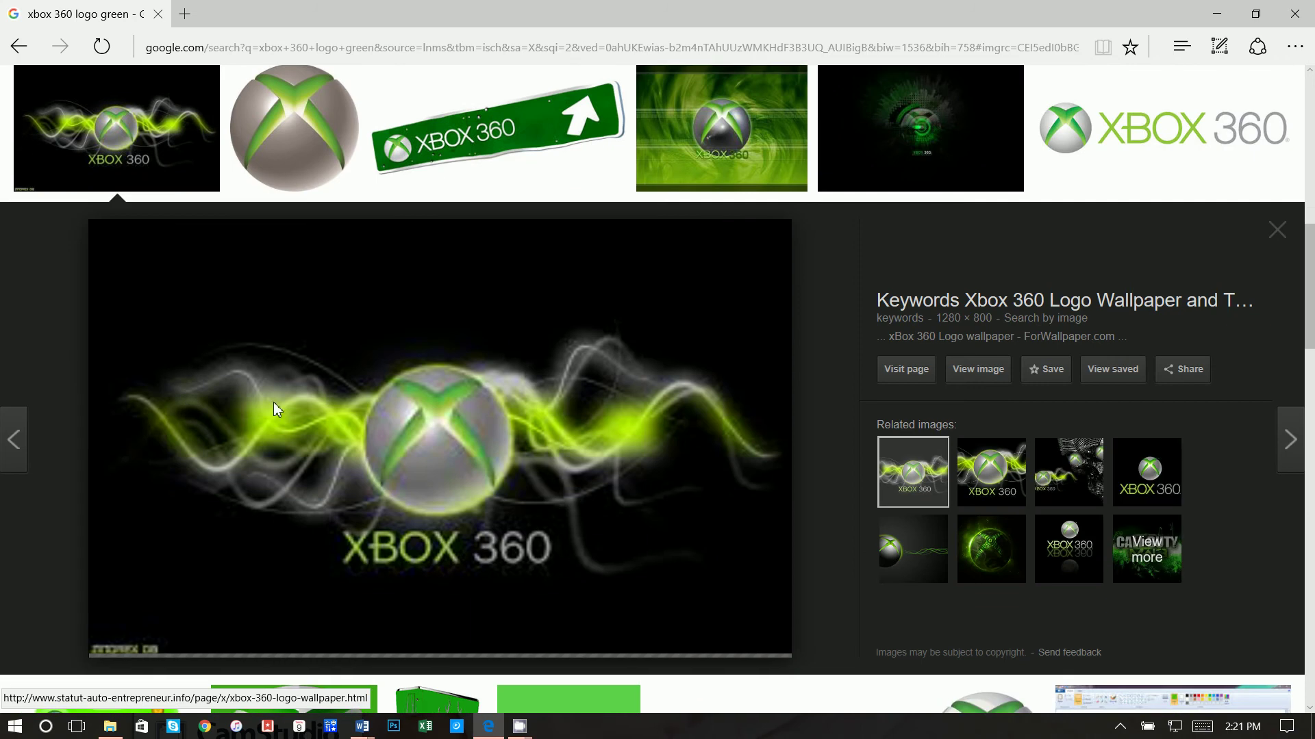
Save the wallpaper under a new name, declining to replace the existing xbox.png
right_click(582, 429)
click(616, 317)
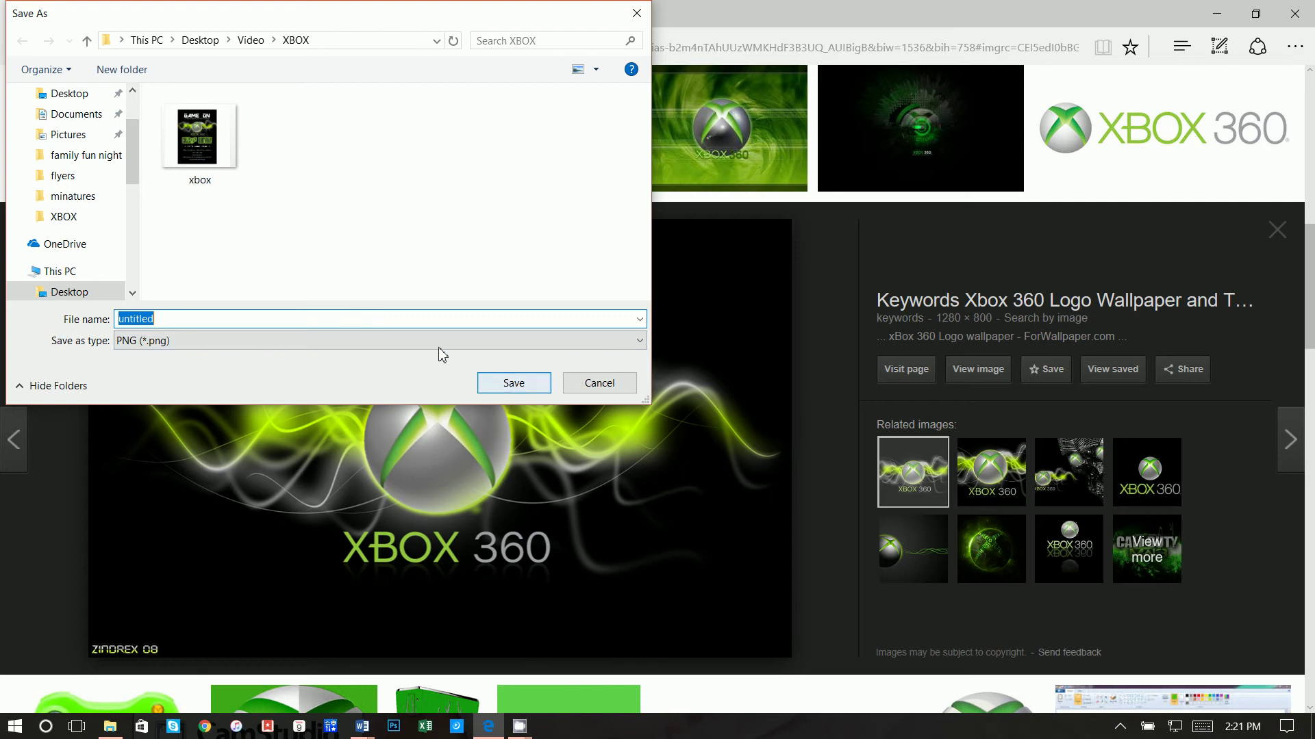
text(xb)
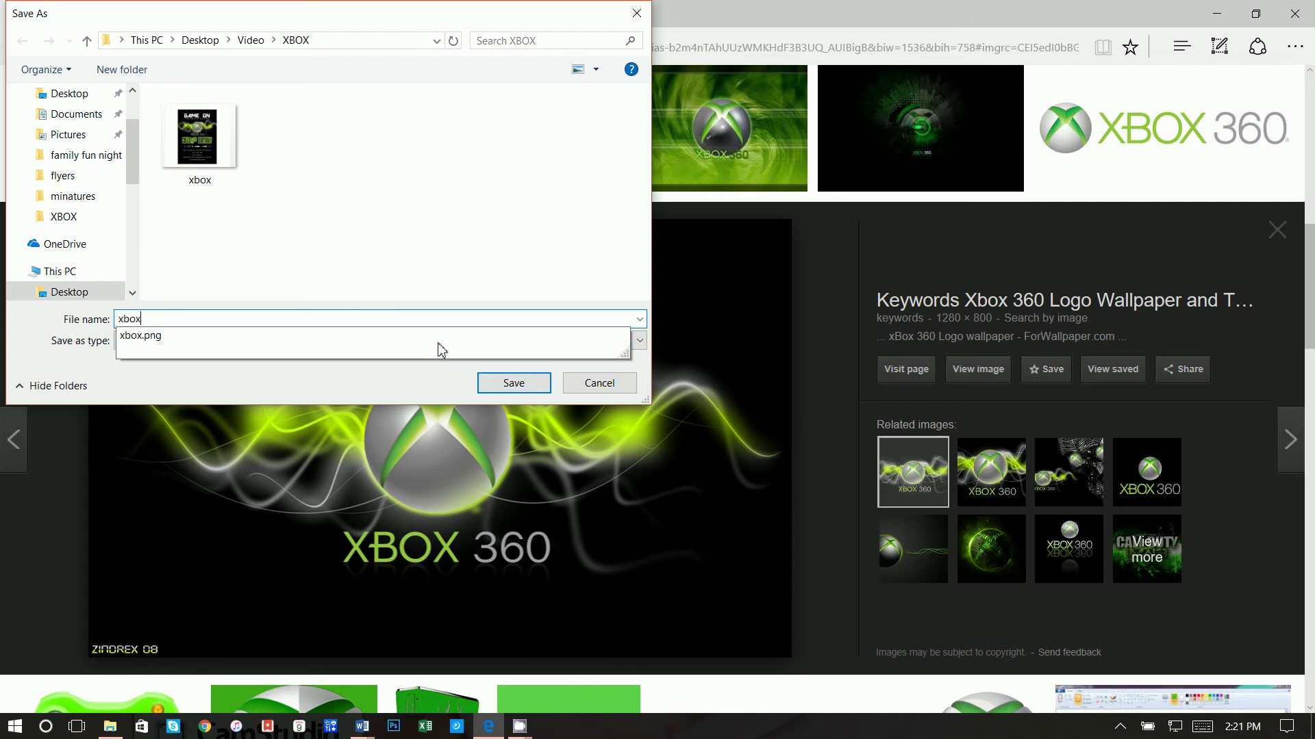
text(ox)
key(Return)
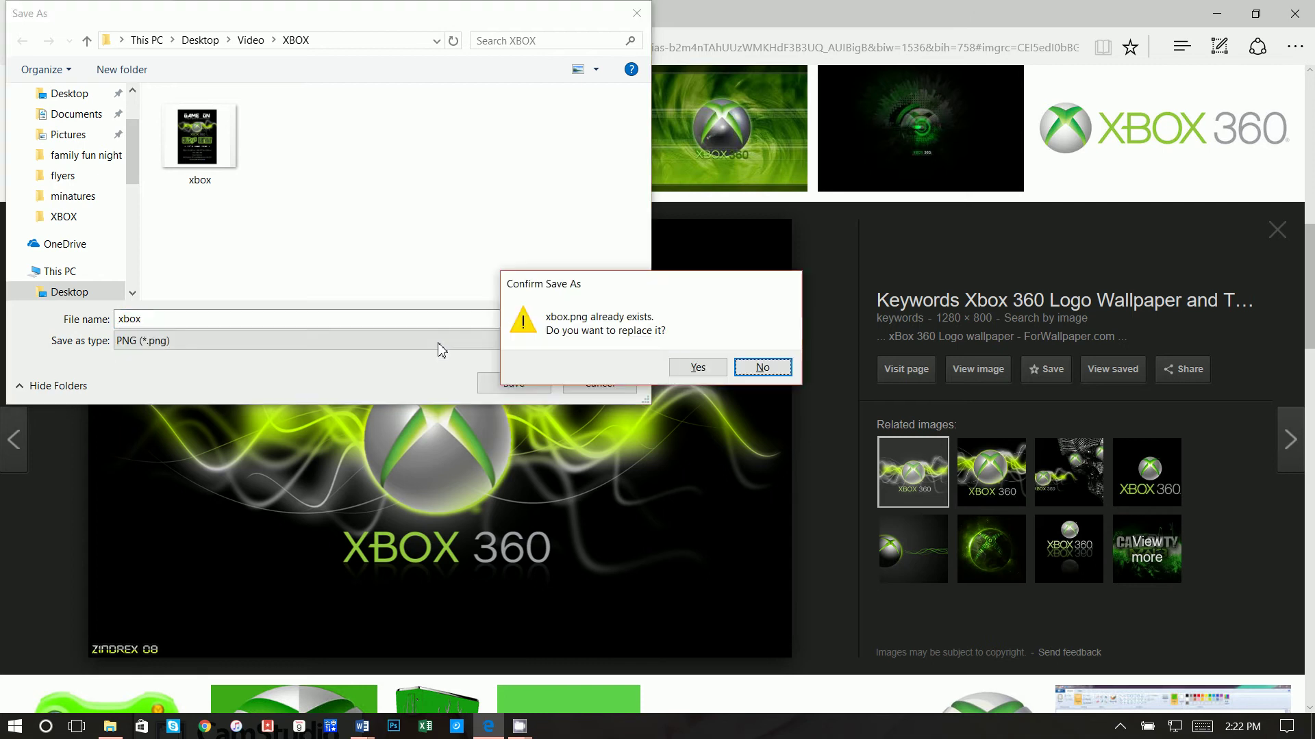
click(762, 367)
click(342, 319)
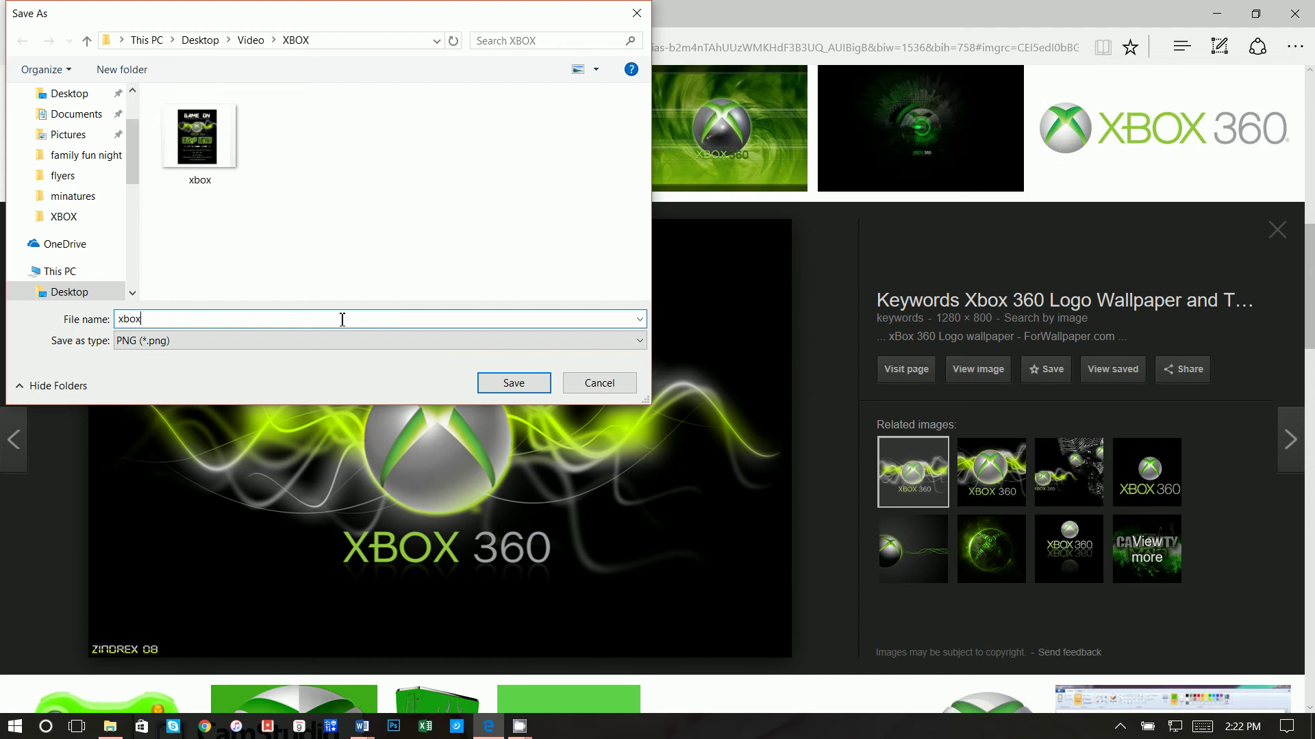
key(Return)
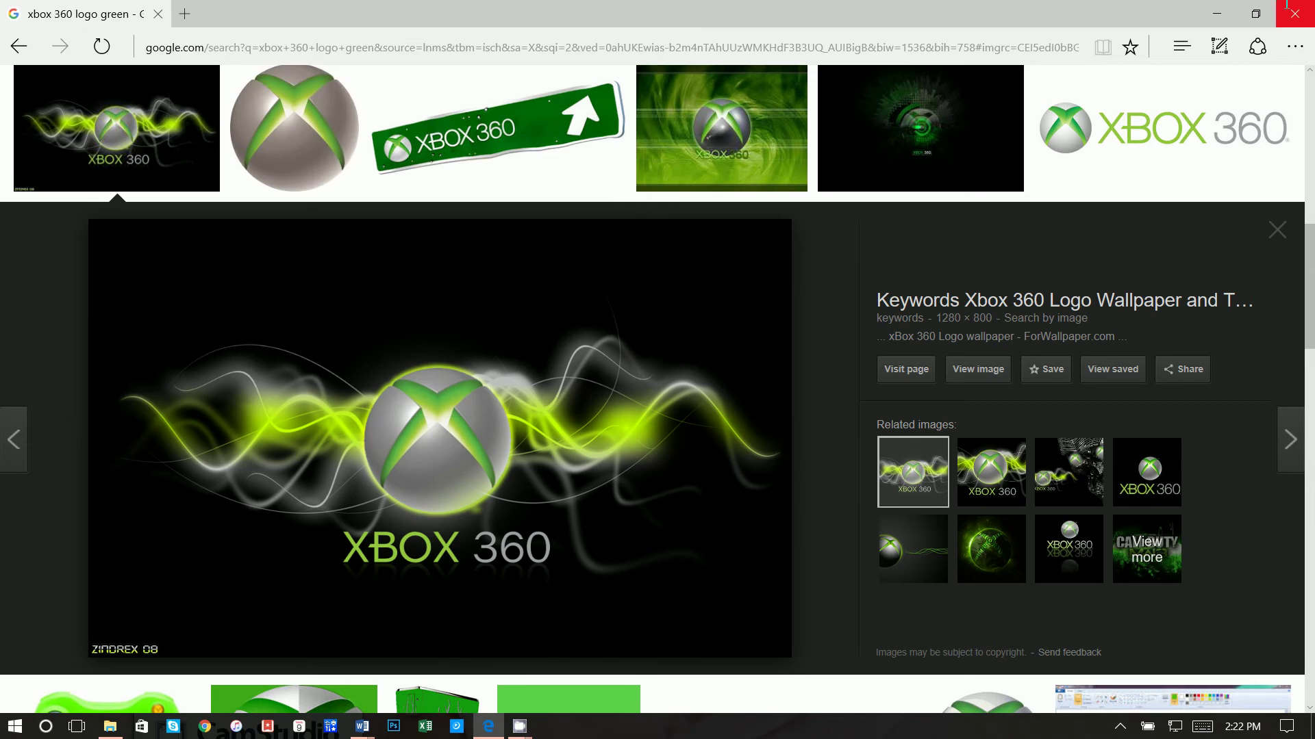
Back in Word, insert the xboxlogo picture from Desktop > Video > XBOX
click(1219, 10)
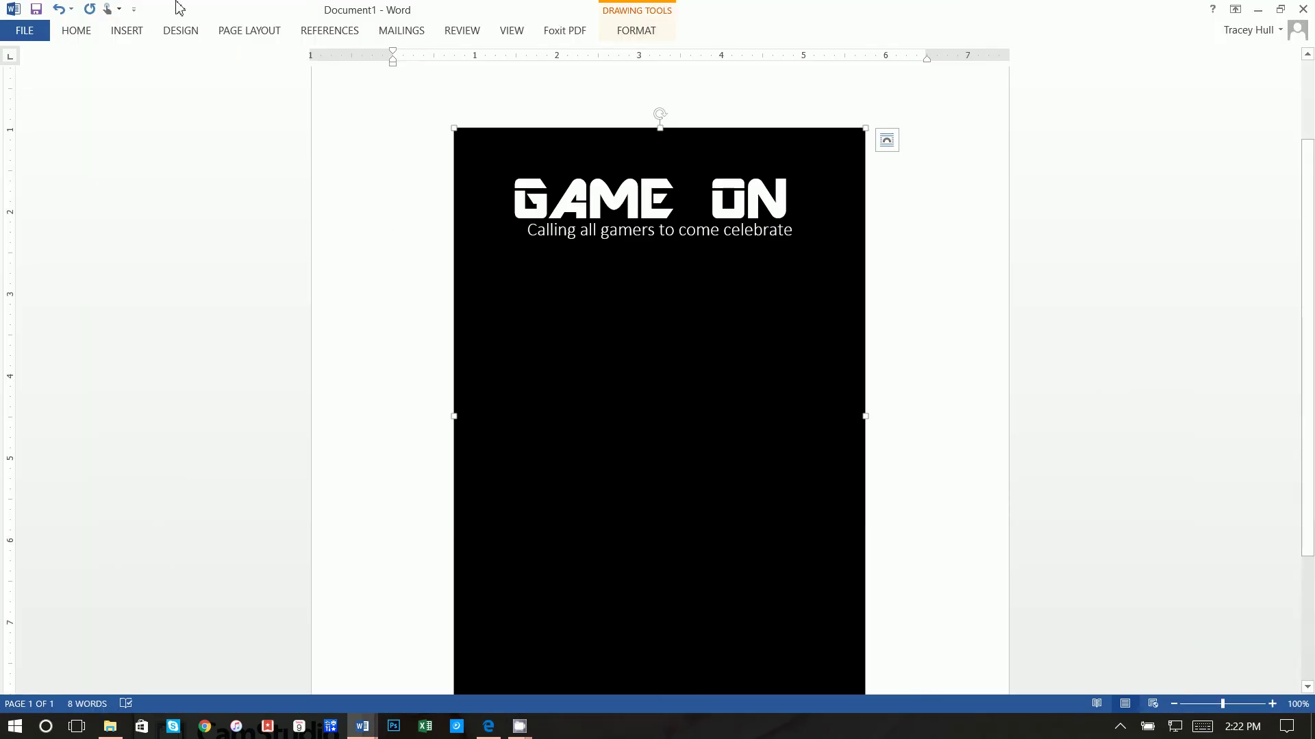
triple_click(376, 117)
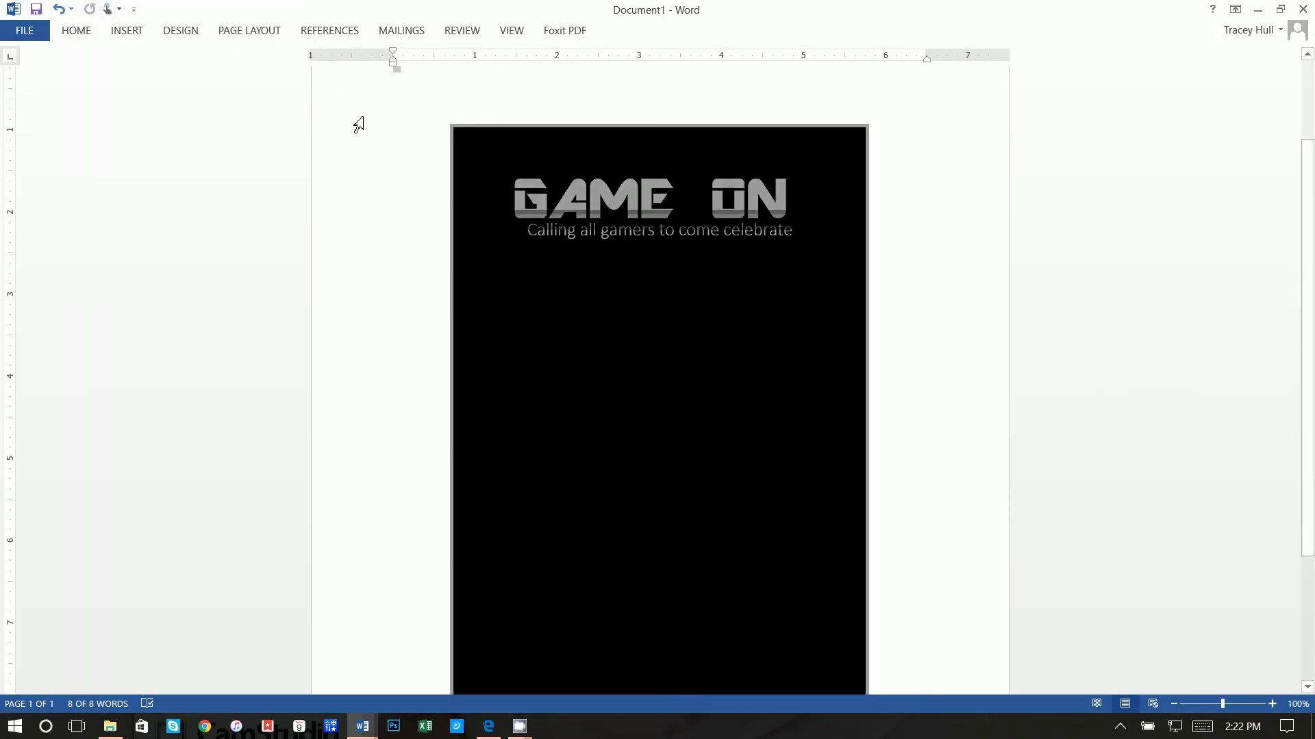
click(466, 90)
click(135, 34)
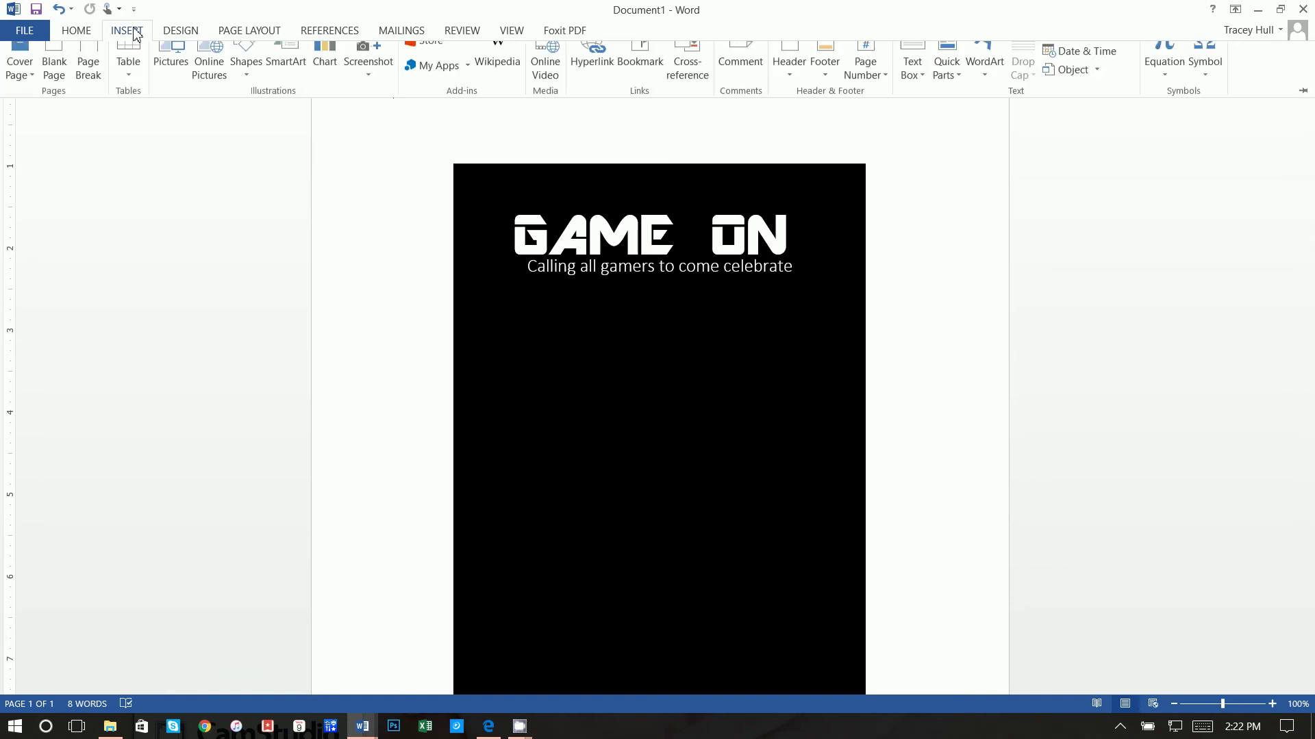
click(170, 56)
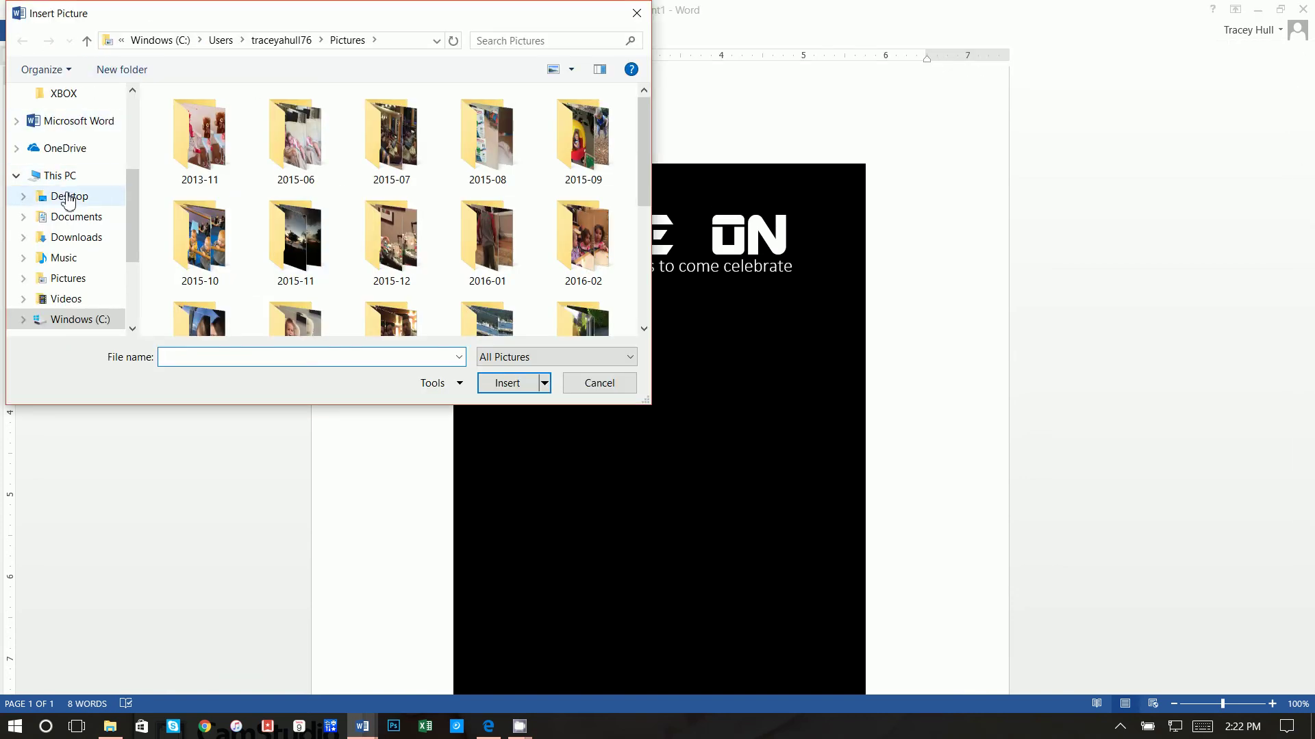
click(68, 199)
double_click(235, 250)
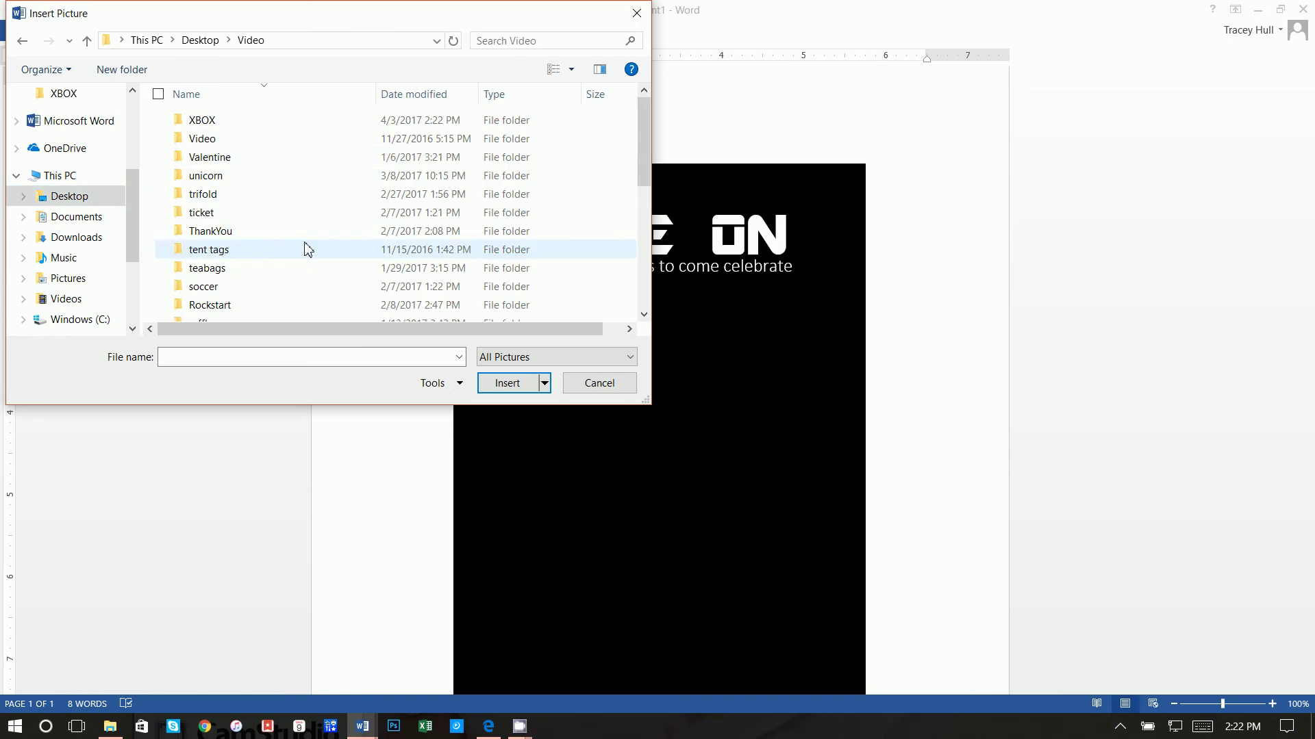
double_click(248, 129)
click(306, 156)
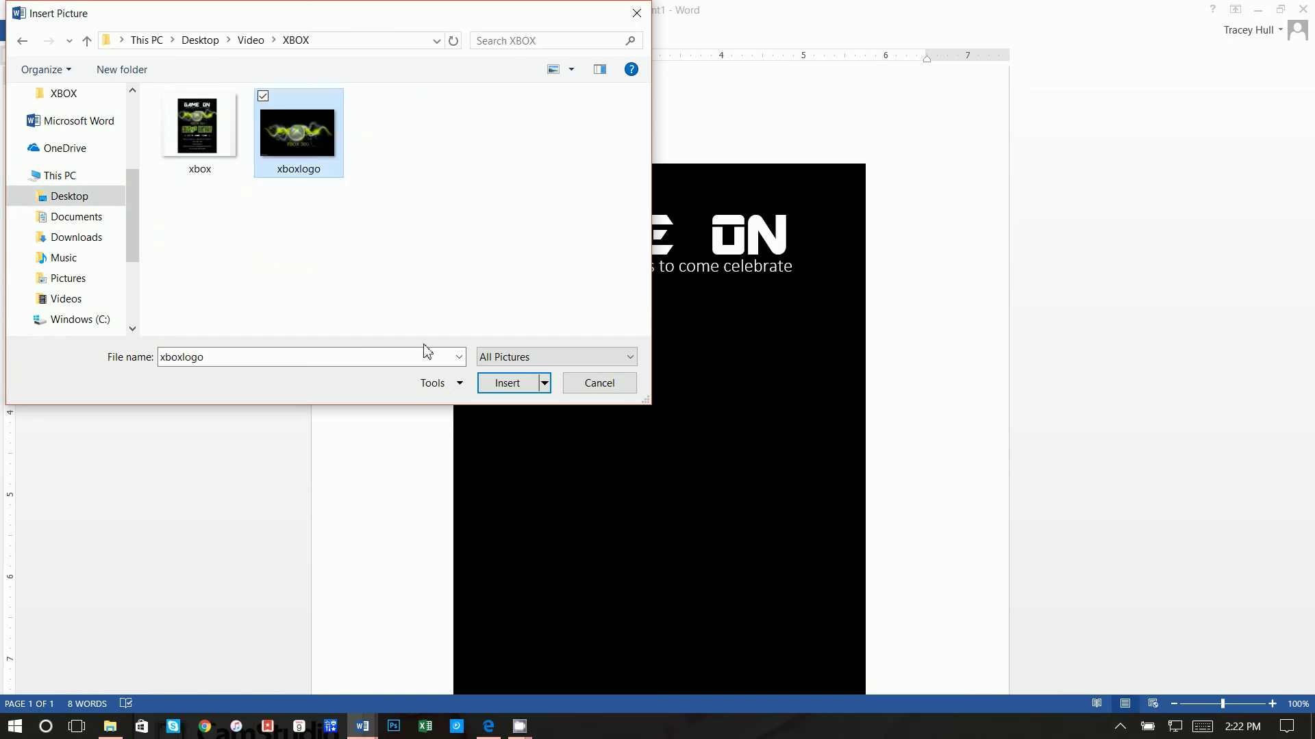
click(504, 385)
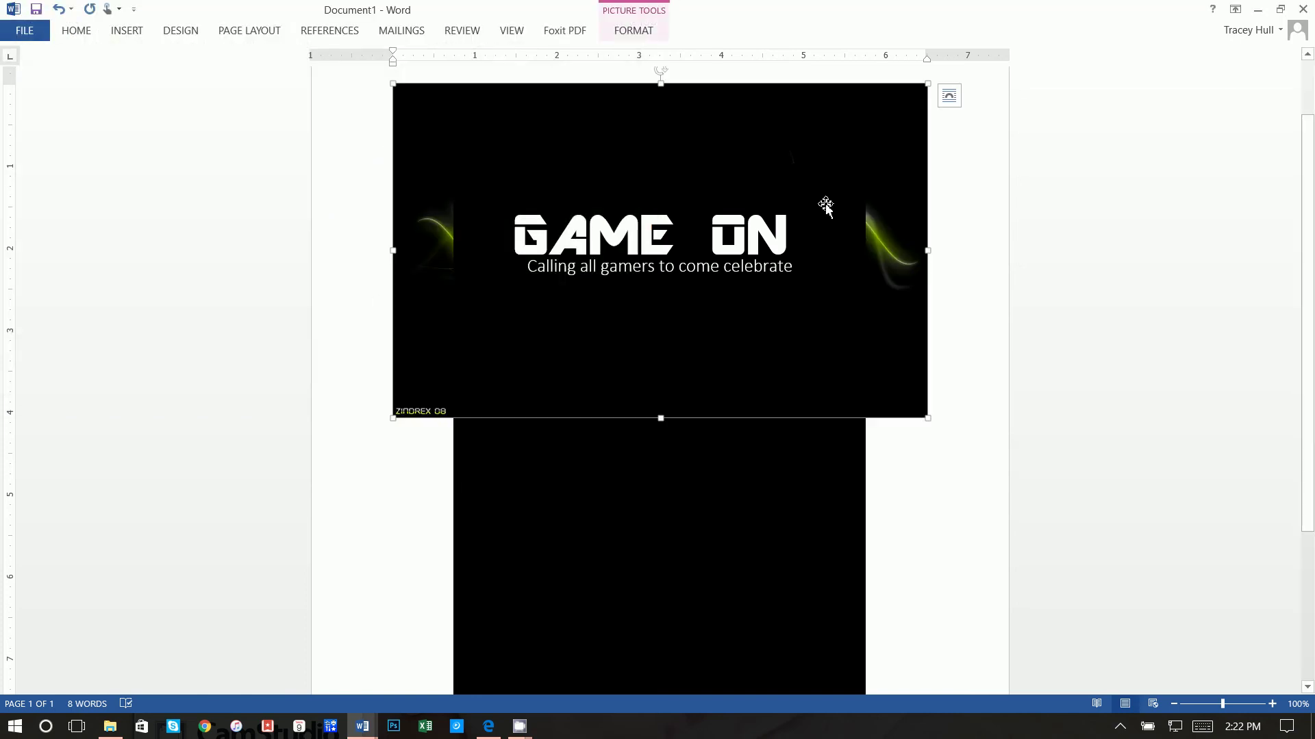
Place the Xbox picture behind text and move it down off the GAME ON box
drag(898, 185, 906, 214)
right_click(907, 395)
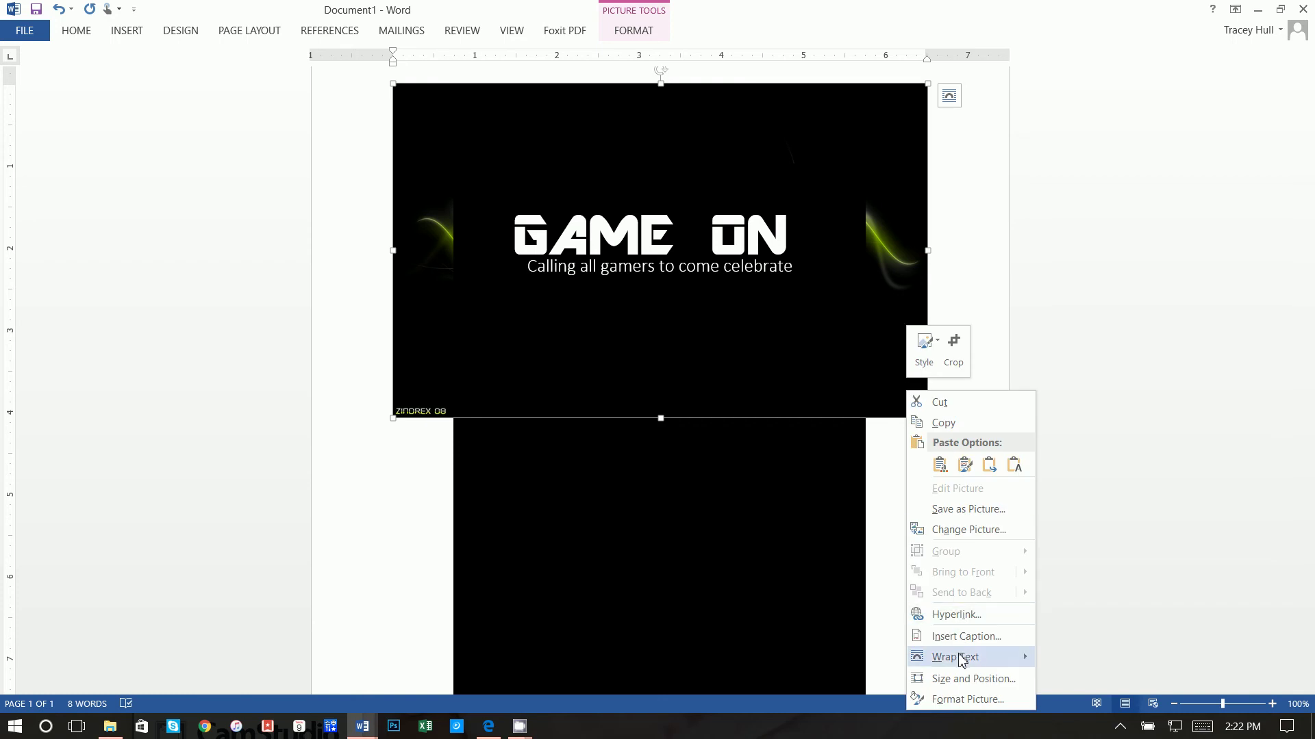
mouse_move(961, 659)
click(1088, 575)
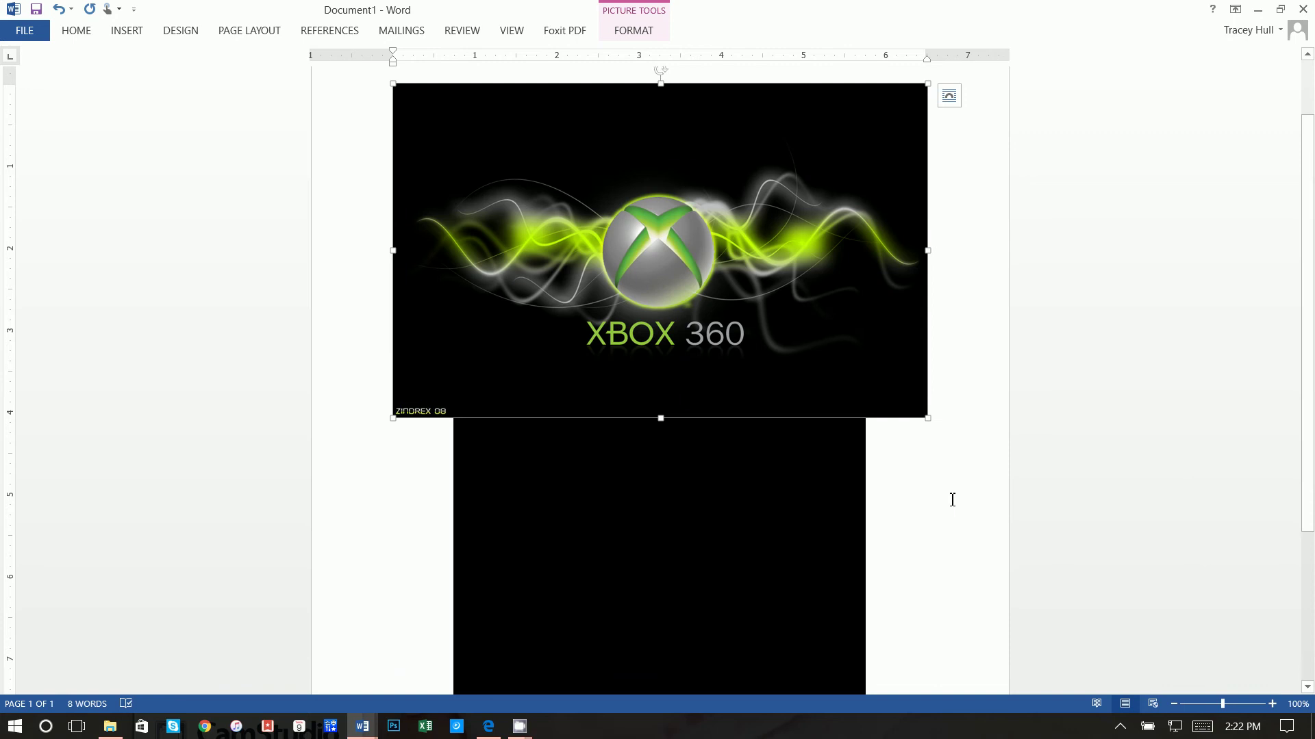
drag(671, 234, 667, 387)
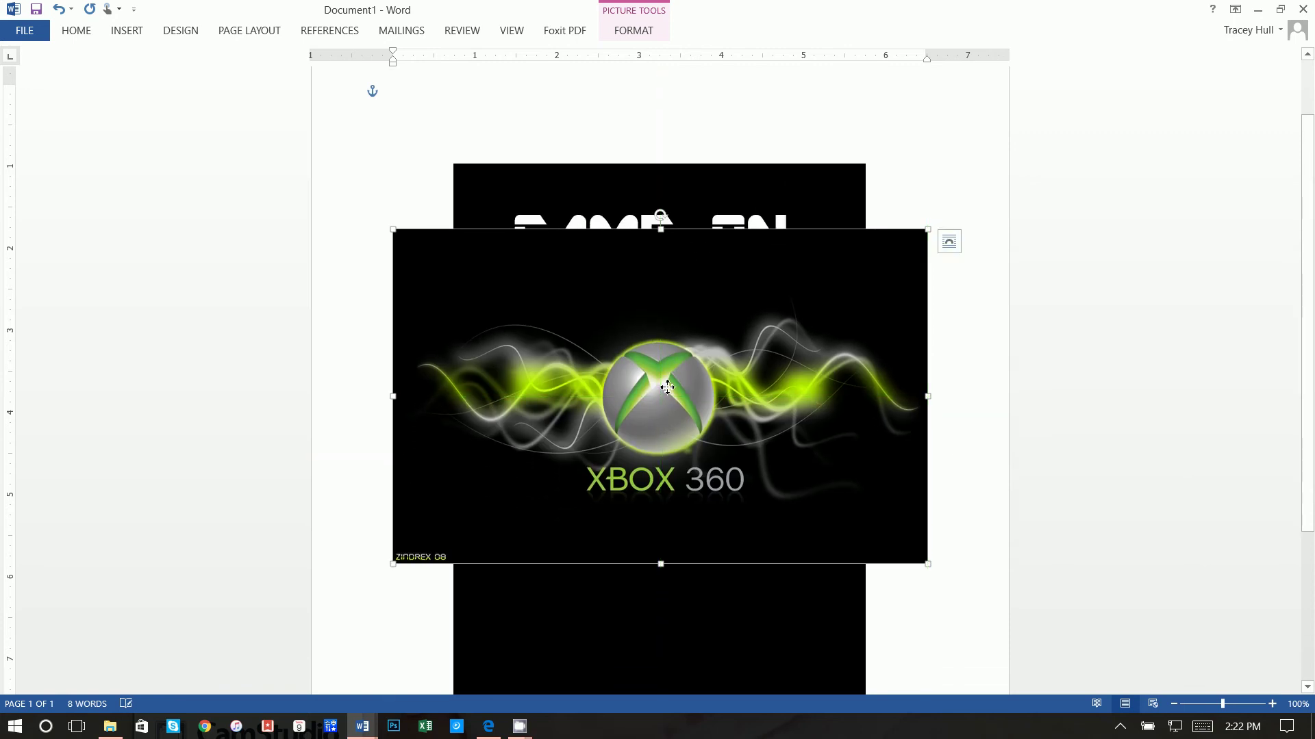
Set the picture width to 5 inches and centre it below the GAME ON heading
click(638, 32)
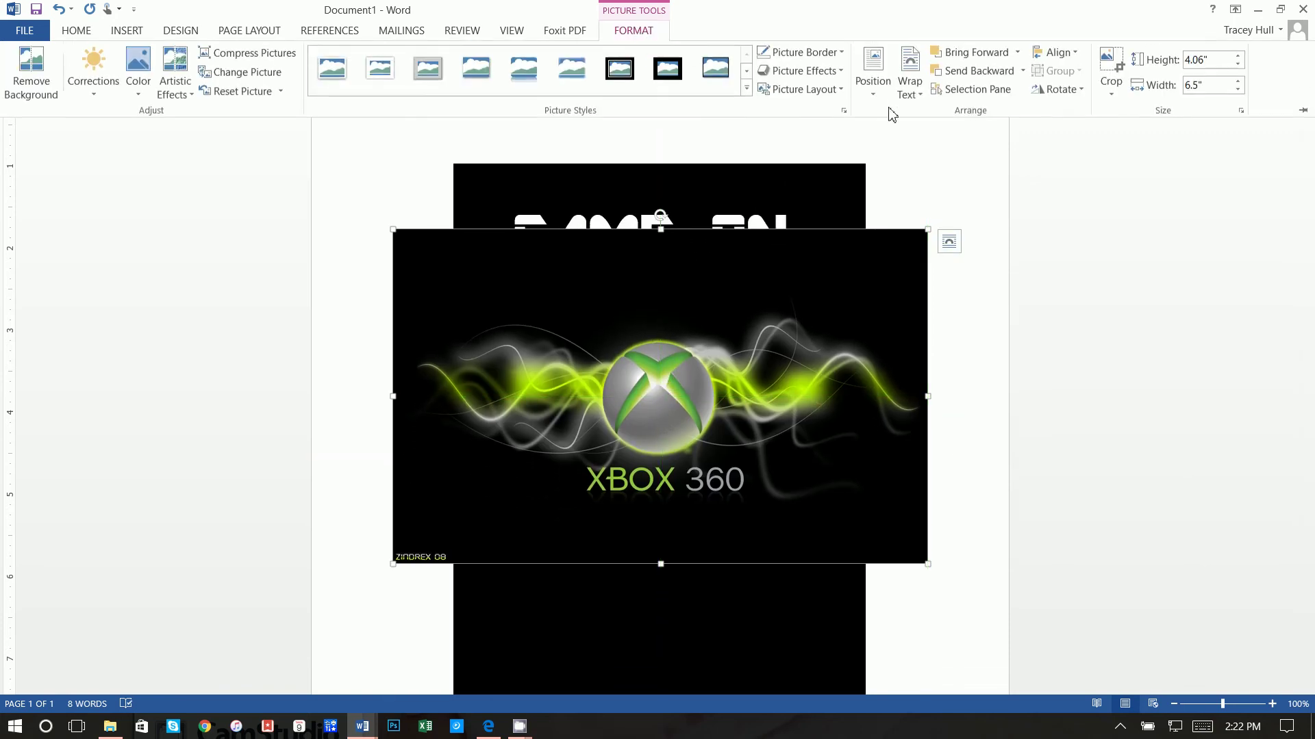
click(1218, 87)
text(5)
key(Return)
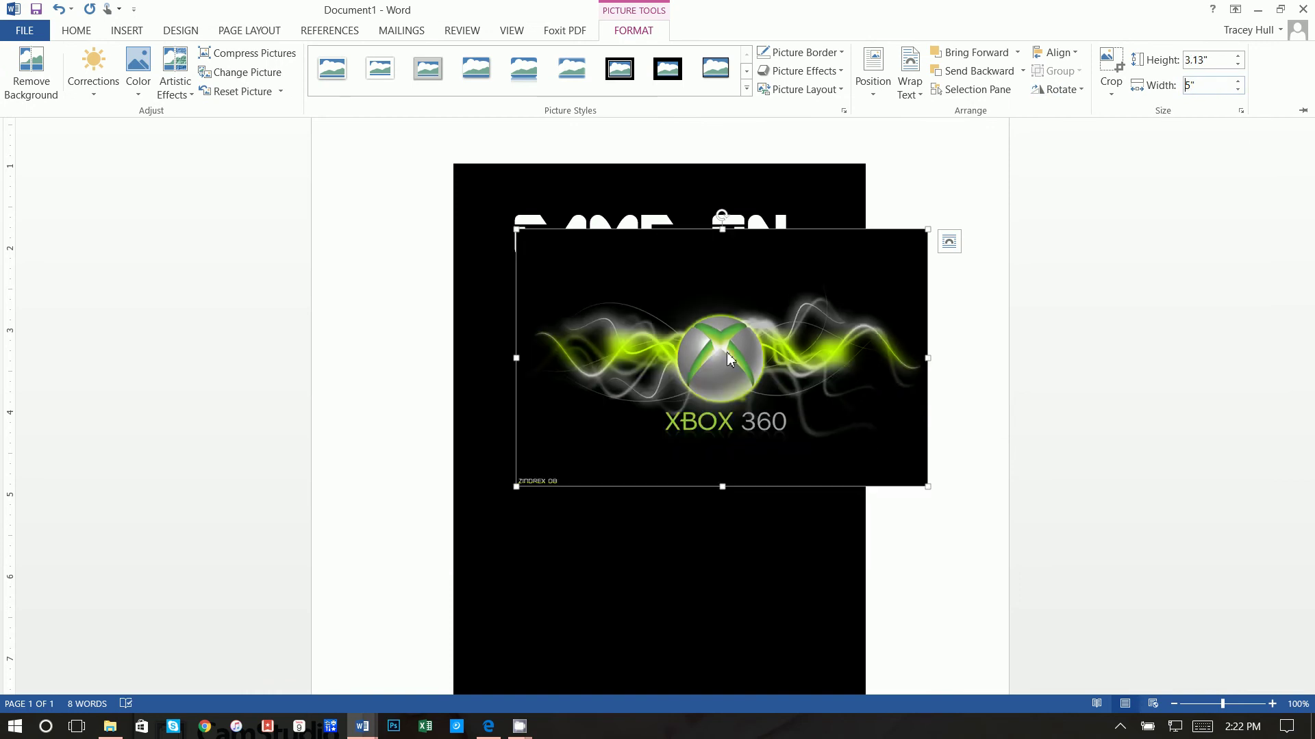
drag(727, 357, 623, 415)
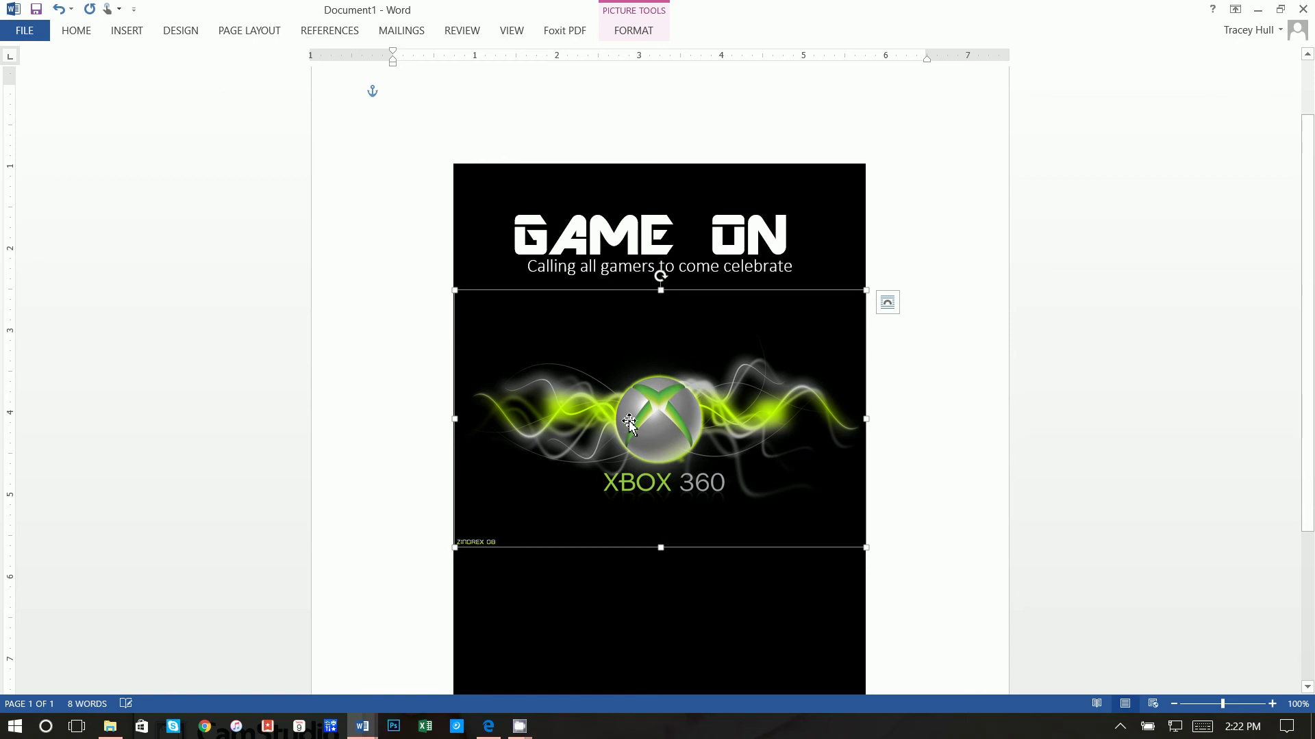
click(638, 32)
click(1110, 68)
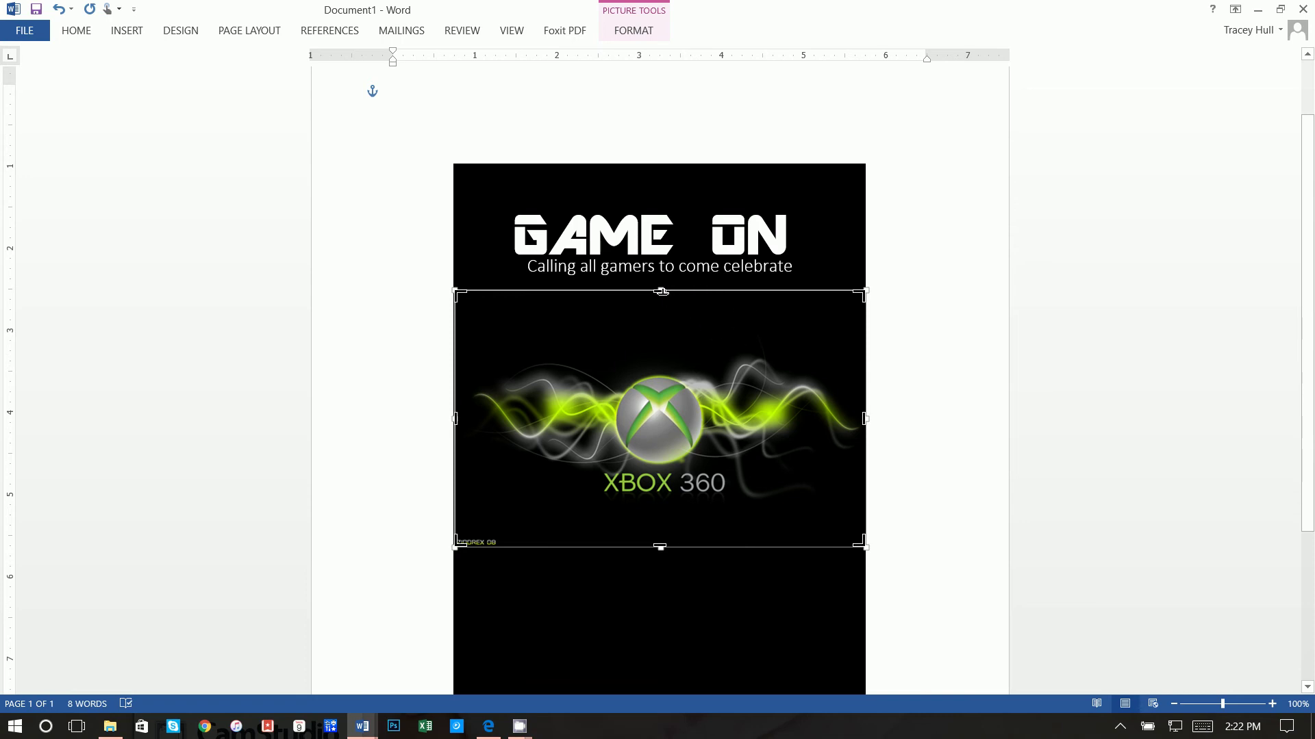
Crop the top and bottom off the Xbox picture and move it up under the subtitle
drag(661, 291, 662, 355)
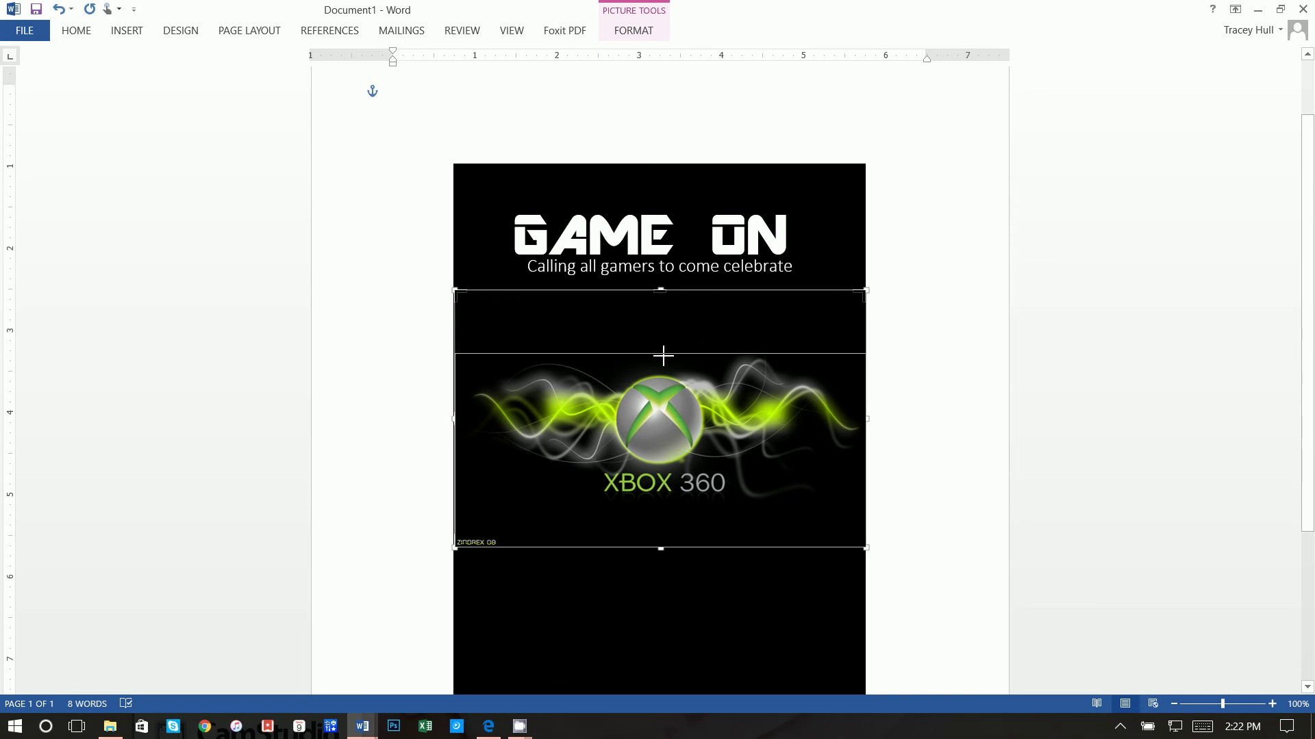
click(689, 575)
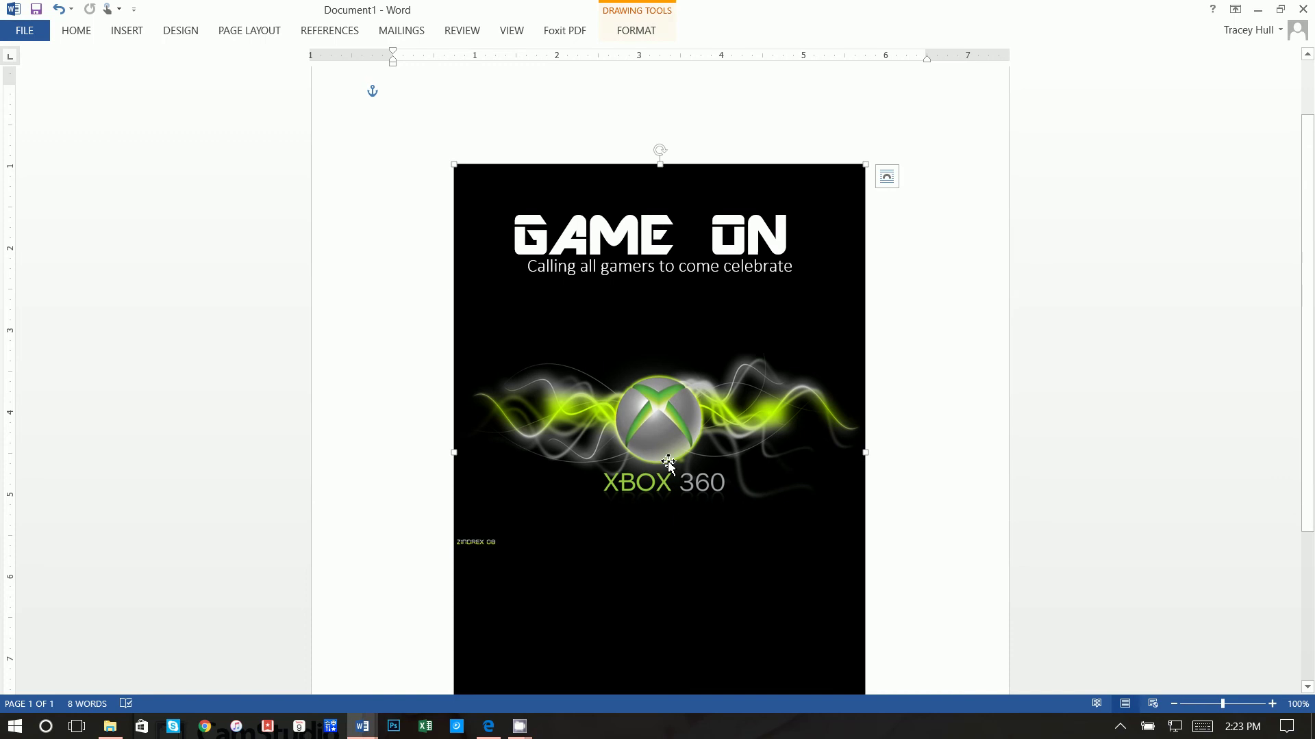
click(640, 28)
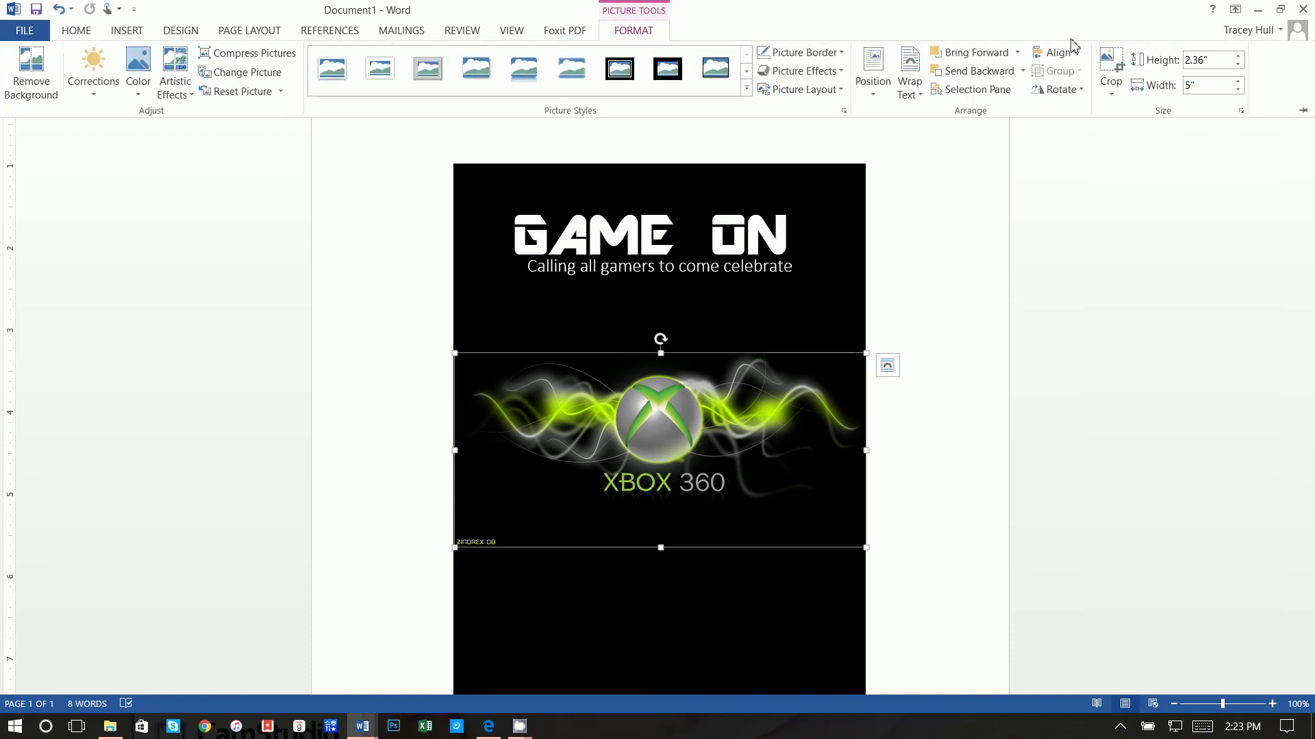
click(1125, 74)
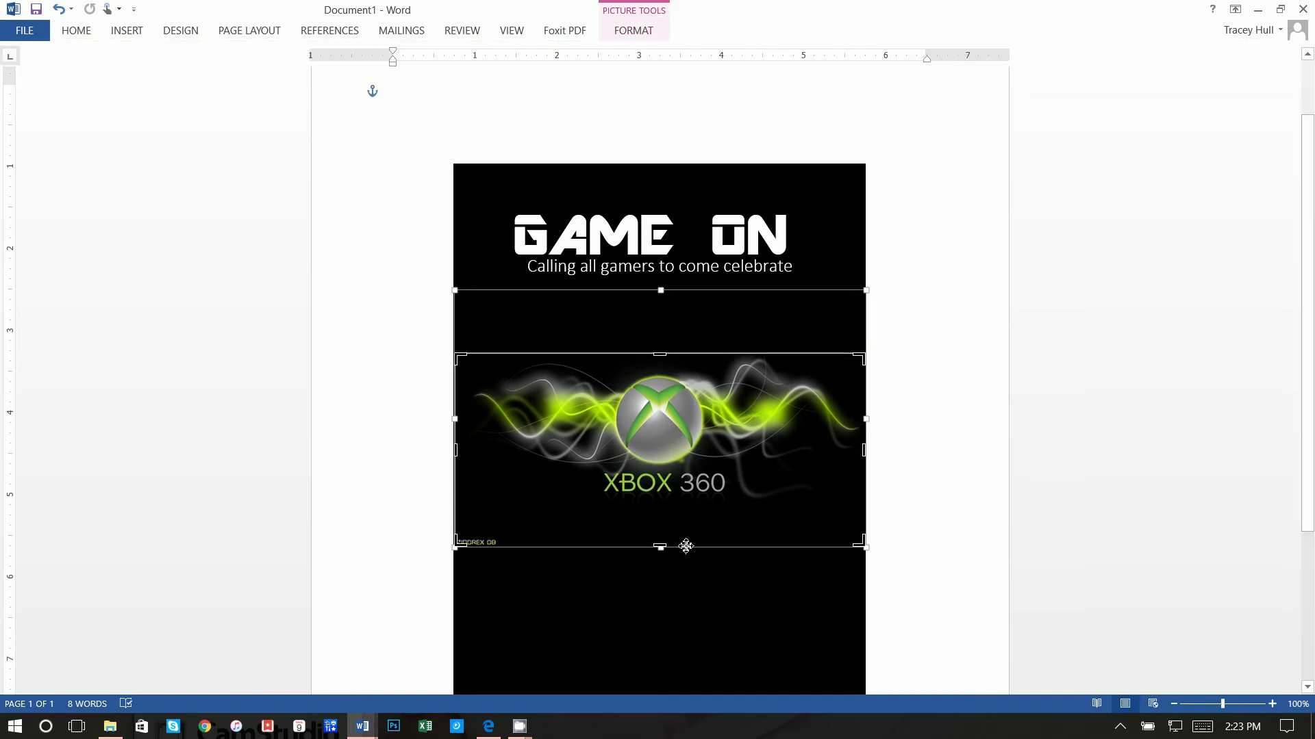
drag(662, 548, 659, 500)
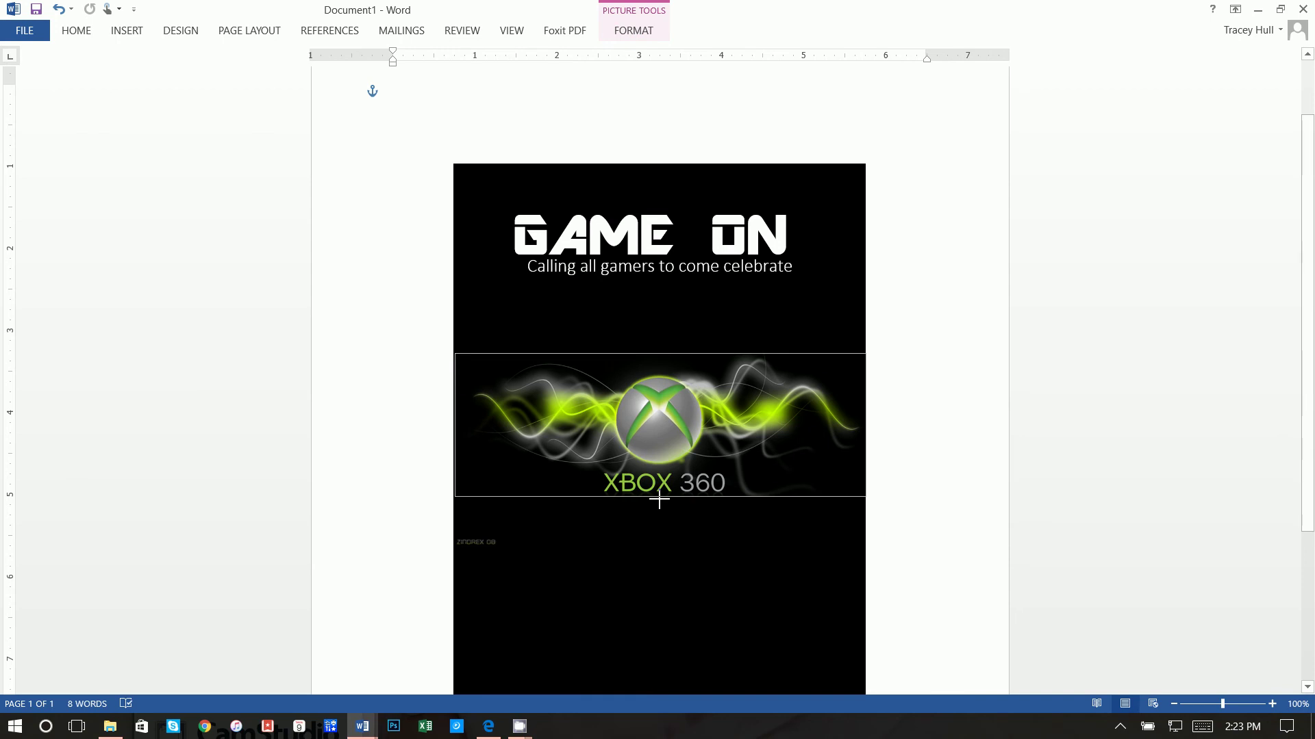
click(934, 468)
drag(686, 432, 687, 363)
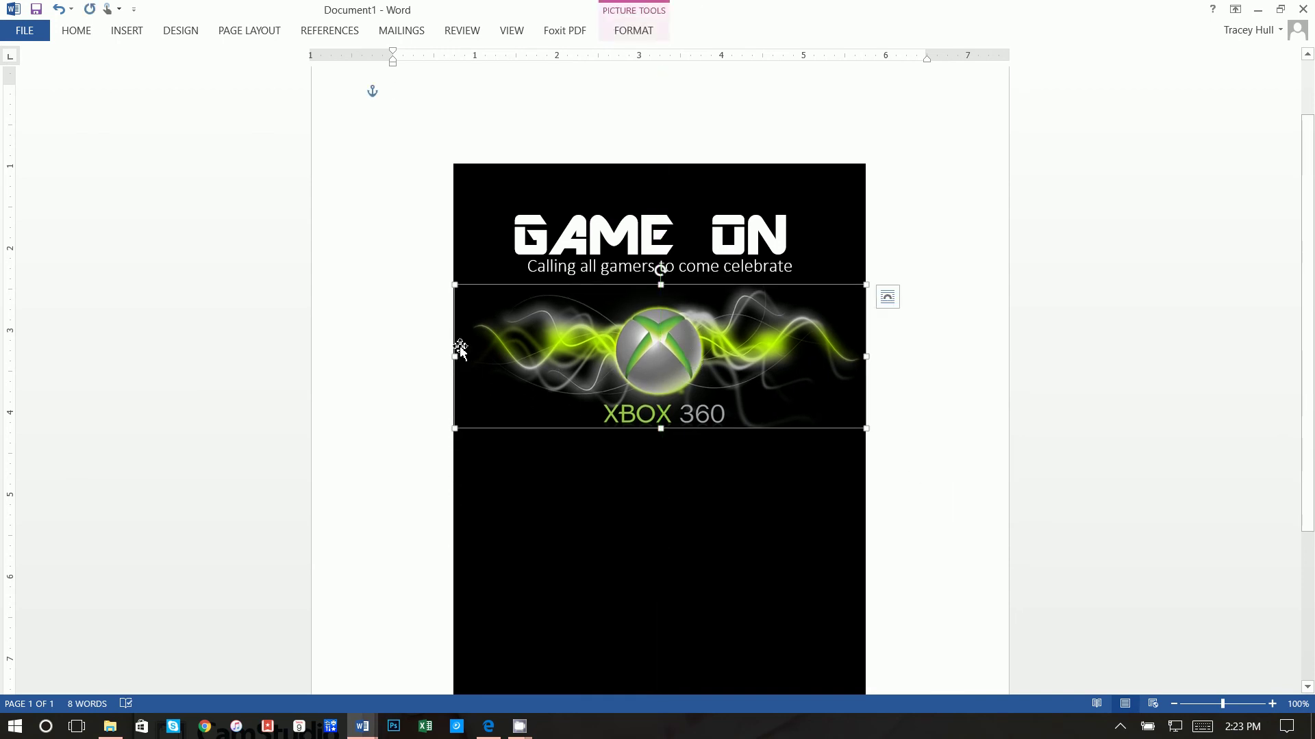
Trim the left edge of the Xbox picture to finish the slim banner
click(647, 31)
click(1107, 68)
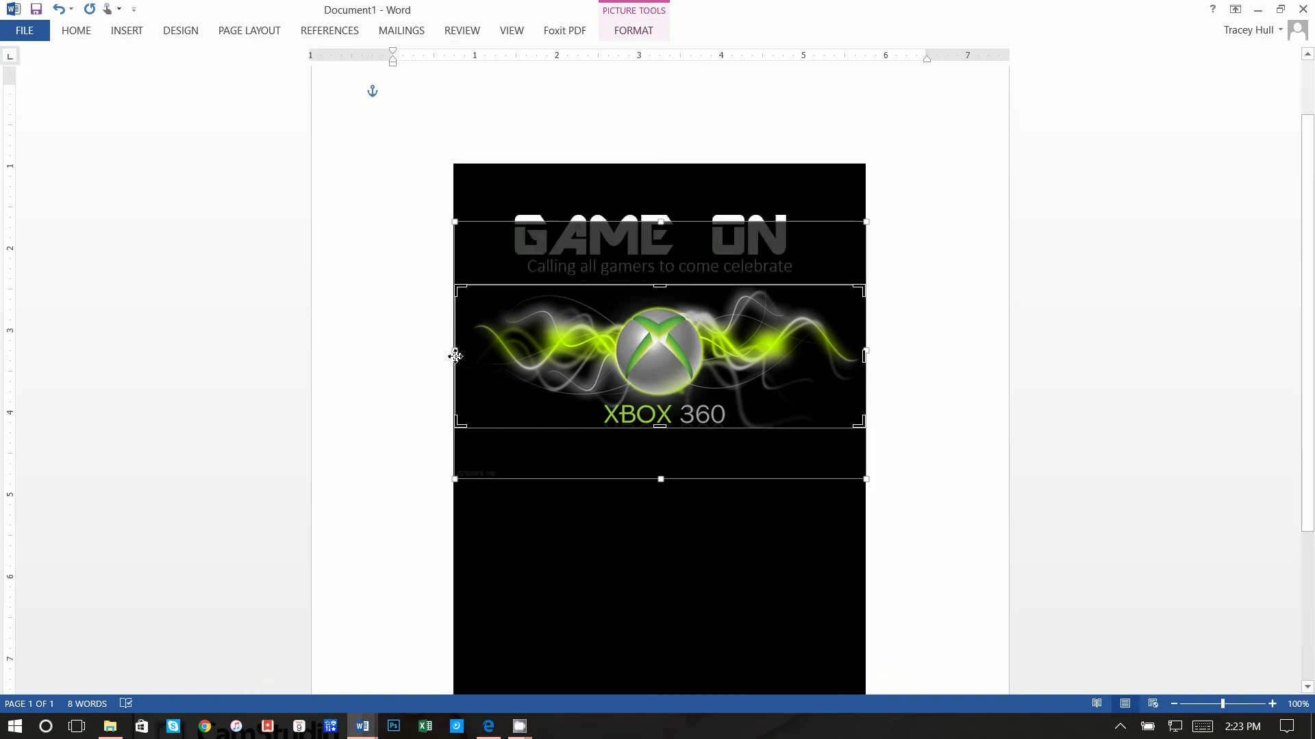
mouse_move(455, 356)
mouse_down()
mouse_move(474, 355)
mouse_move(455, 357)
mouse_up()
click(1012, 309)
click(499, 356)
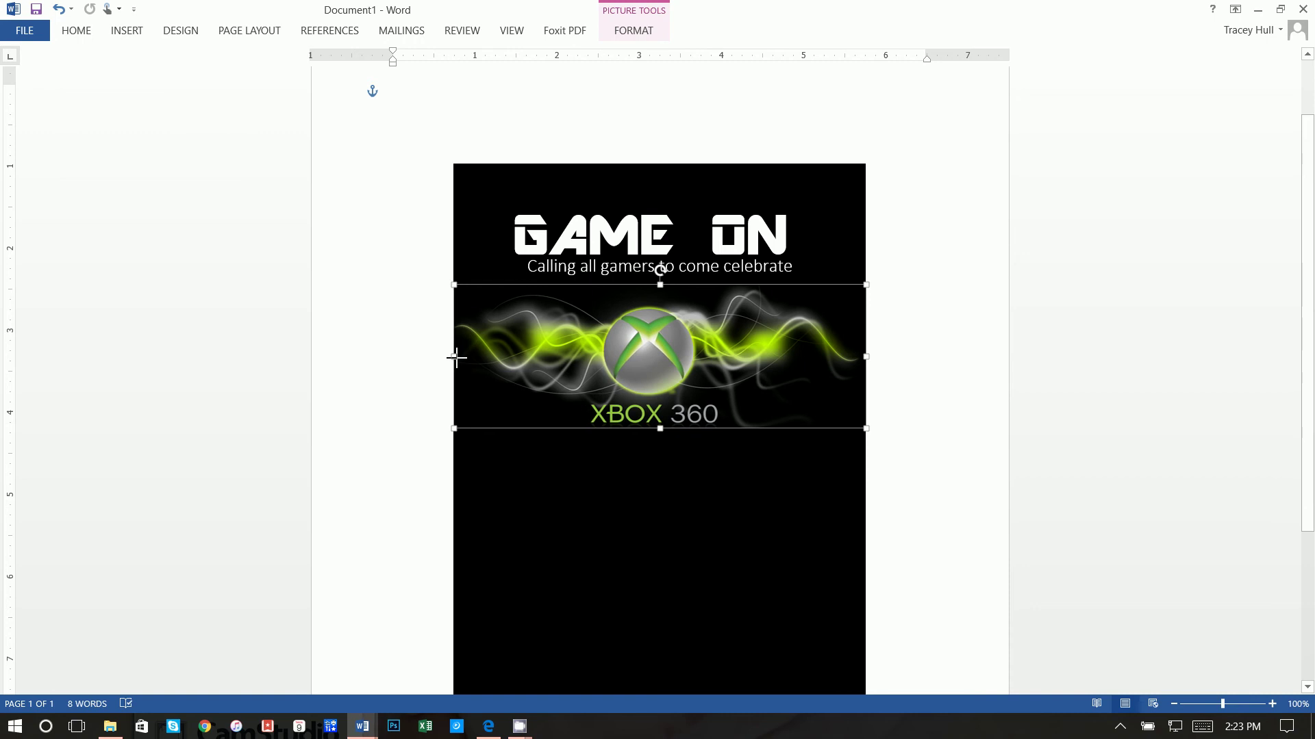
click(927, 370)
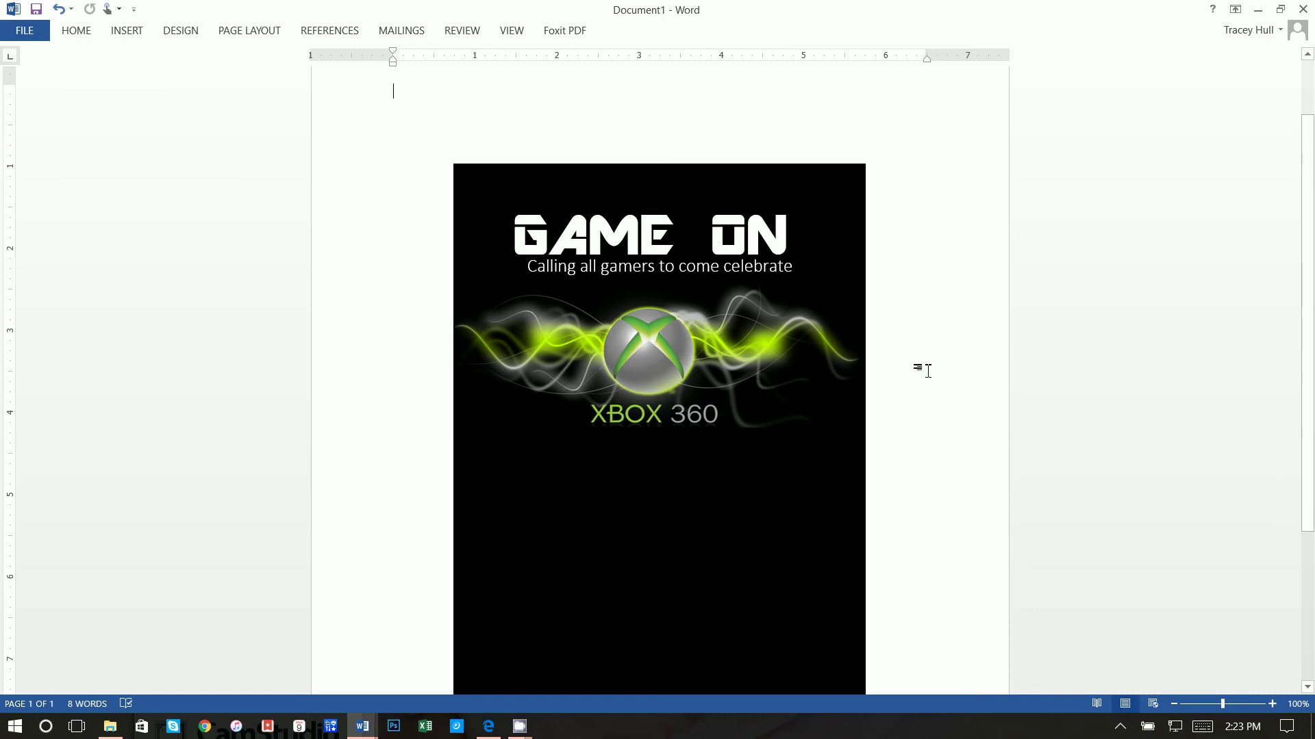
Nudge the Xbox banner up three steps with the arrow key
click(686, 390)
key(Up)
key(Up)
key(Up)
key(Up)
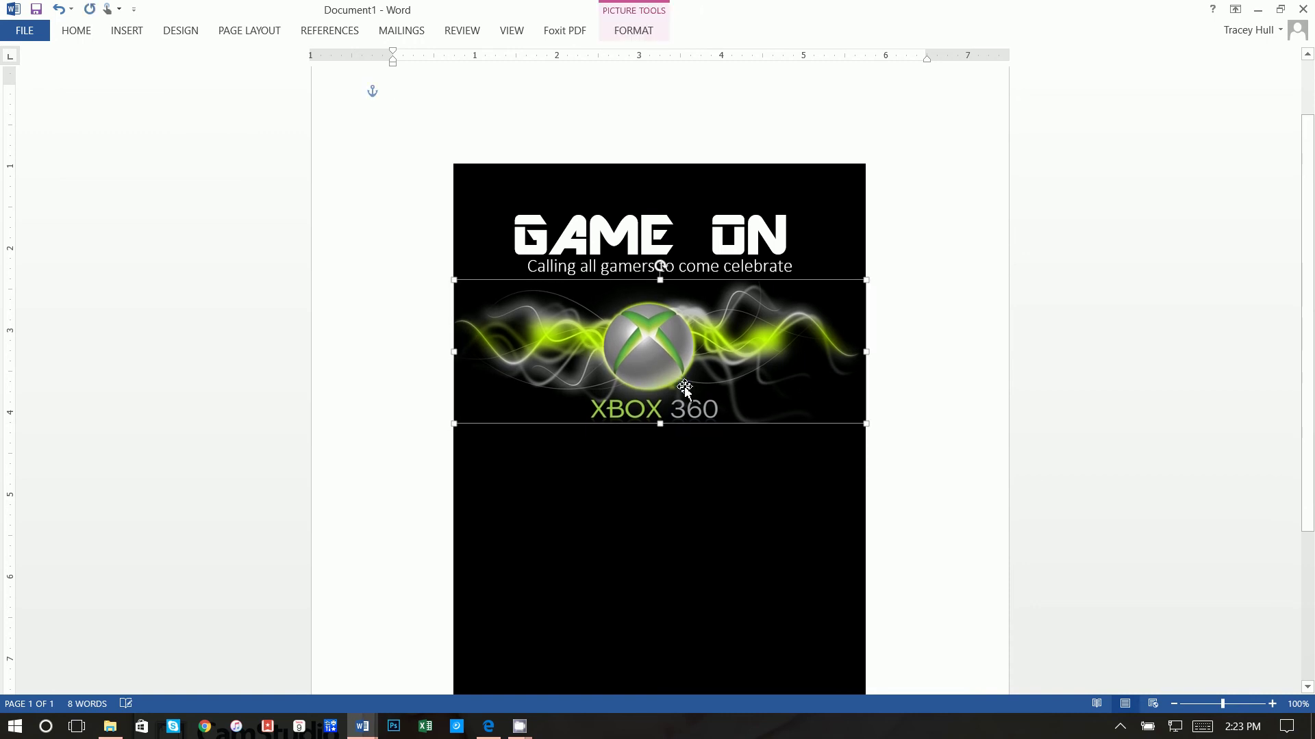
key(Up)
key(Up)
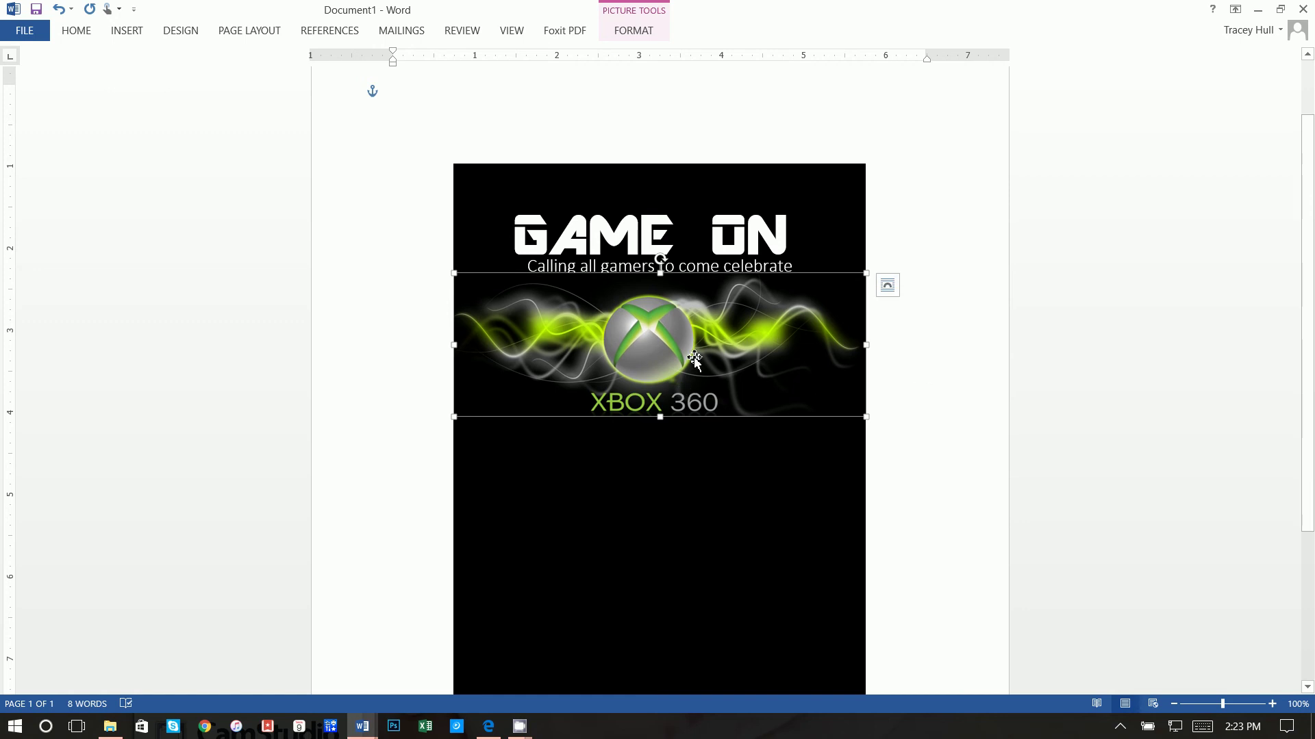
key(Up)
key(Up)
click(962, 356)
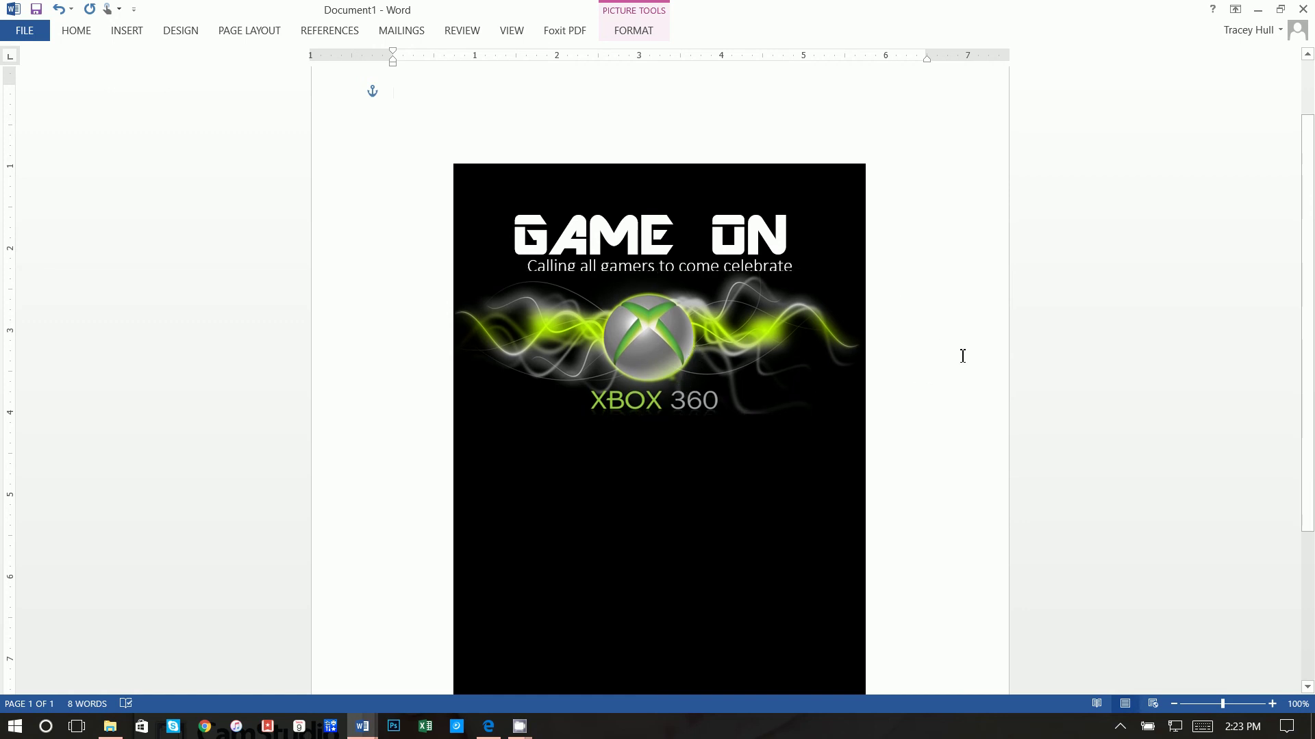
Bring the 'Calling all gamers' subtitle text box to the front
click(771, 265)
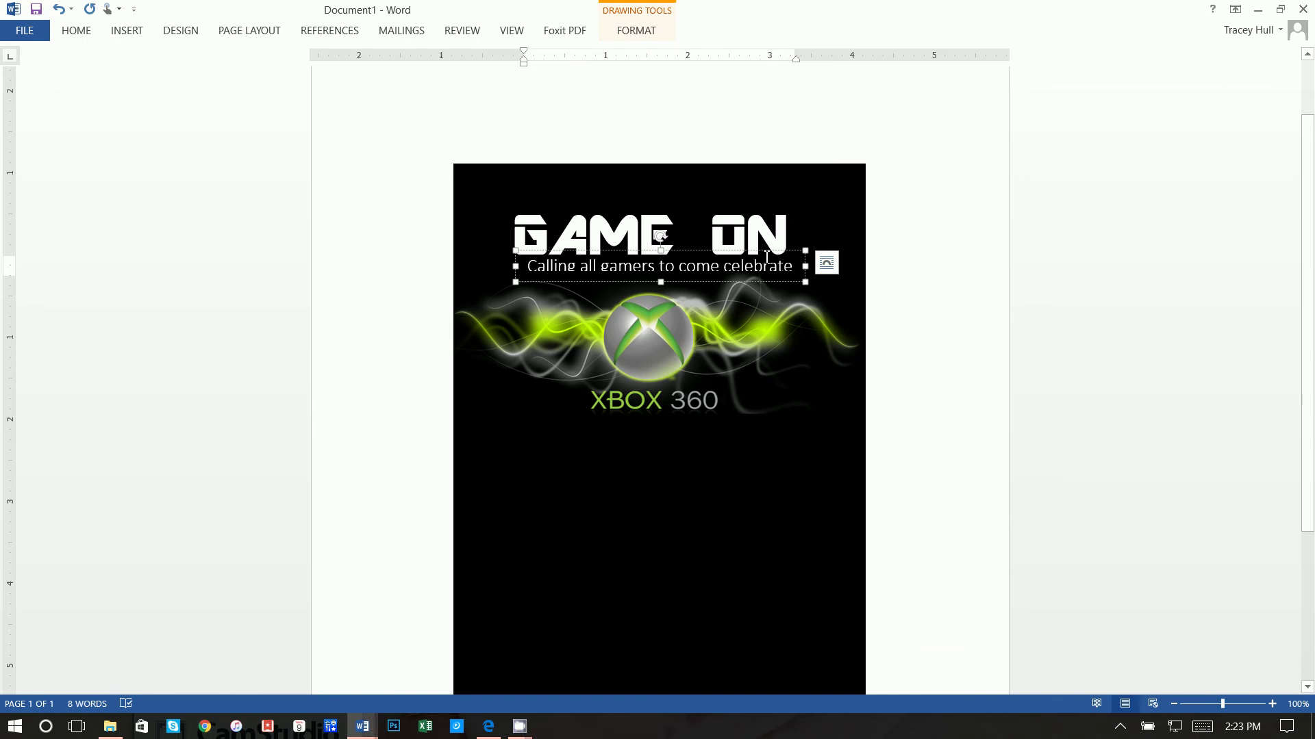
right_click(763, 252)
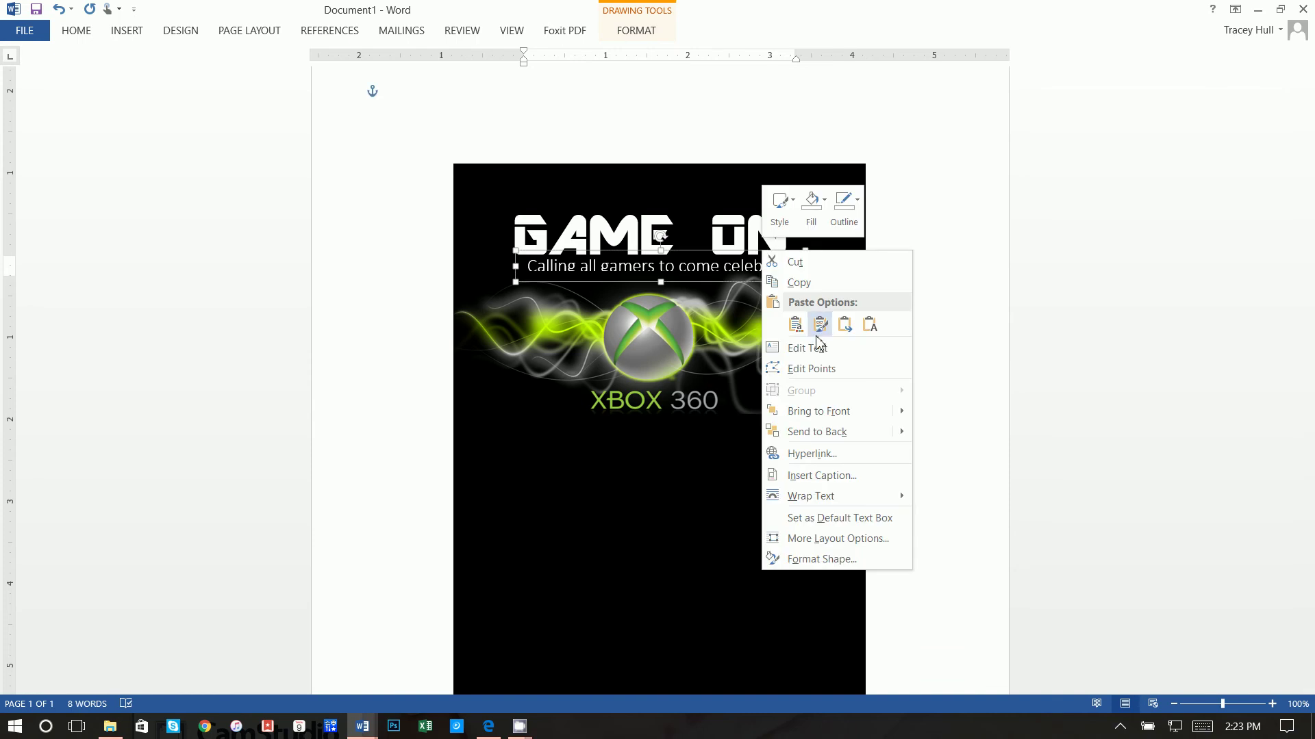
mouse_move(842, 411)
click(941, 417)
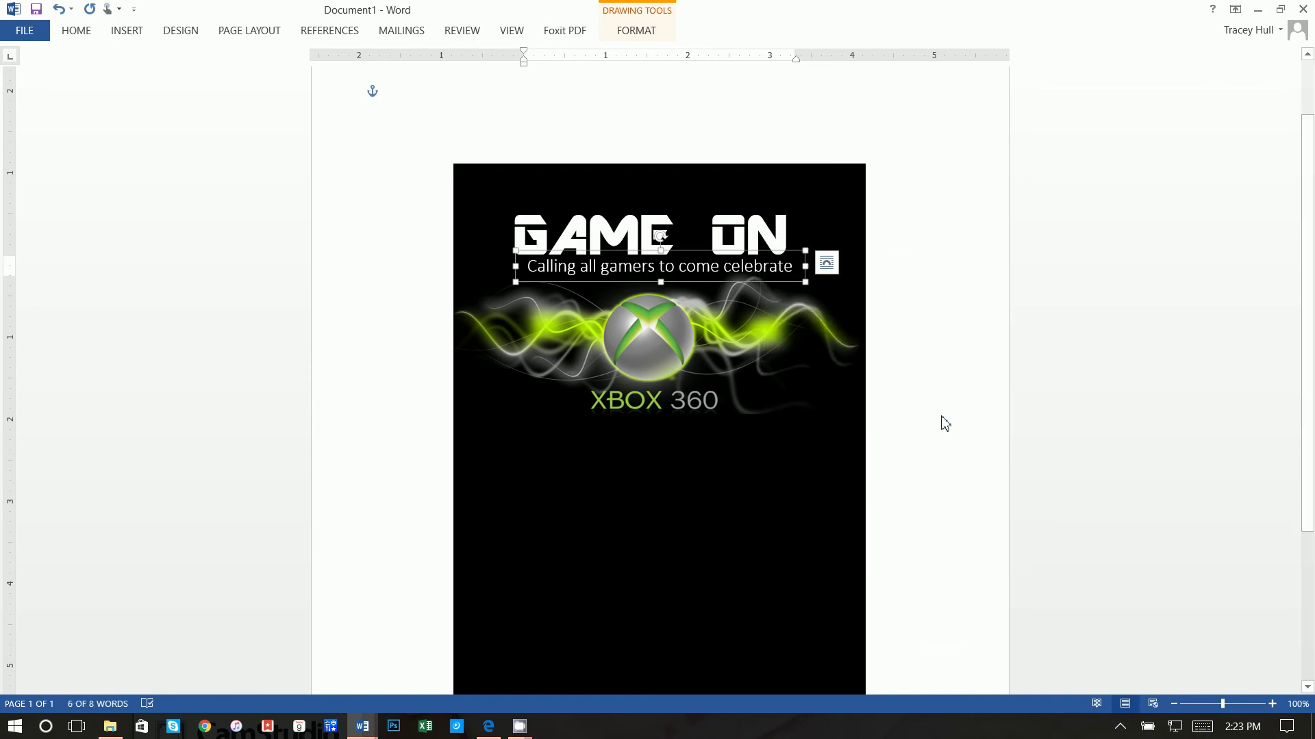
click(937, 423)
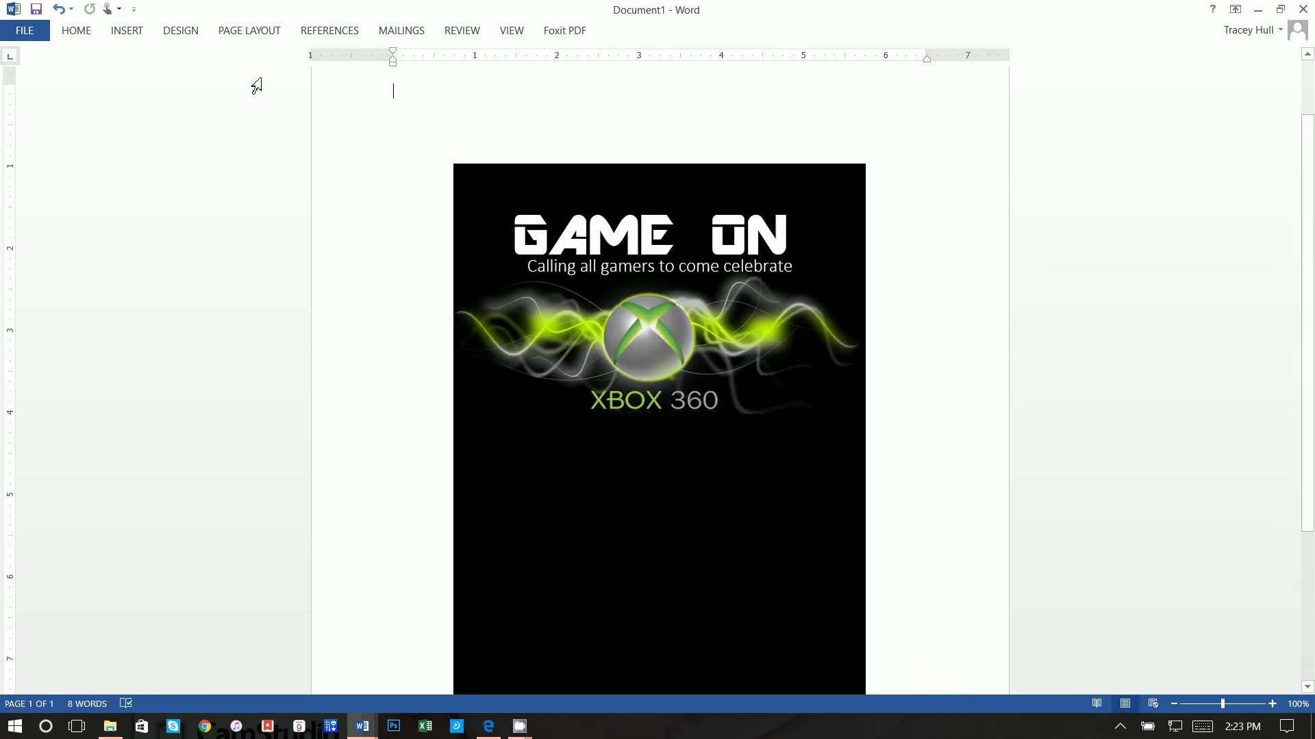
click(126, 32)
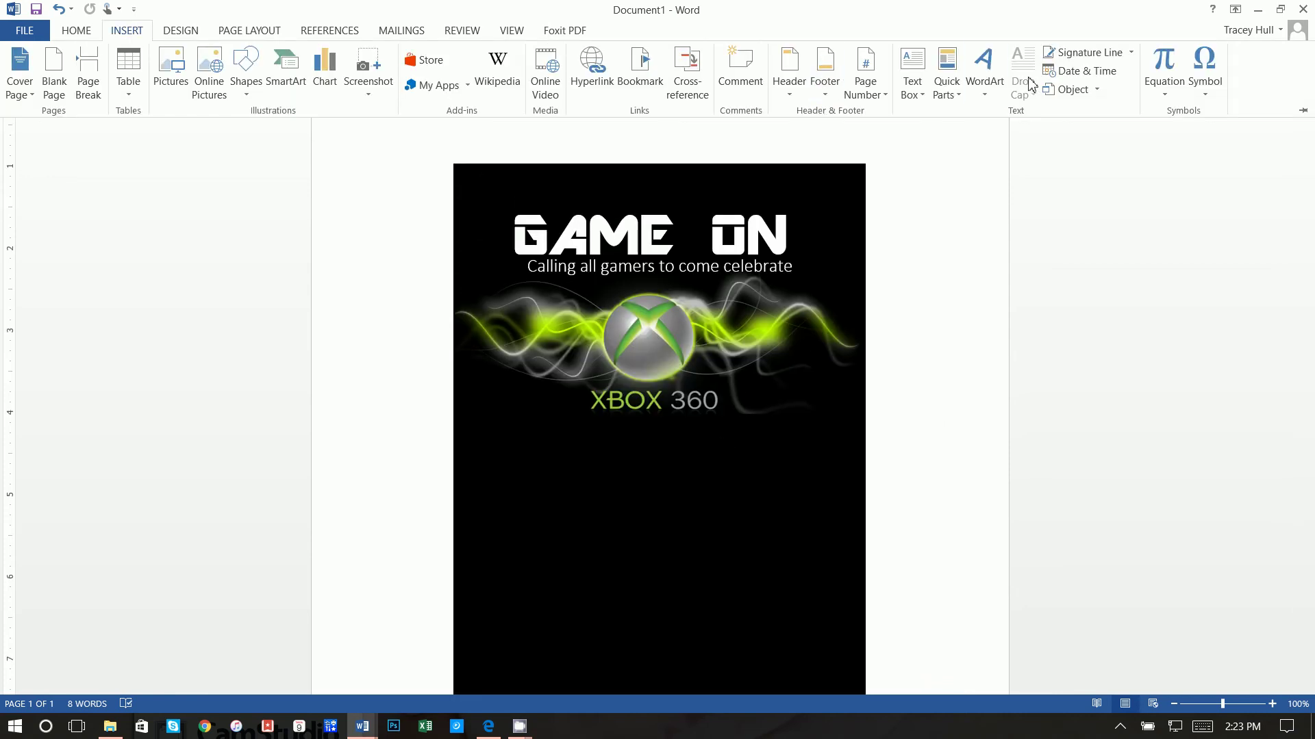
Draw a text box below XBOX 360 and type the child's name with '9TH'
click(918, 76)
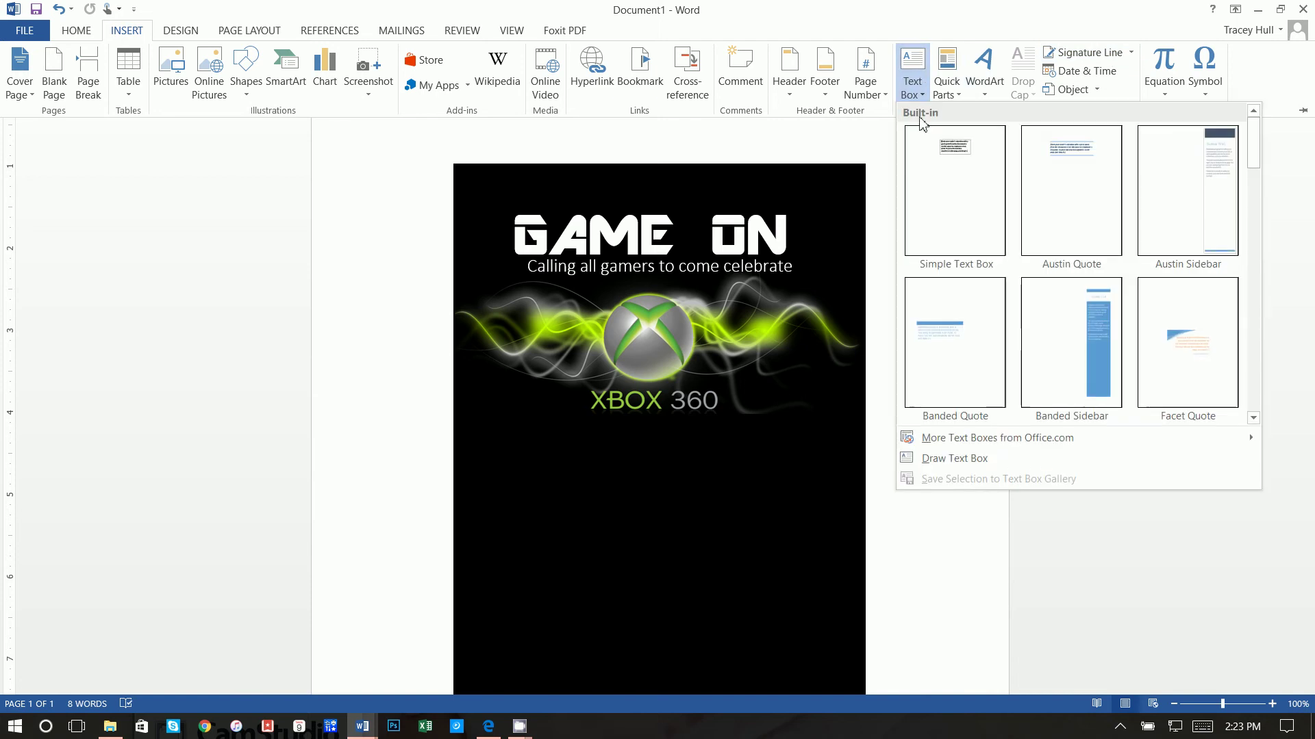
click(921, 455)
drag(490, 432, 640, 484)
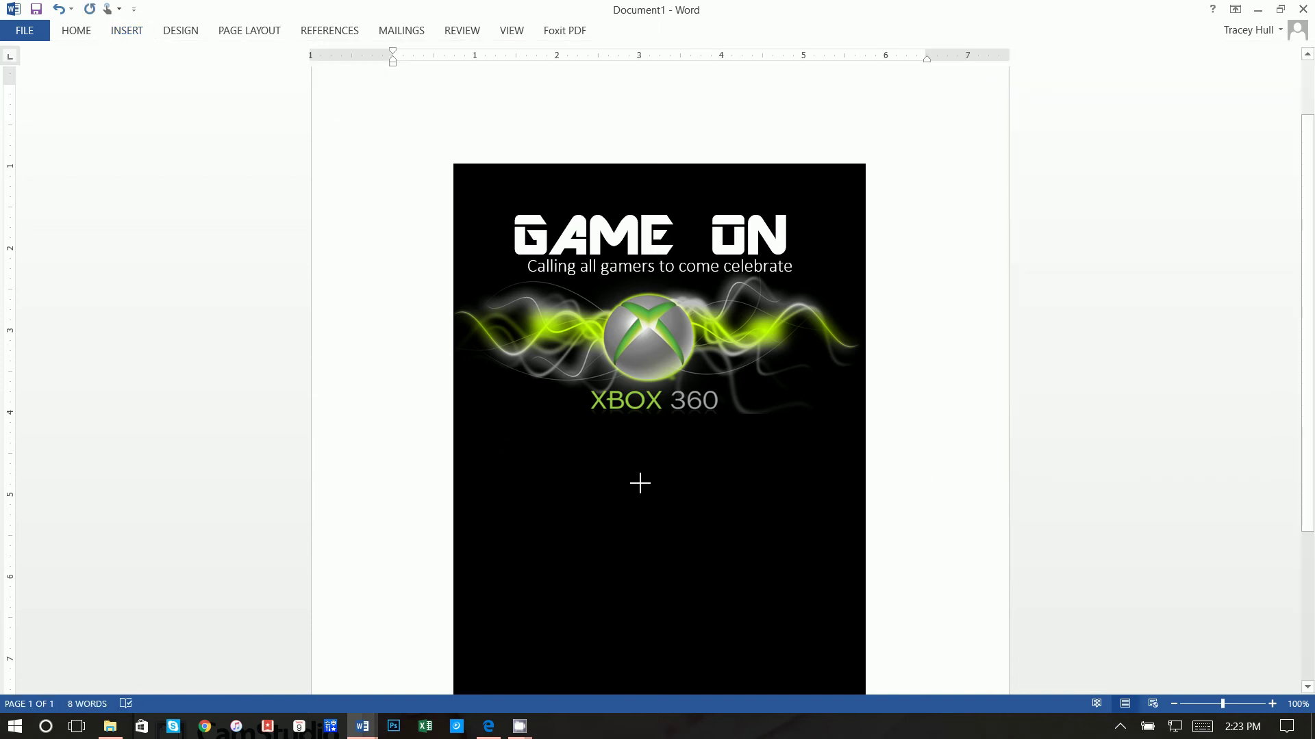
drag(835, 512, 839, 508)
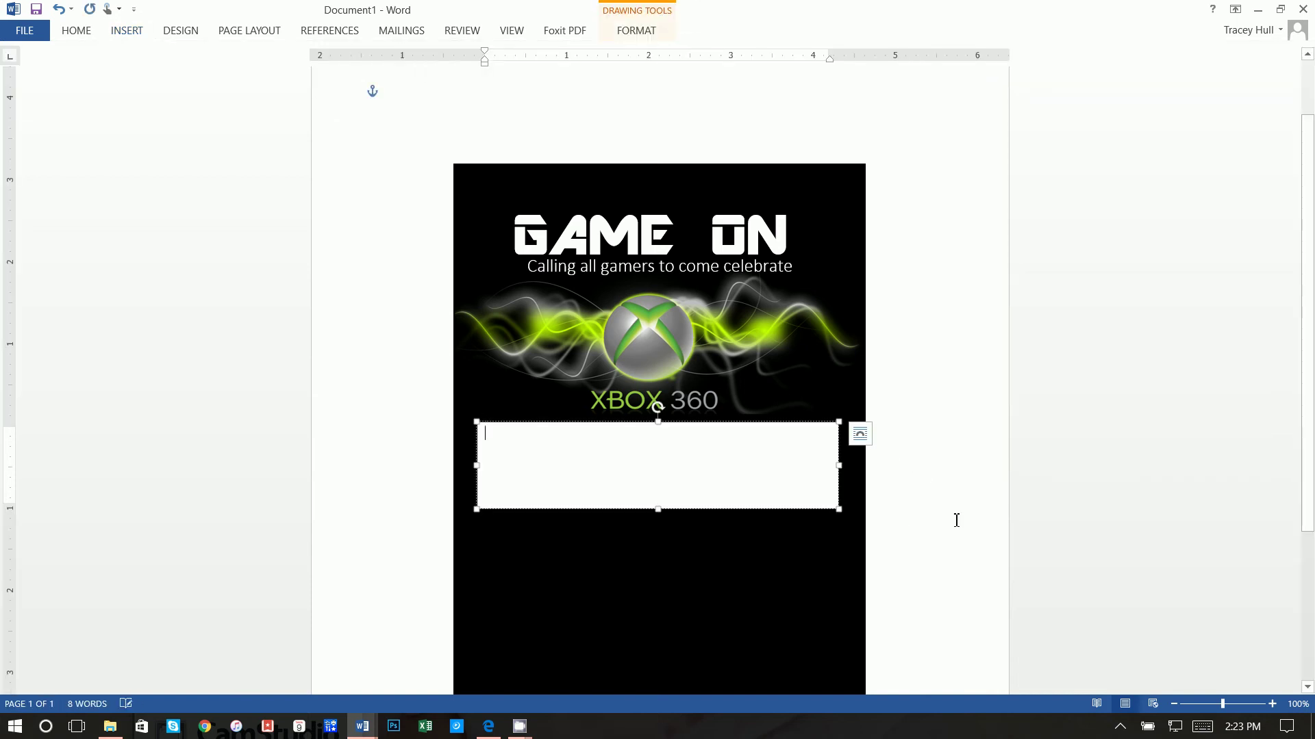
text(COLES)
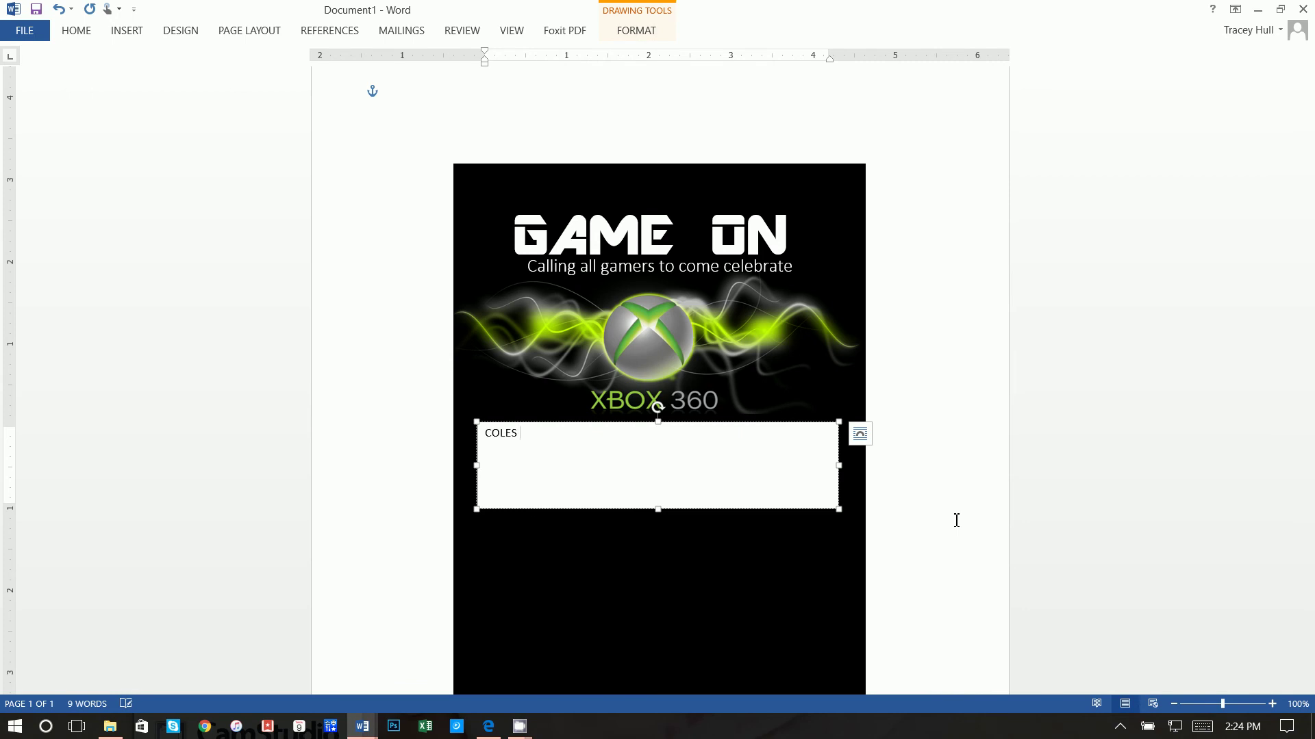
text( 9TH BIRTHDAY)
triple_click(595, 445)
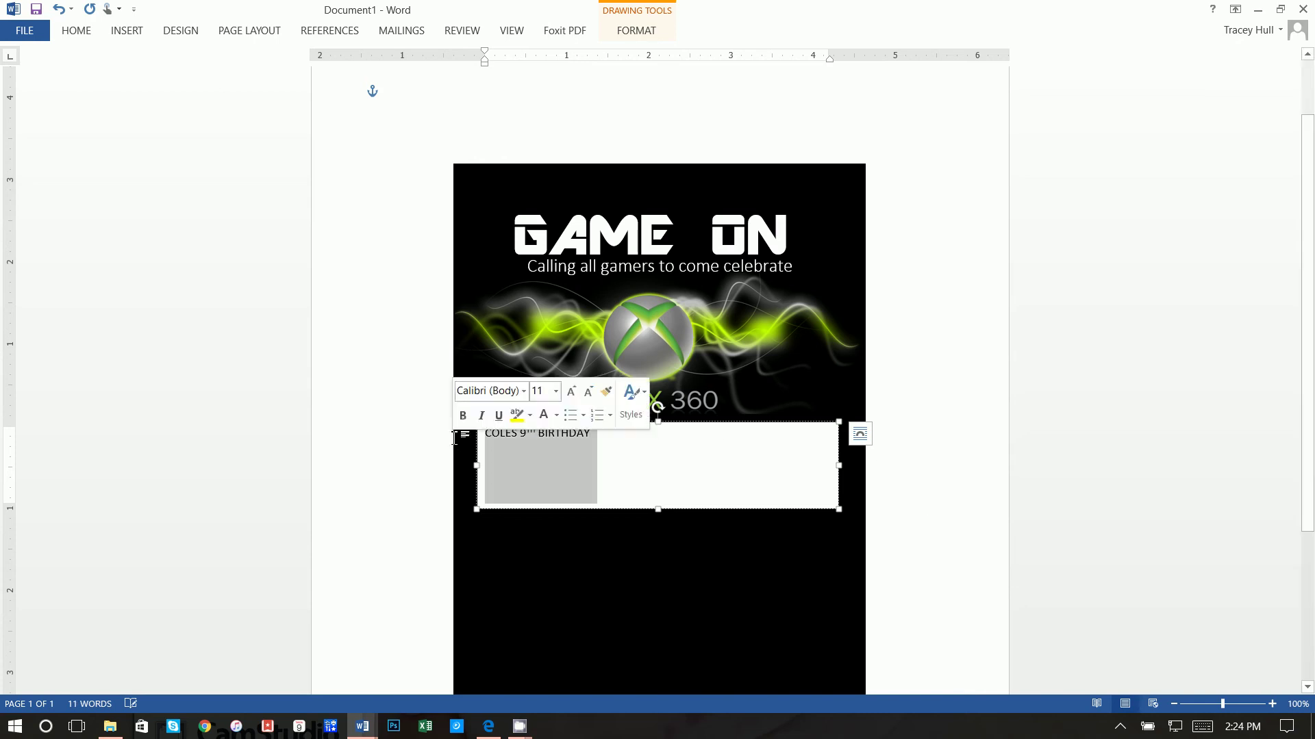
click(636, 30)
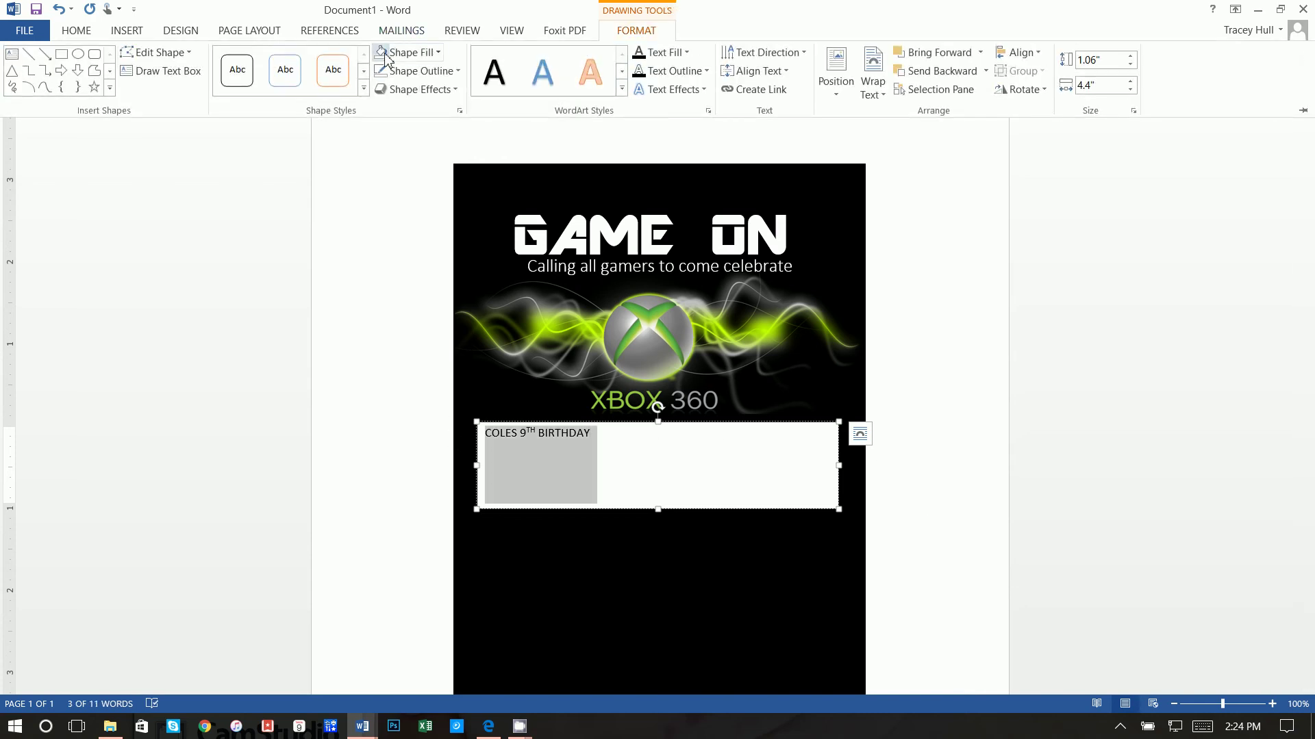
Fill the new text box with black and give the birthday text a light colour
click(404, 52)
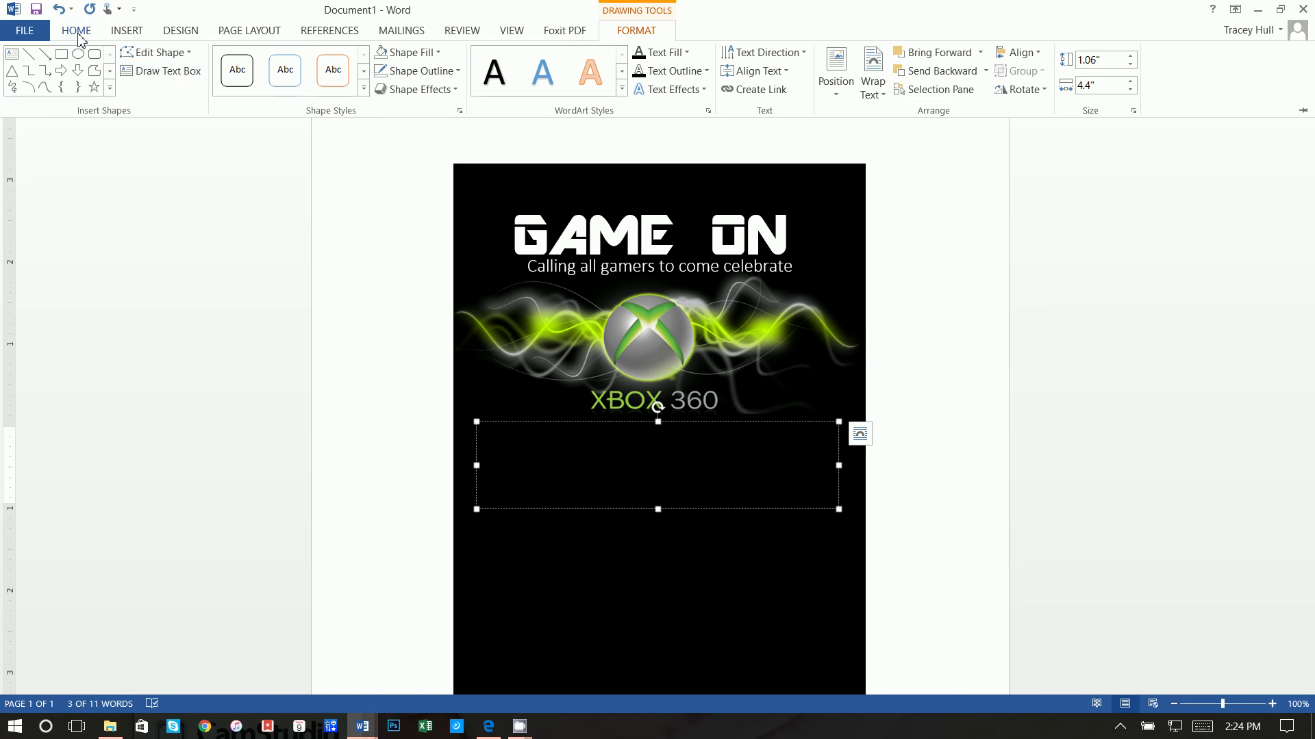
click(78, 33)
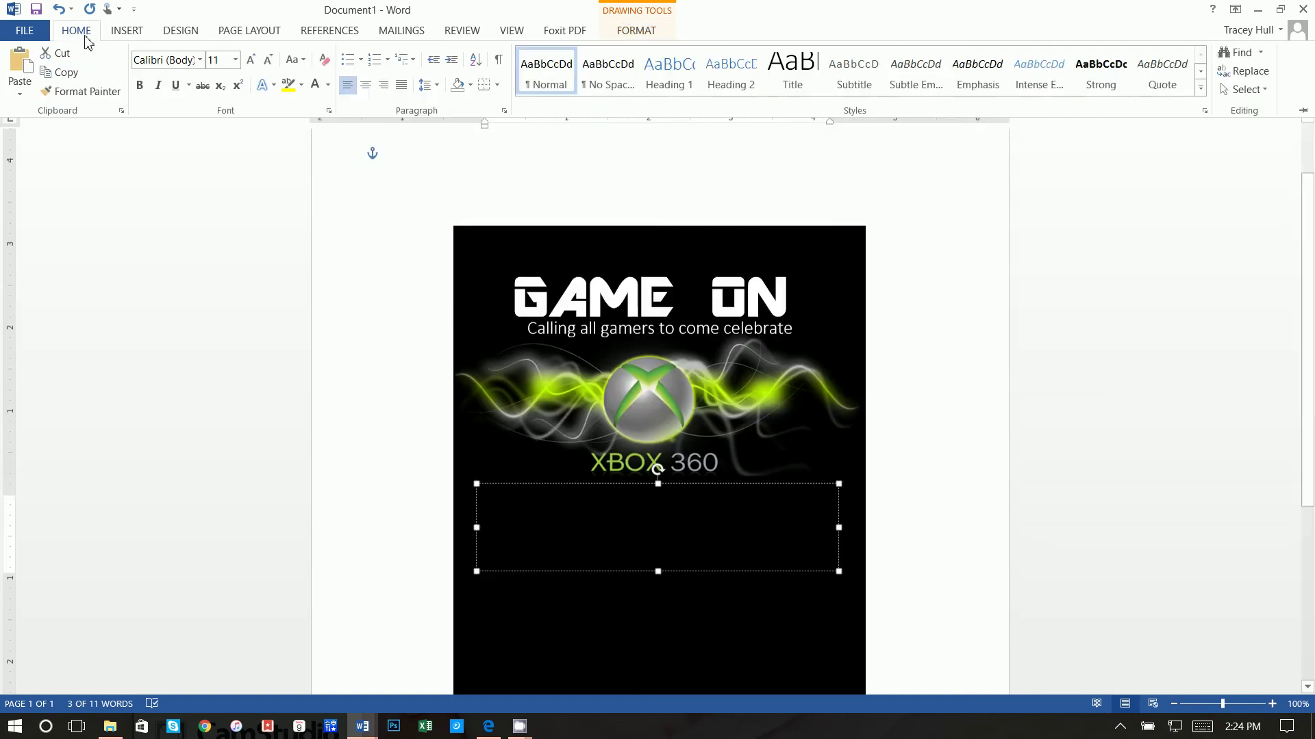
click(320, 88)
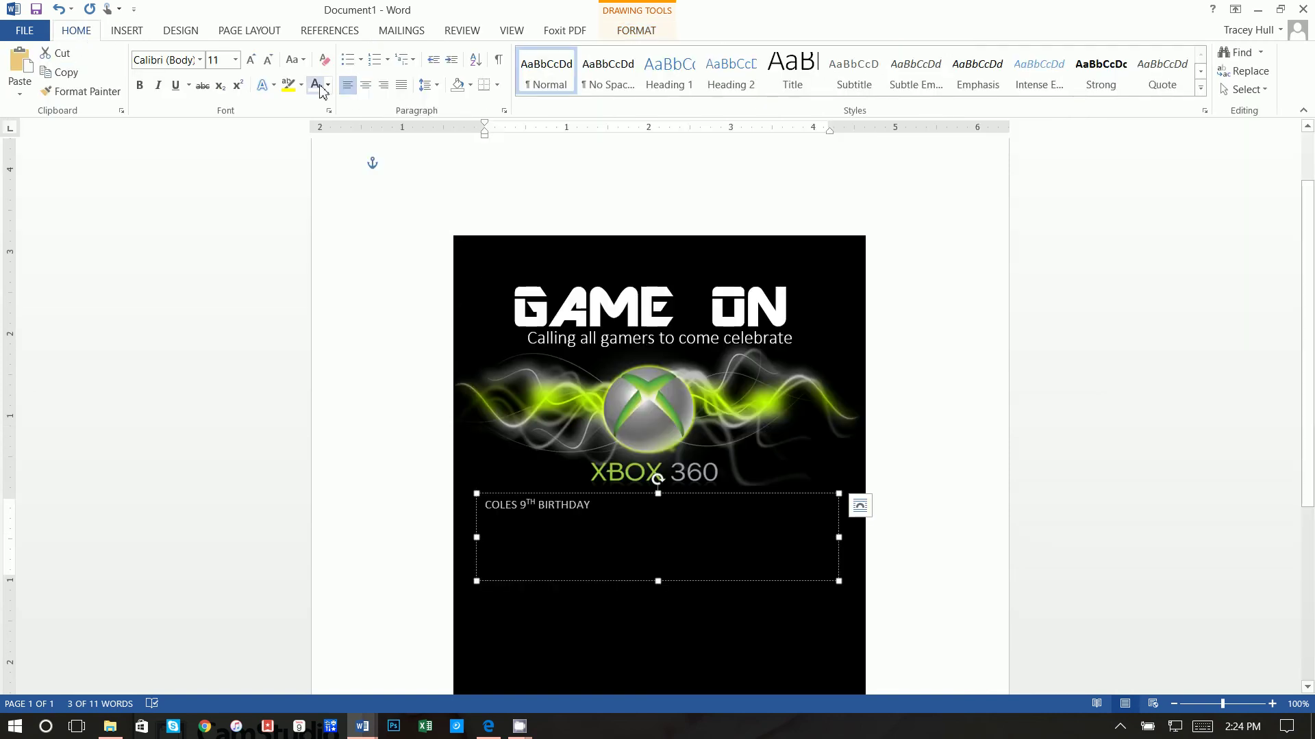
Set the birthday text in Final Fantasy at 48 pt, centred in its box
click(201, 60)
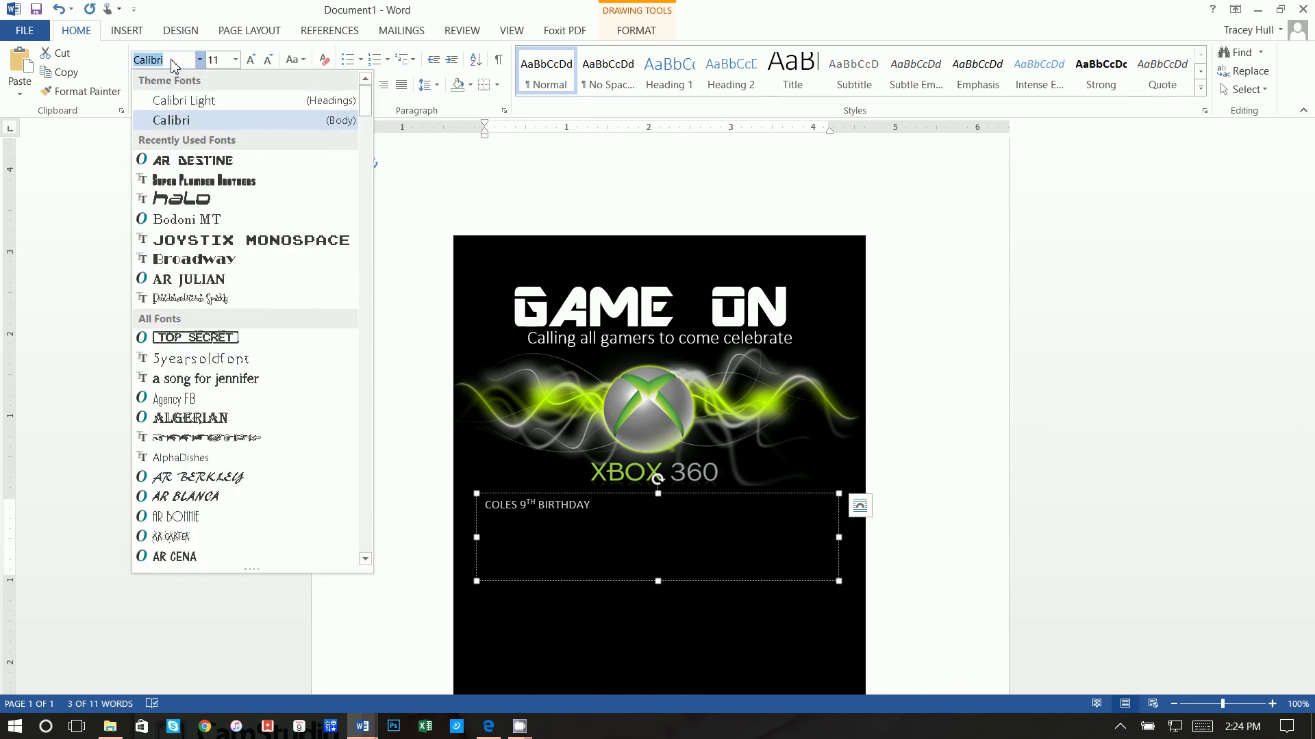
text(Final Fantasy)
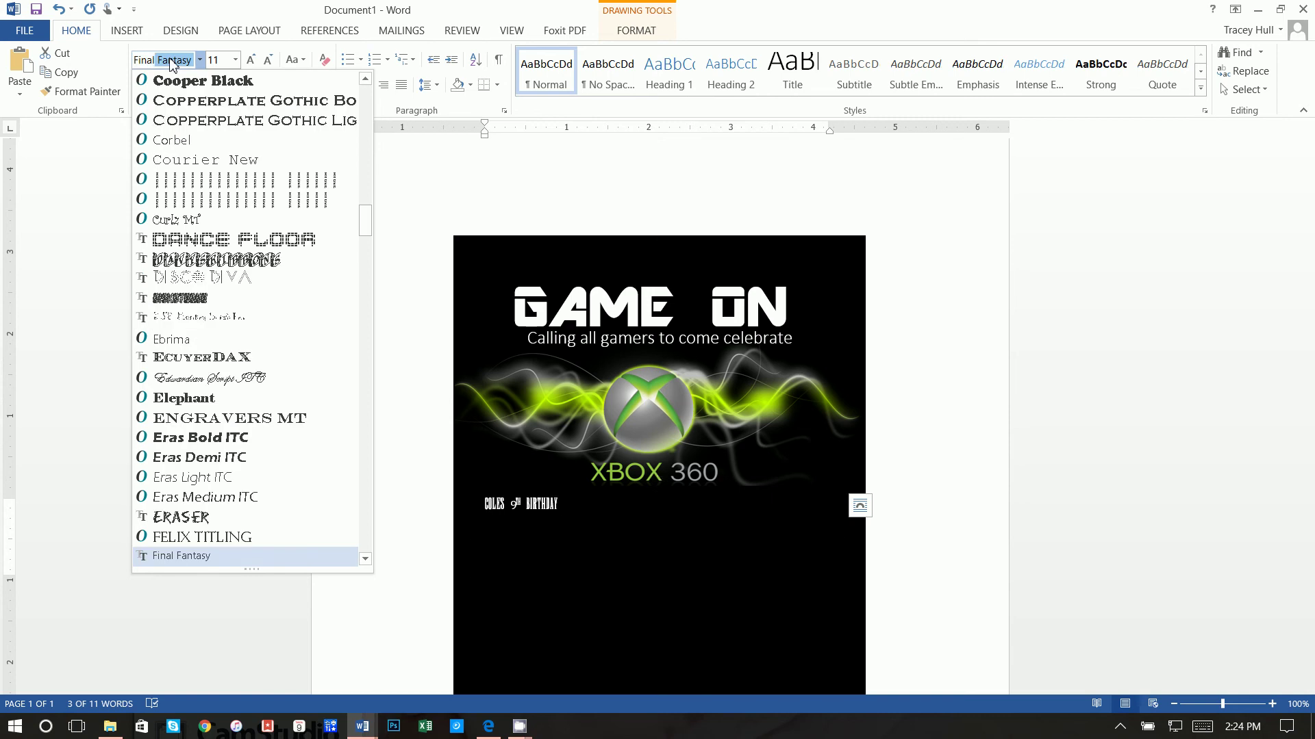
key(Return)
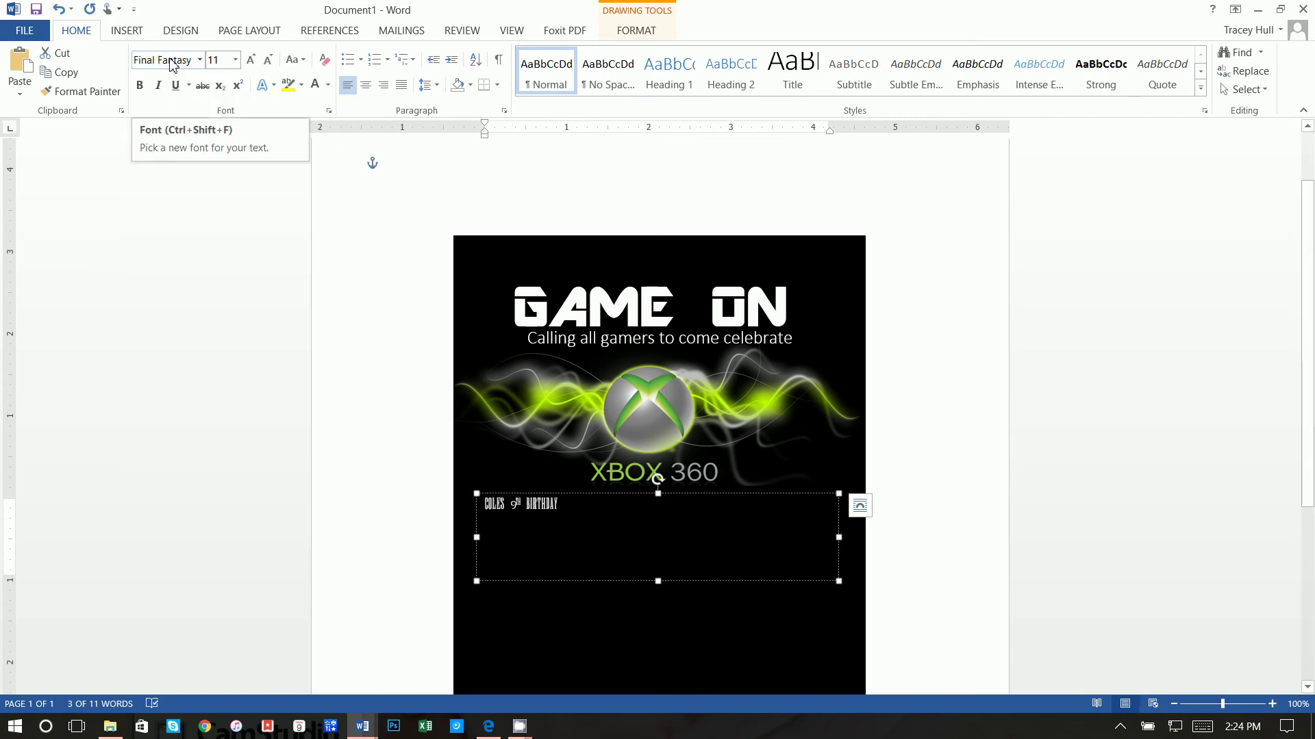
click(220, 60)
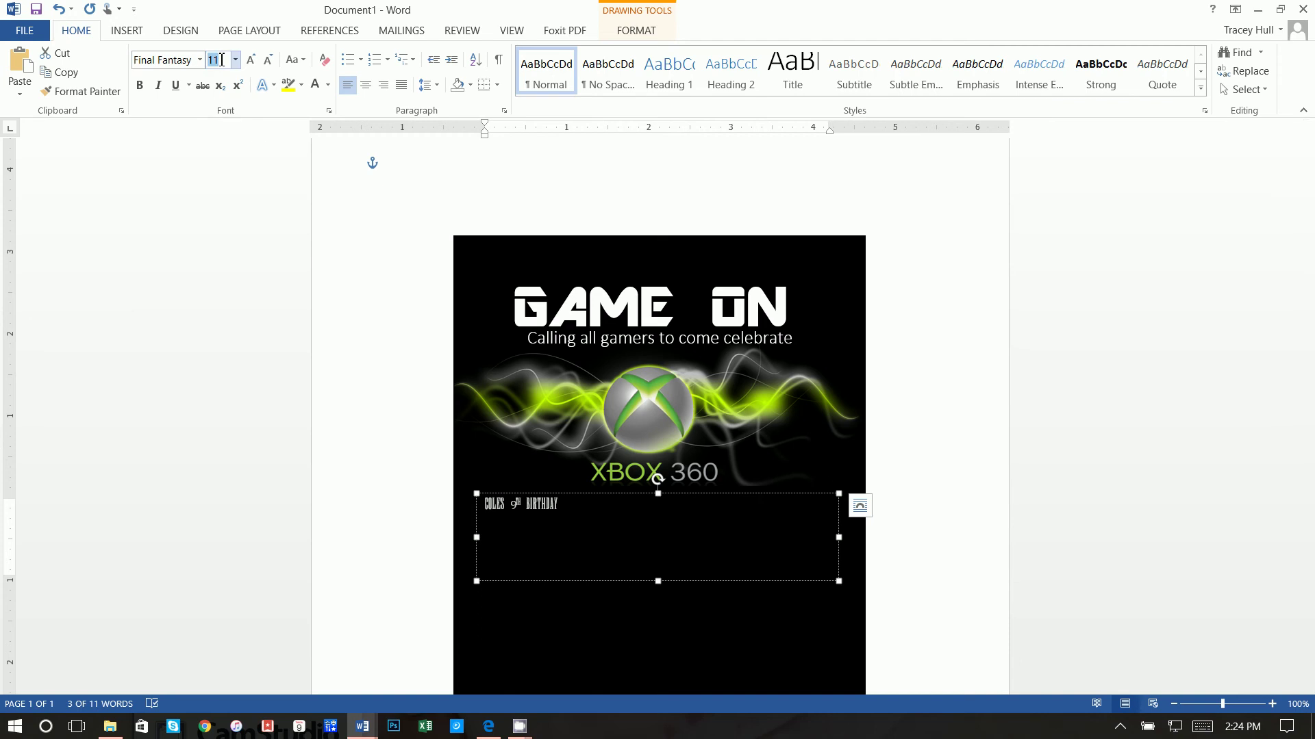
text(48)
key(Return)
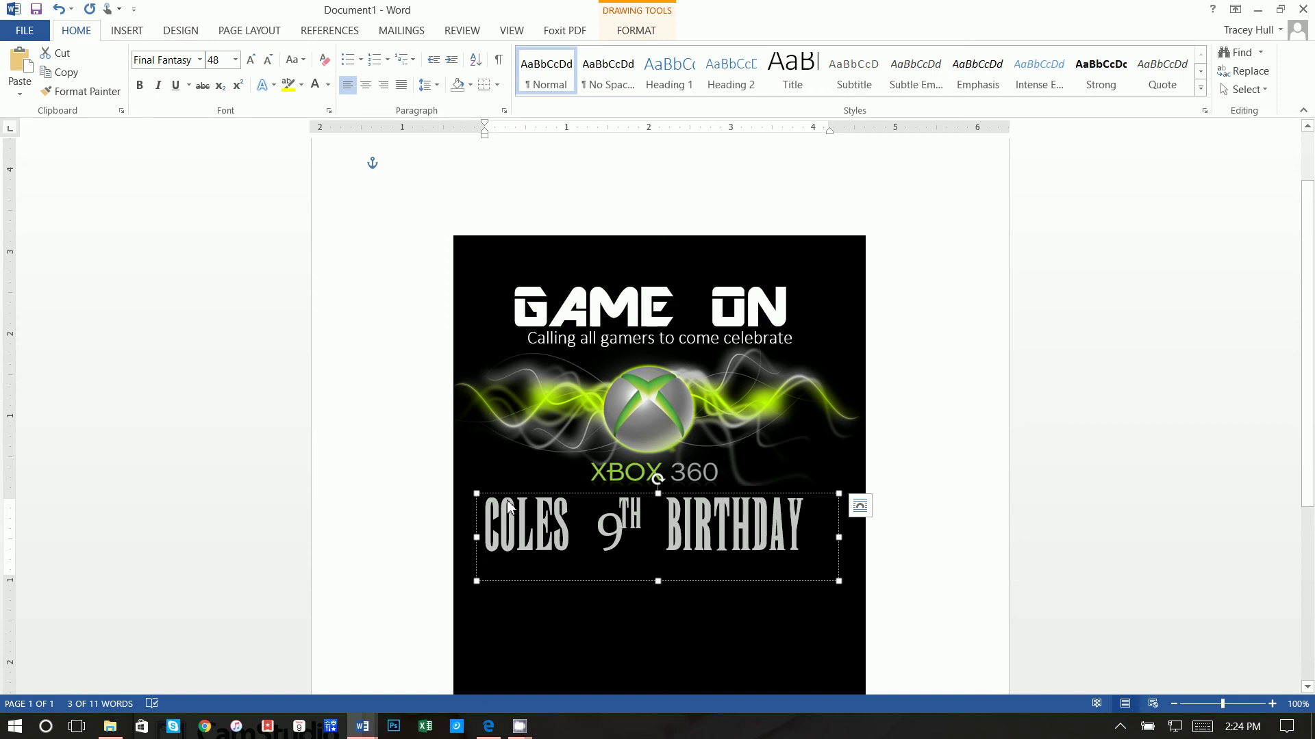
click(401, 85)
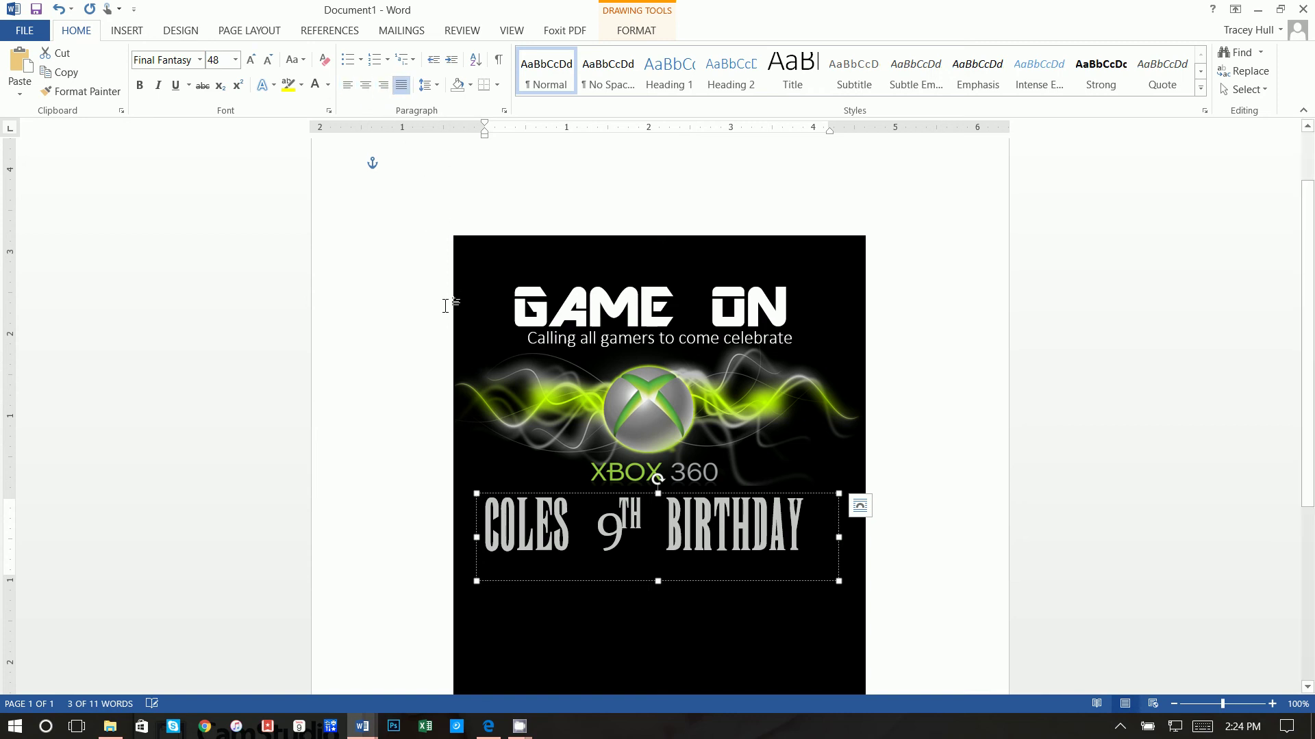
click(366, 84)
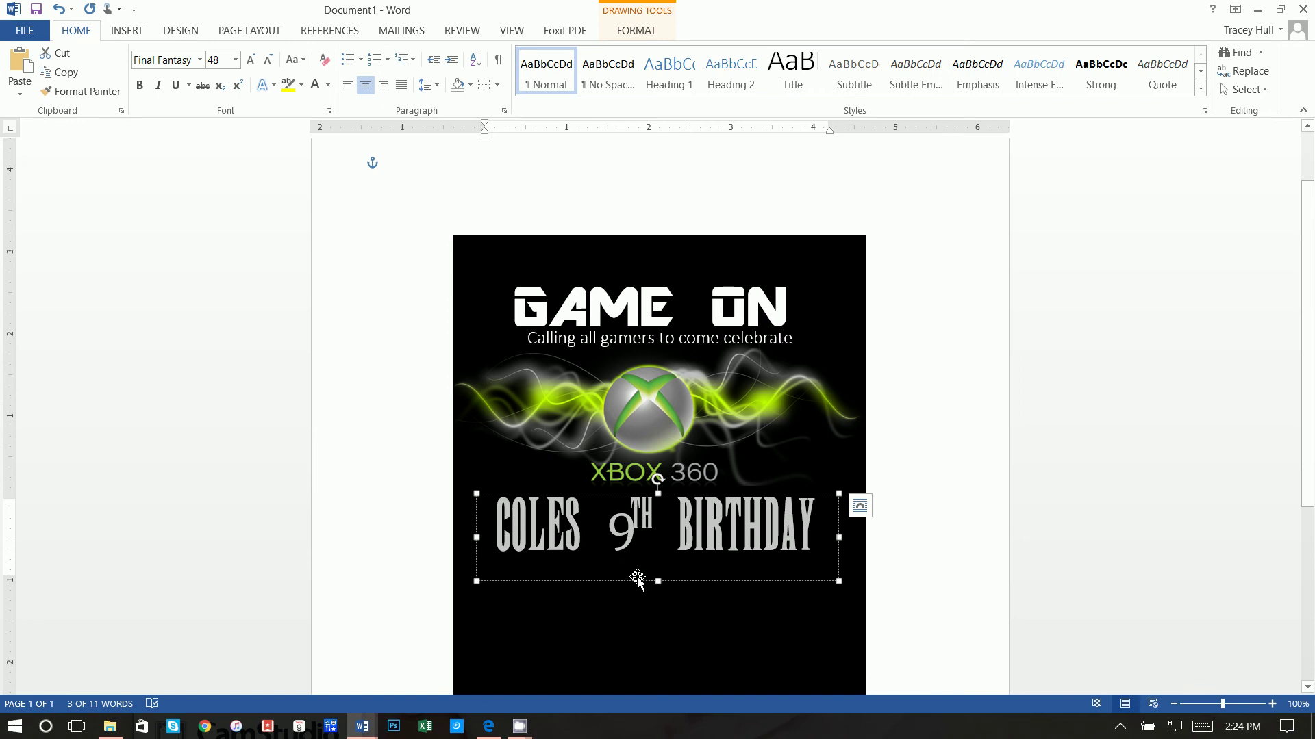
Select just the number 9 in the birthday line
click(630, 528)
drag(630, 529, 607, 525)
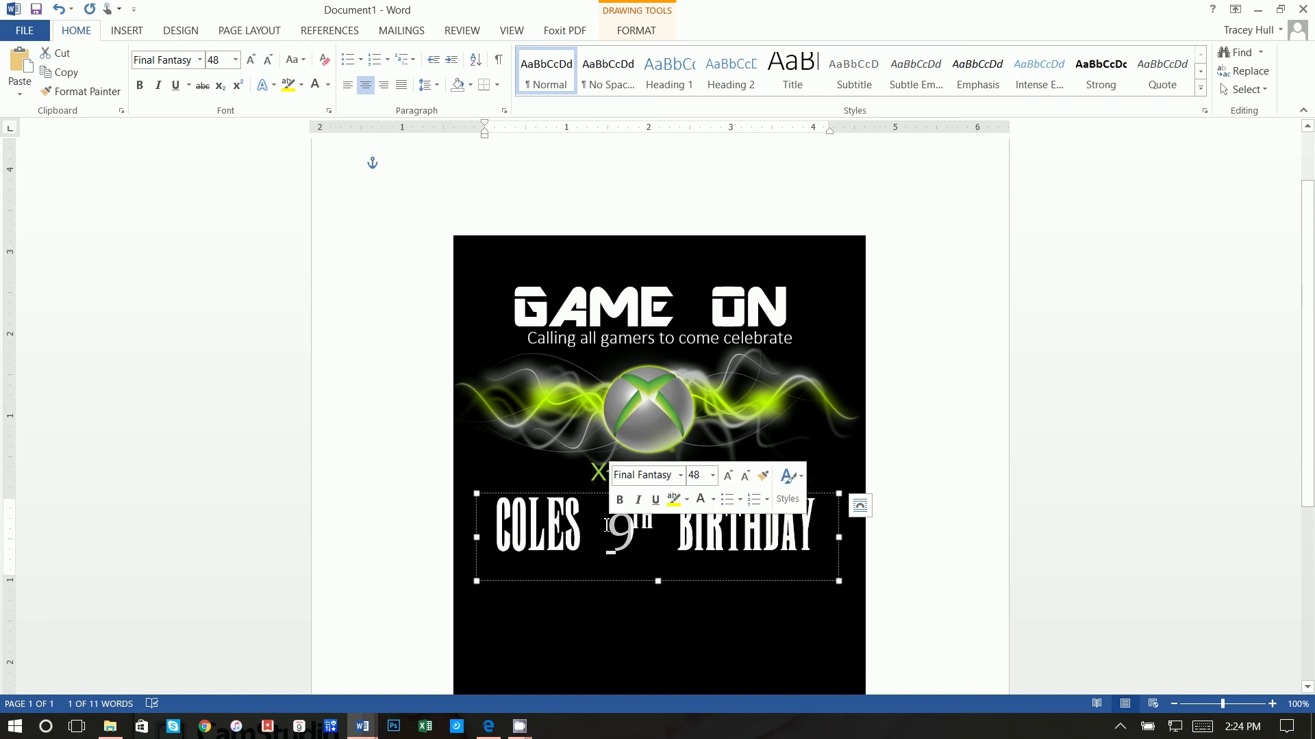
click(200, 62)
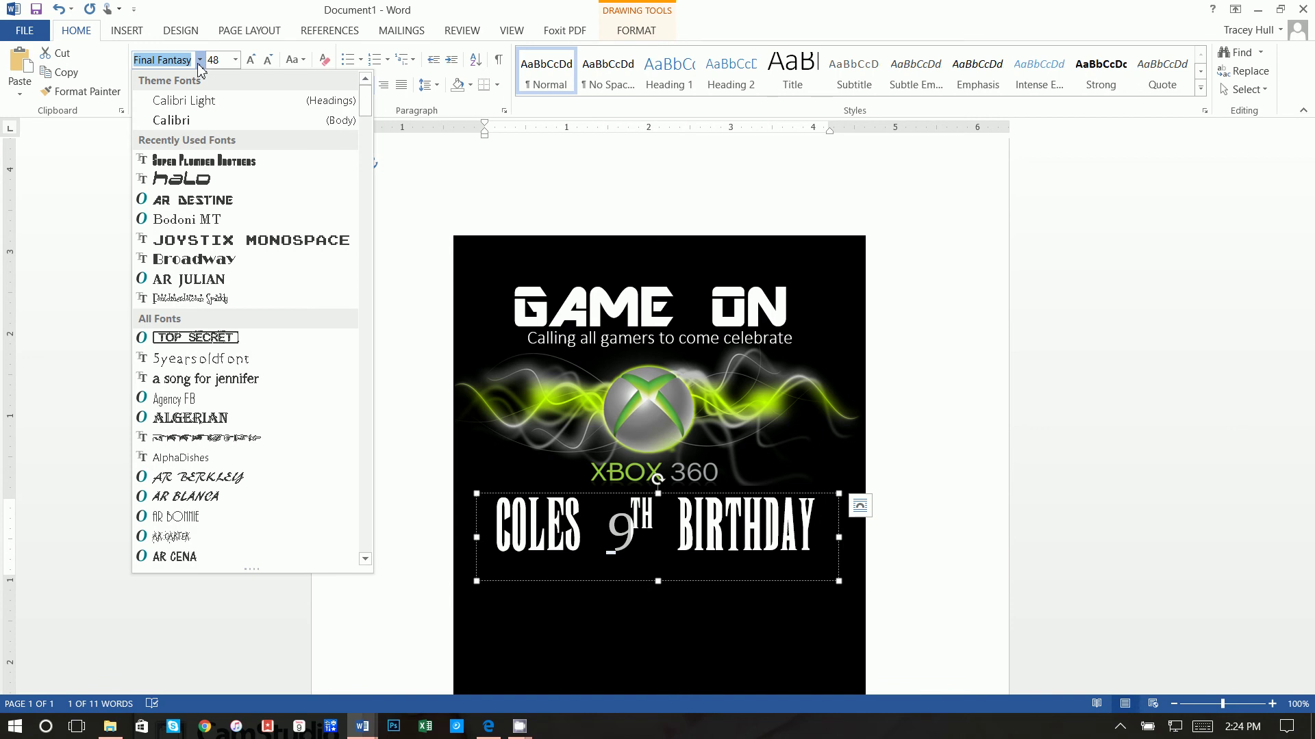
Set the 9 in Bodoni MT at size 60
click(197, 227)
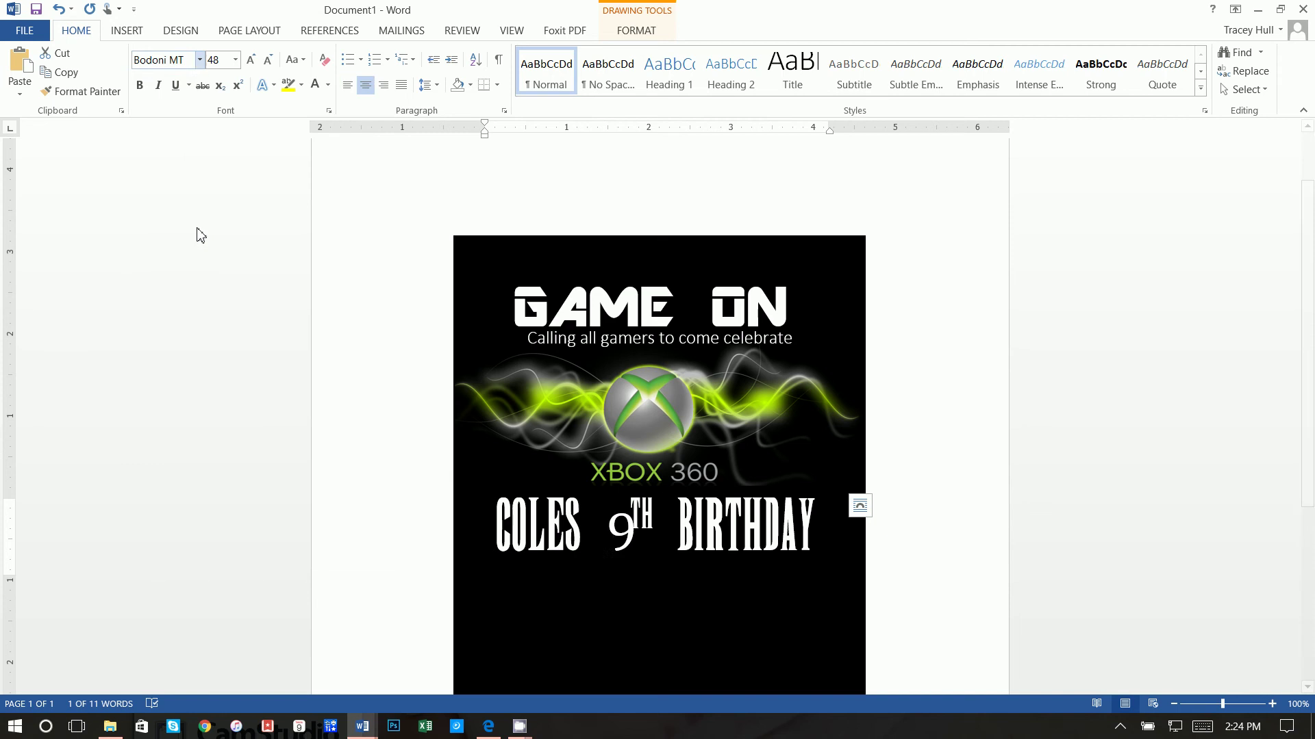
click(227, 65)
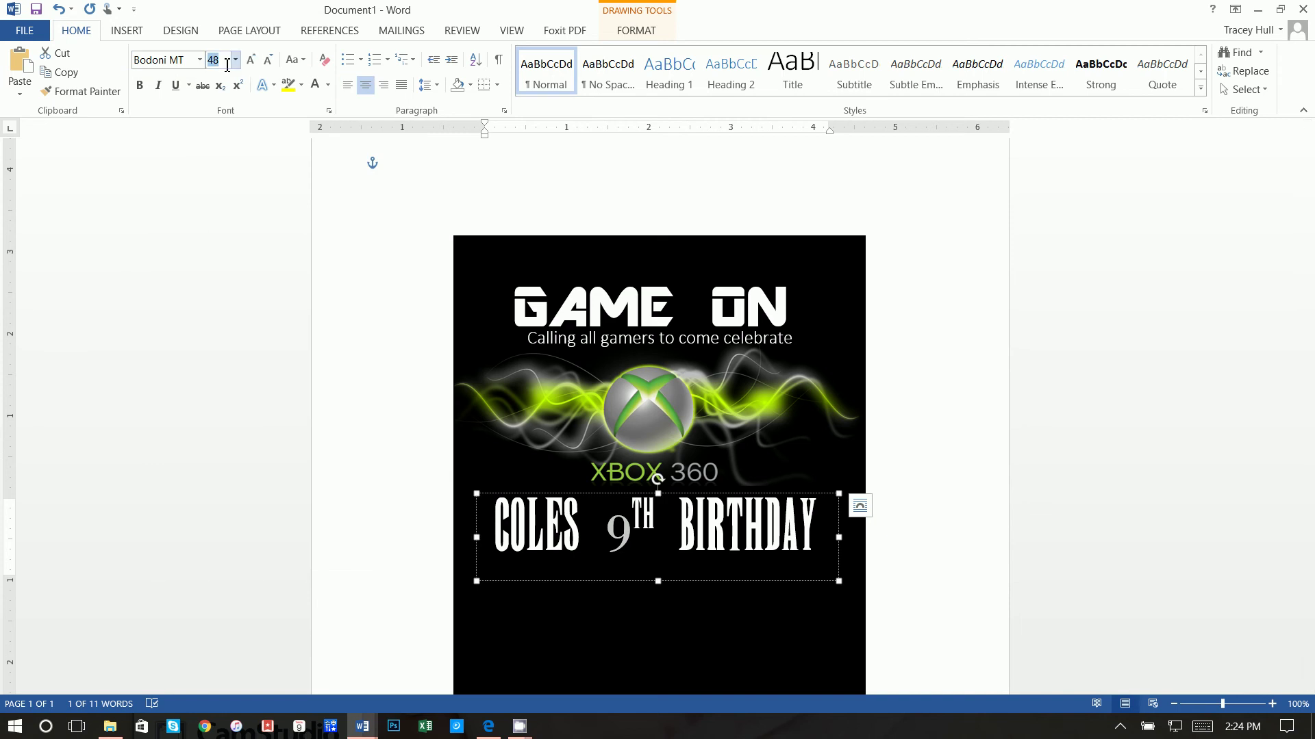
key(Return)
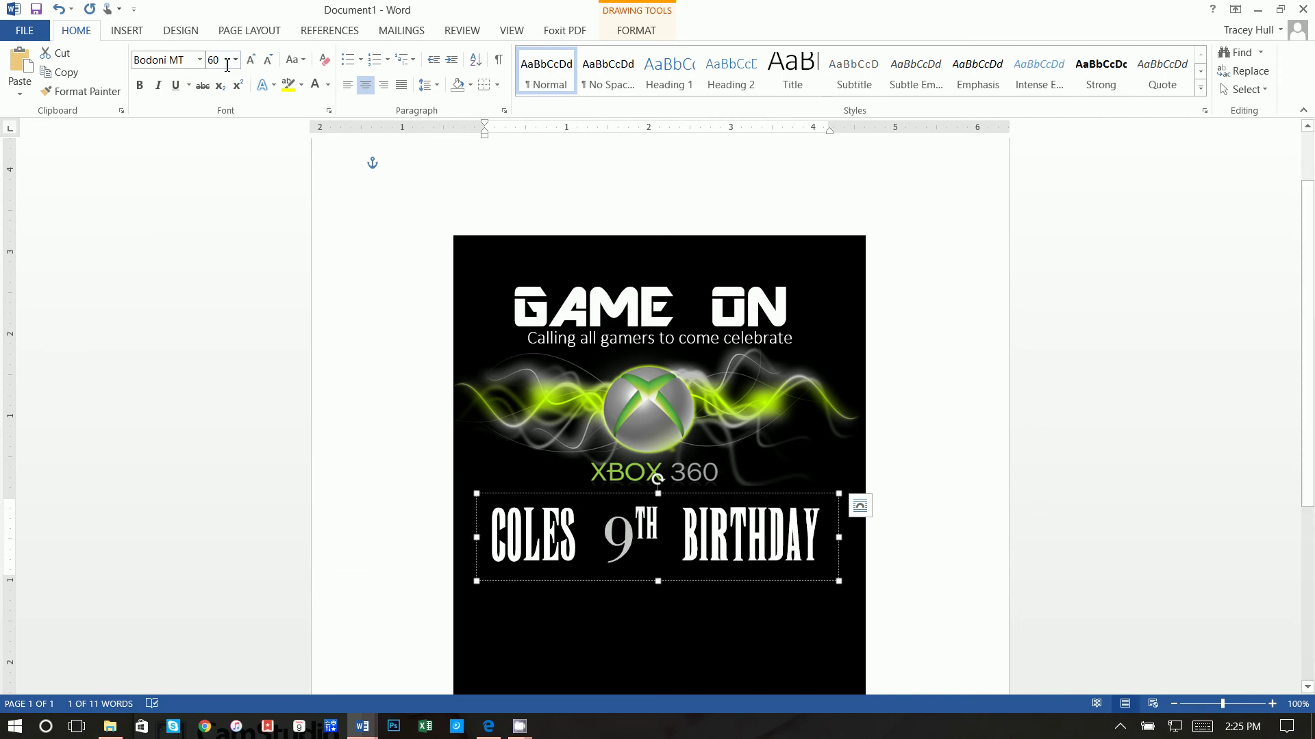
Make the birthday line Automatic black with a green glow and enlarge its text box
click(682, 537)
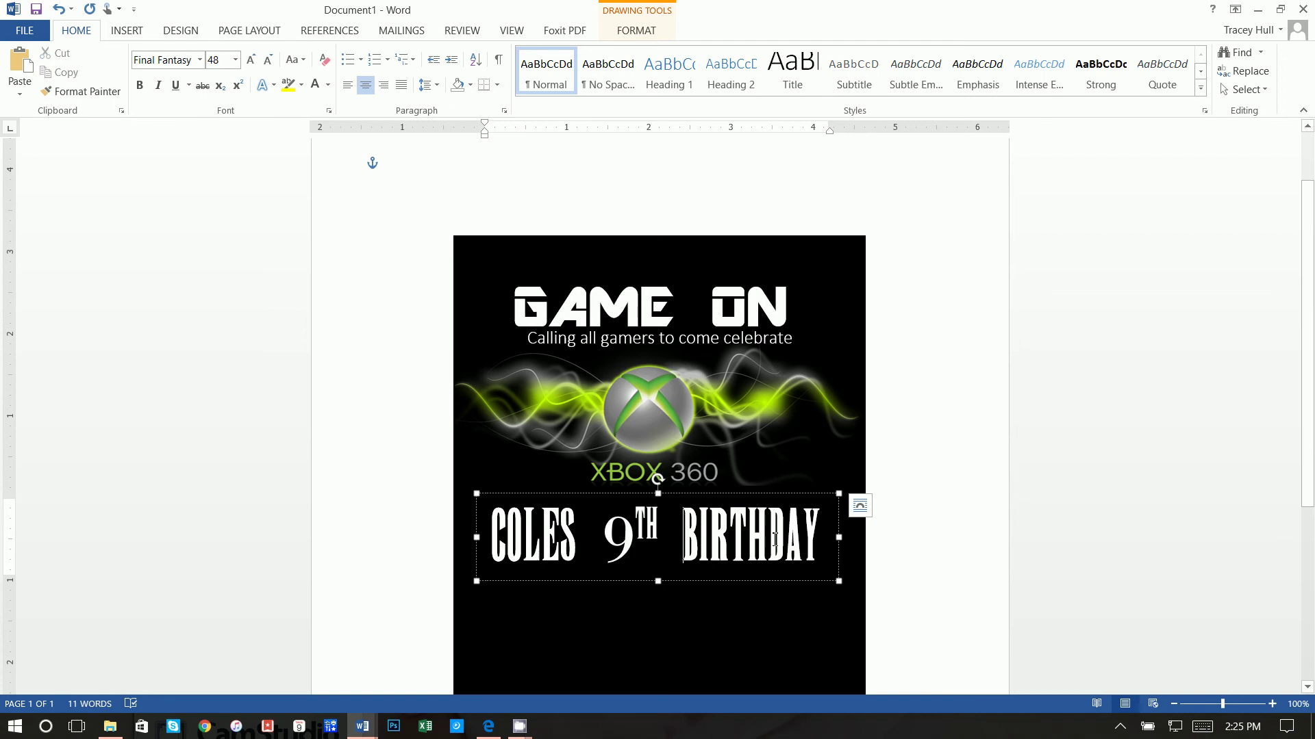
drag(820, 537, 516, 533)
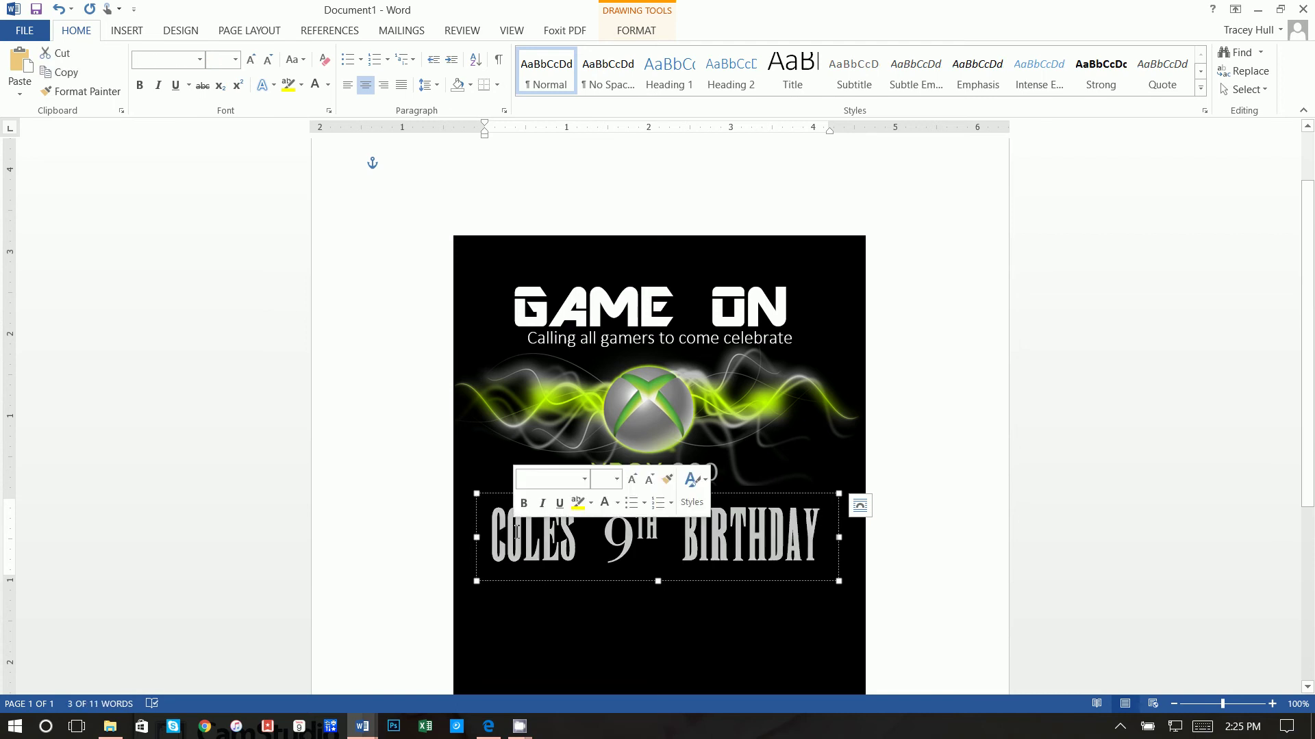
click(328, 85)
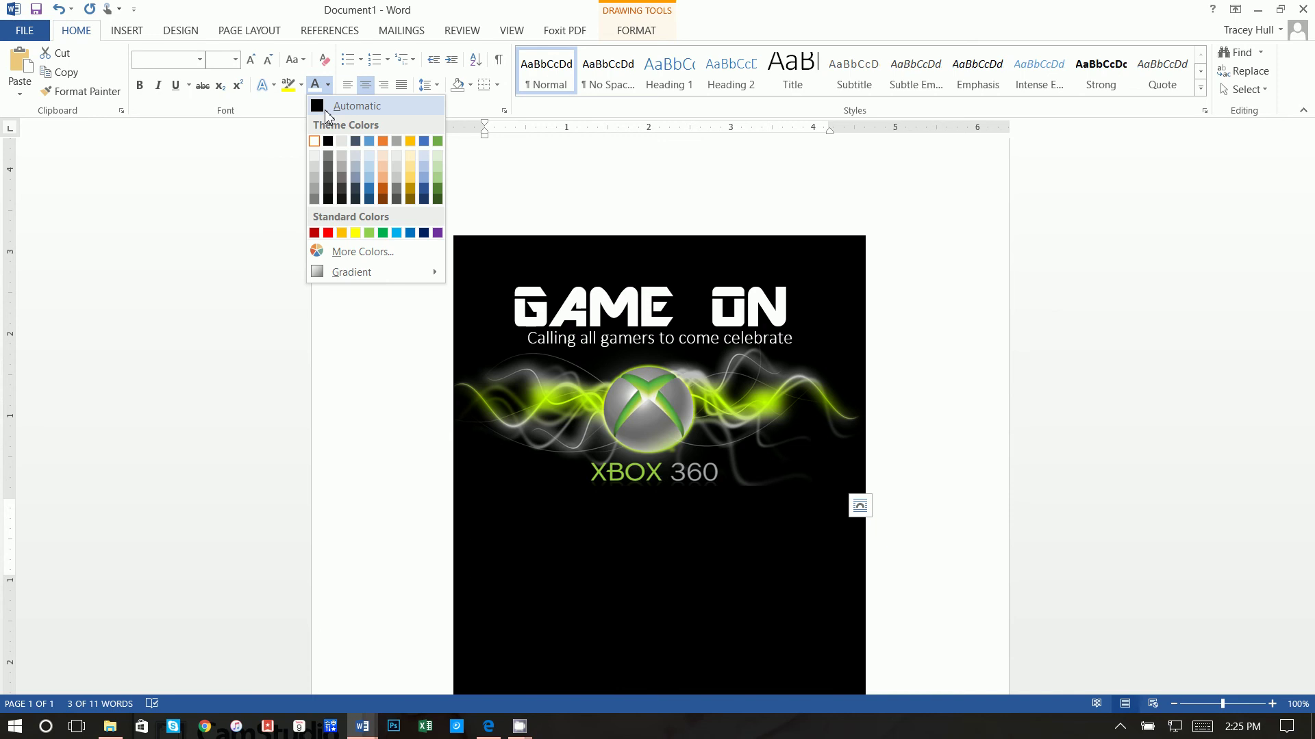
click(326, 110)
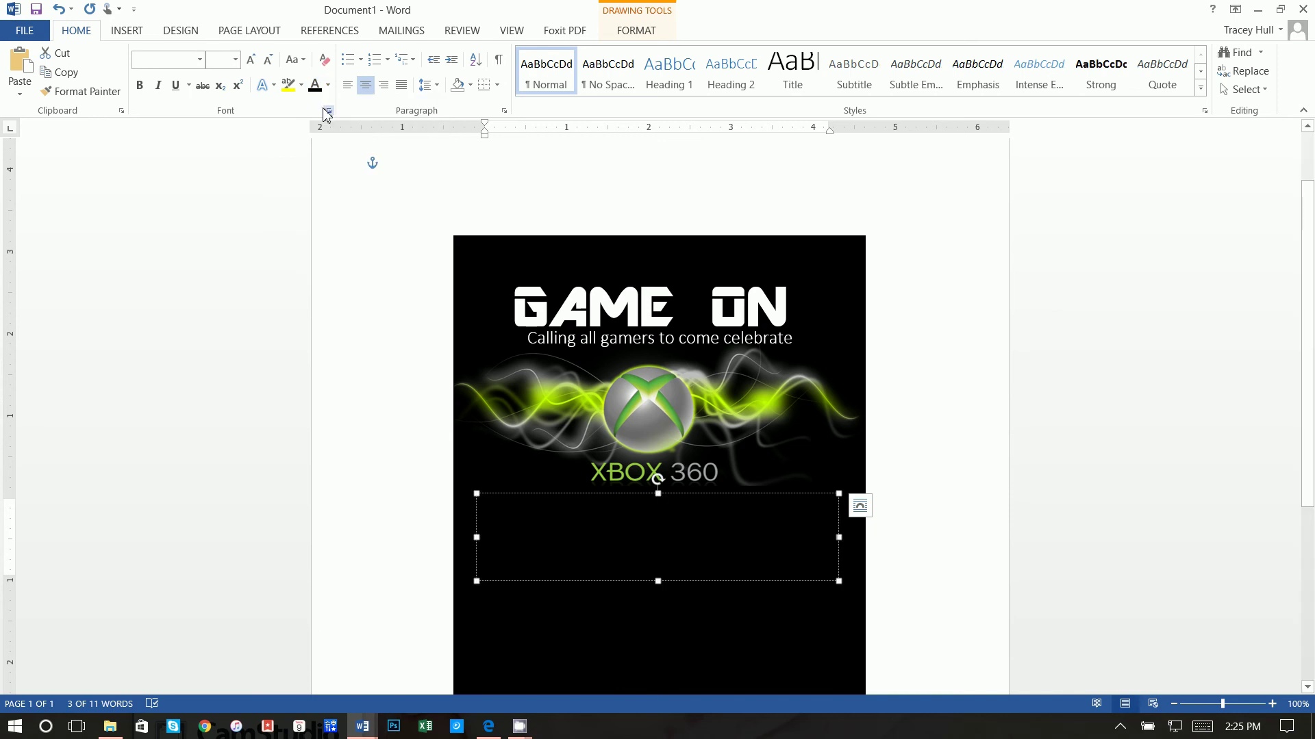
click(273, 86)
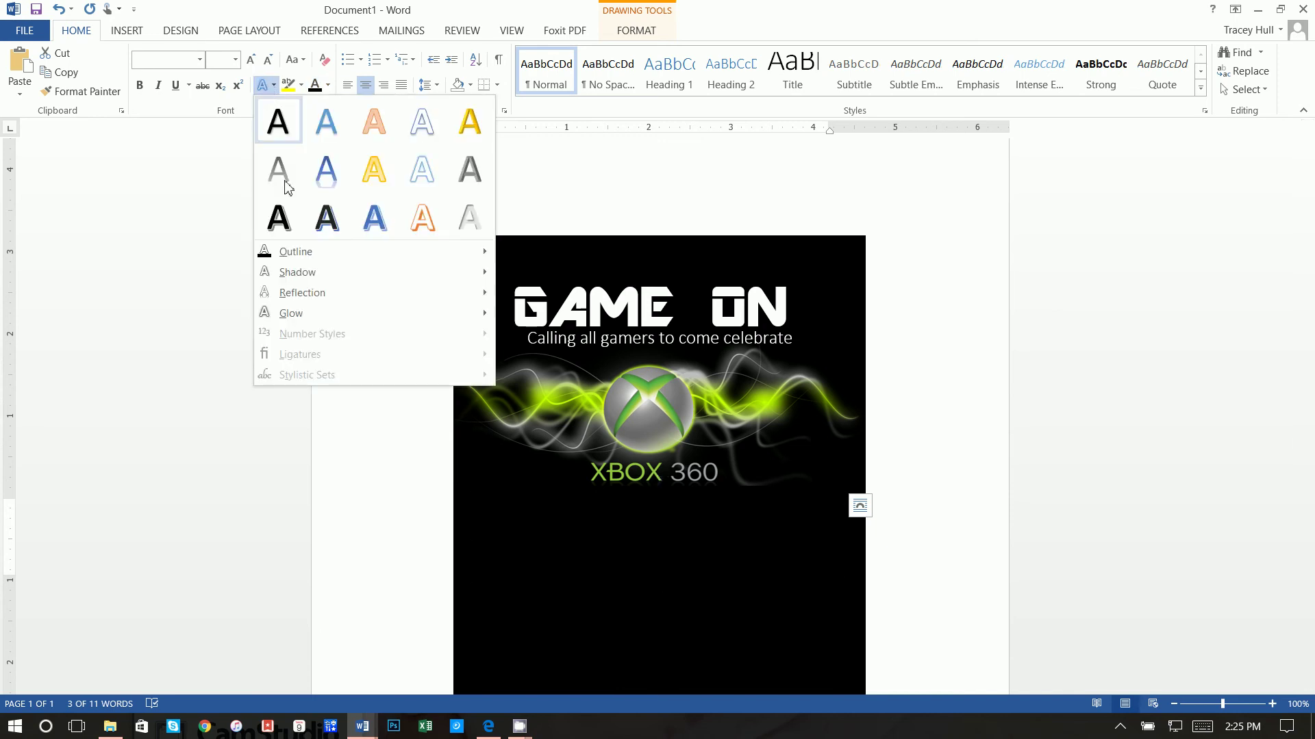
mouse_move(306, 313)
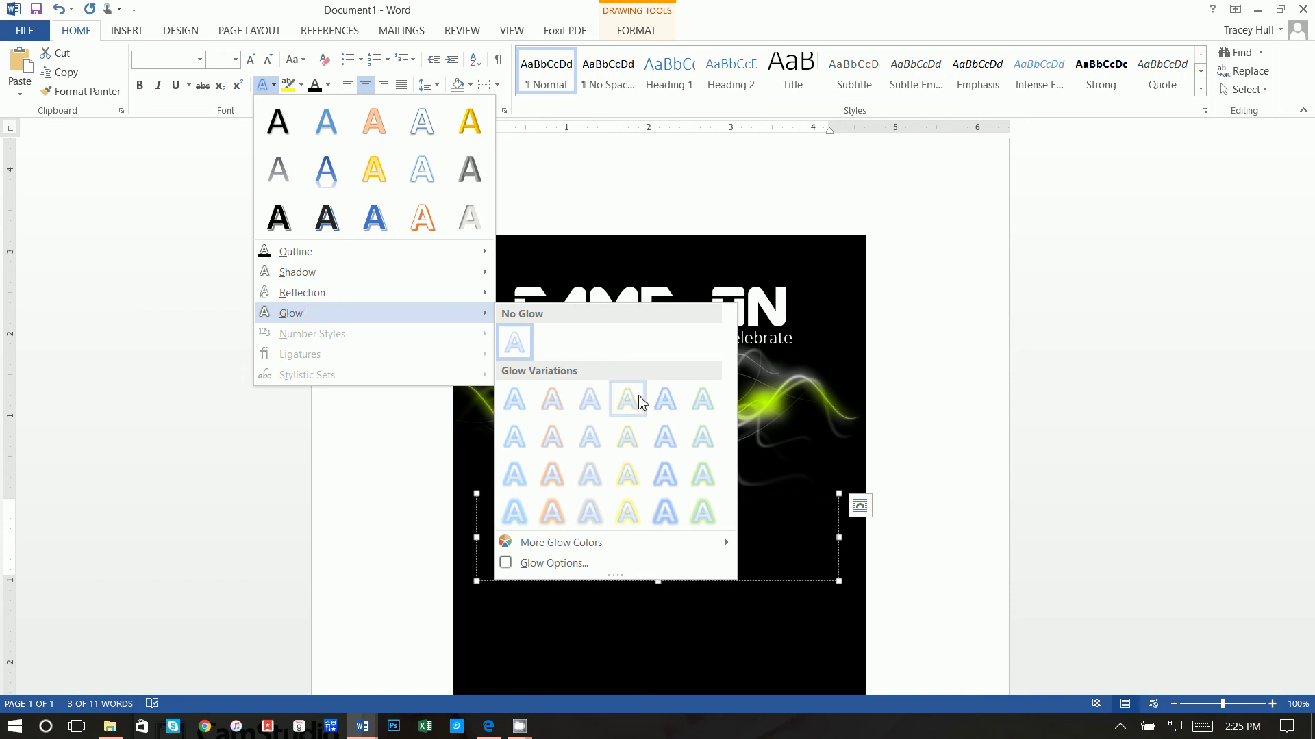
click(703, 511)
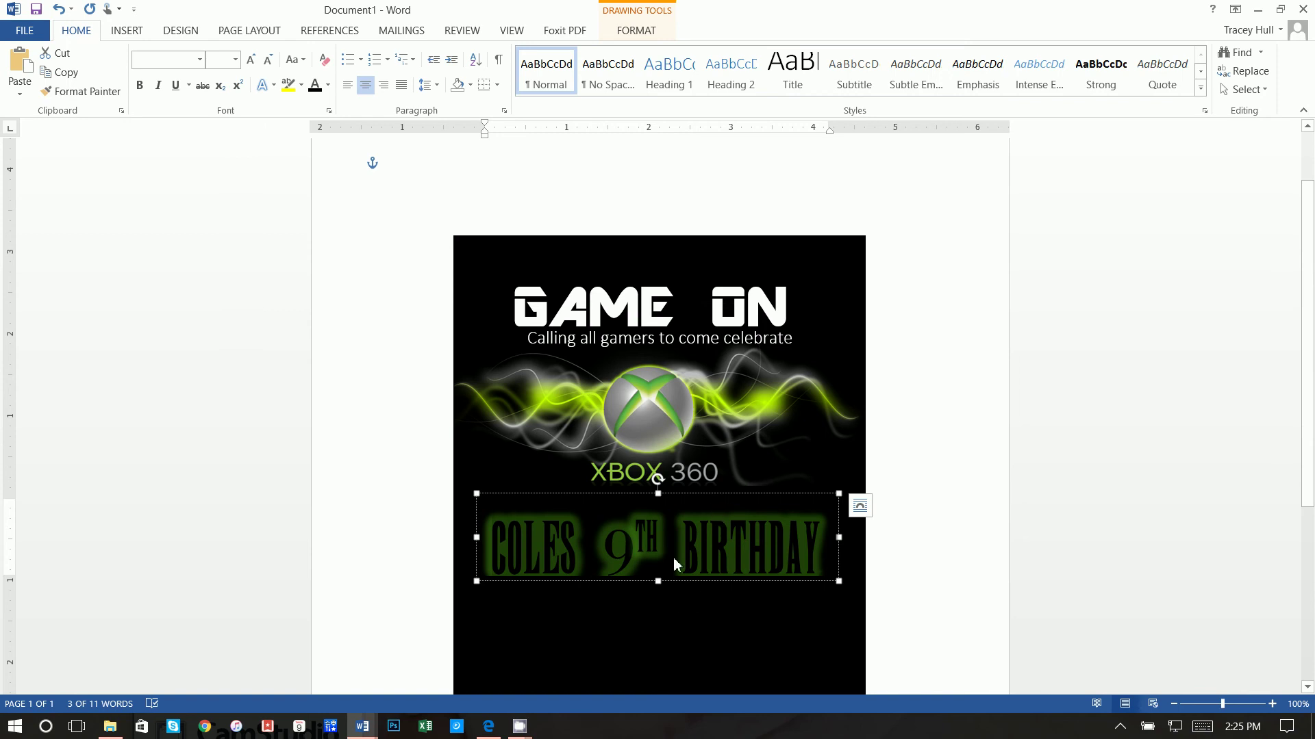
drag(658, 581, 658, 603)
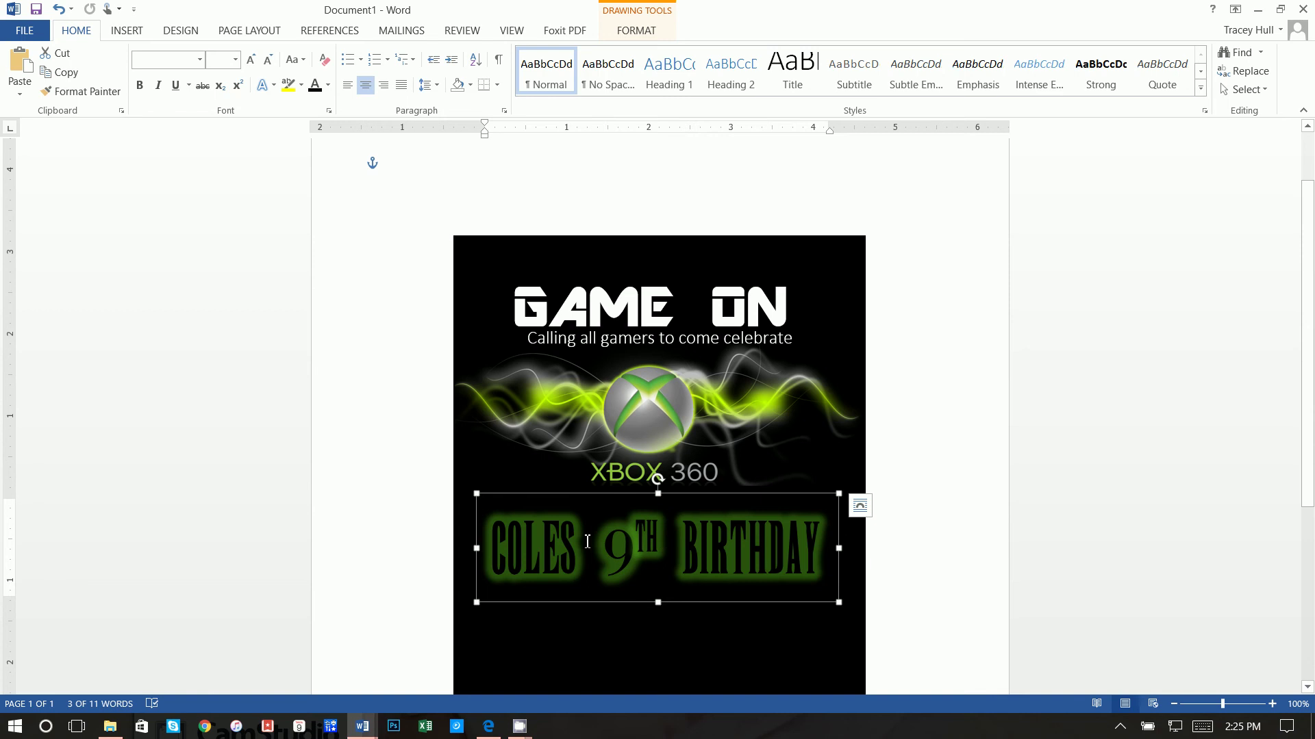
Launch Paint and open the xboxlogo picture
click(45, 725)
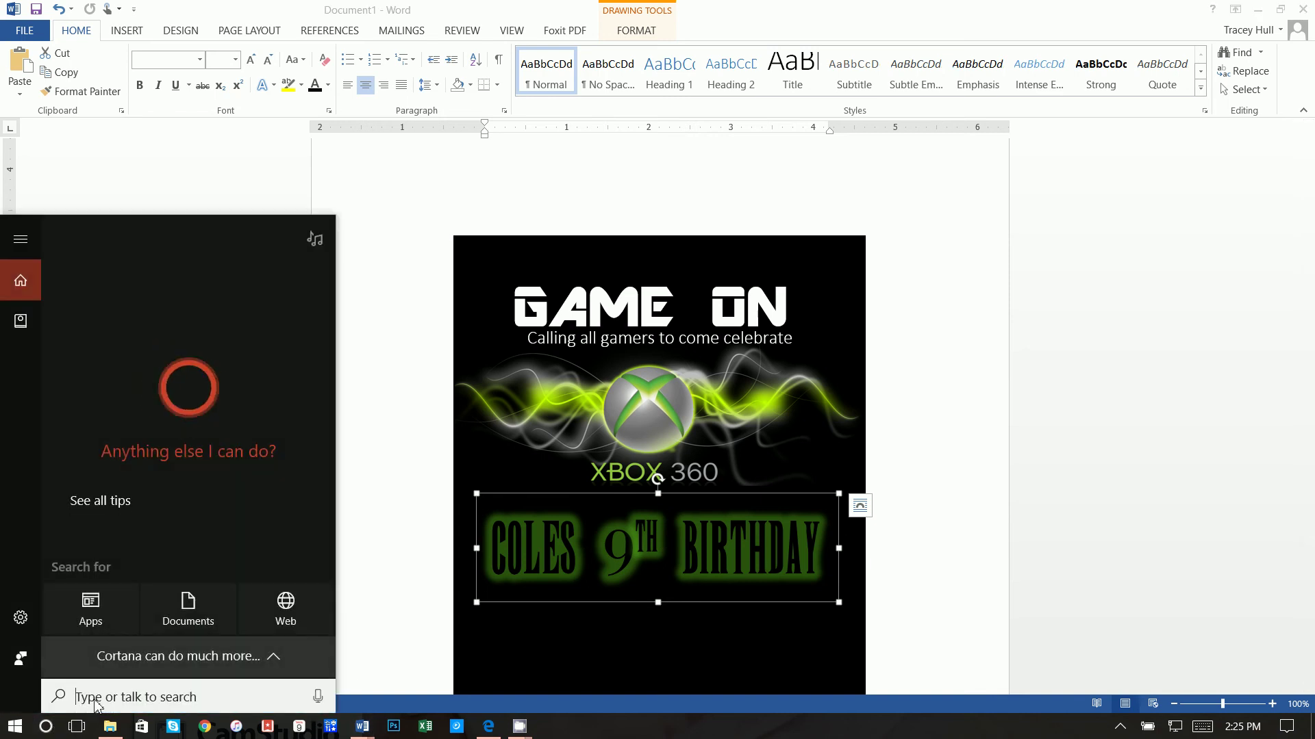
text(pain)
click(102, 315)
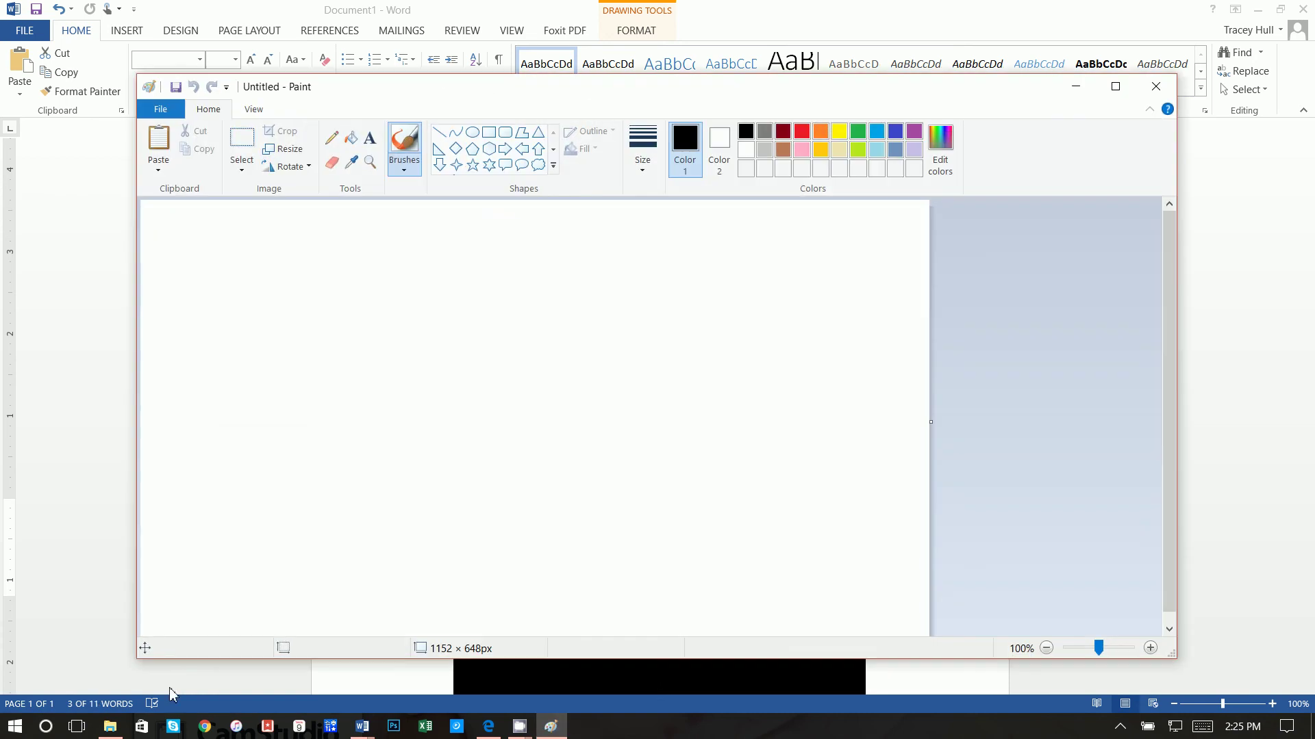
click(160, 109)
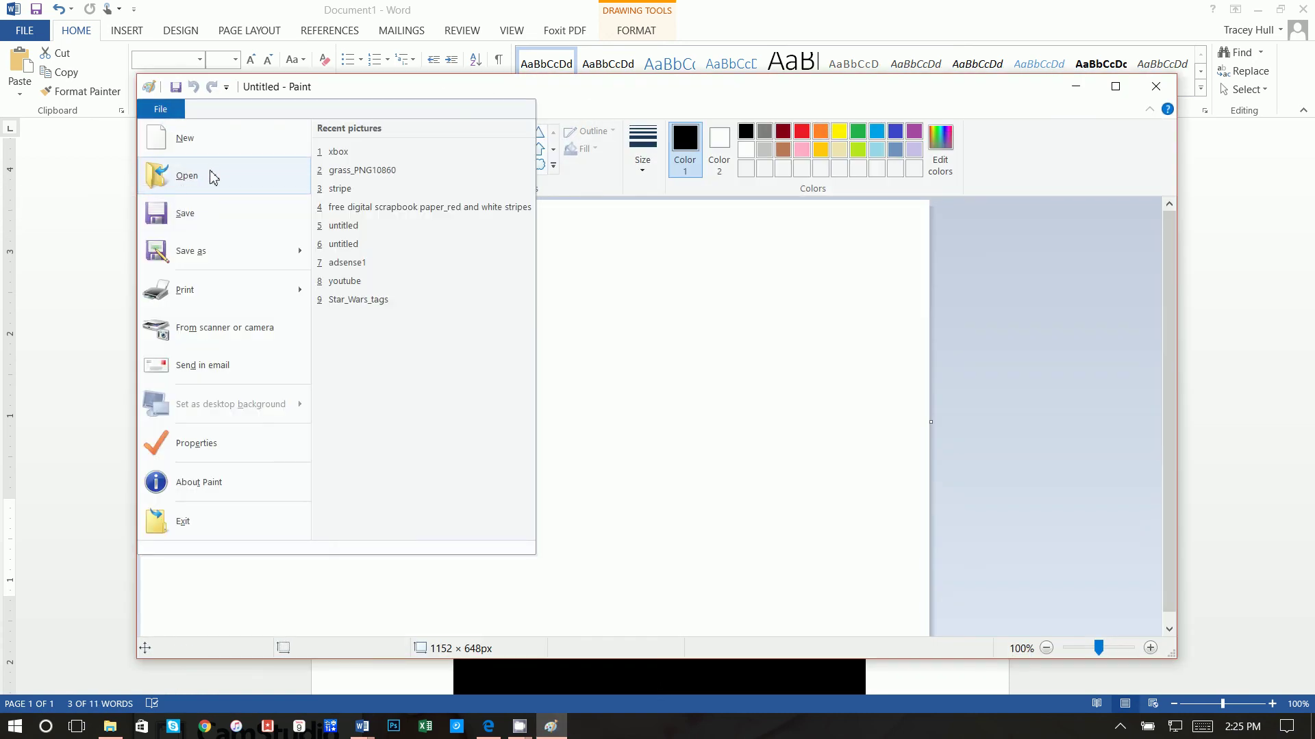
click(238, 176)
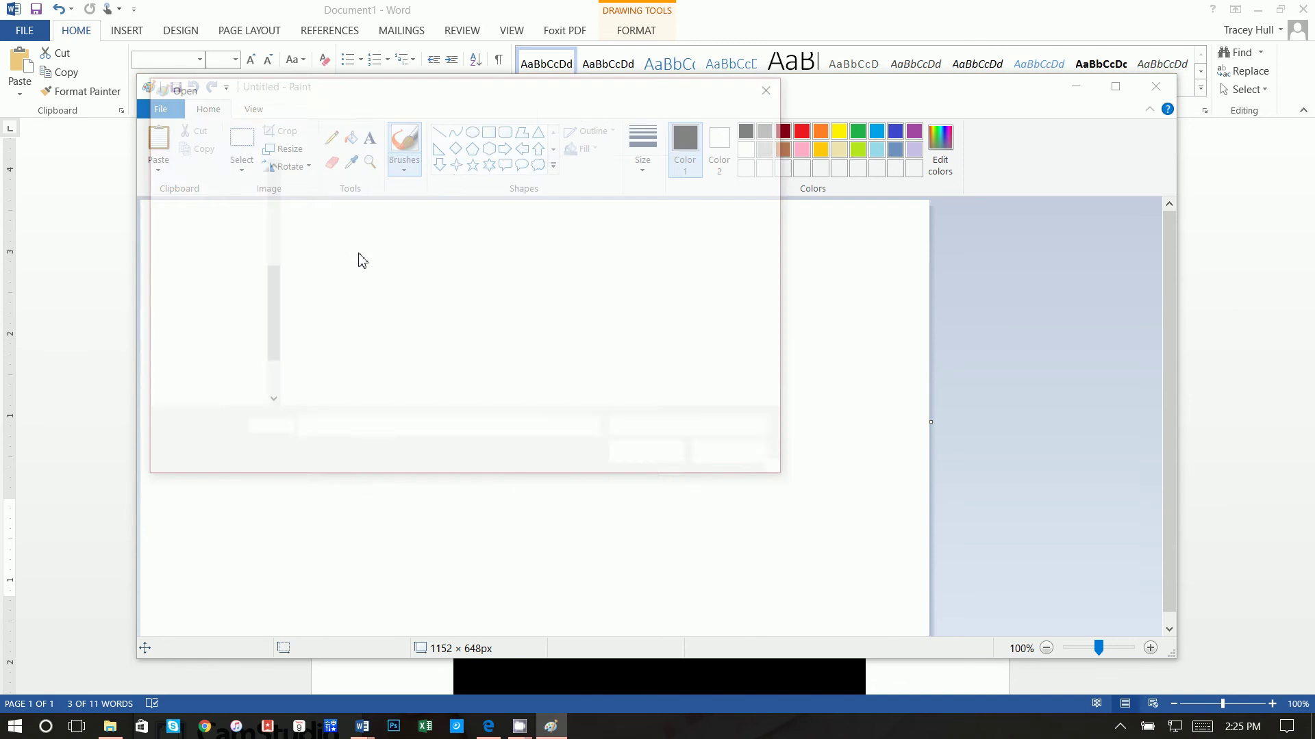
click(431, 226)
click(648, 458)
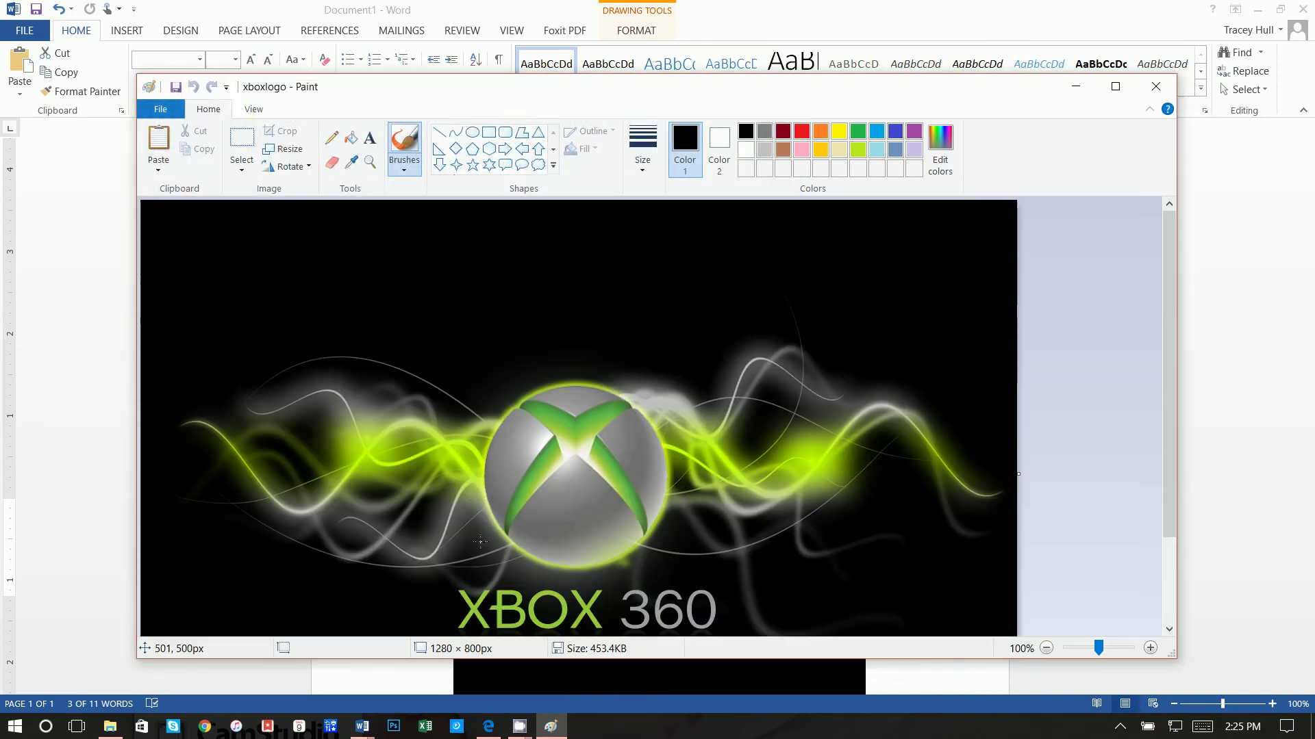
Sample the logo's lime green (RGB 192, 251, 13), then minimize Paint
click(355, 163)
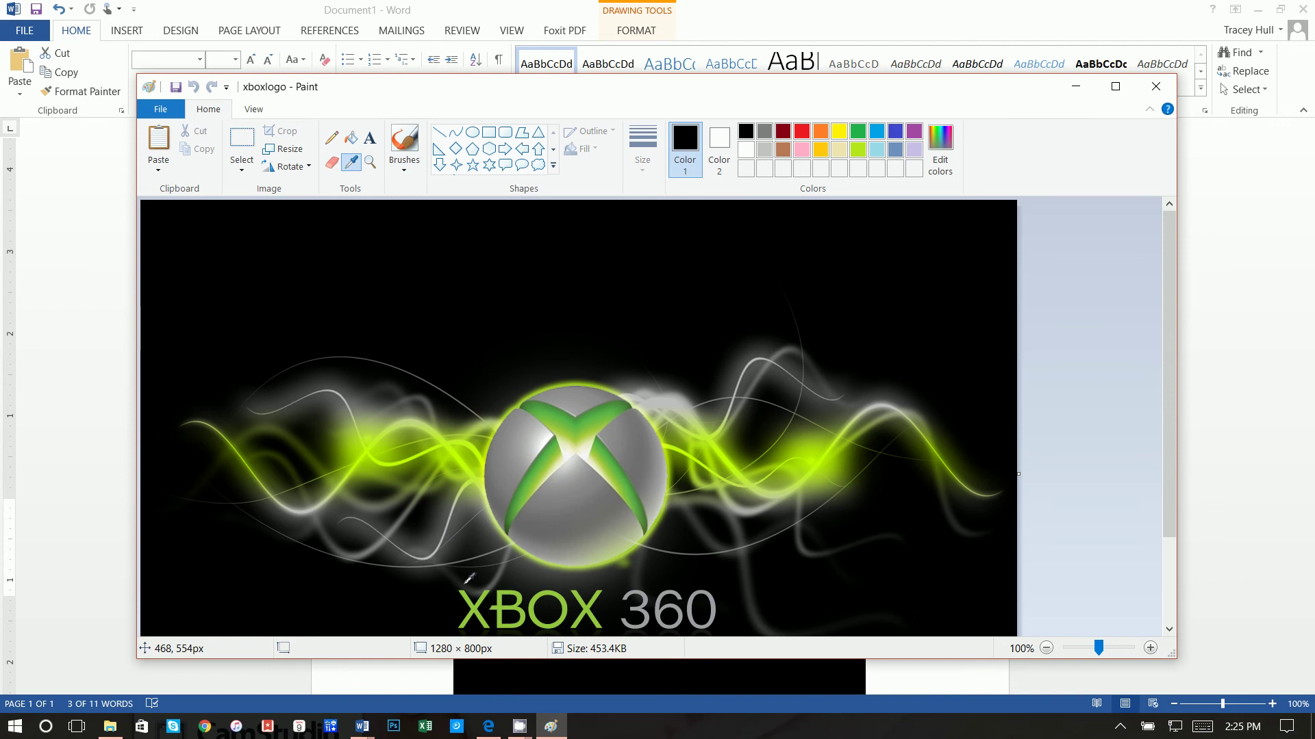
click(456, 445)
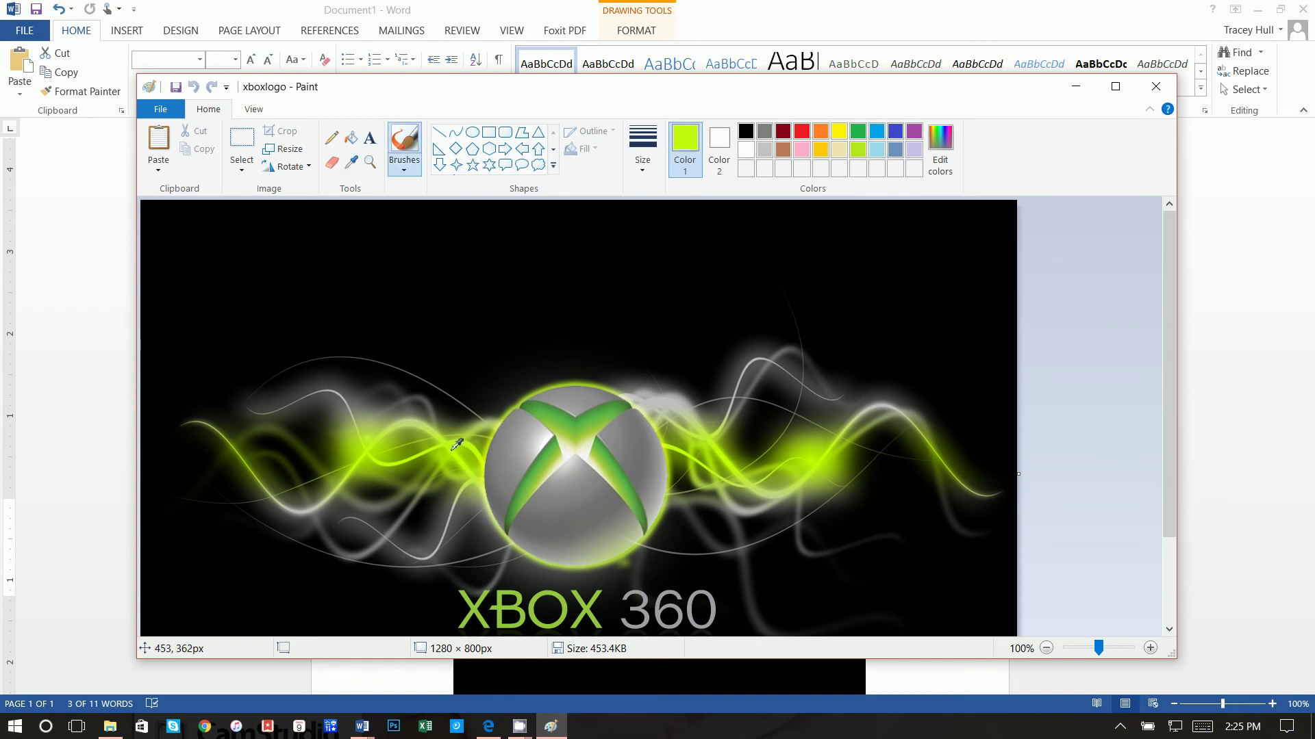
click(947, 149)
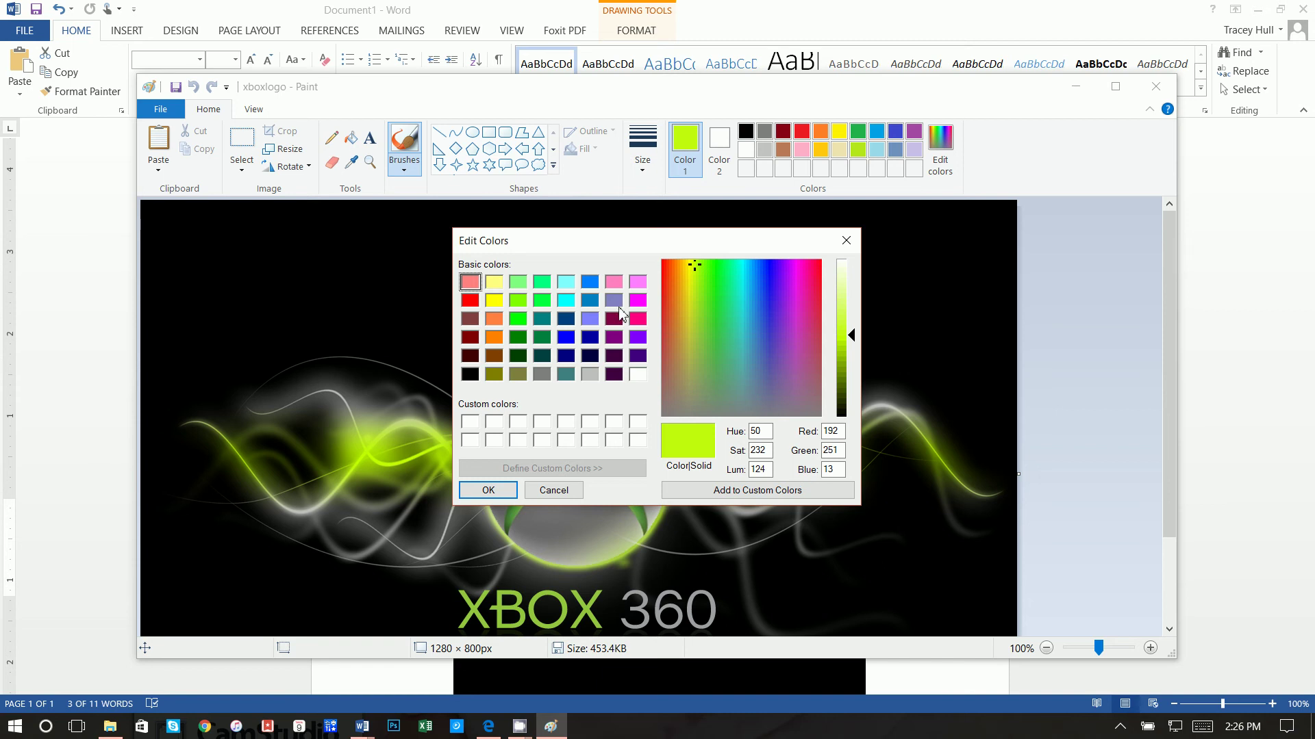
click(846, 241)
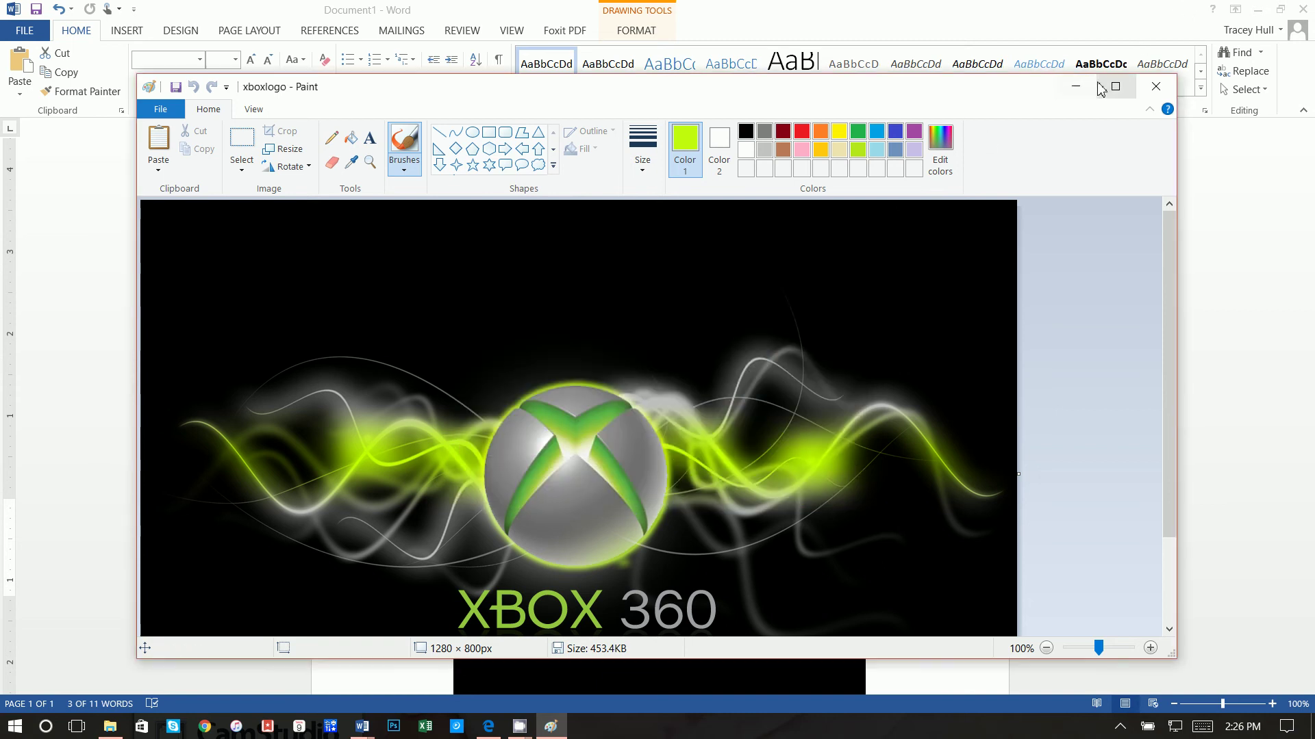
click(1075, 87)
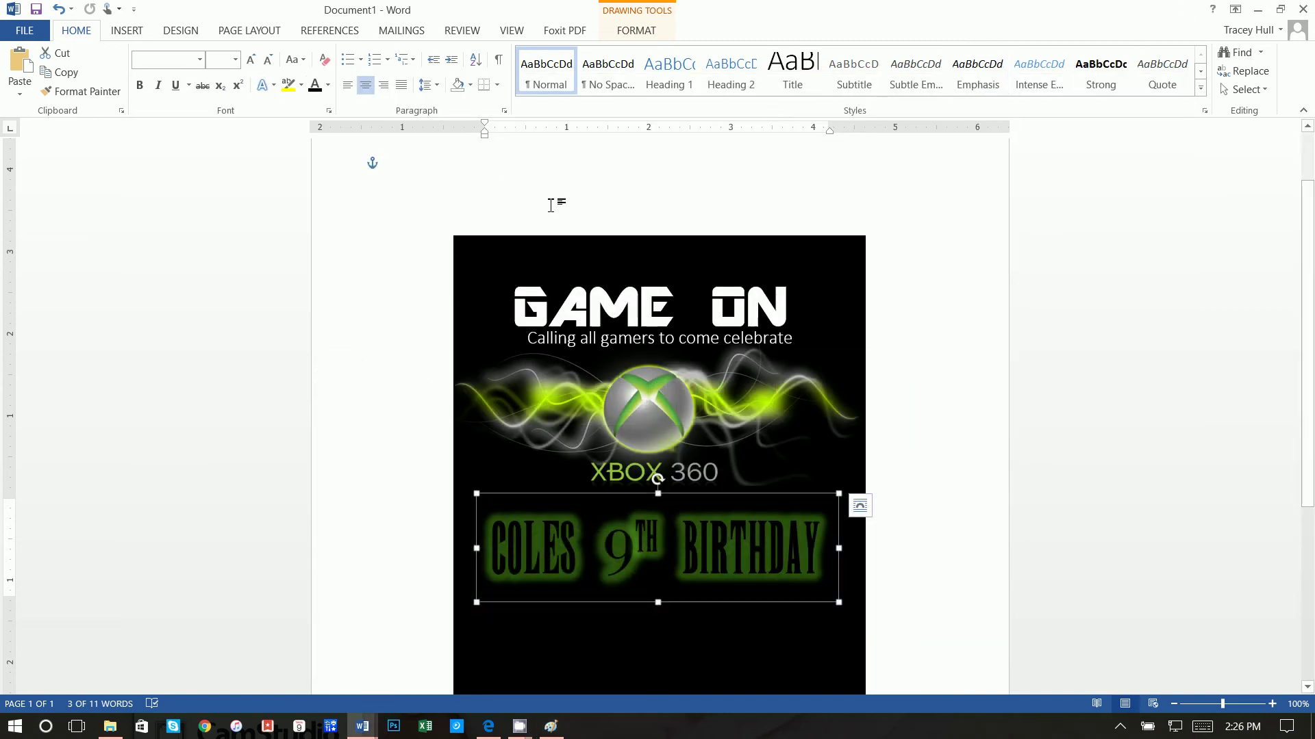
Set the birthday line's glow colour to RGB 192/251/13
click(274, 85)
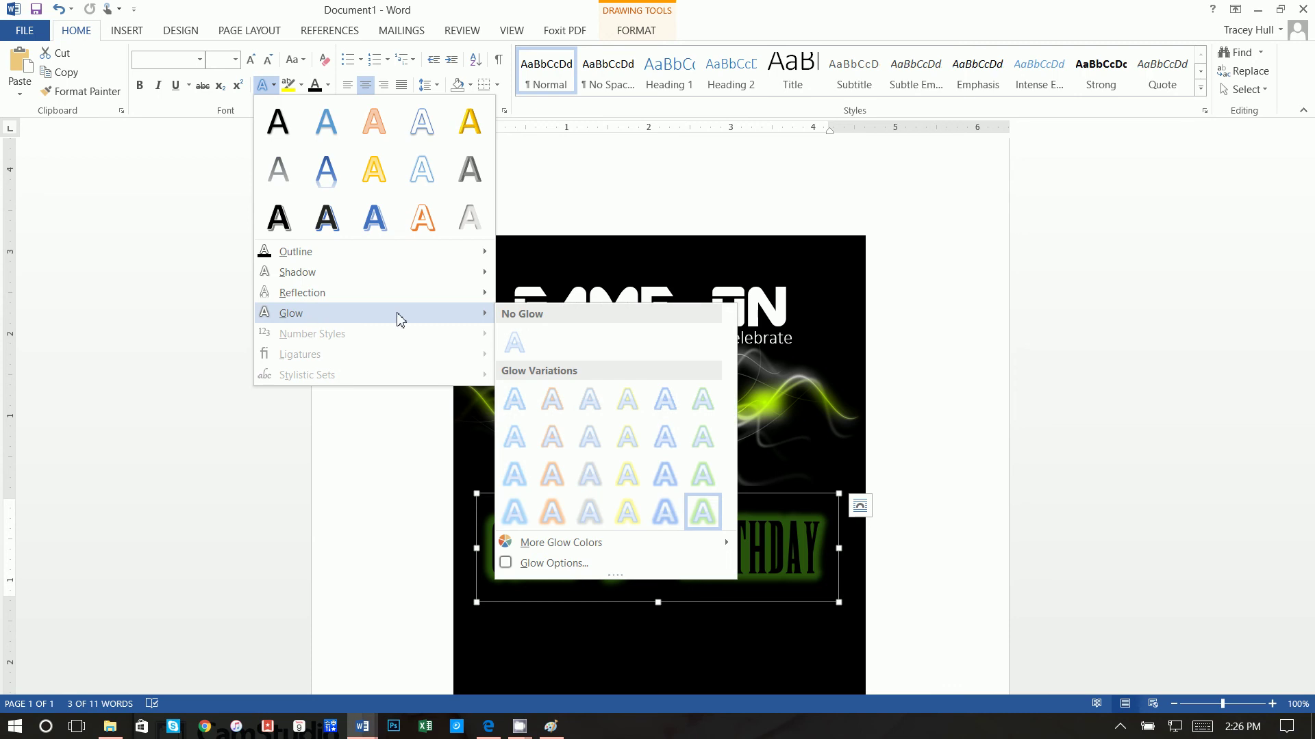
mouse_move(540, 544)
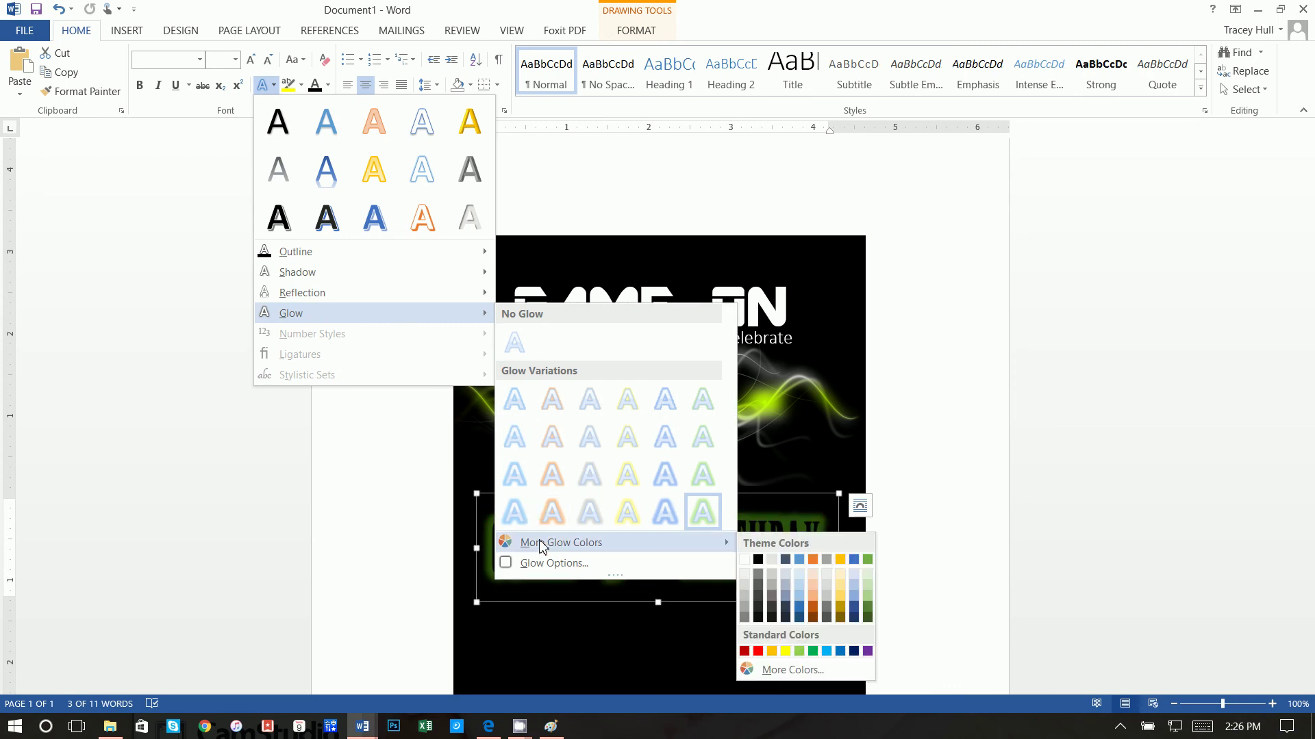
click(765, 670)
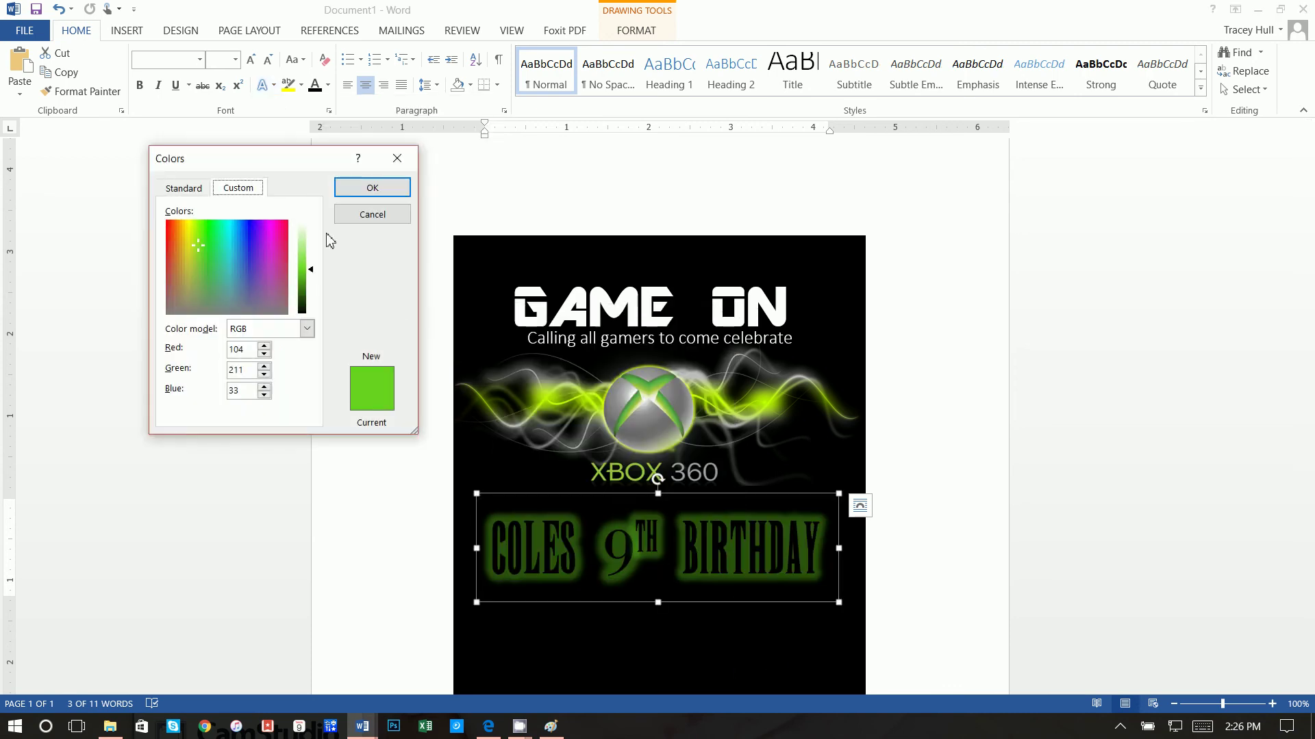
double_click(236, 350)
text(192)
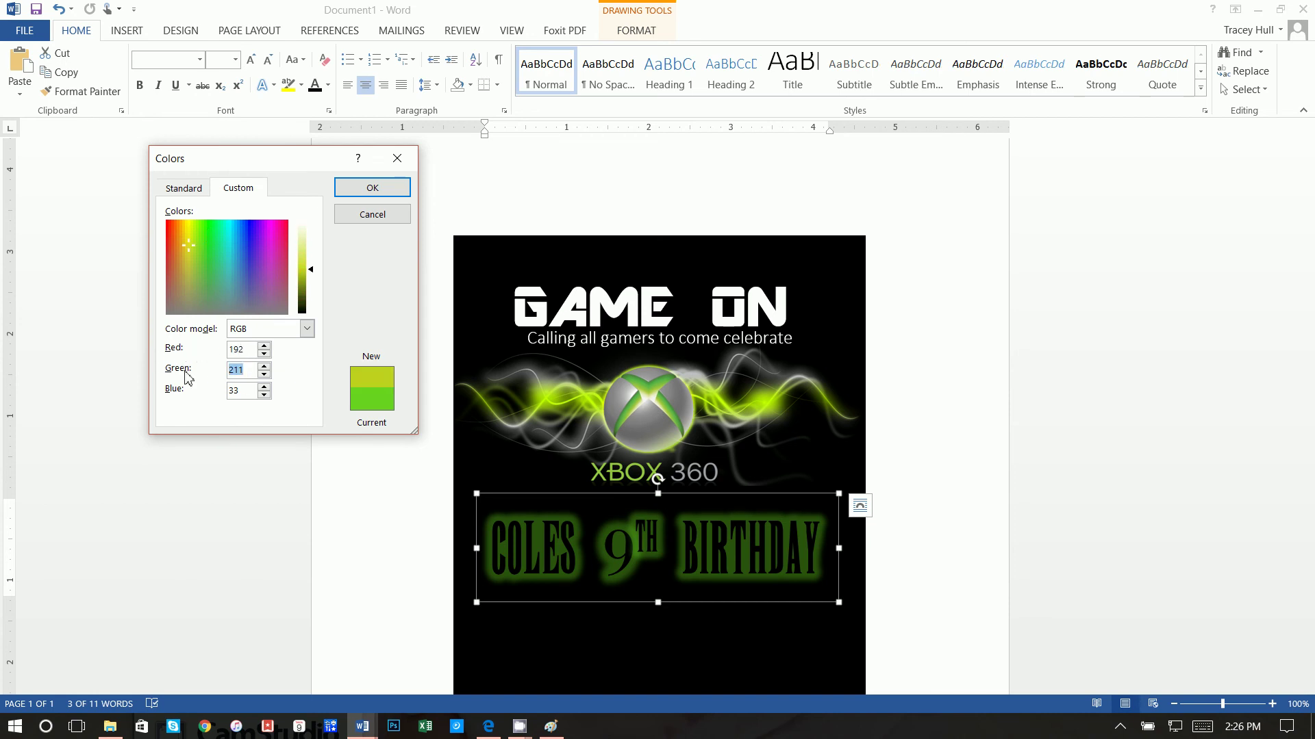
text(251)
key(Tab)
text(13)
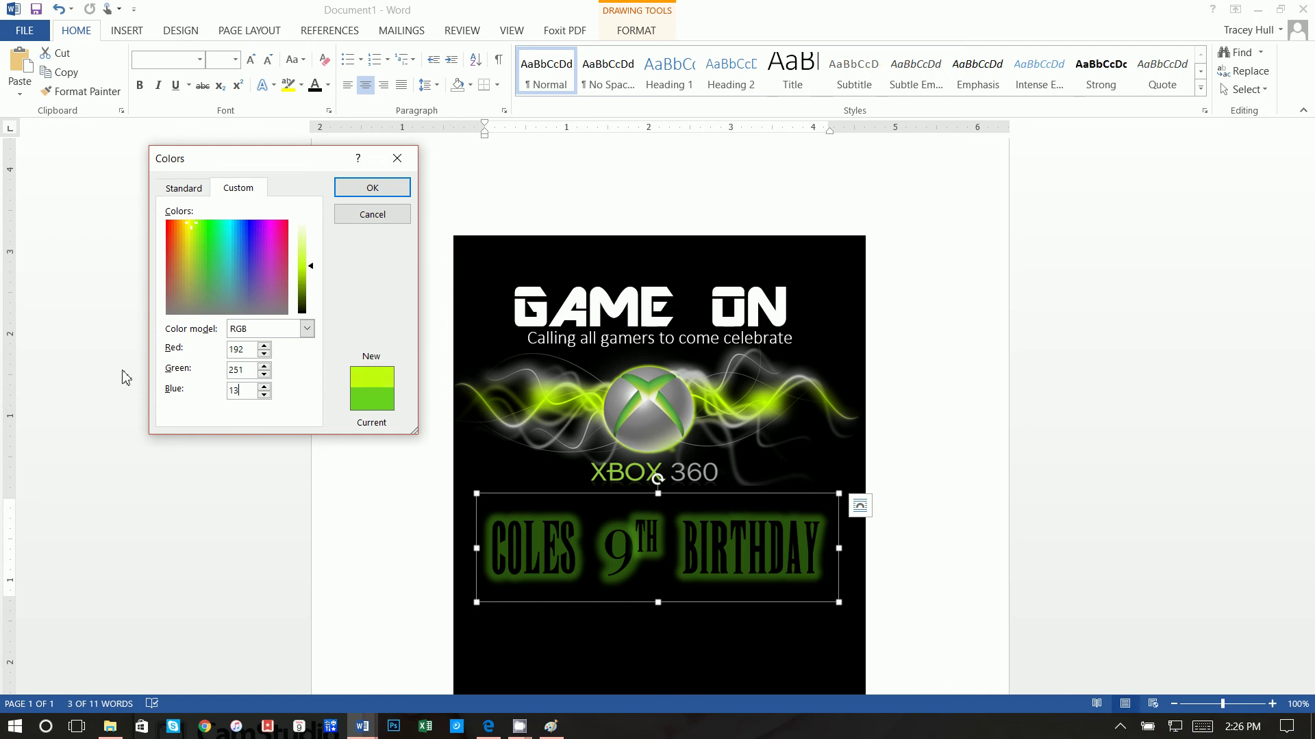
click(379, 193)
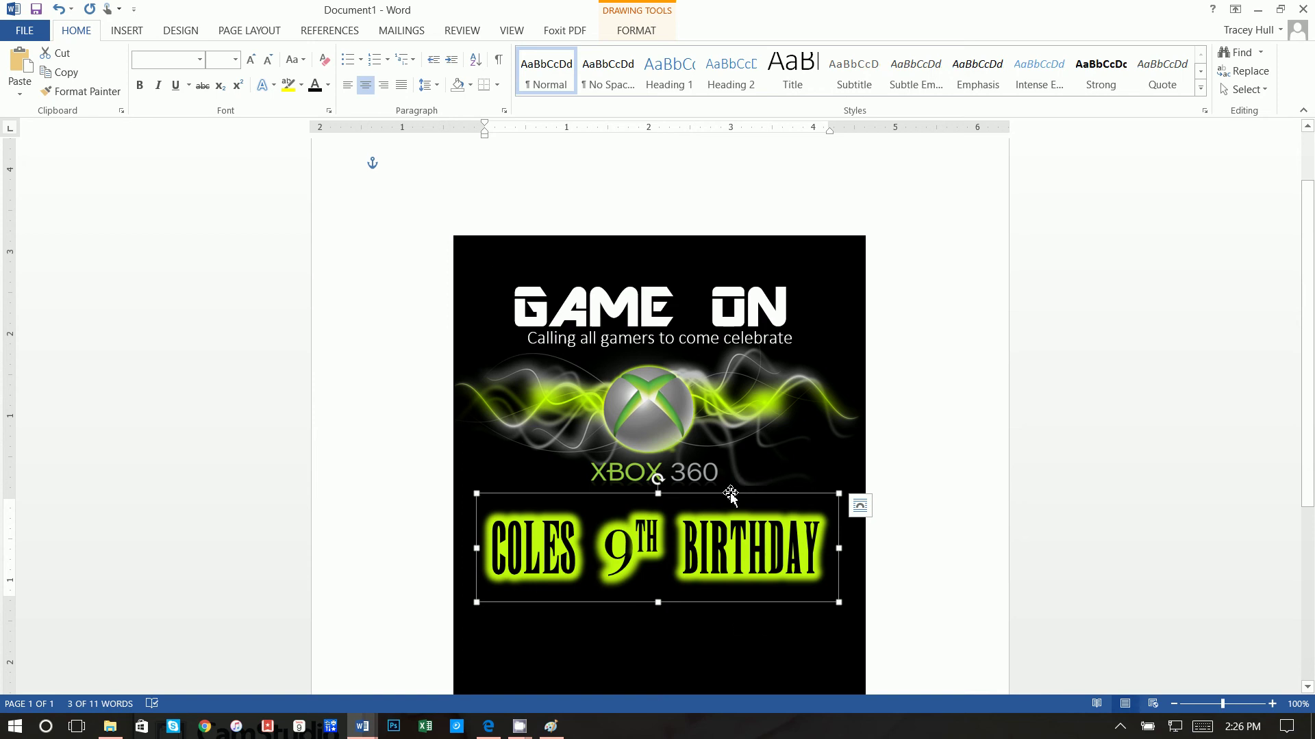
Reposition the birthday title box so it sits centred just under the XBOX 360 banner
drag(731, 495, 739, 470)
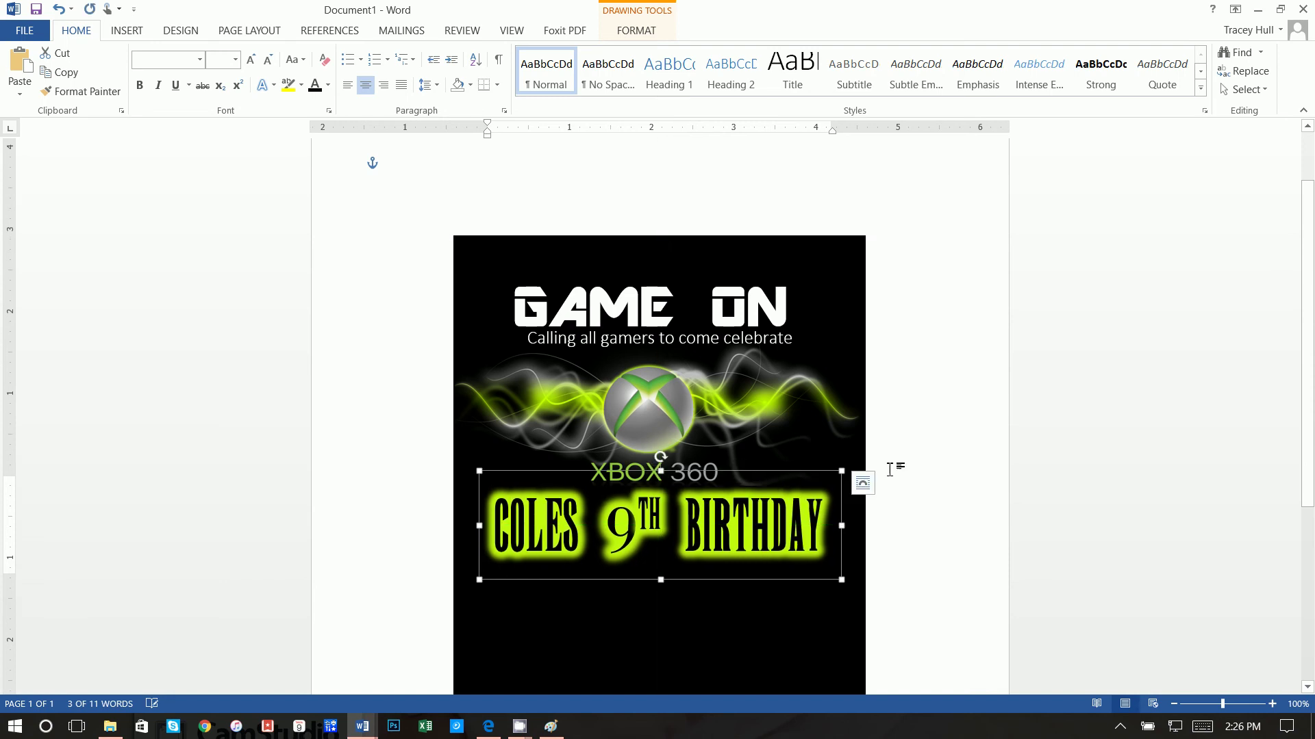
click(911, 465)
scroll(724, 335, down, 3)
click(723, 336)
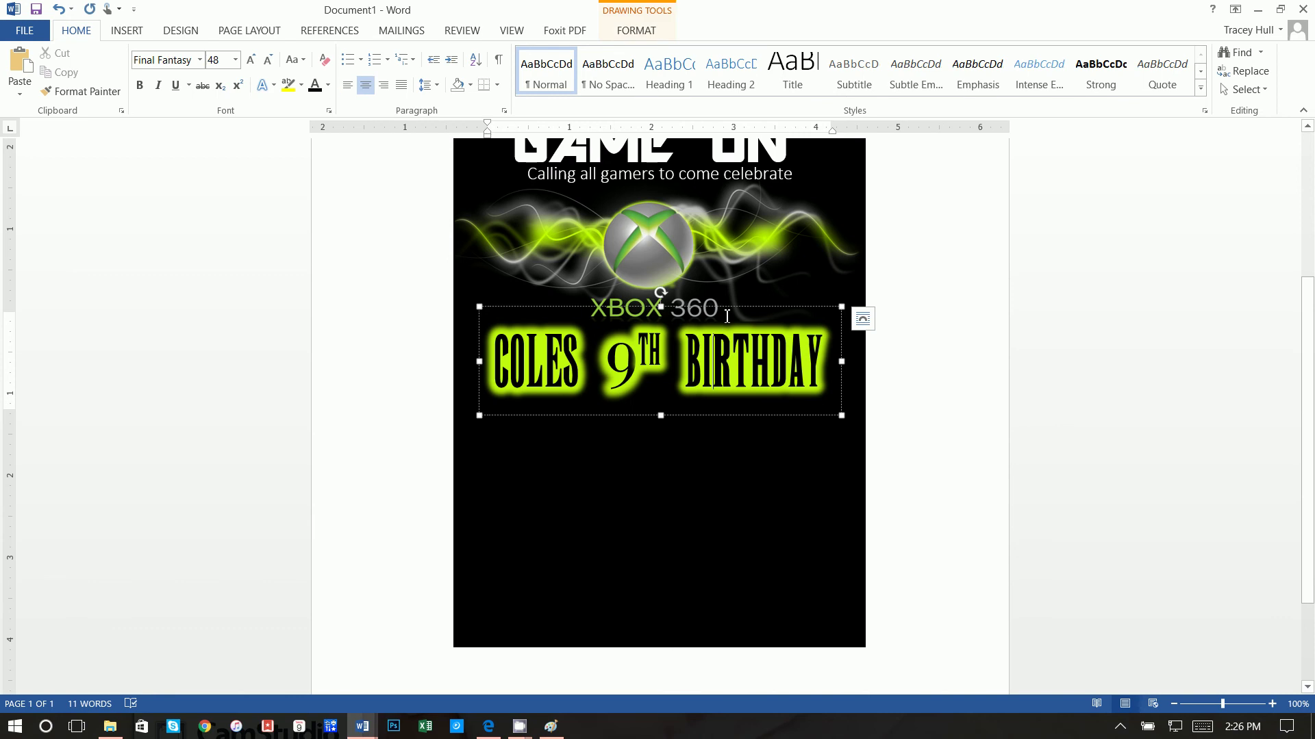
drag(725, 309, 719, 322)
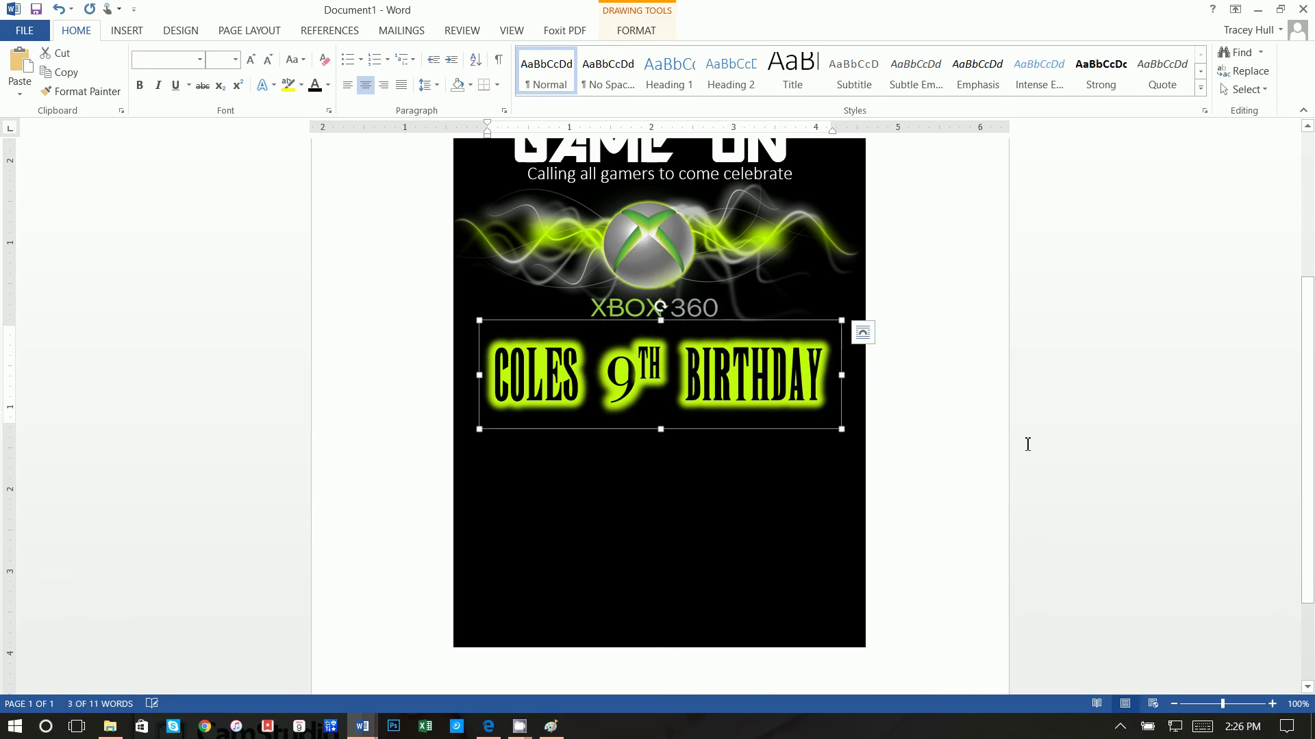
click(1027, 445)
scroll(939, 337, up, 3)
click(122, 33)
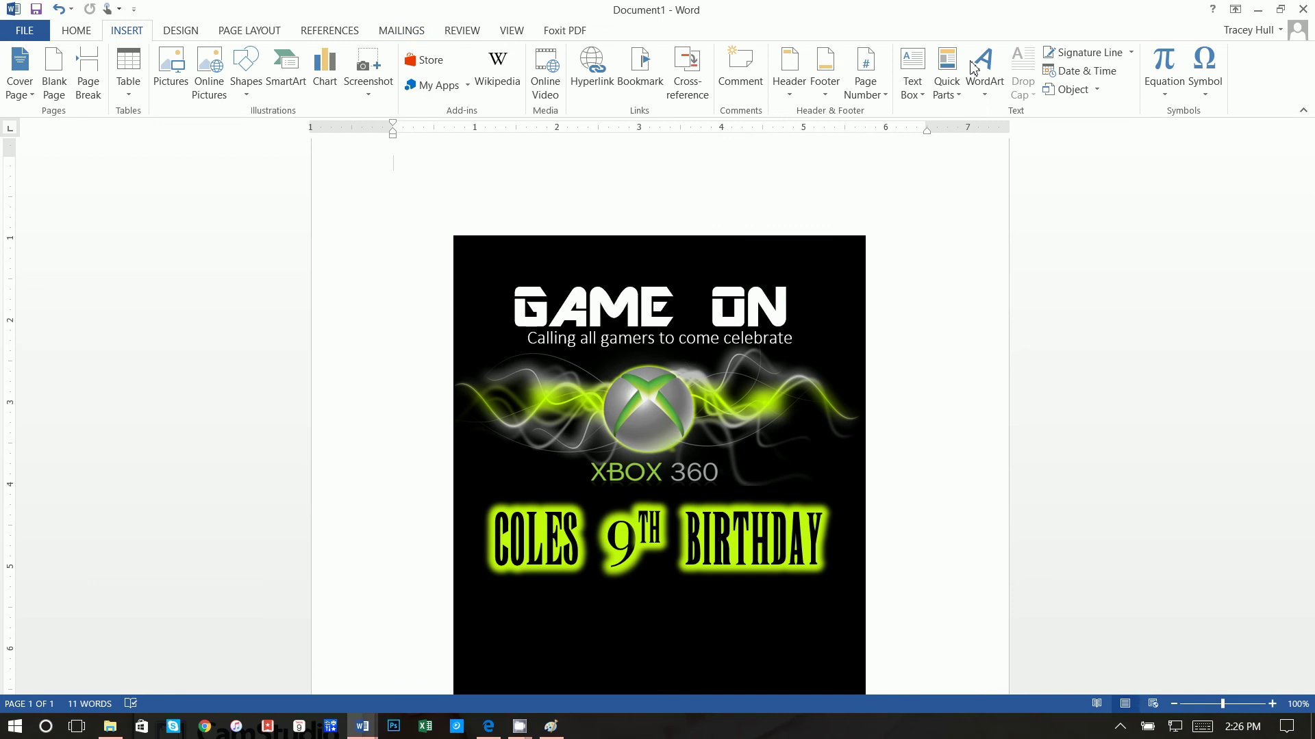
Draw a text box below the birthday title reading IT'S GAME TIME, with No Fill
click(912, 72)
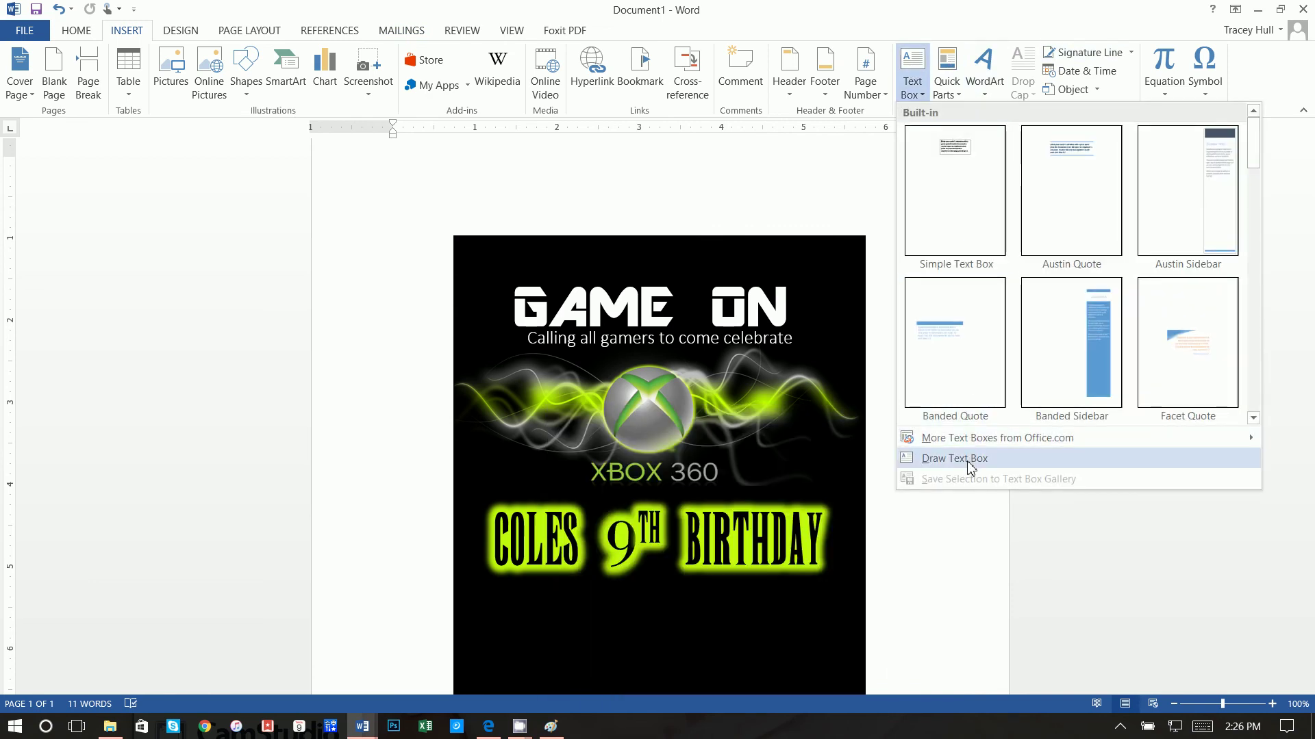
click(953, 459)
mouse_move(494, 581)
mouse_down()
mouse_move(769, 623)
mouse_move(831, 614)
mouse_up()
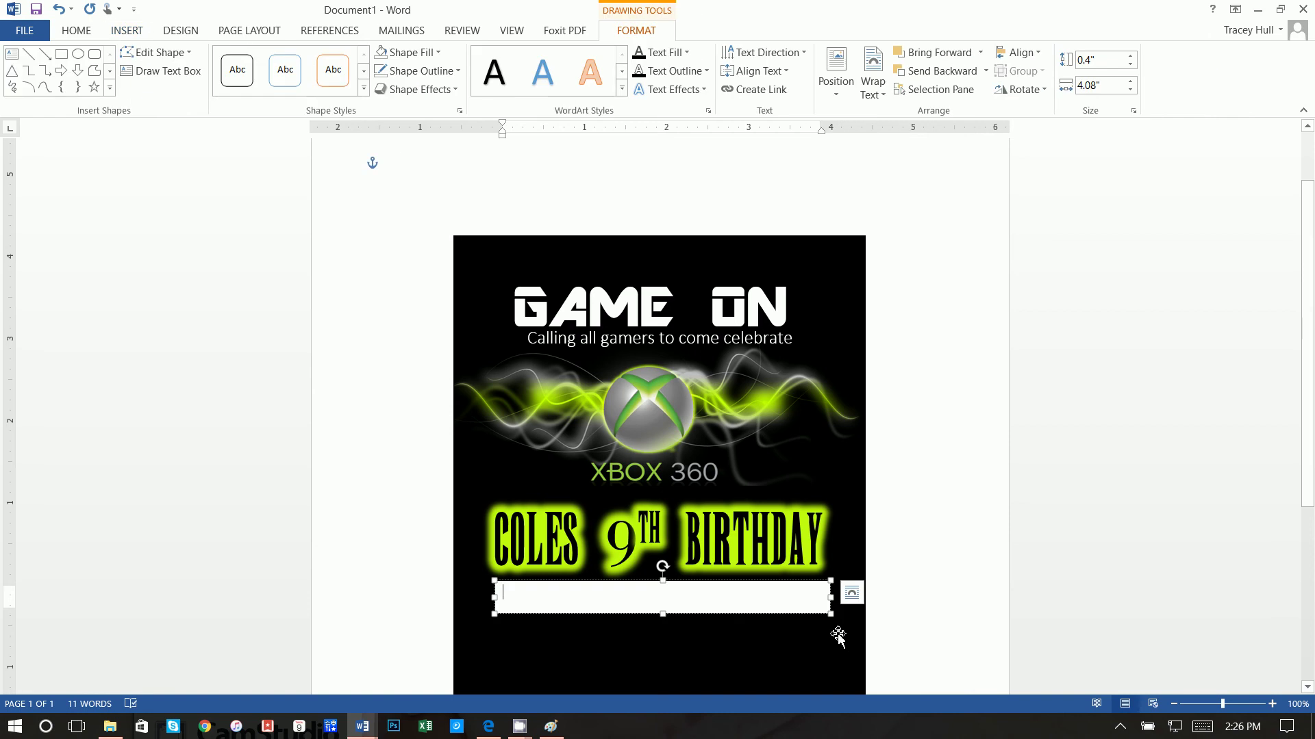
text(IT’S)
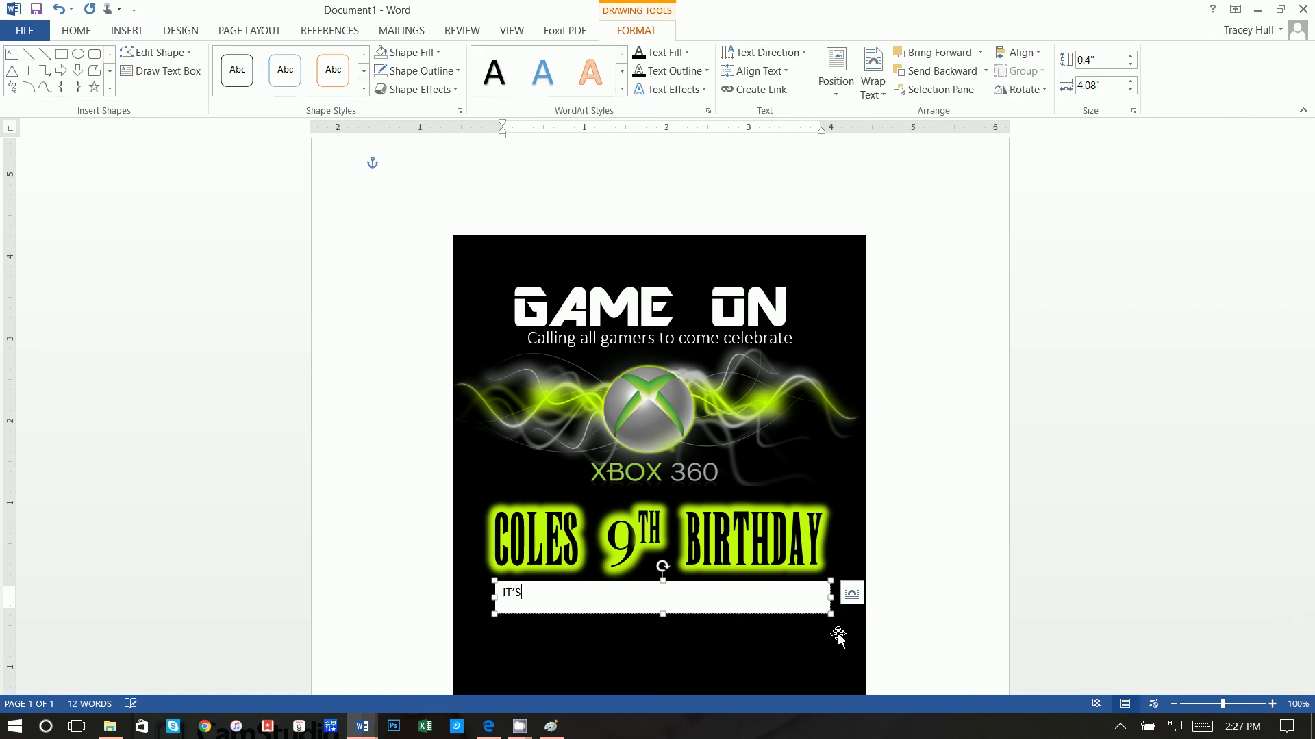
text('S GAME TIME)
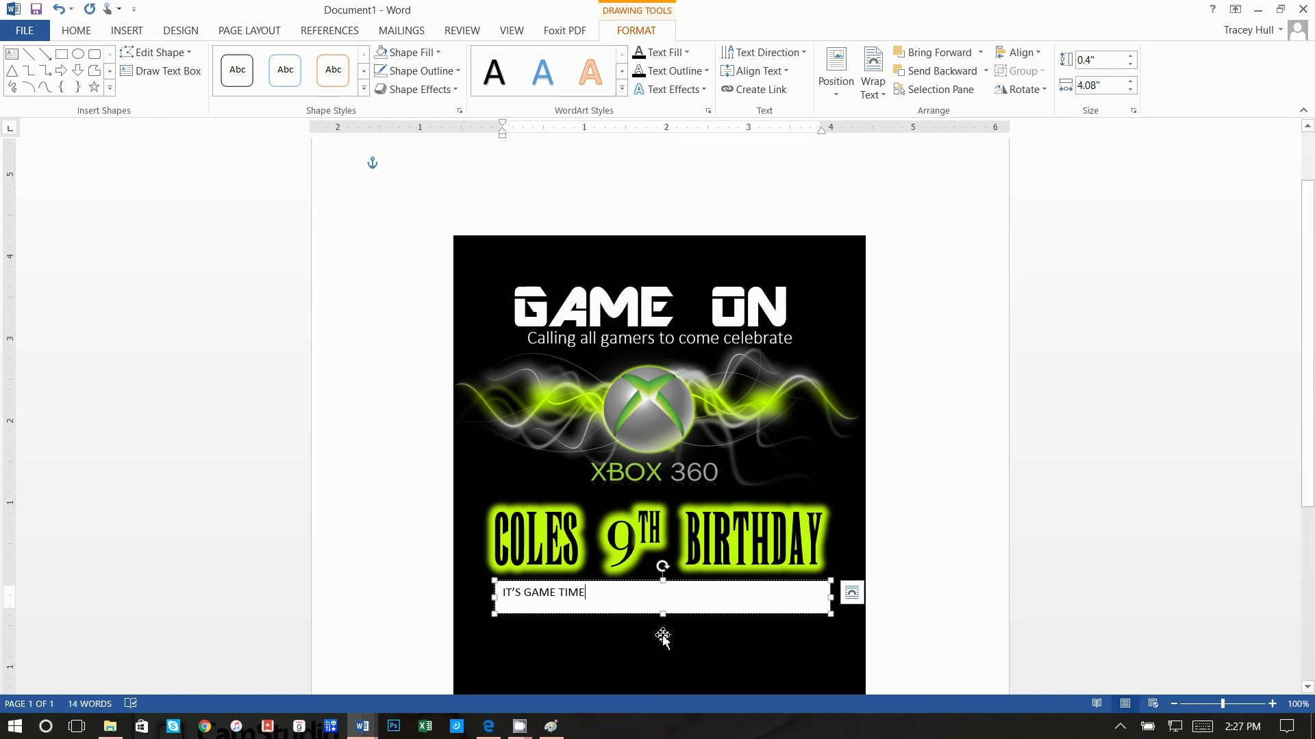
drag(591, 595, 498, 596)
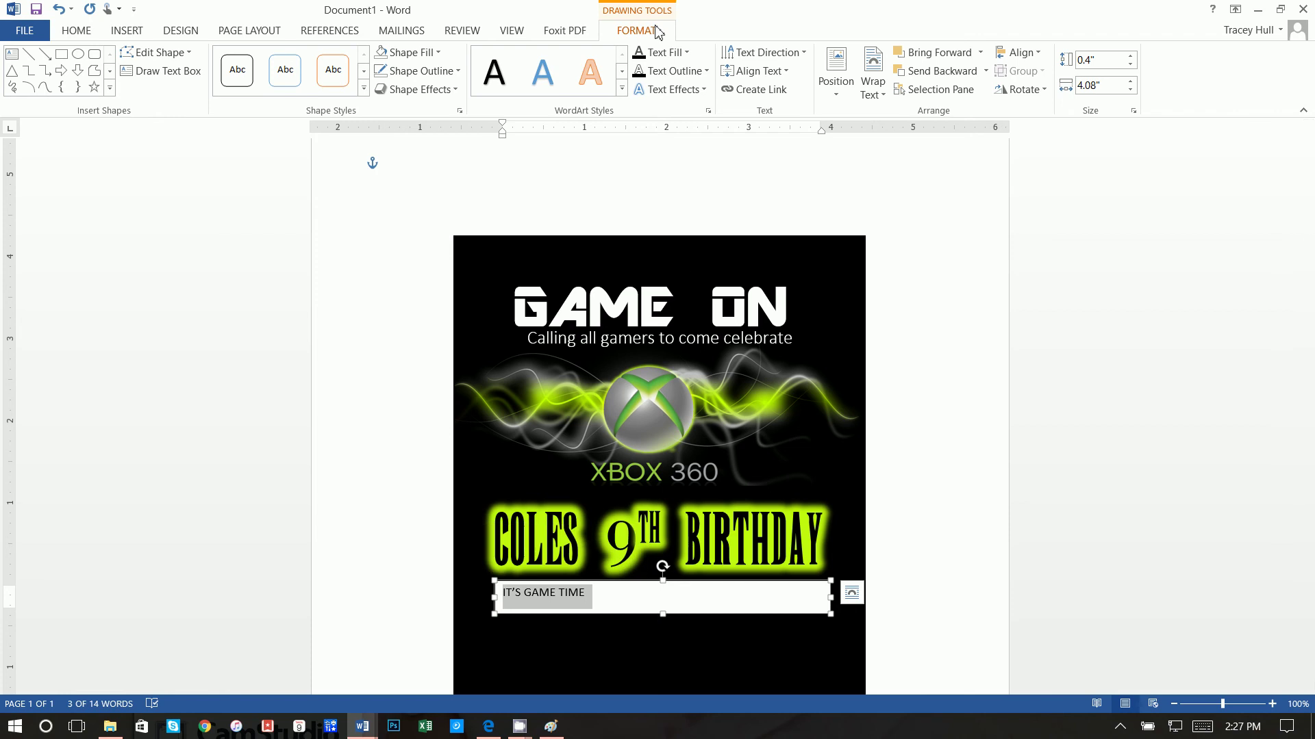
click(394, 55)
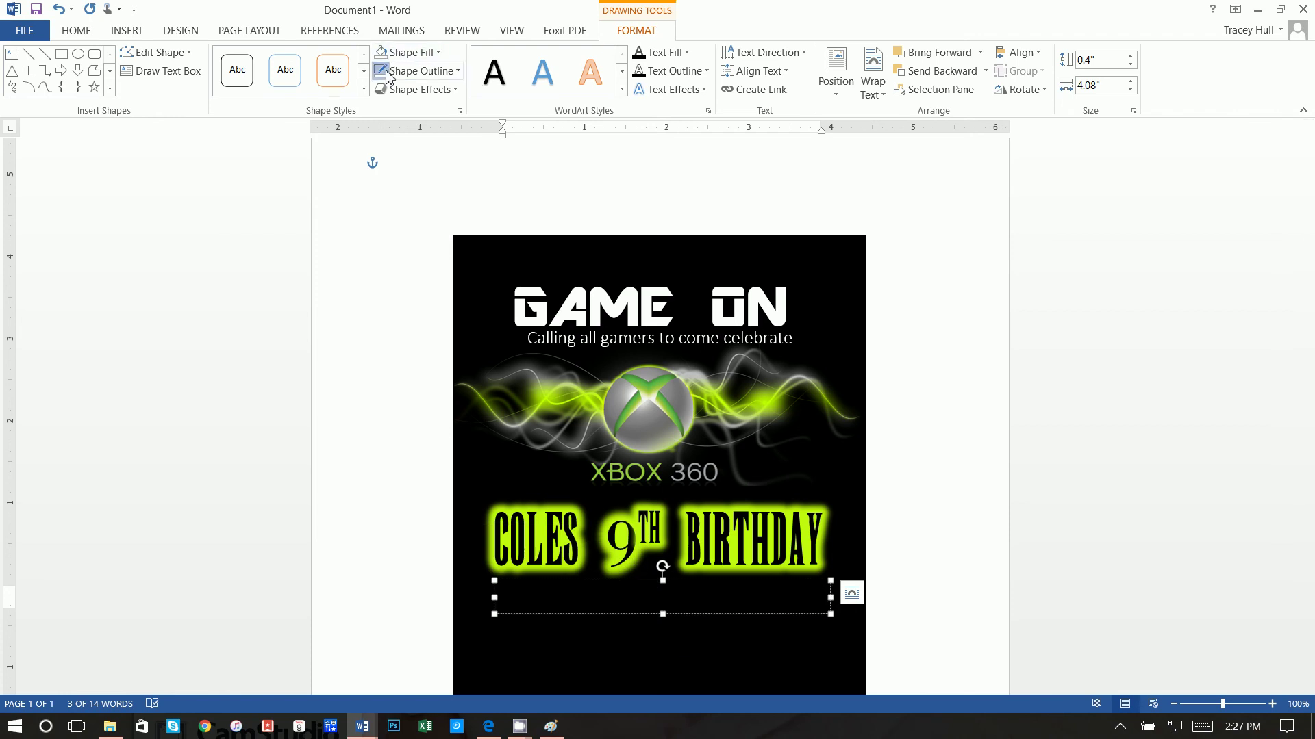
click(76, 30)
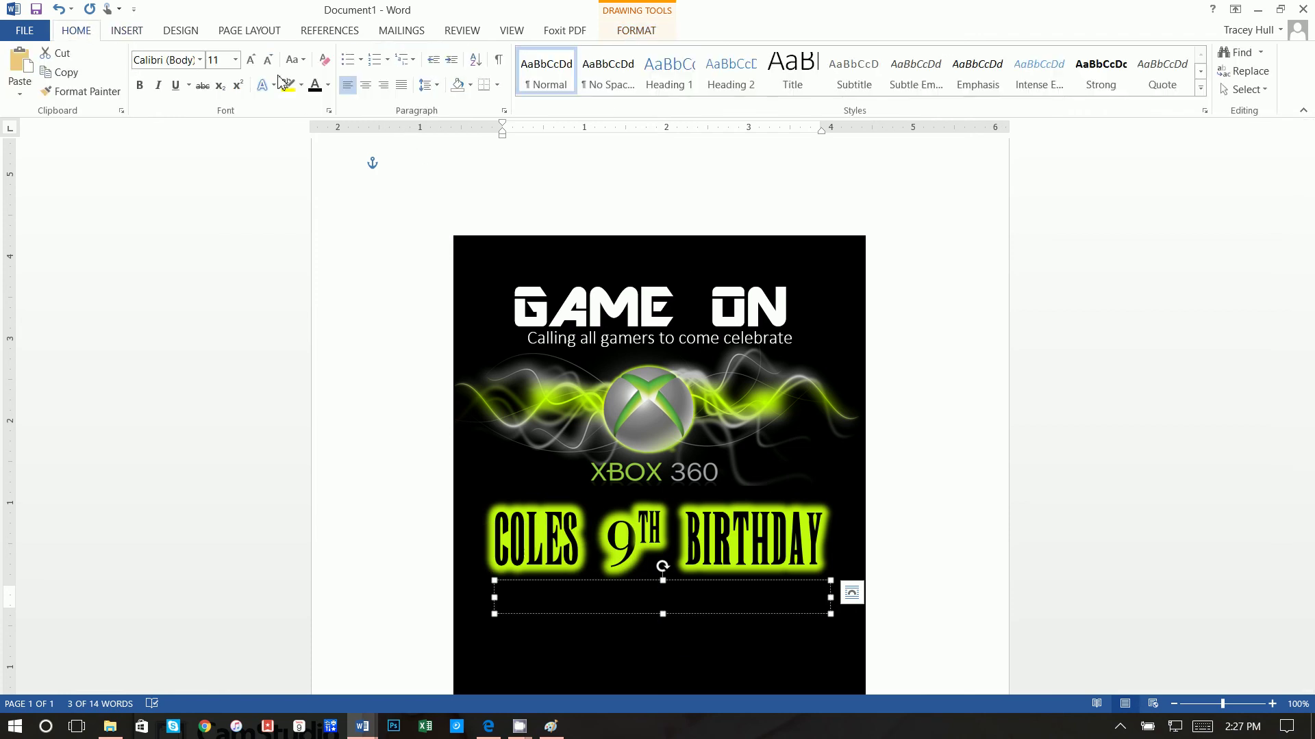
Format IT'S GAME TIME as white, centred, 18-point Joystix Monospace text
click(328, 85)
click(315, 141)
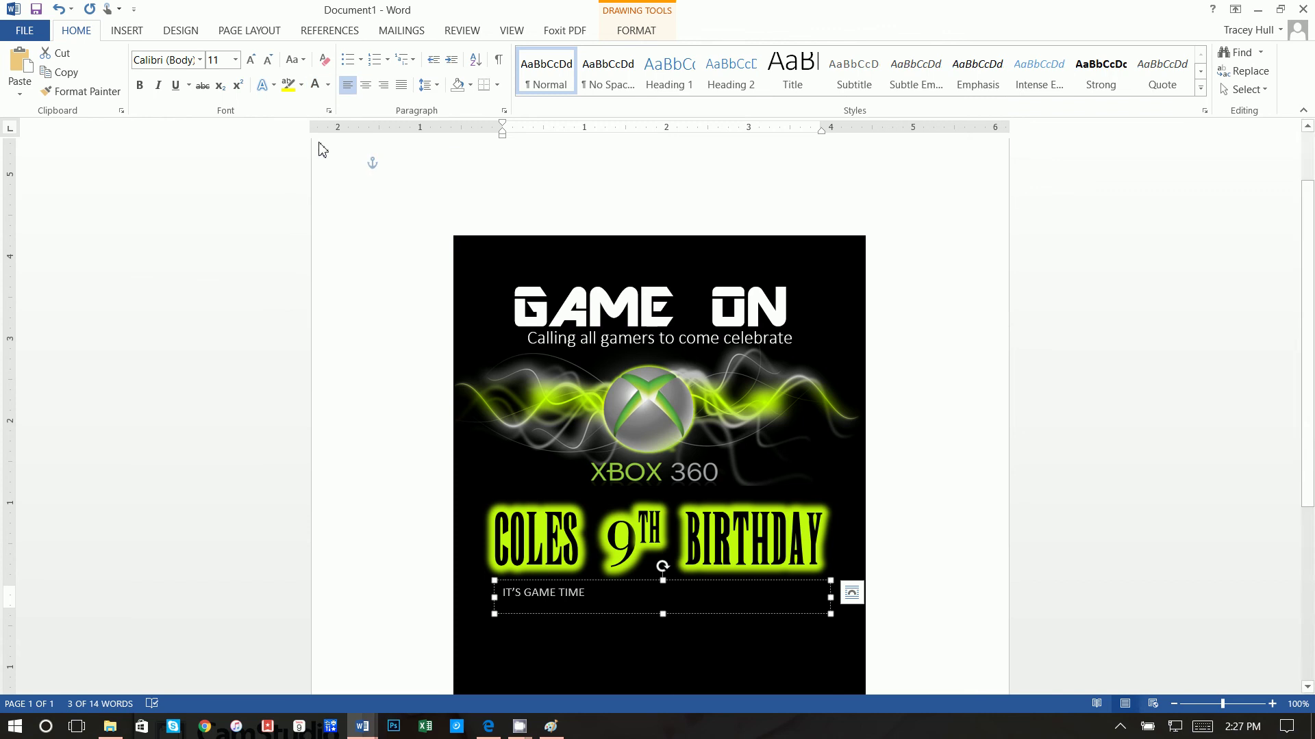
click(199, 59)
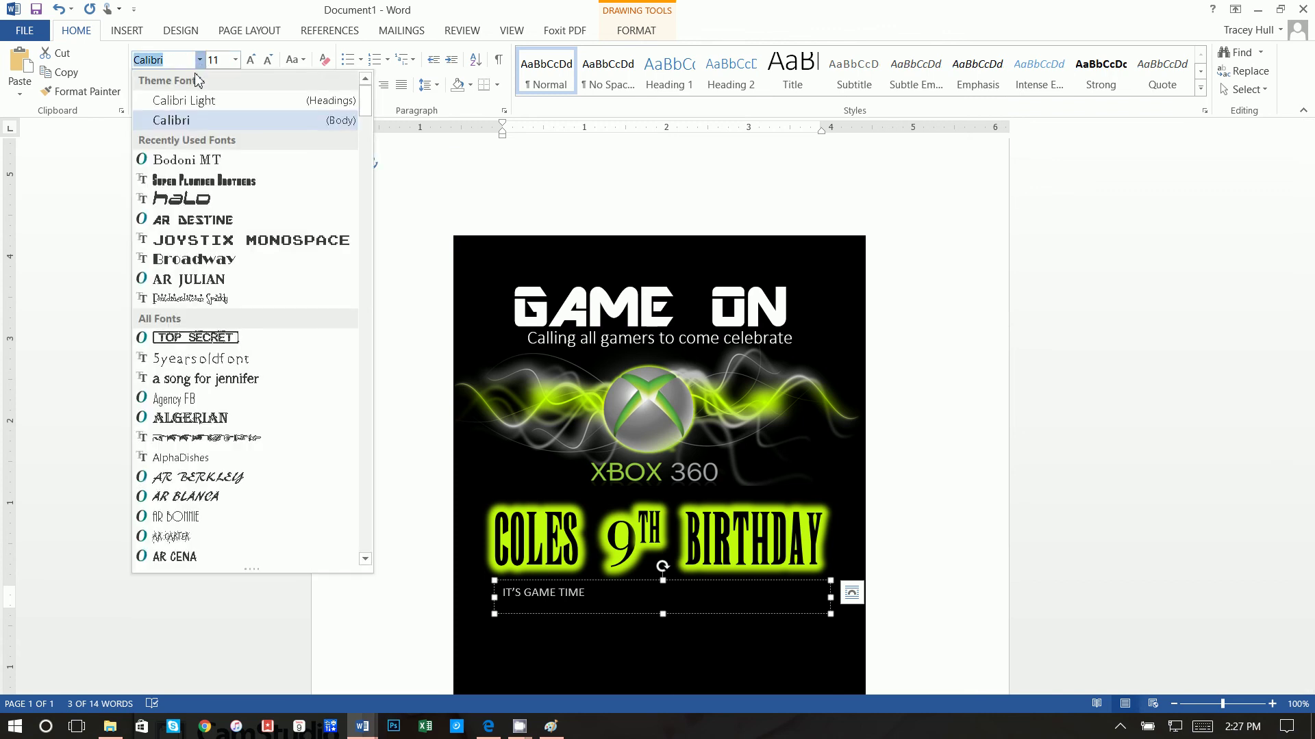
click(236, 241)
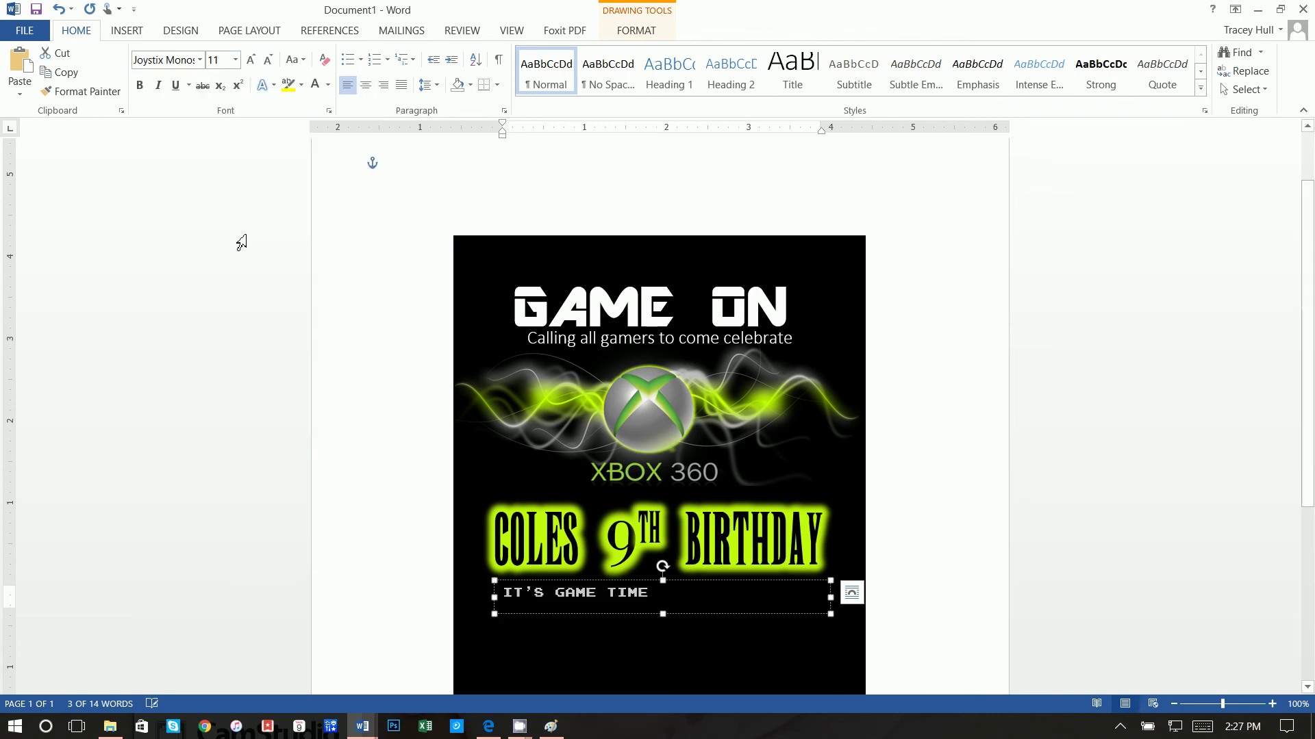
click(365, 85)
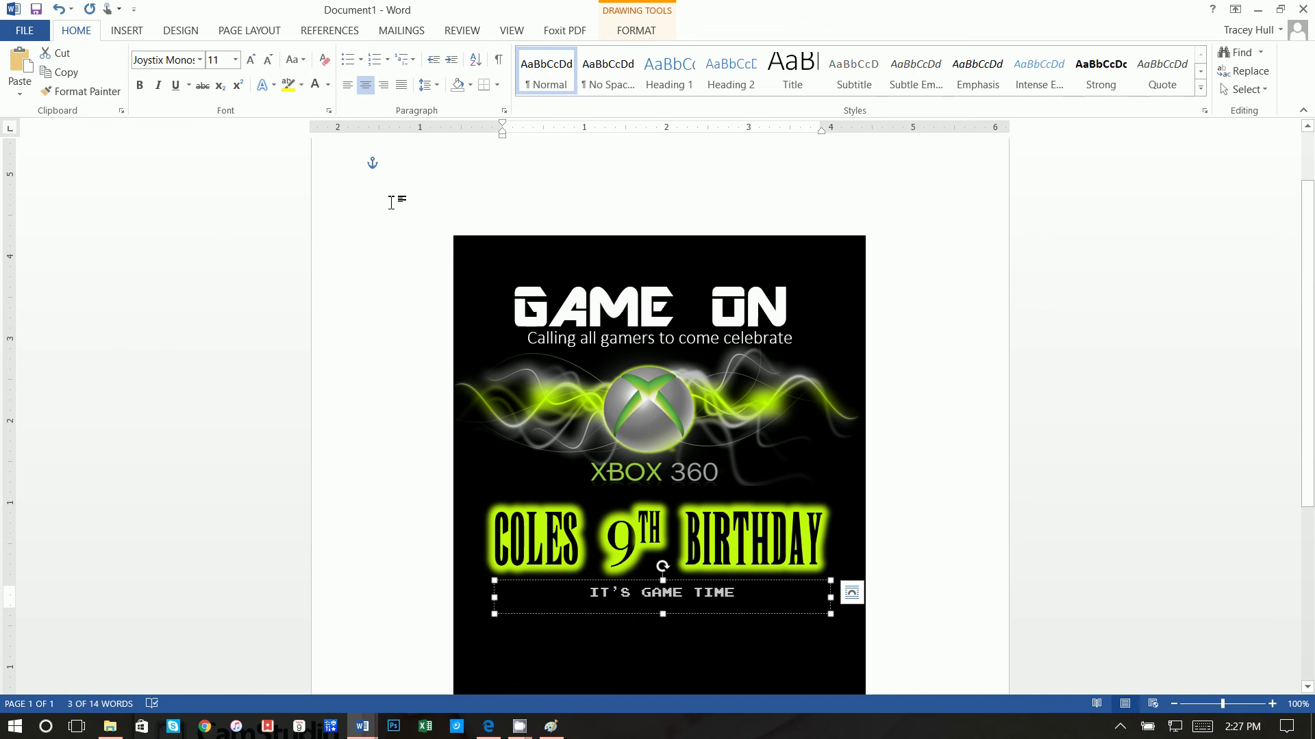
click(225, 61)
key(Return)
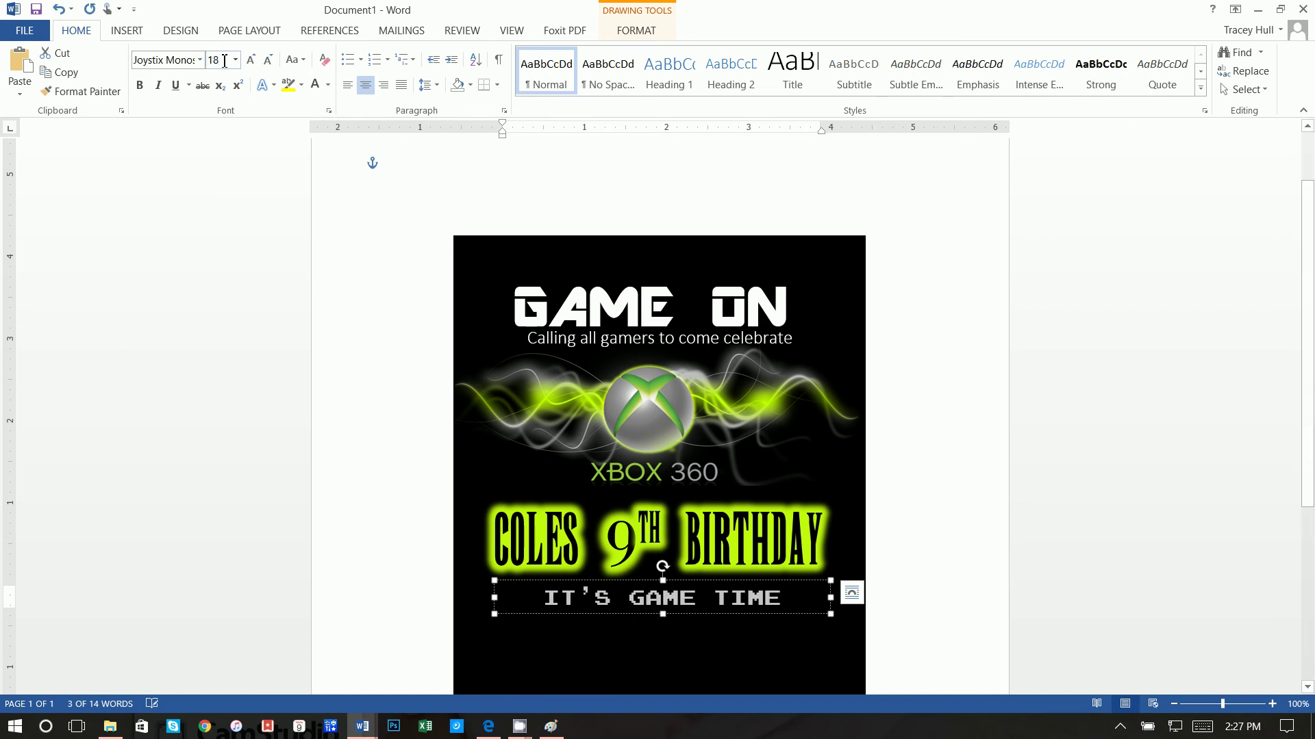
click(534, 606)
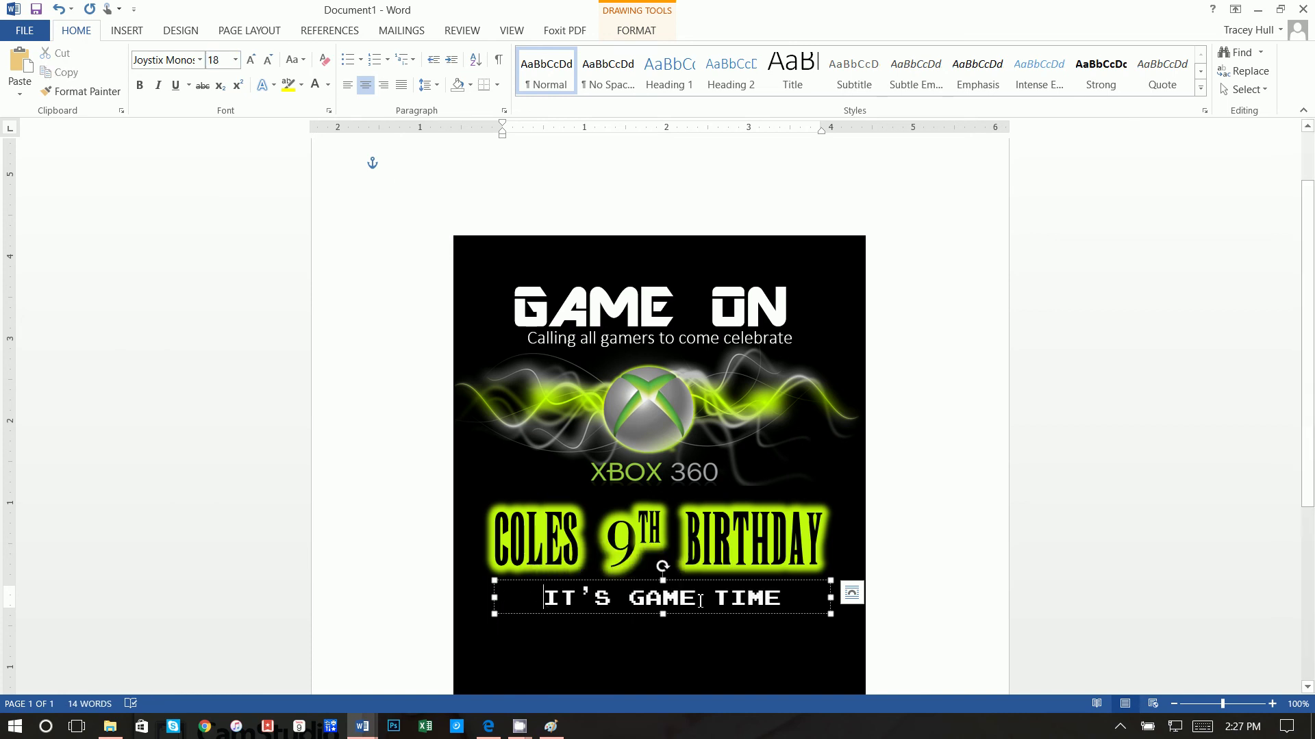
click(800, 601)
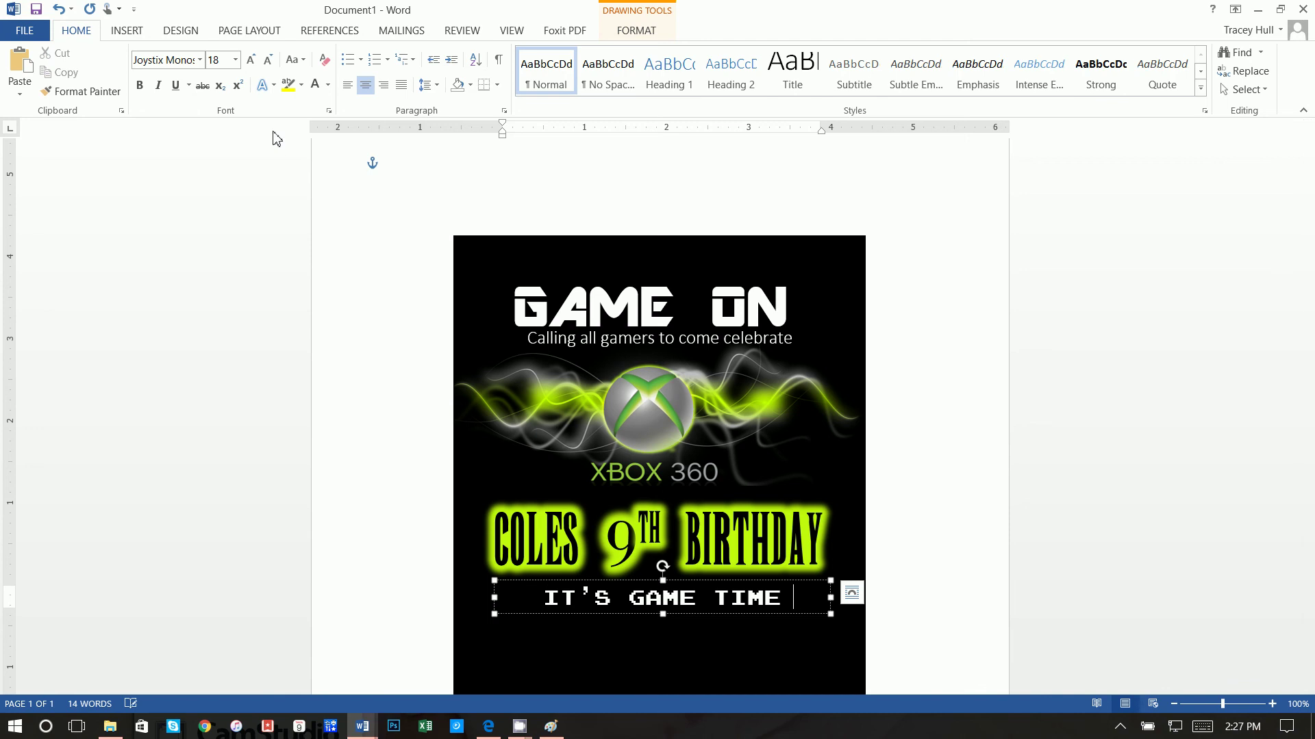
click(132, 31)
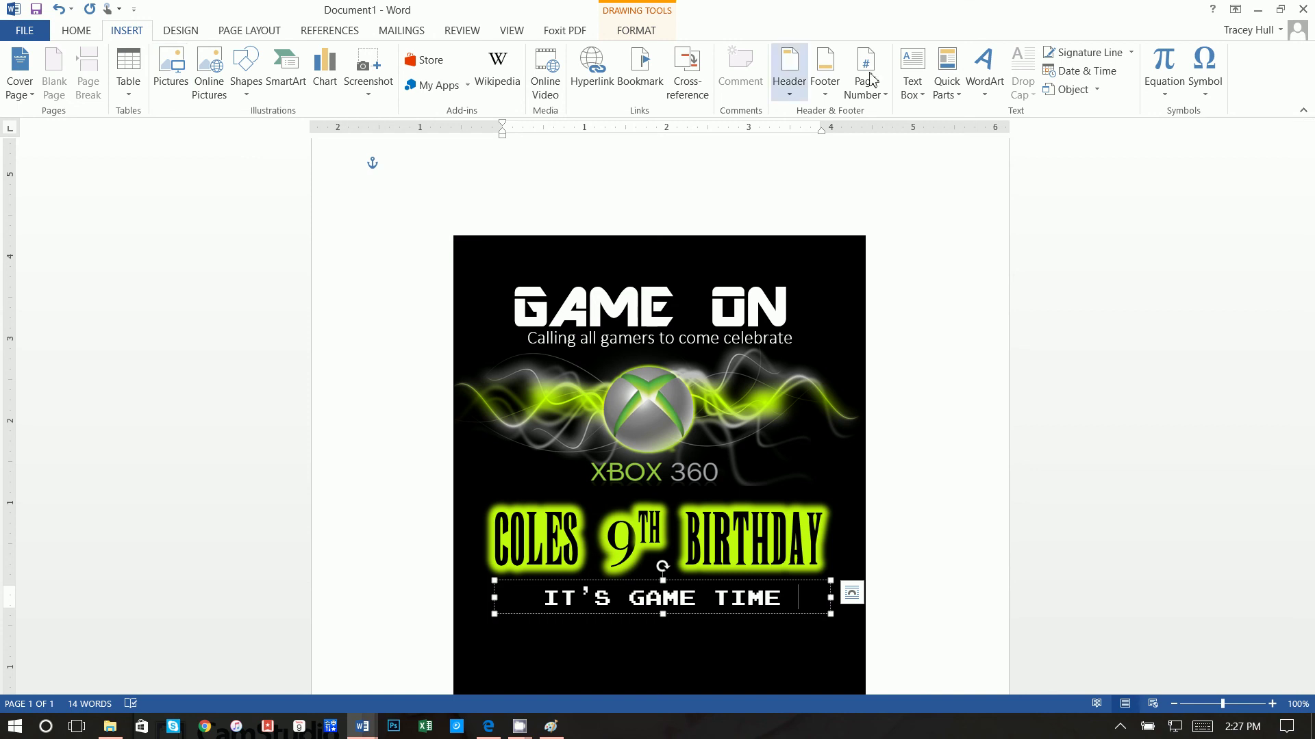
Insert a single ¤ symbol from Joystix Monospace after TIME
click(1204, 71)
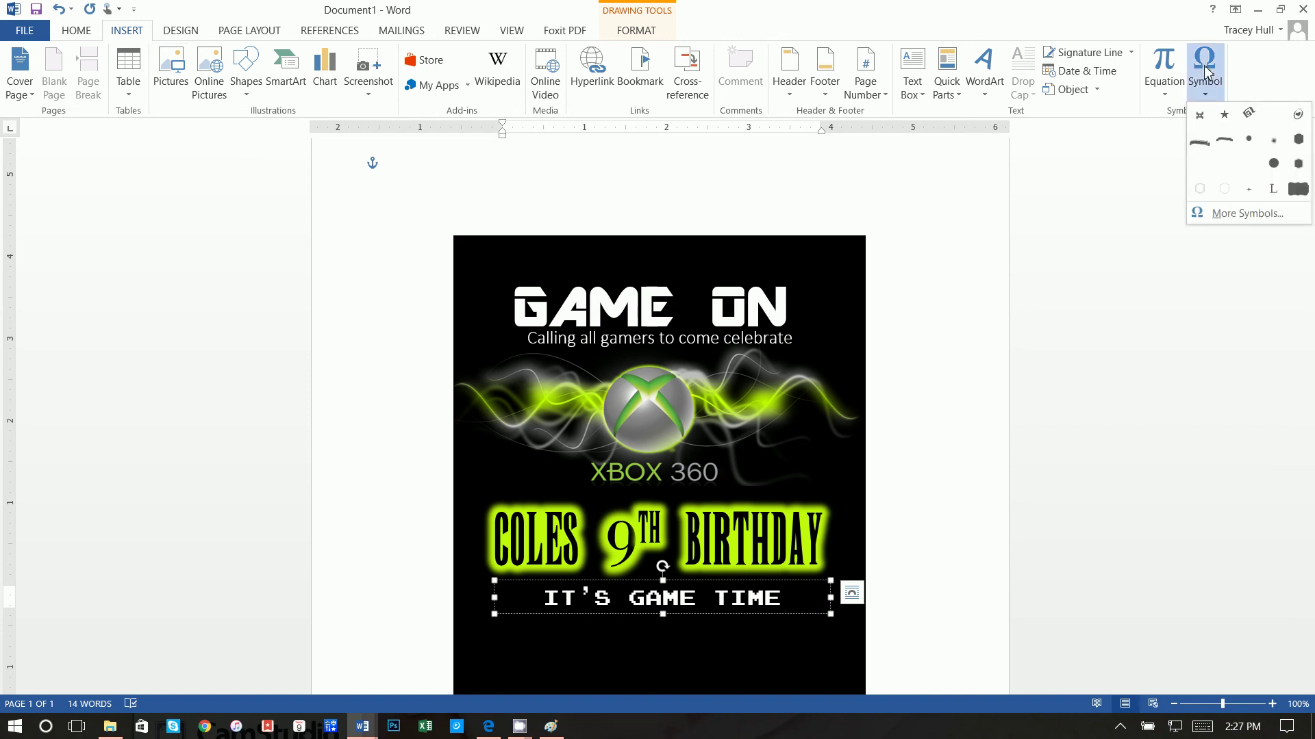
click(1214, 218)
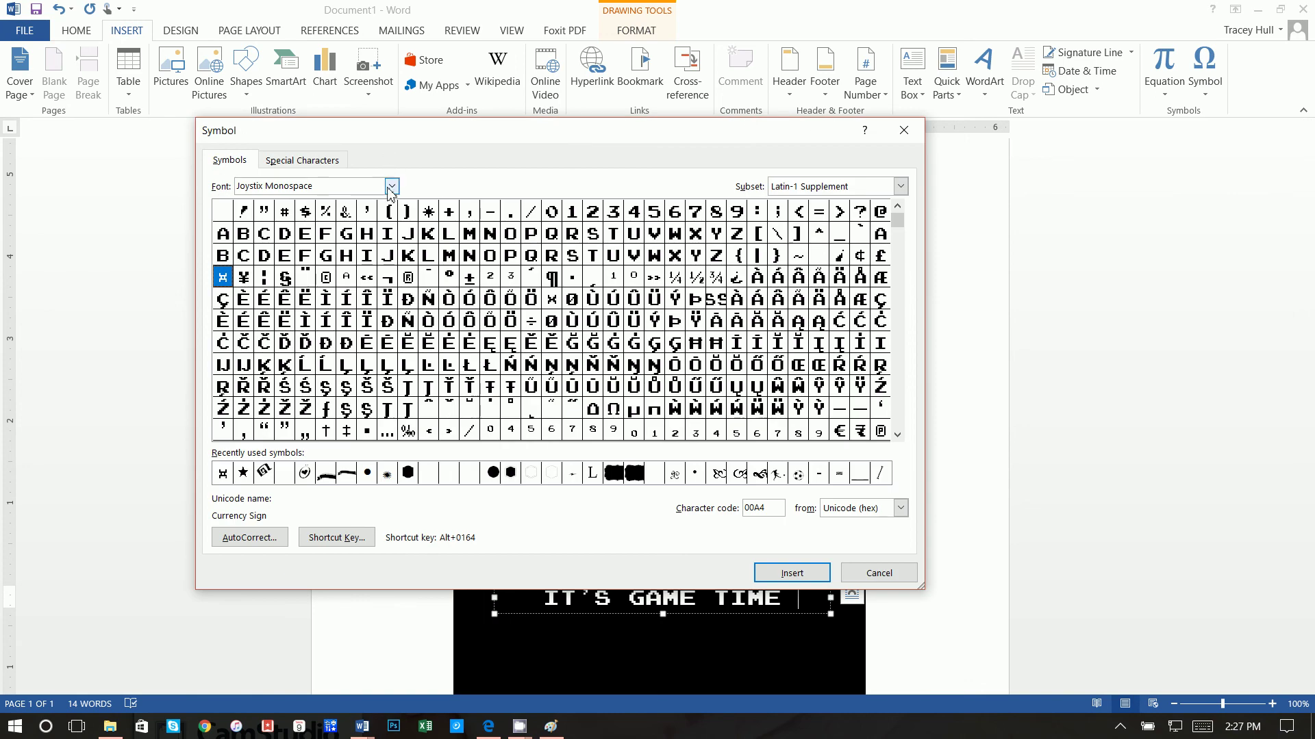
drag(322, 187, 235, 186)
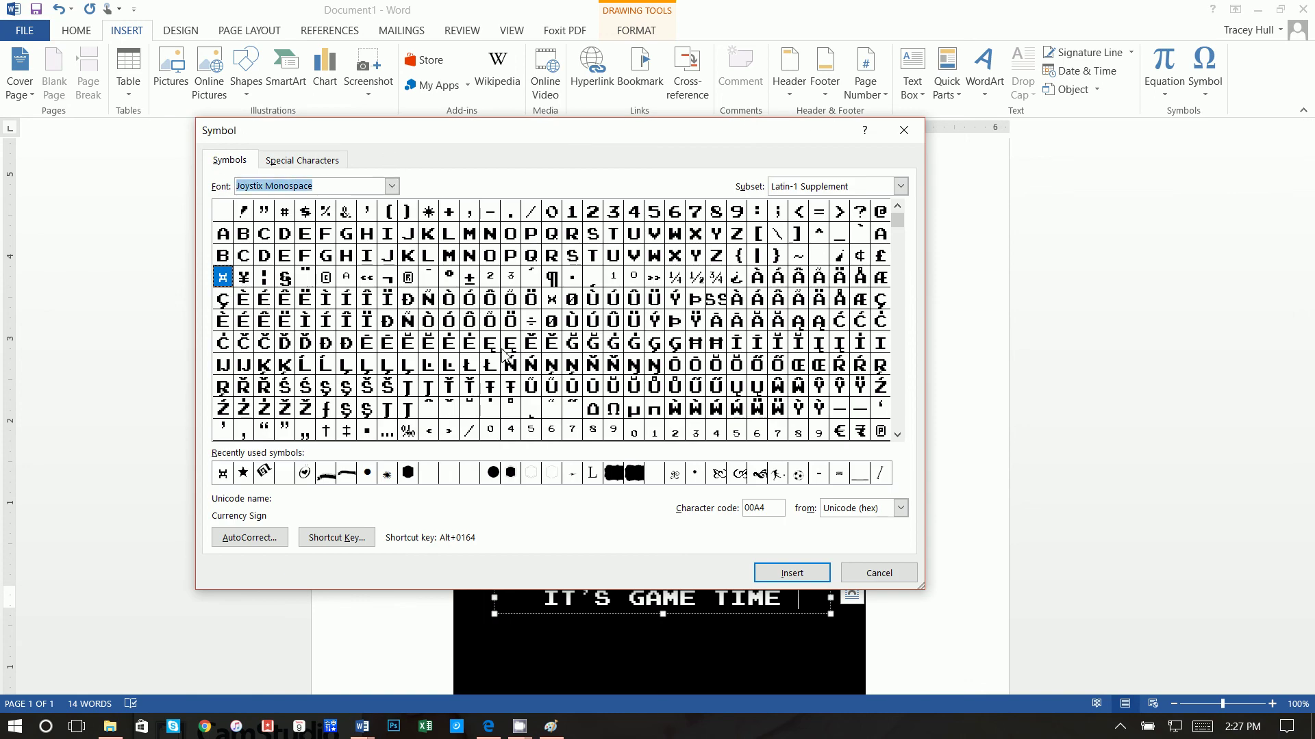
click(306, 186)
click(392, 188)
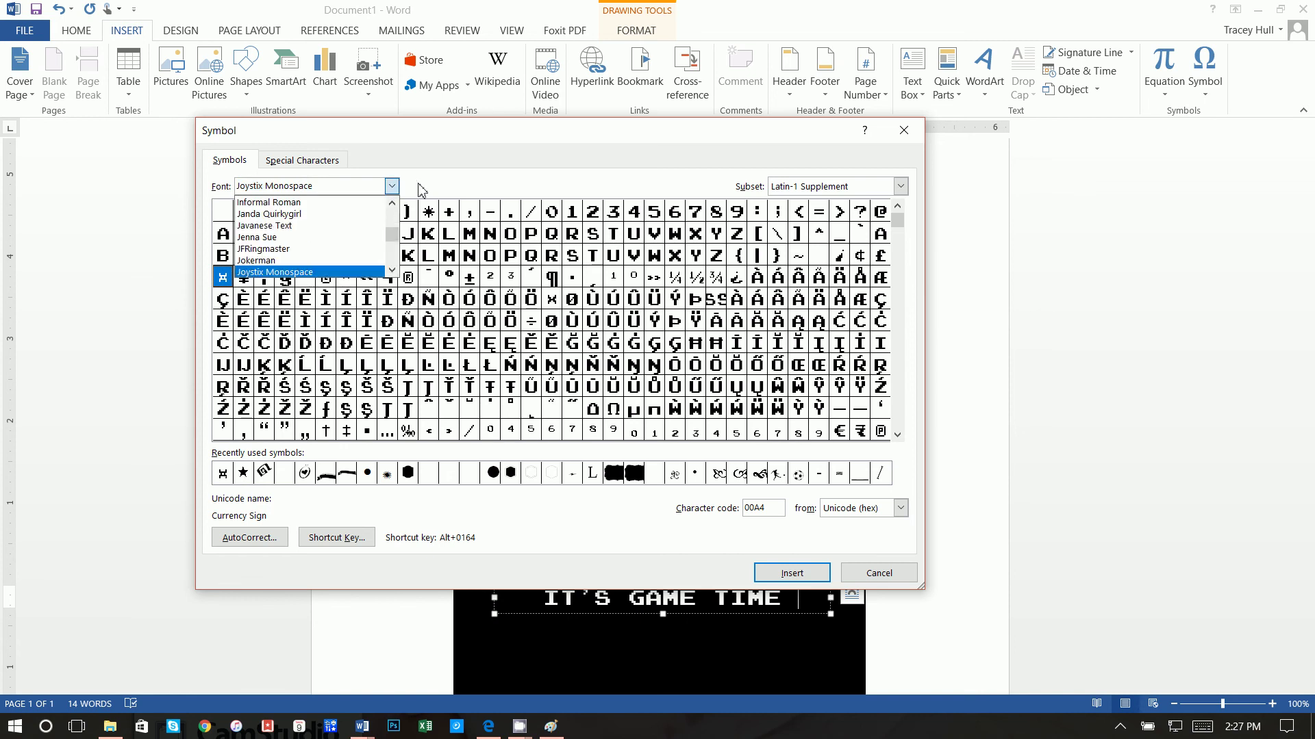
click(420, 191)
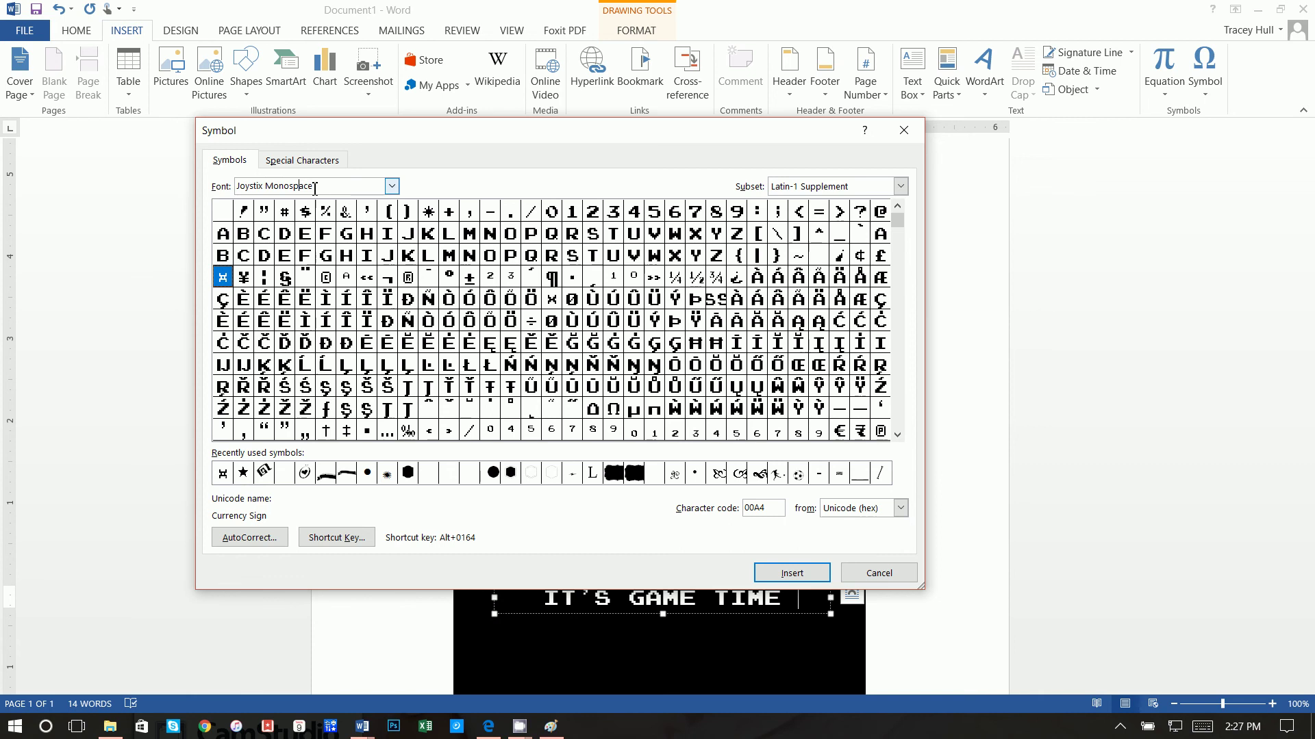
double_click(223, 277)
double_click(223, 277)
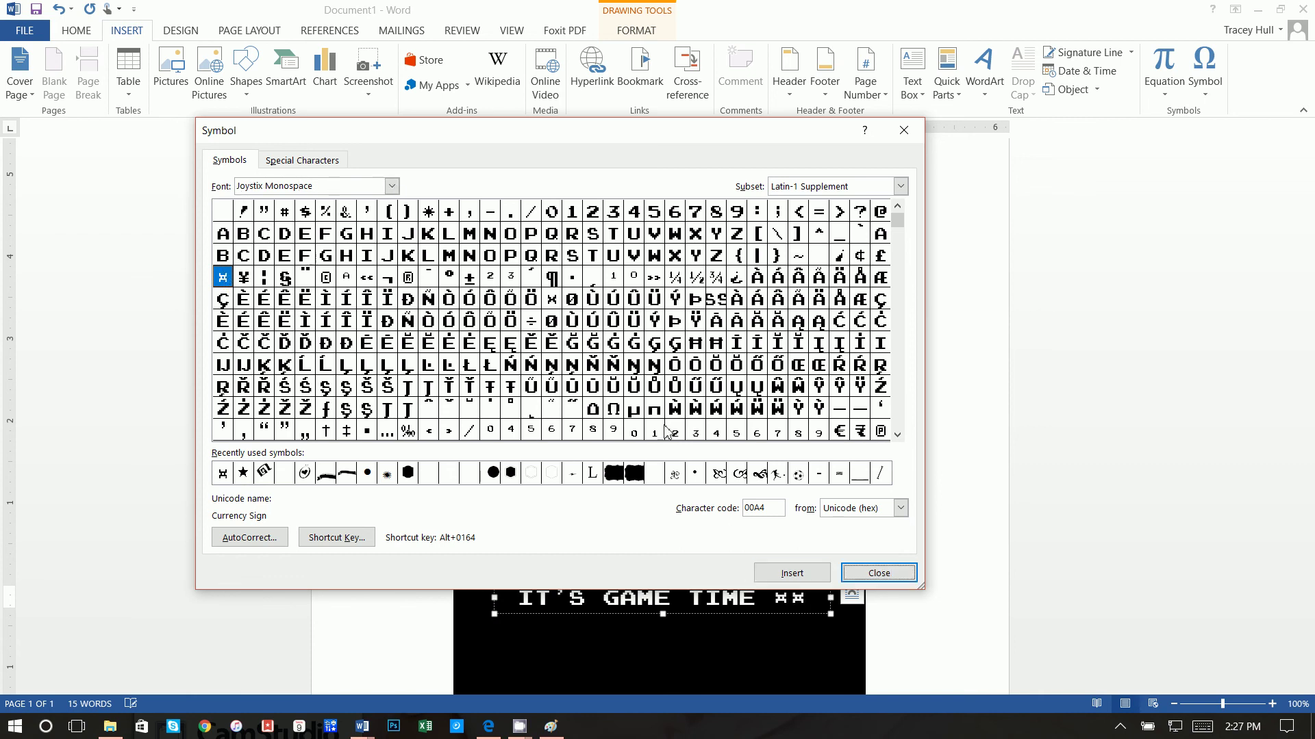
click(788, 572)
click(875, 574)
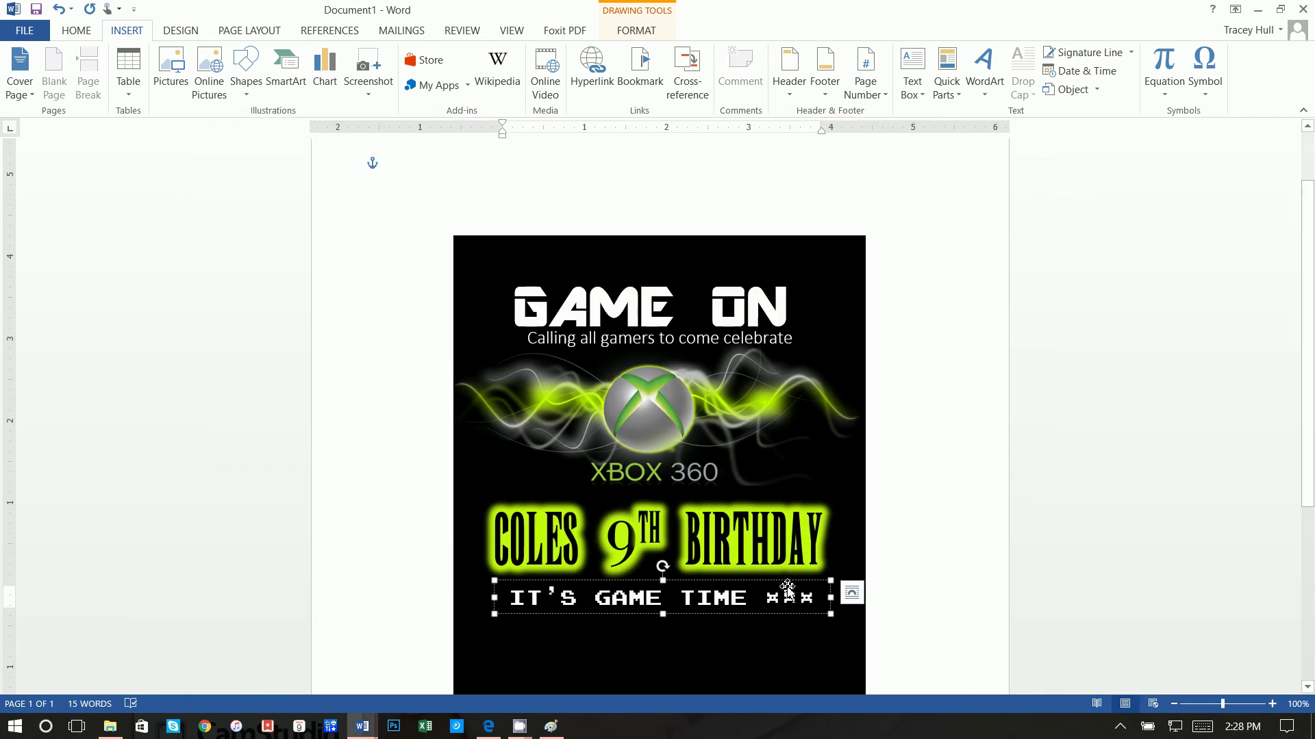
key(BackSpace)
key(BackSpace)
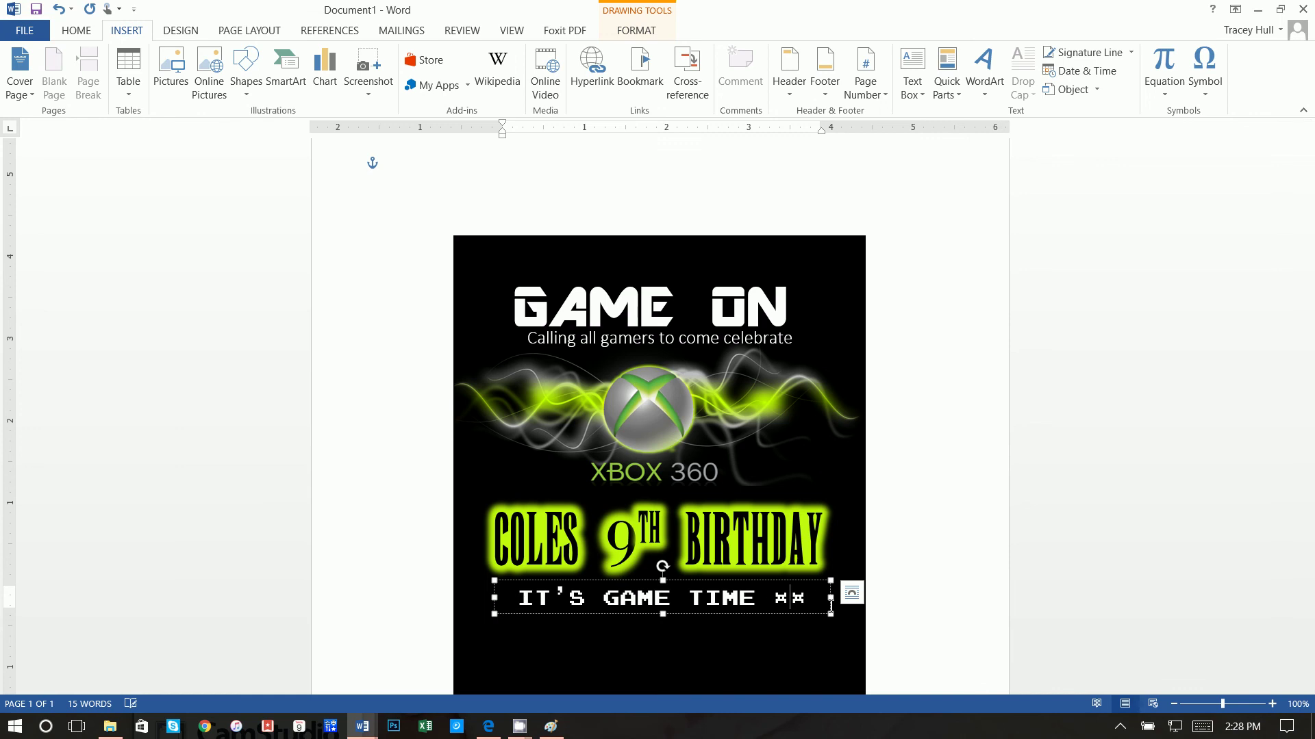
Copy the ¤ symbol and paste it before IT'S and after TIME
double_click(789, 600)
right_click(789, 600)
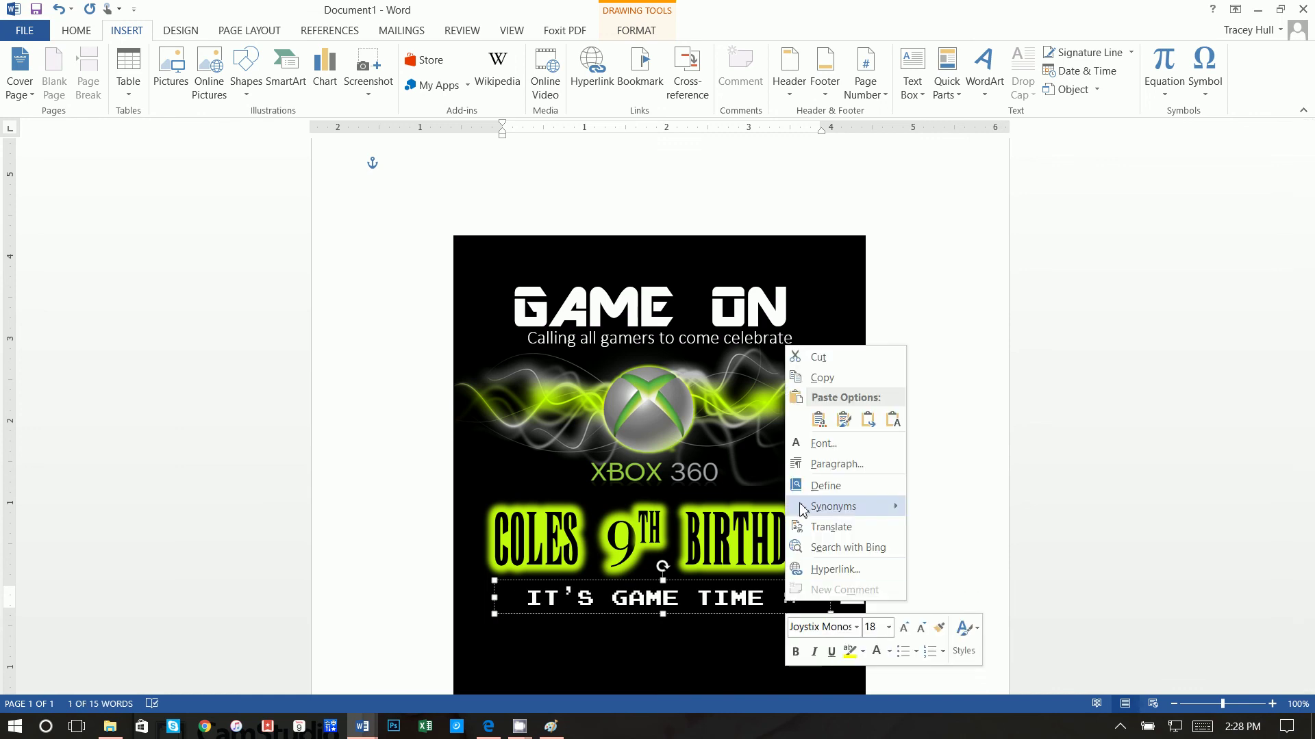
click(820, 377)
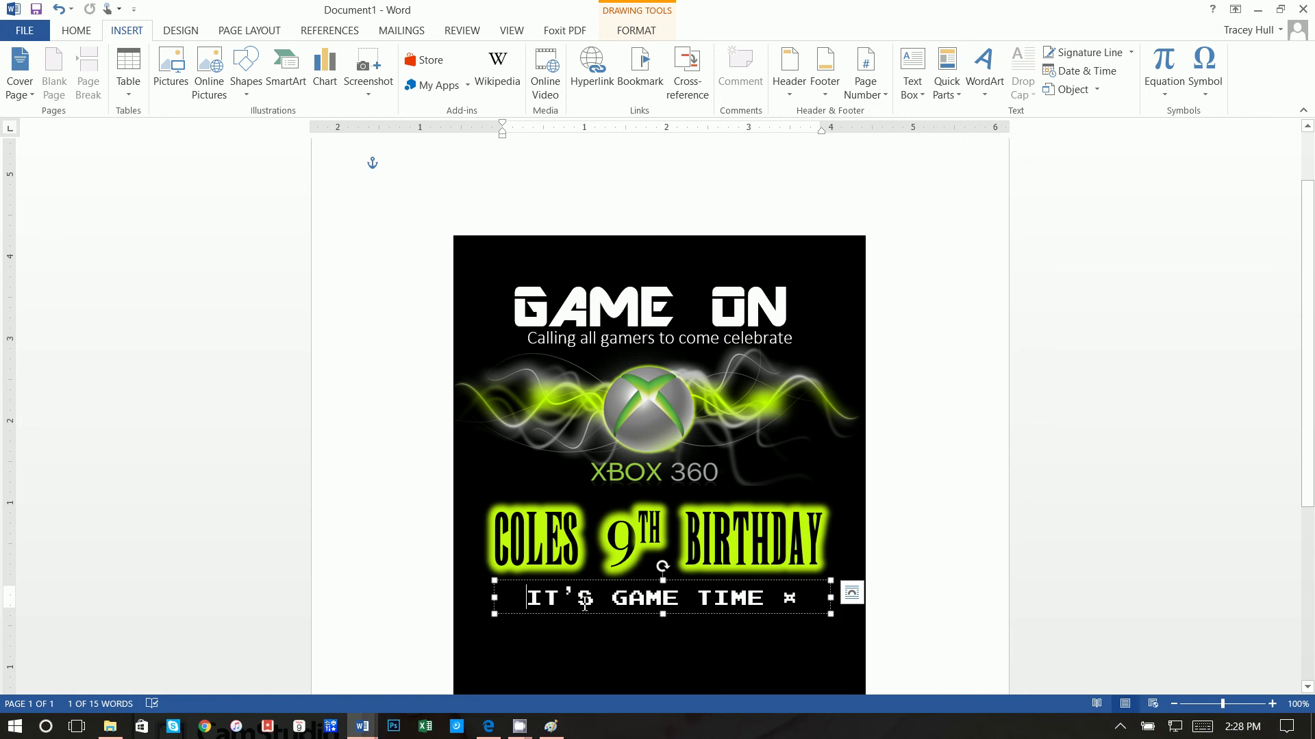
right_click(535, 598)
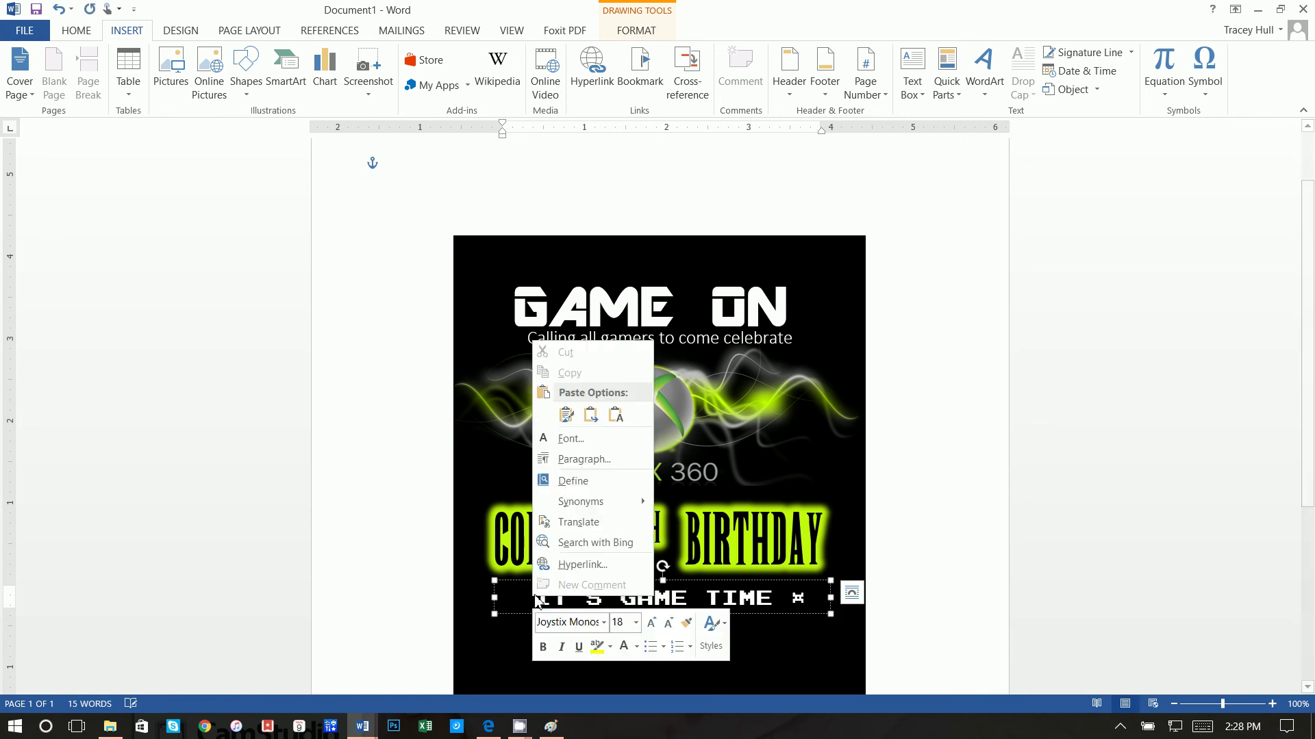
click(576, 421)
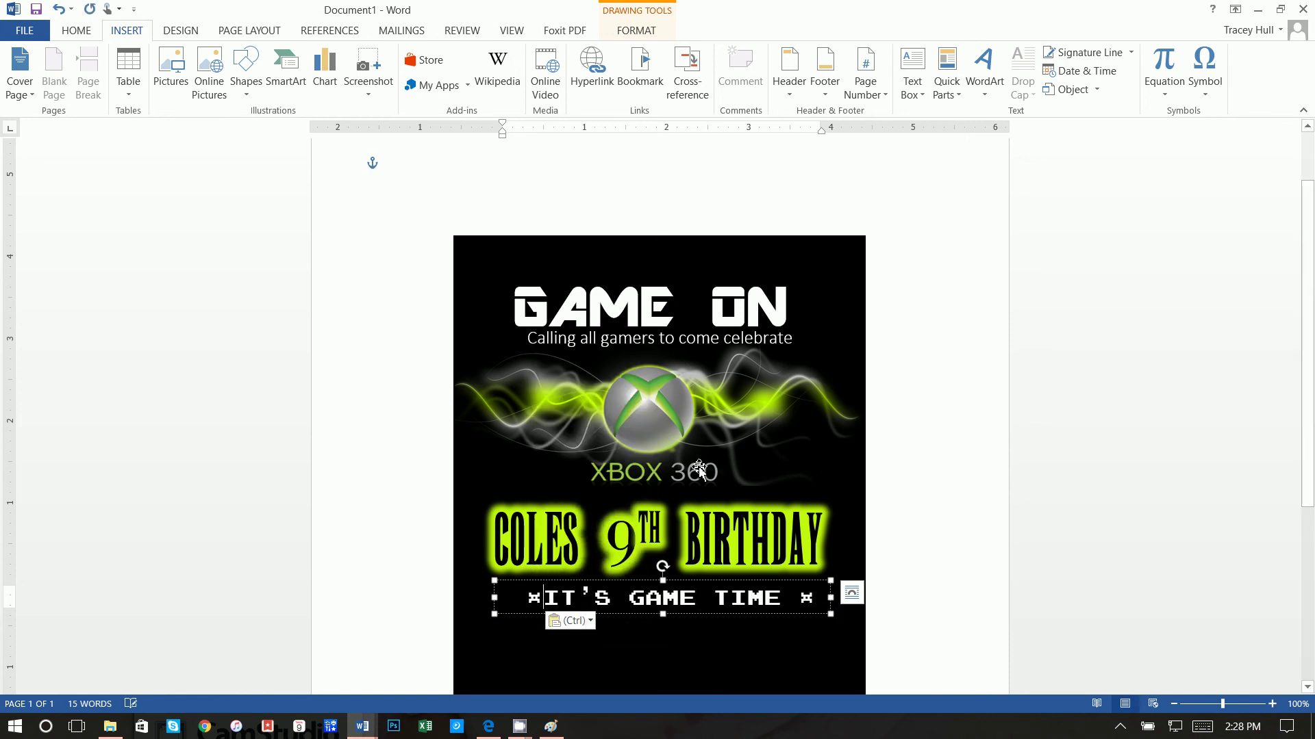
key(End)
key(ctrl+v)
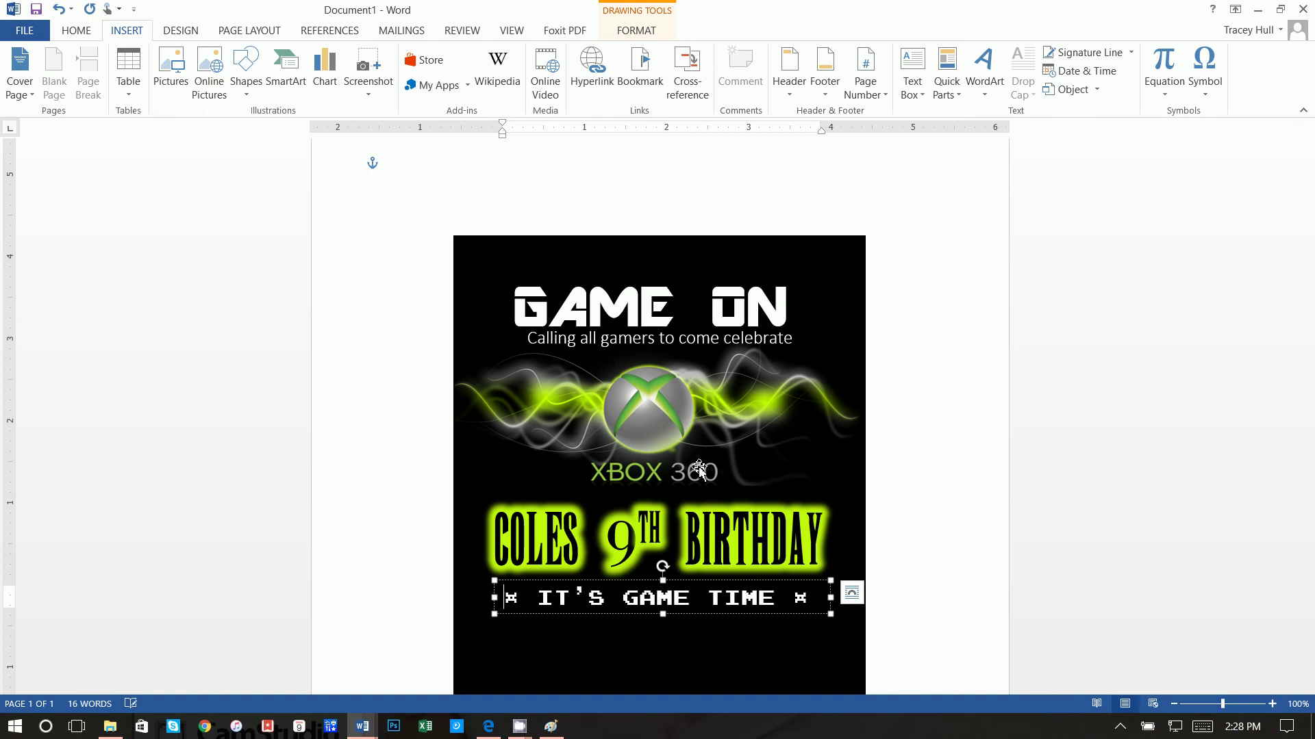
key(Home)
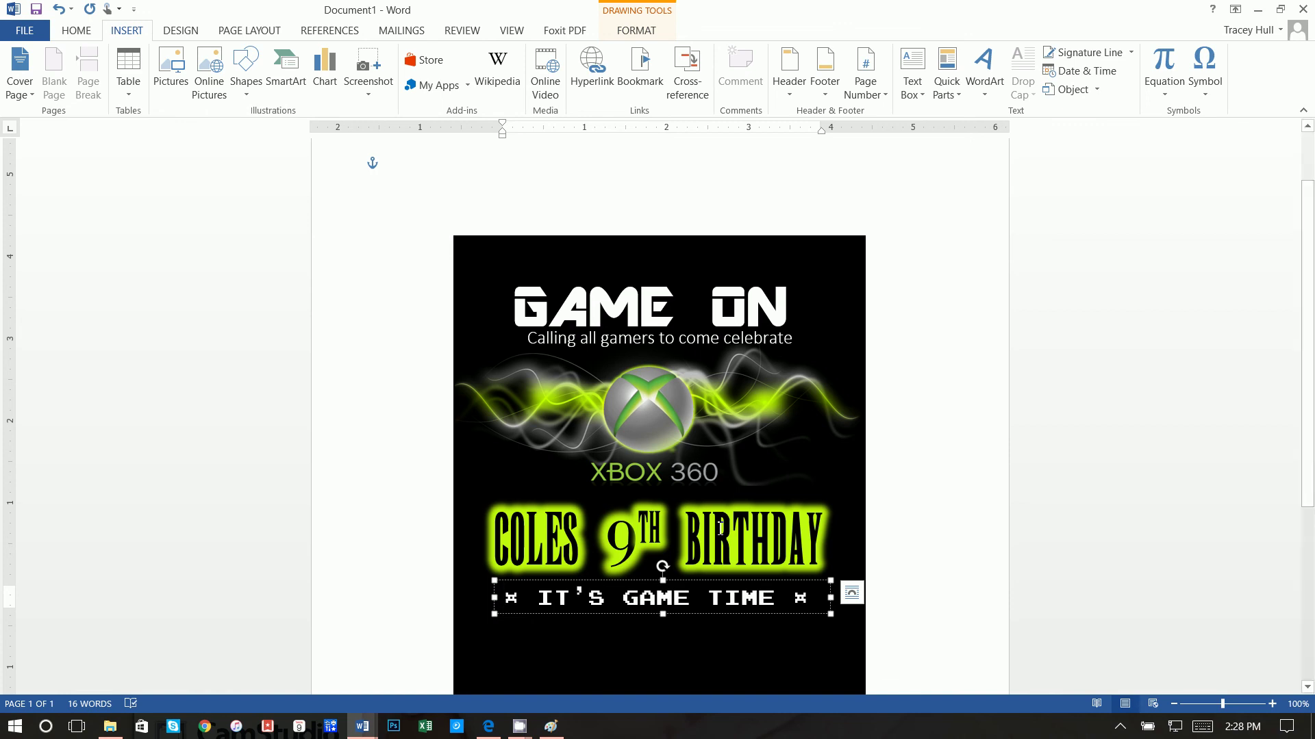
key(ctrl+z)
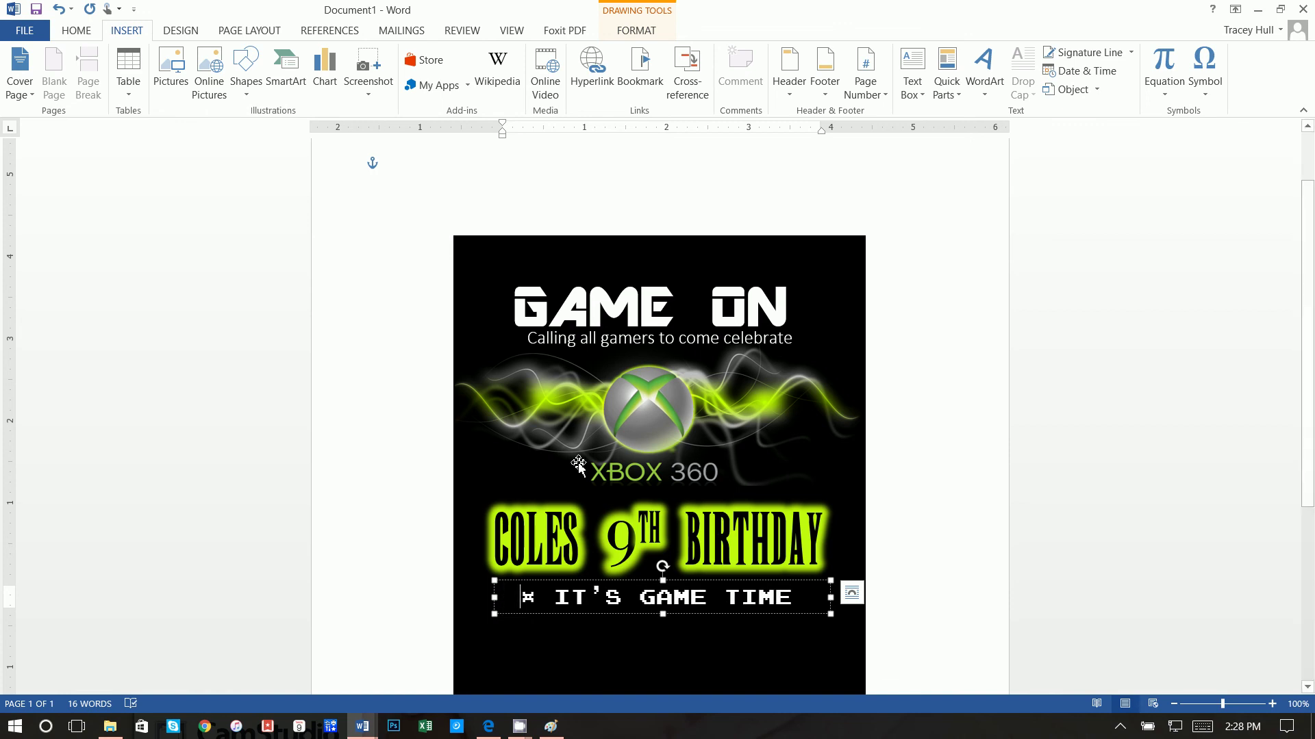
key(ctrl+y)
Centre the framed IT'S GAME TIME line and nudge its box slightly left
click(81, 33)
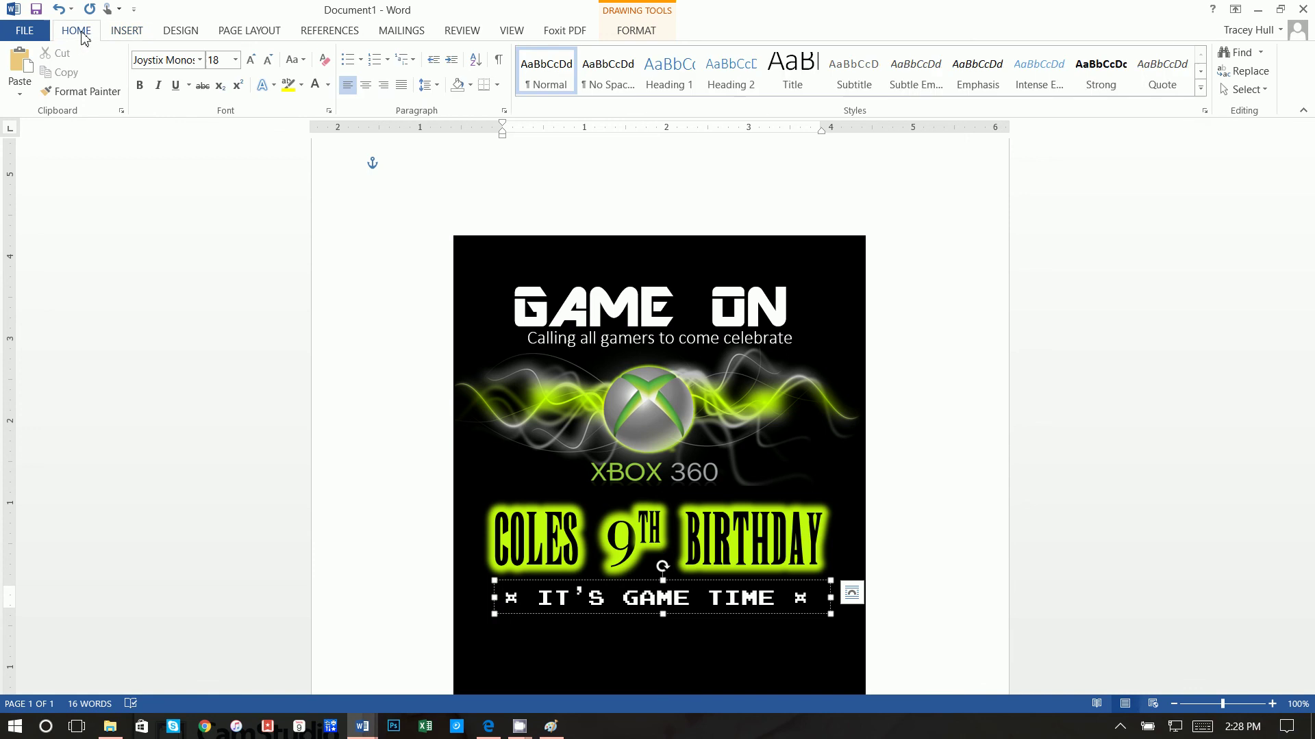
click(367, 86)
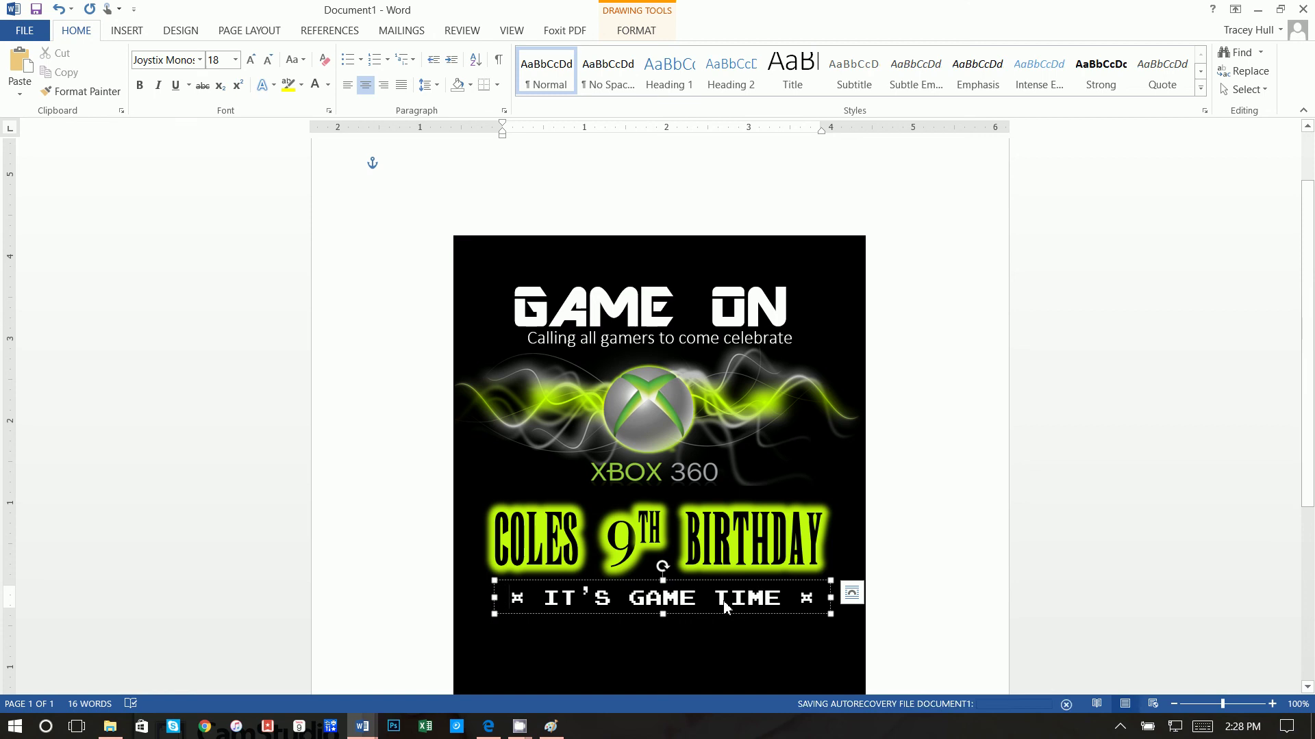
drag(708, 583, 705, 584)
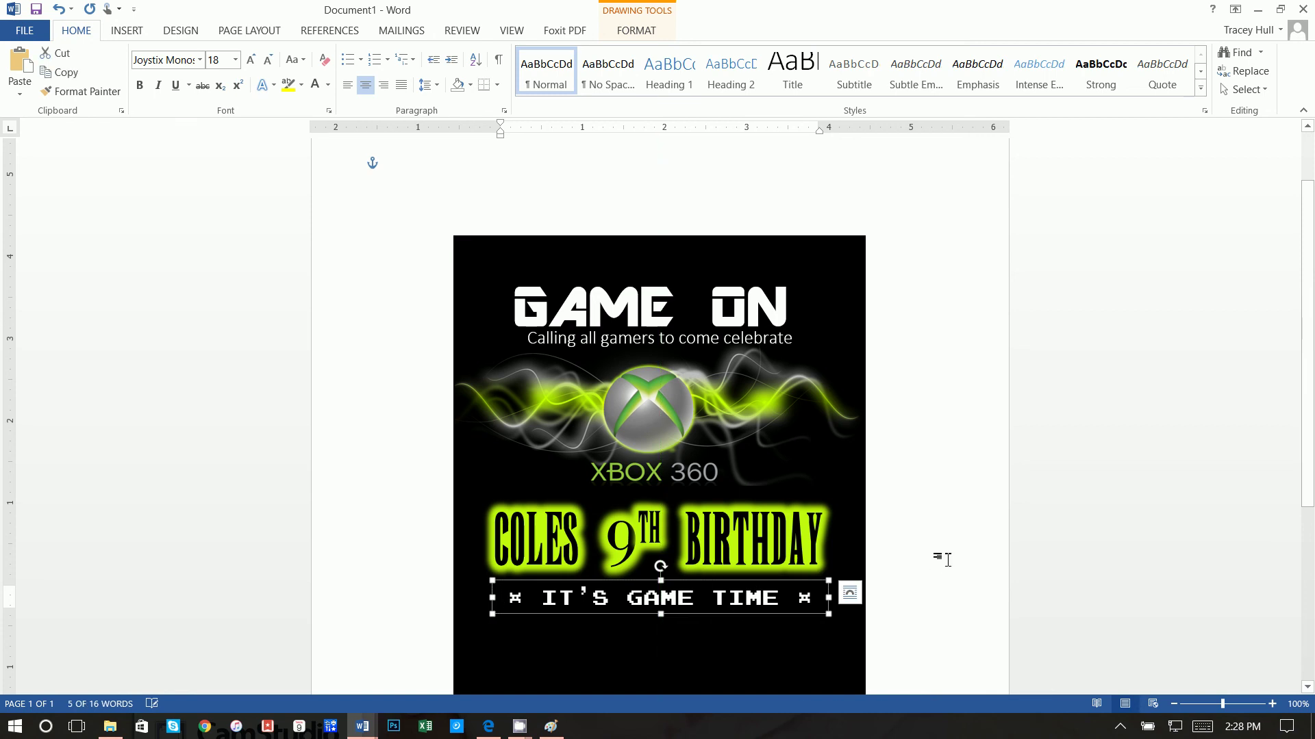
click(960, 531)
scroll(961, 530, down, 5)
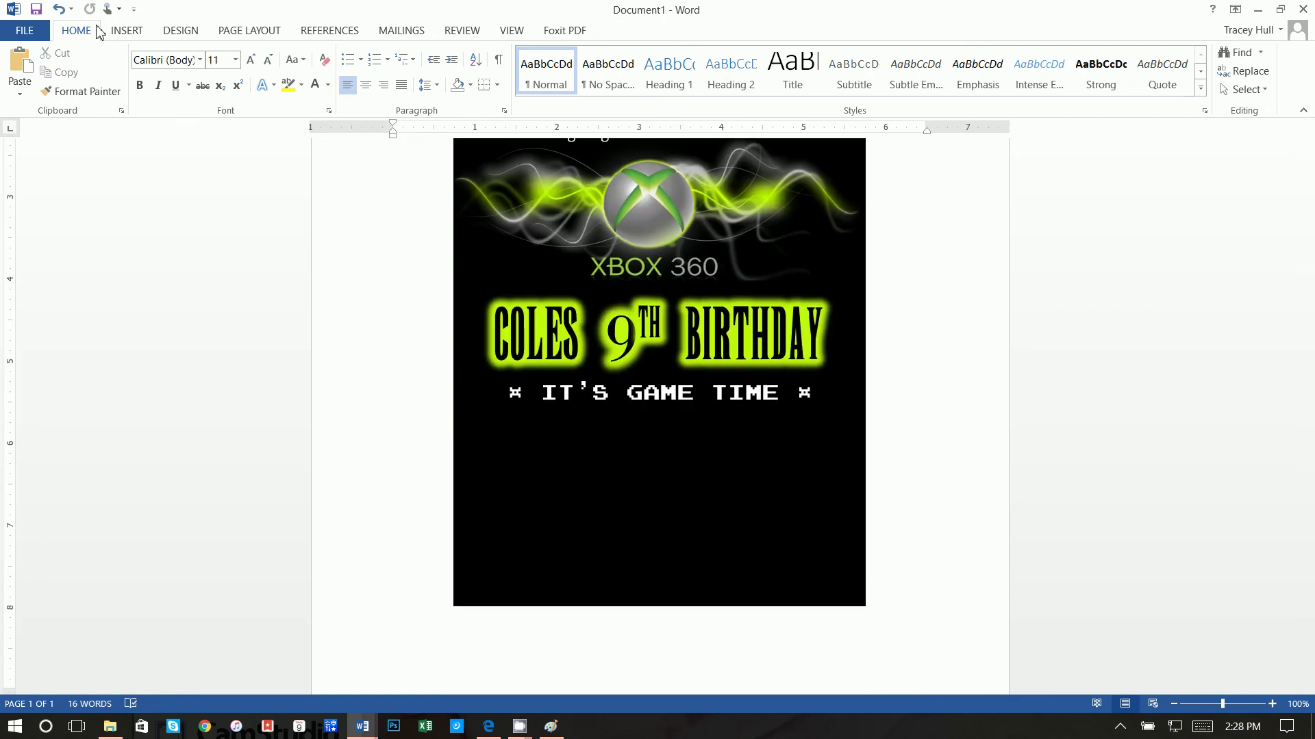
Draw a new text box below IT'S GAME TIME and fill it with black
click(123, 33)
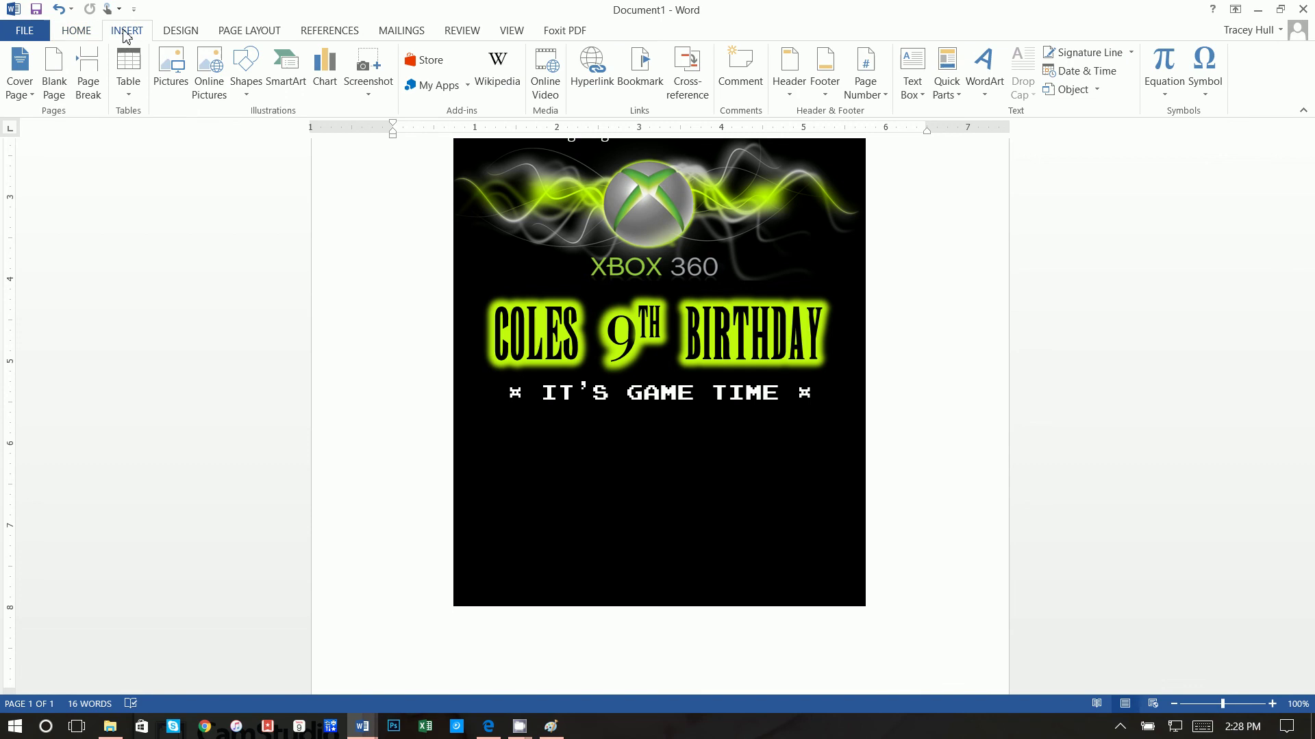
click(912, 75)
click(933, 460)
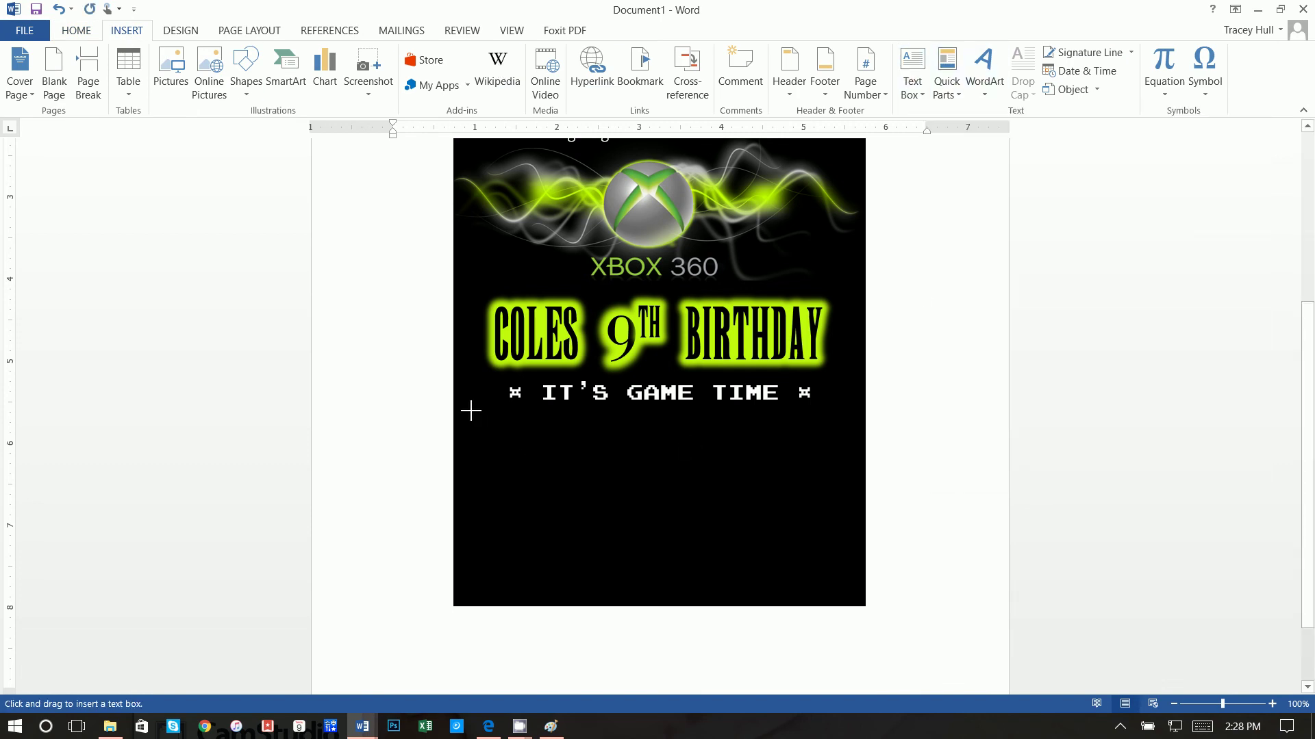
drag(470, 411, 858, 543)
drag(853, 598, 852, 596)
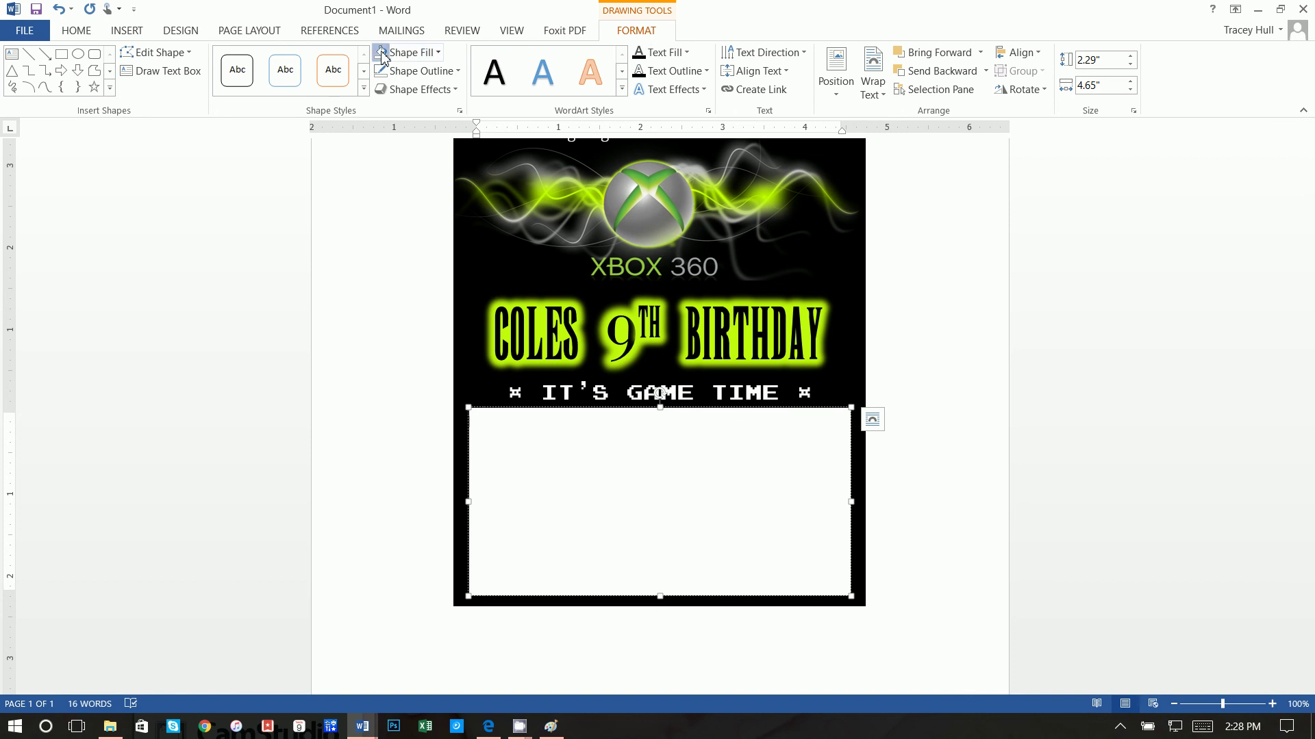
click(382, 53)
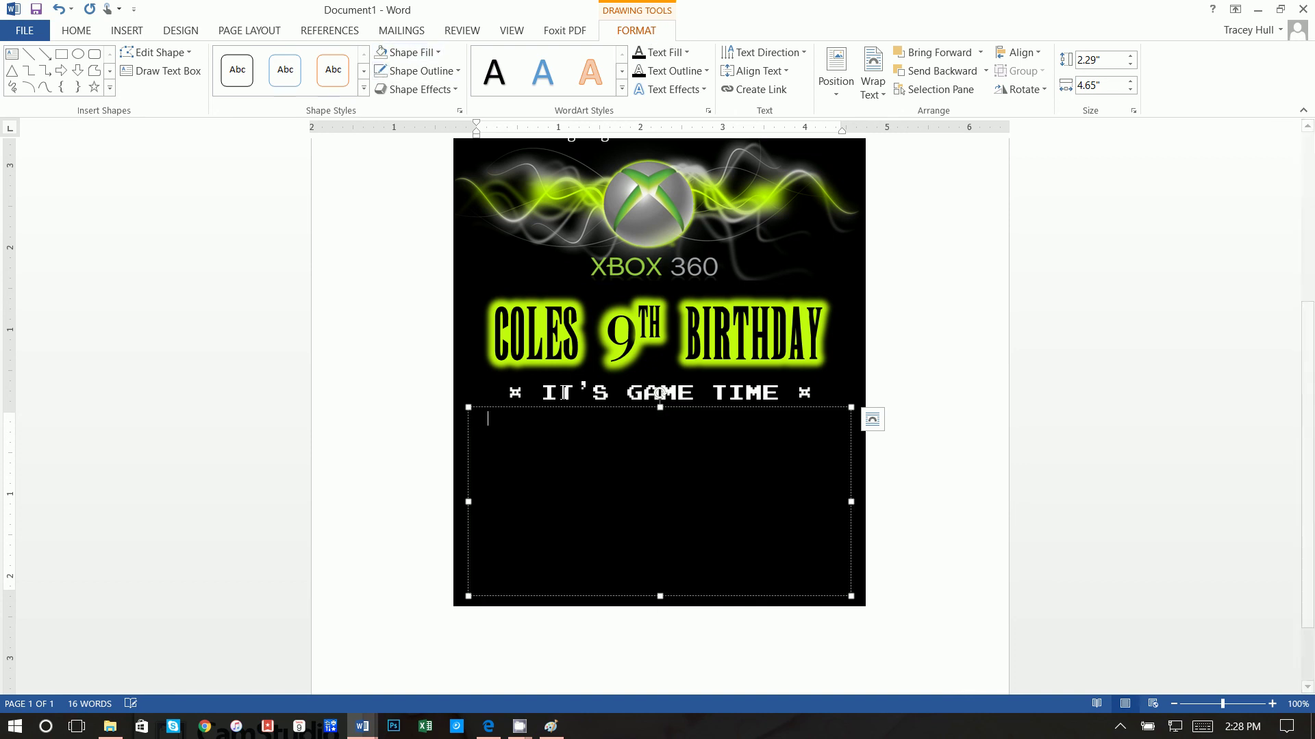
Add a tab-indented Where: label in the box and colour it white
key(Tab)
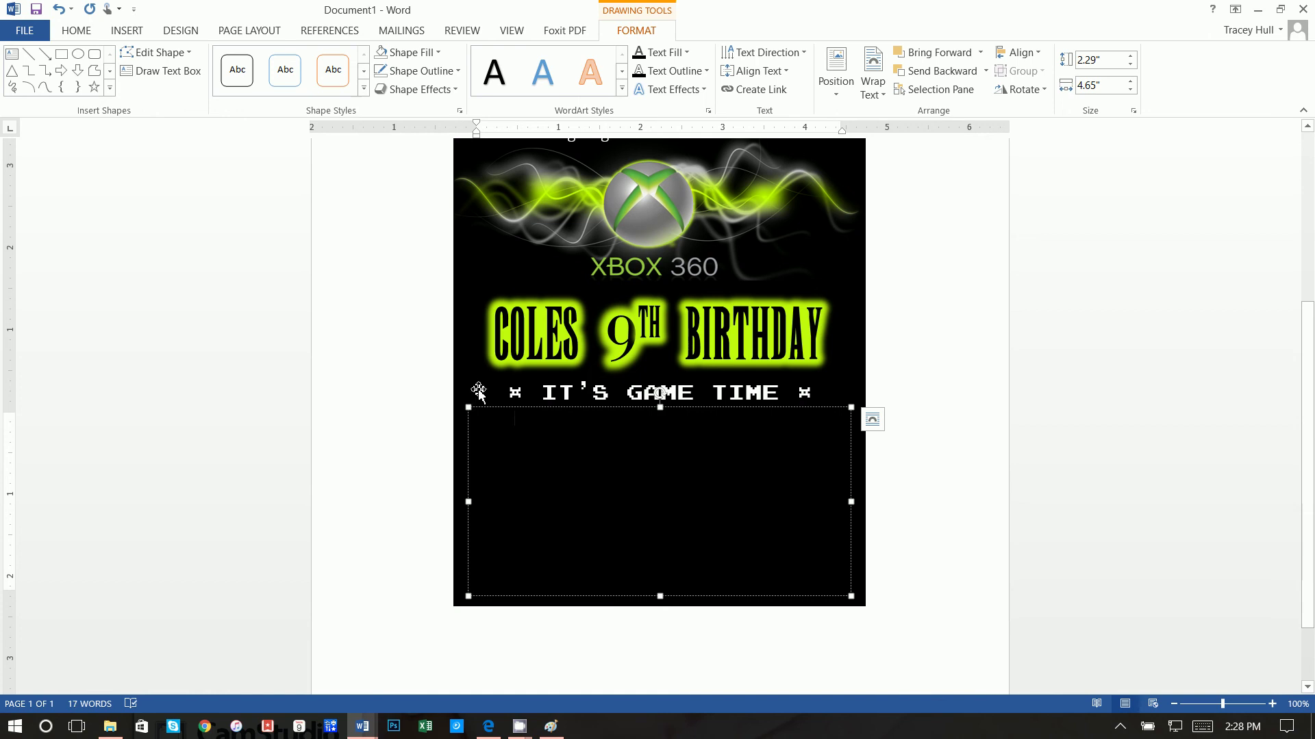
drag(552, 423, 458, 411)
click(68, 32)
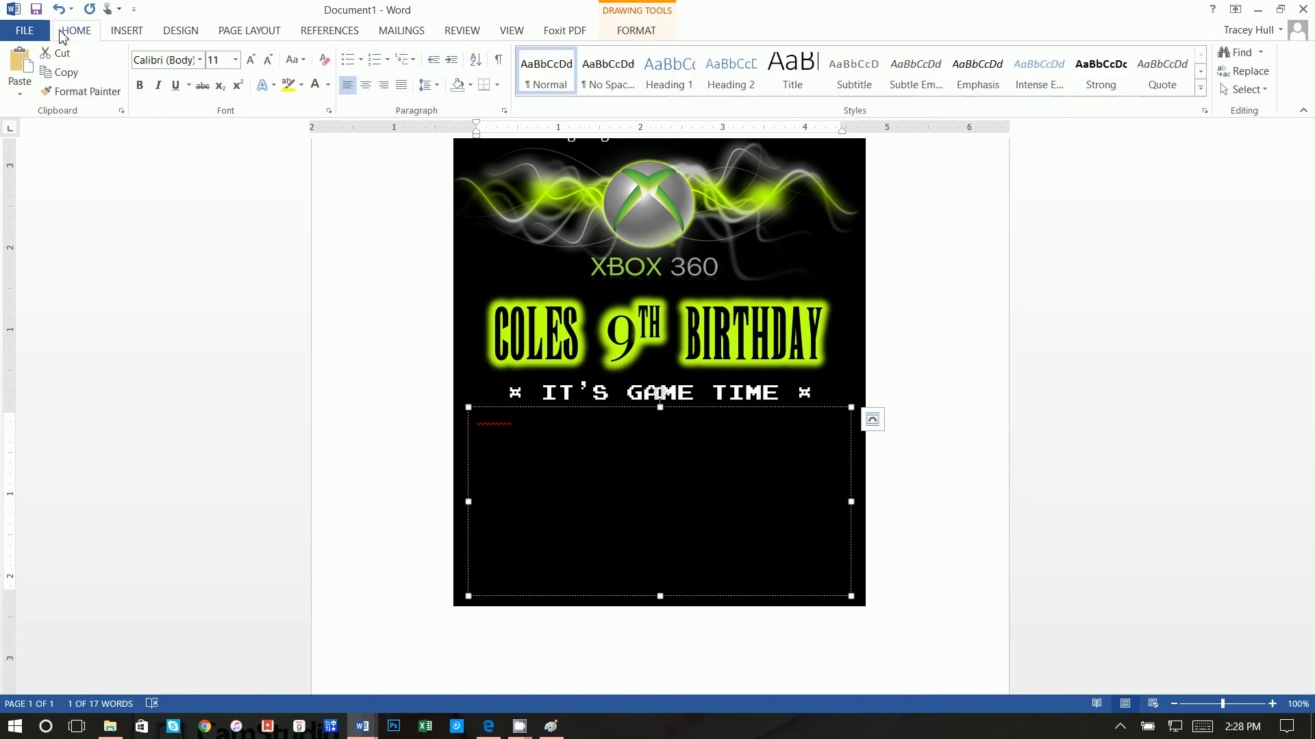
click(315, 85)
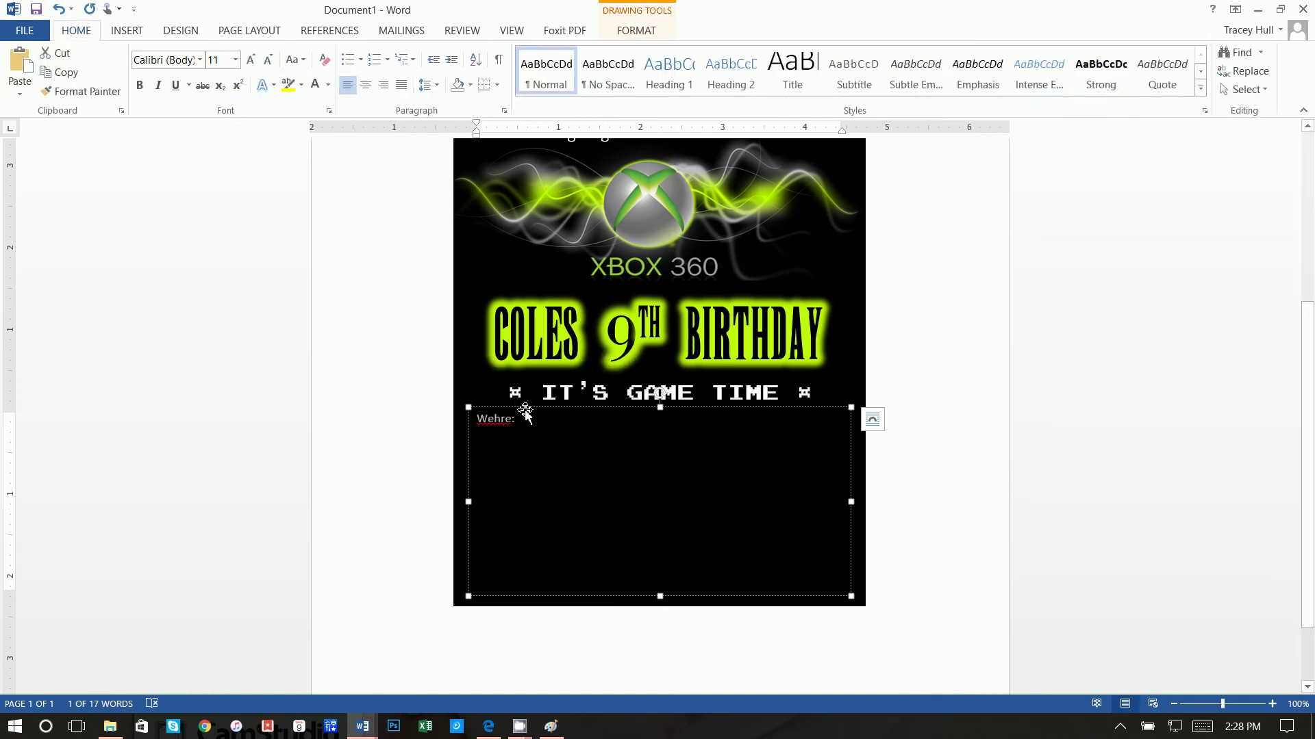
click(528, 420)
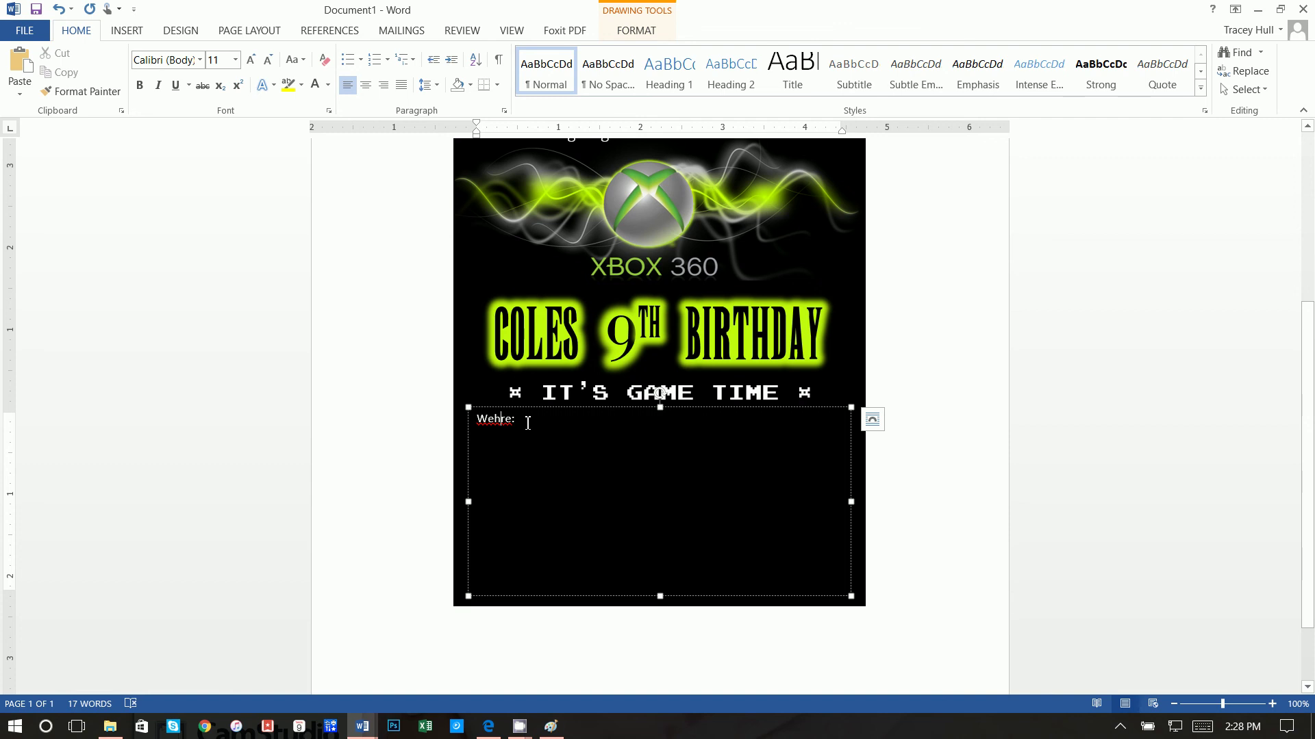
key(Right)
Copy the party details from invite2 and paste them over the Where: label in Document1
mouse_move(362, 731)
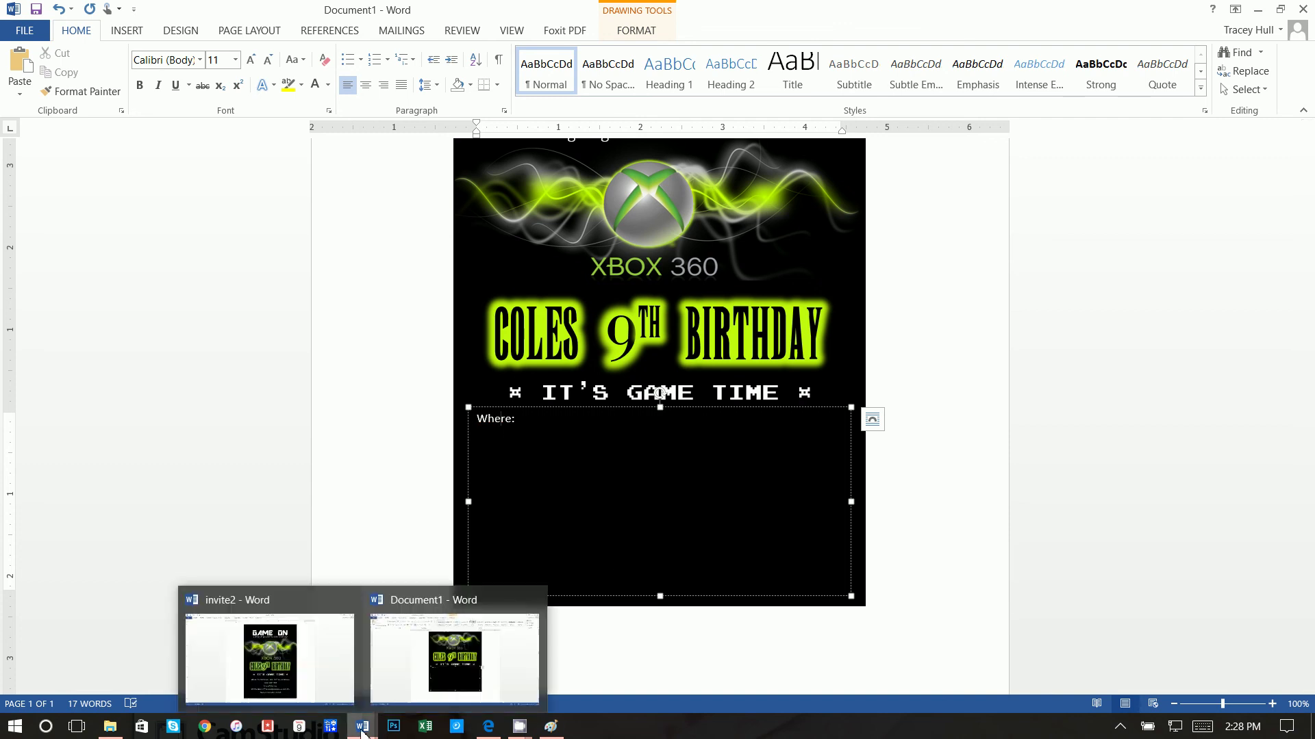
click(296, 678)
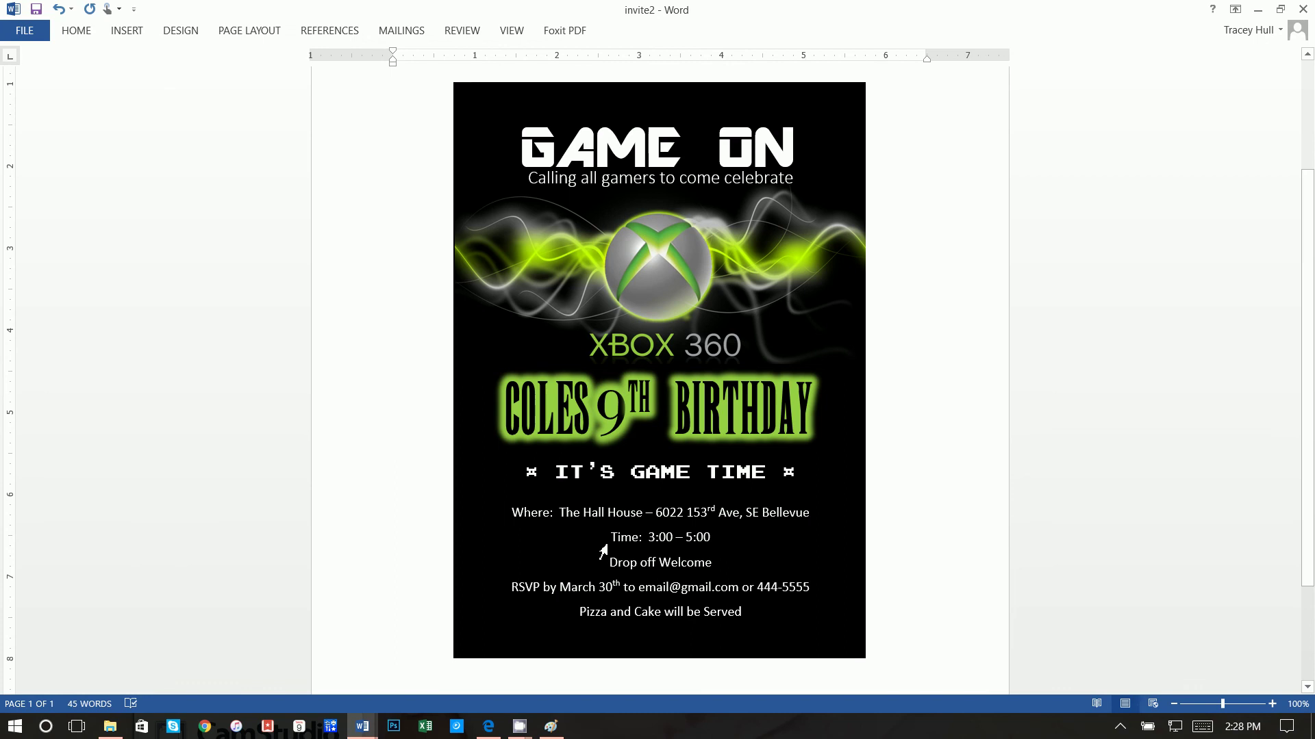
drag(742, 611, 521, 508)
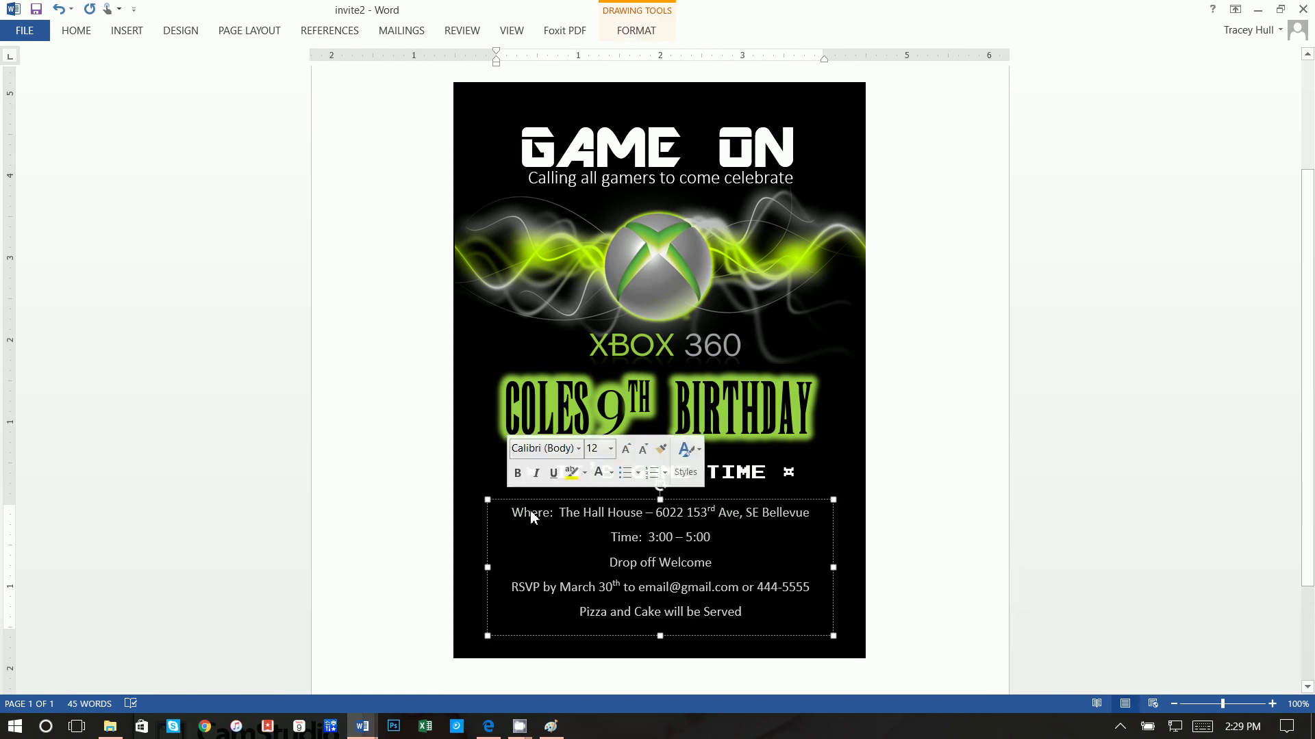
right_click(561, 511)
click(594, 284)
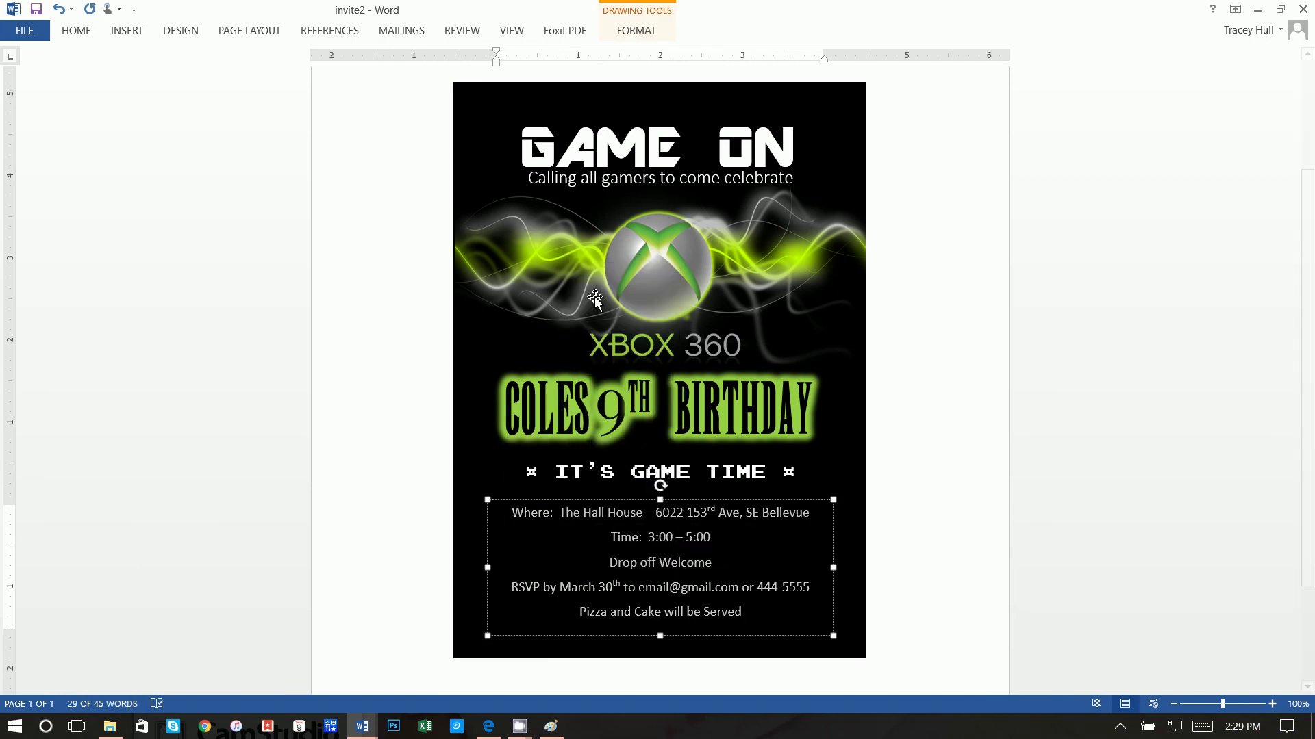
mouse_move(362, 726)
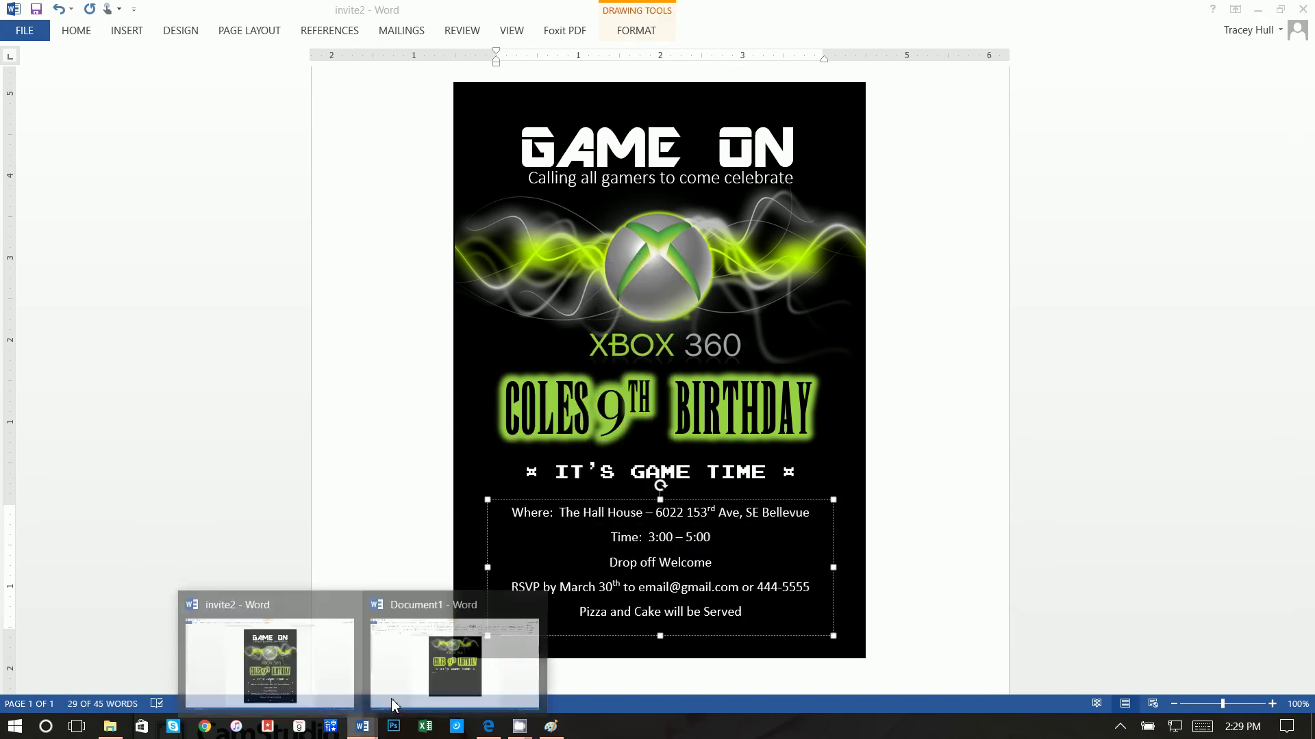
click(439, 676)
click(496, 418)
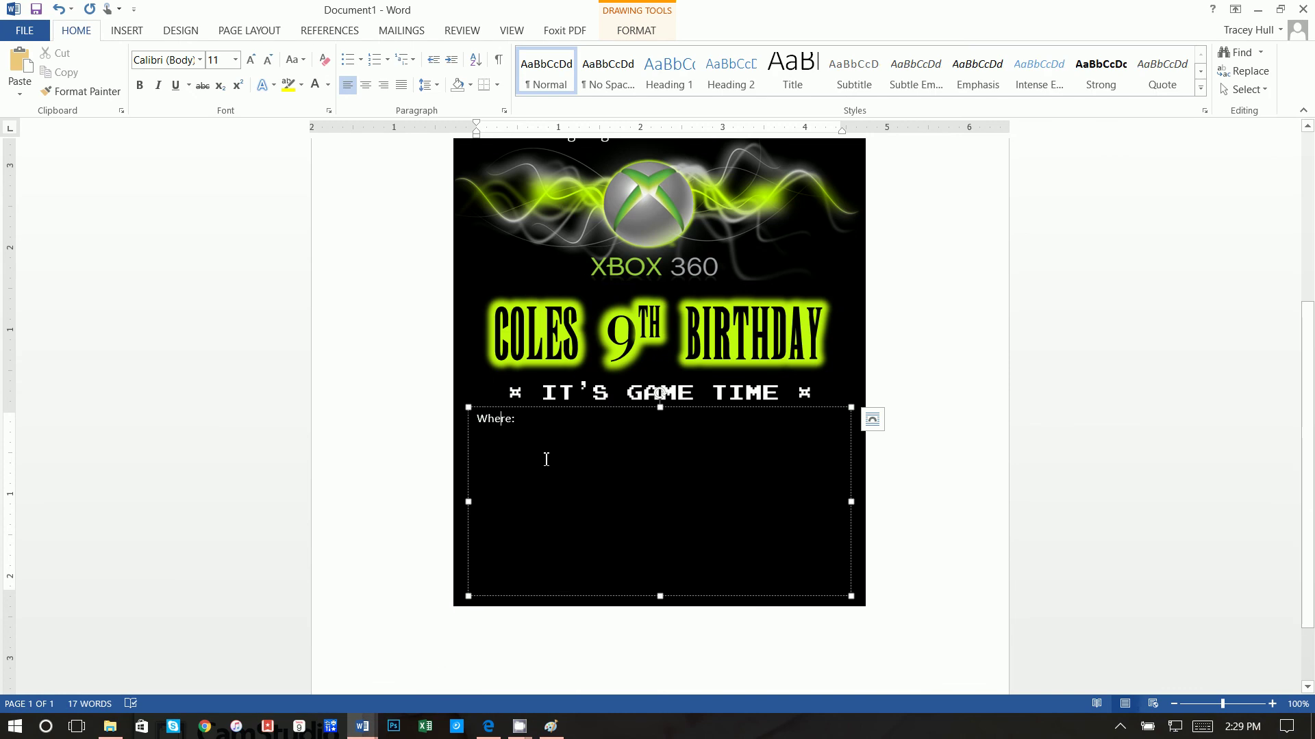
right_click(526, 425)
click(561, 499)
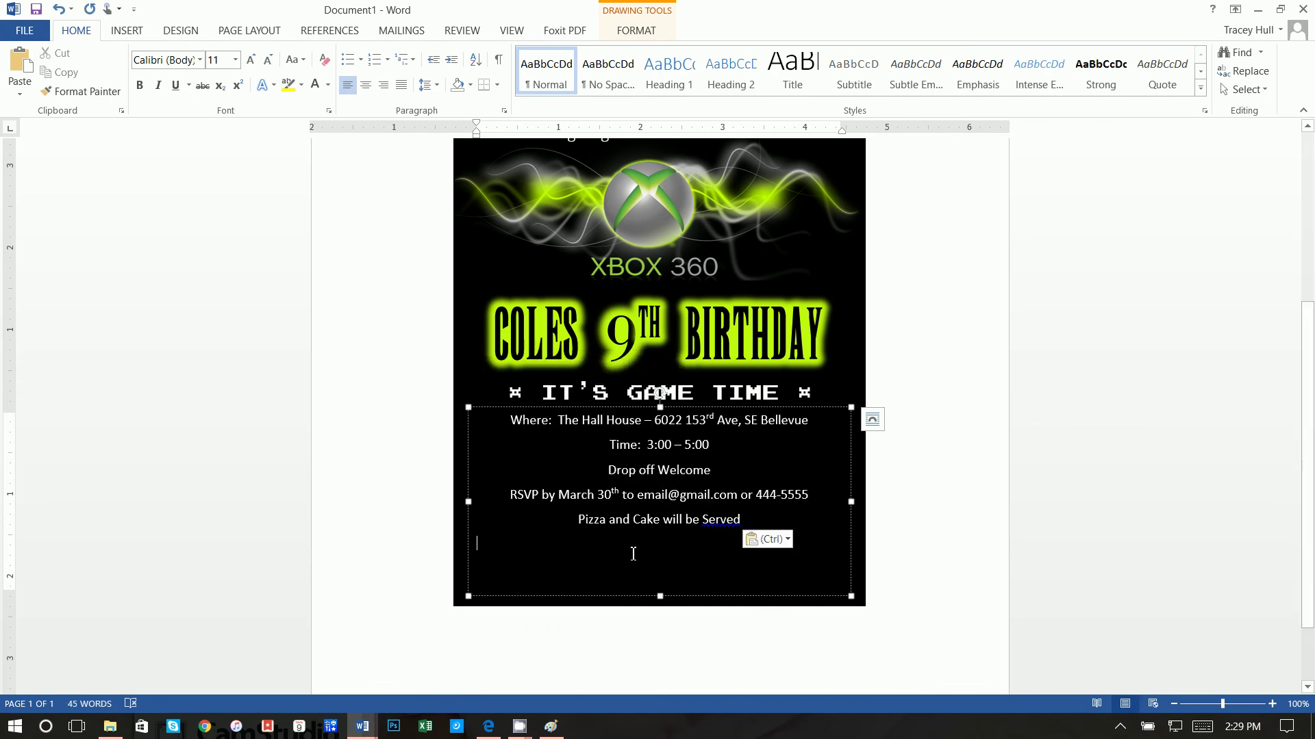
Shift the details box down slightly and shorten its height
drag(638, 411, 638, 426)
click(906, 430)
scroll(1033, 413, up, 2)
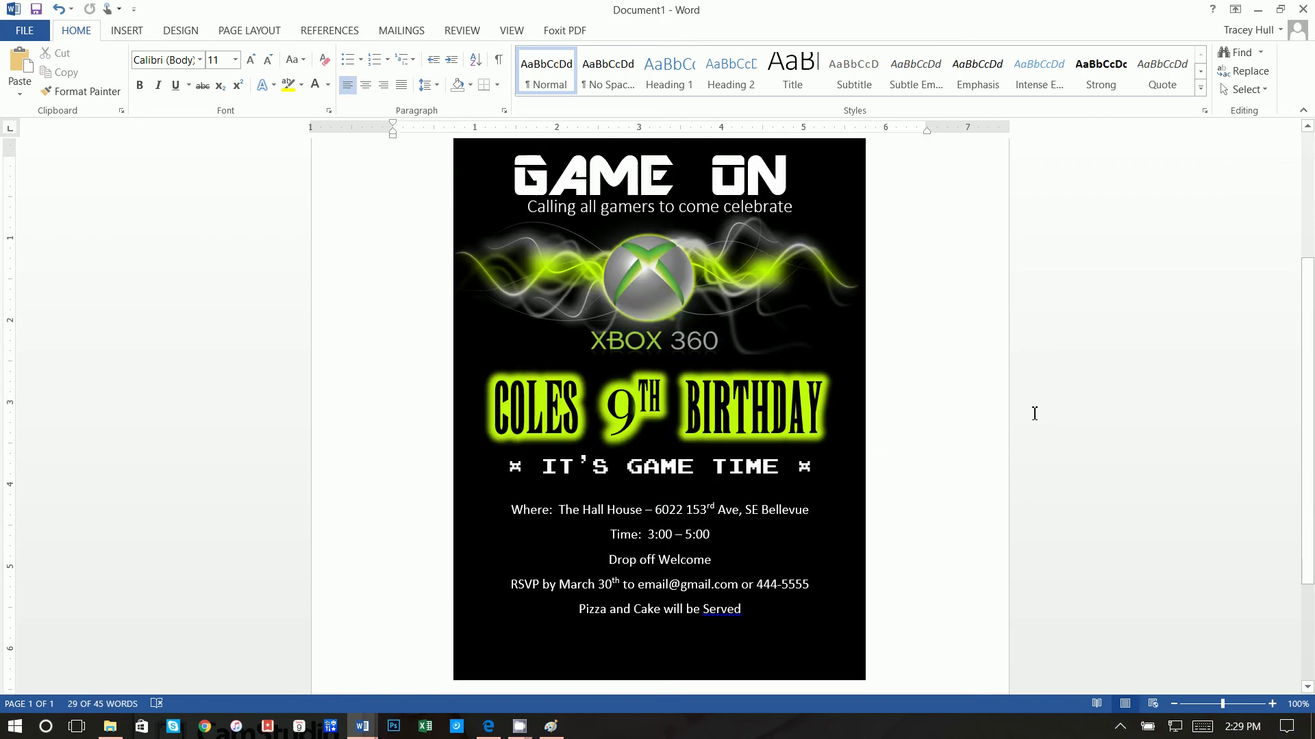
scroll(728, 599, down, 4)
click(653, 452)
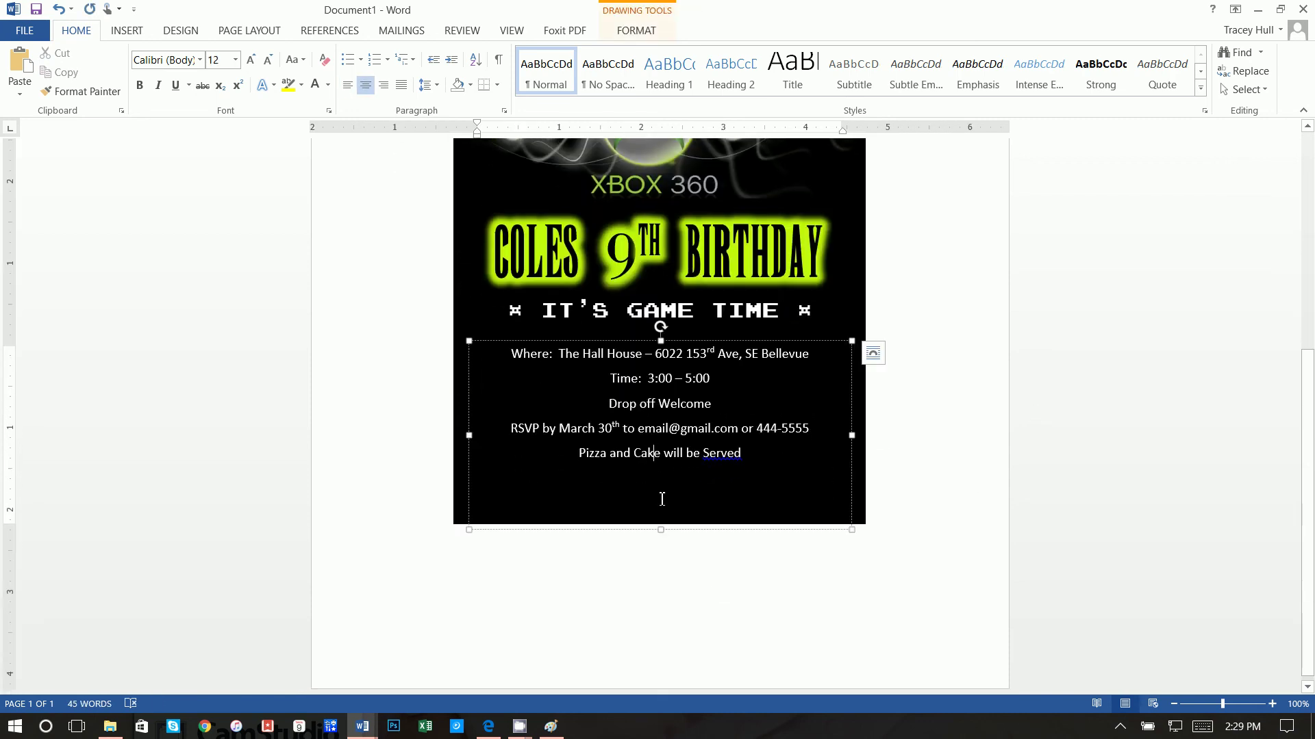
drag(660, 529, 660, 480)
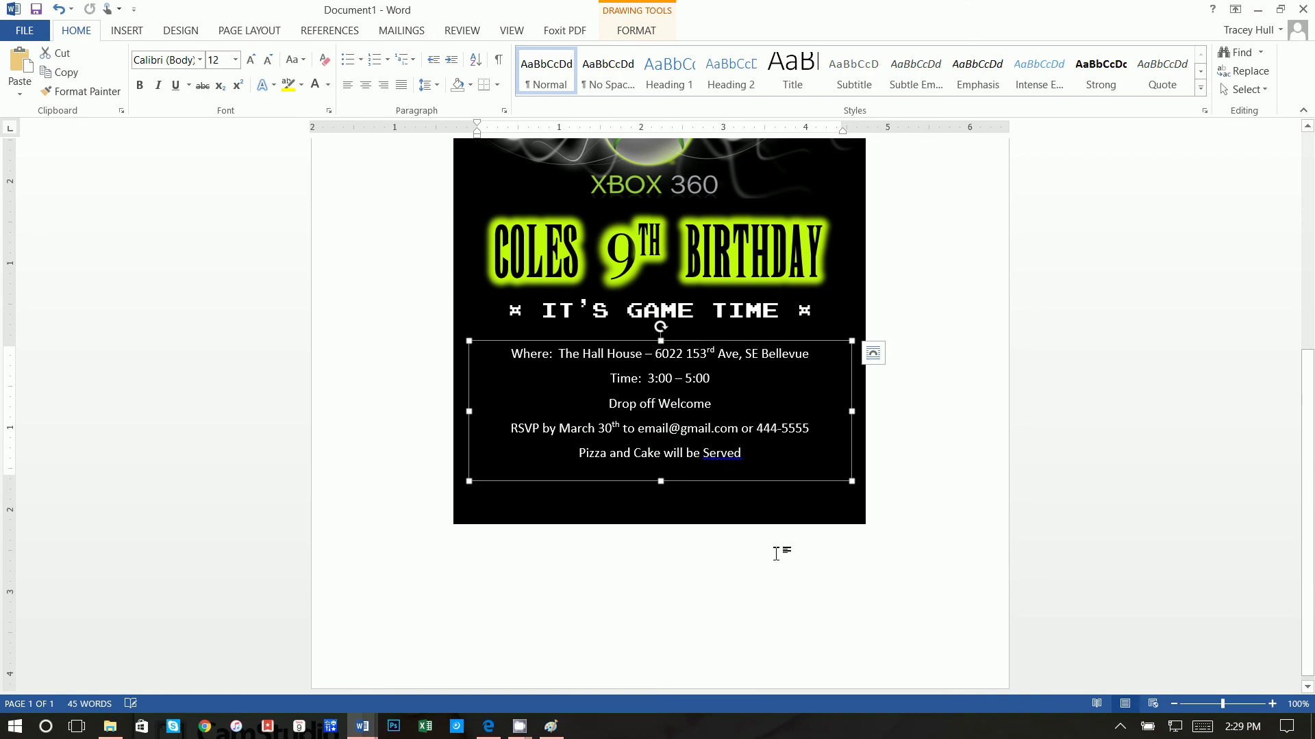
click(918, 545)
scroll(918, 546, up, 5)
scroll(930, 548, down, 3)
scroll(929, 547, up, 1)
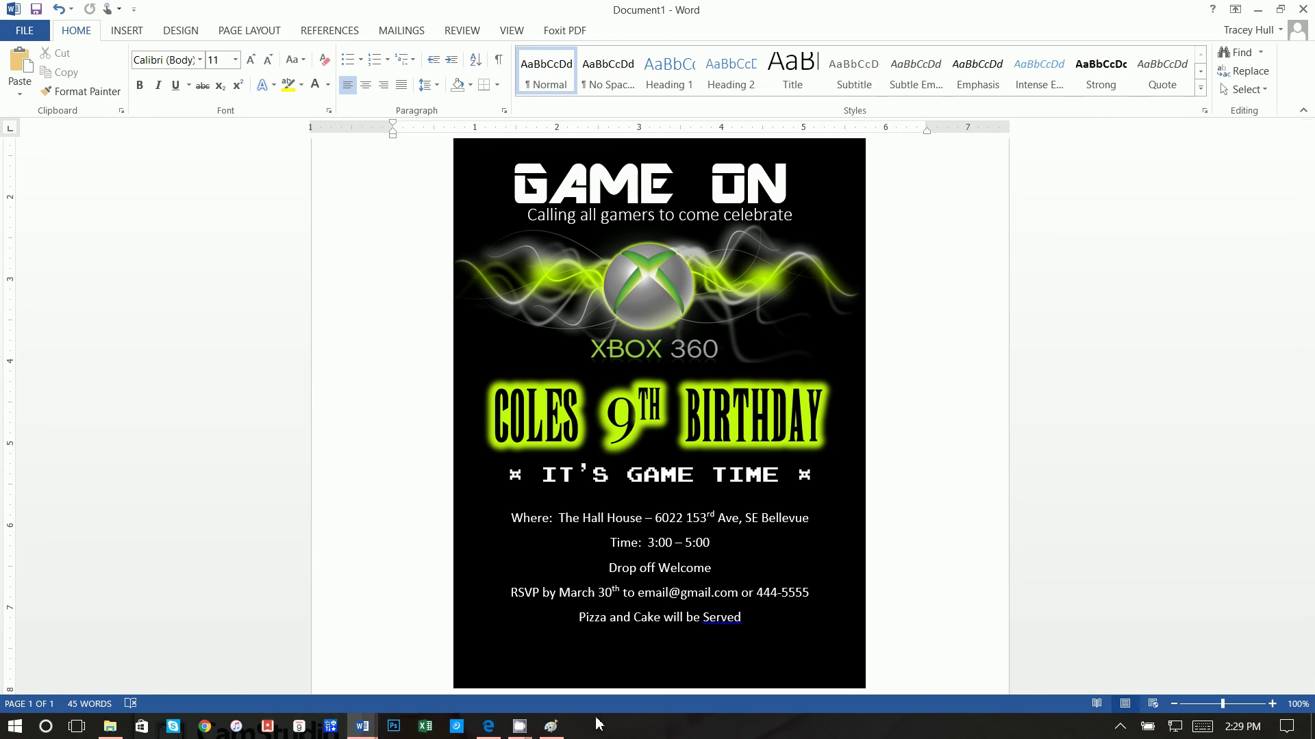
click(488, 725)
Search Google Images for 'xbox green circle .png'
click(502, 55)
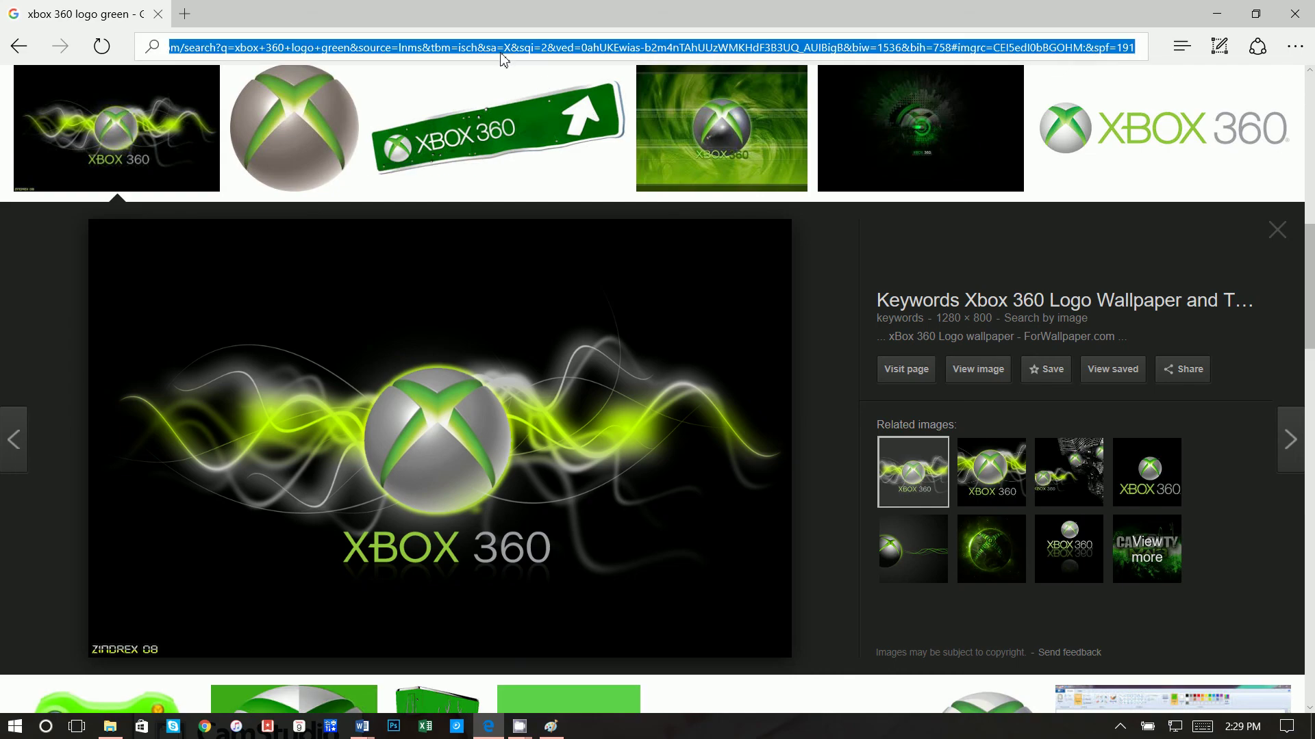
text(google.com)
key(Return)
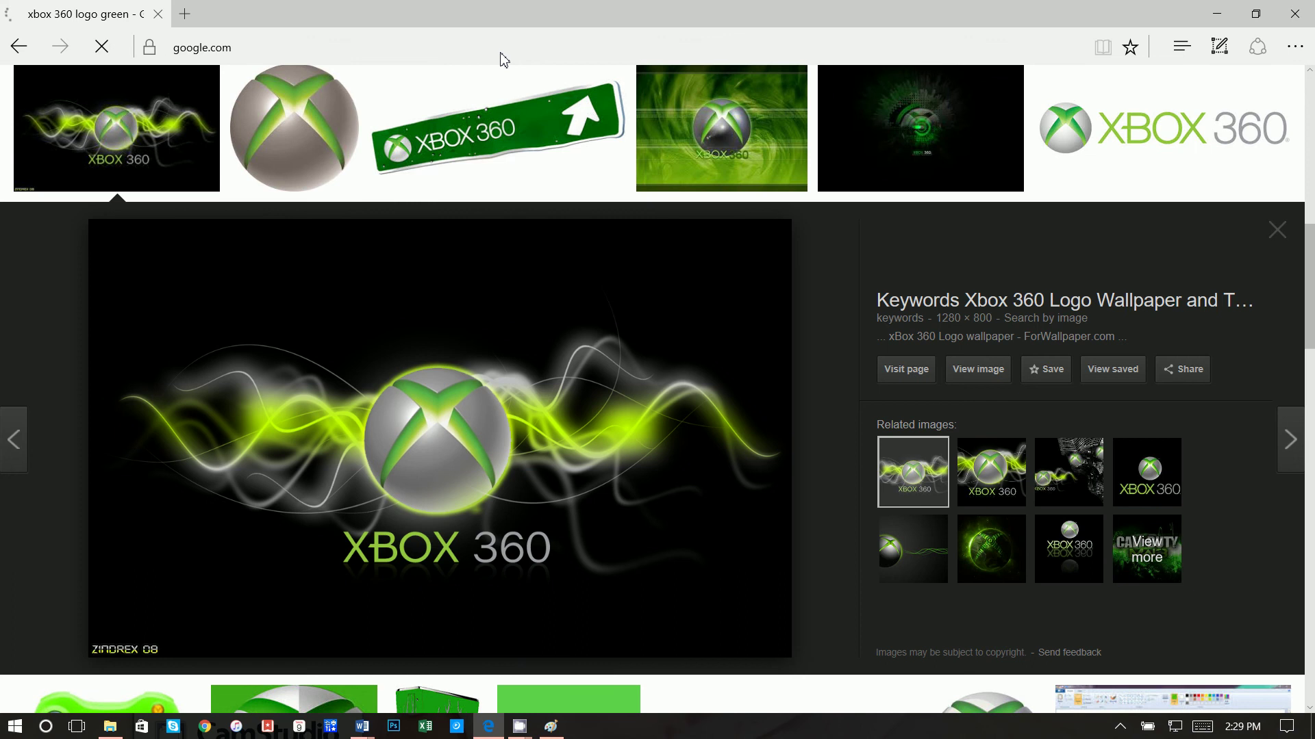
text(gr)
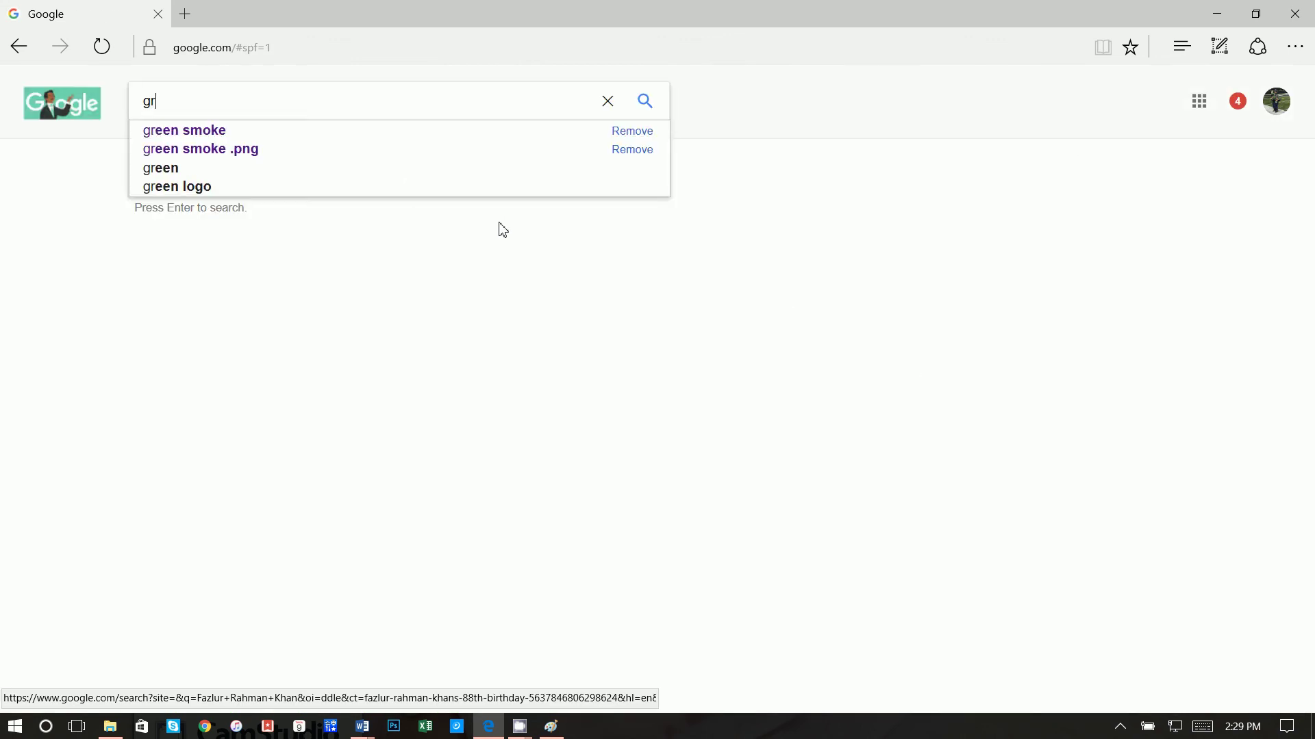
text(e)
key(BackSpace)
key(BackSpace)
key(BackSpace)
text(xbox)
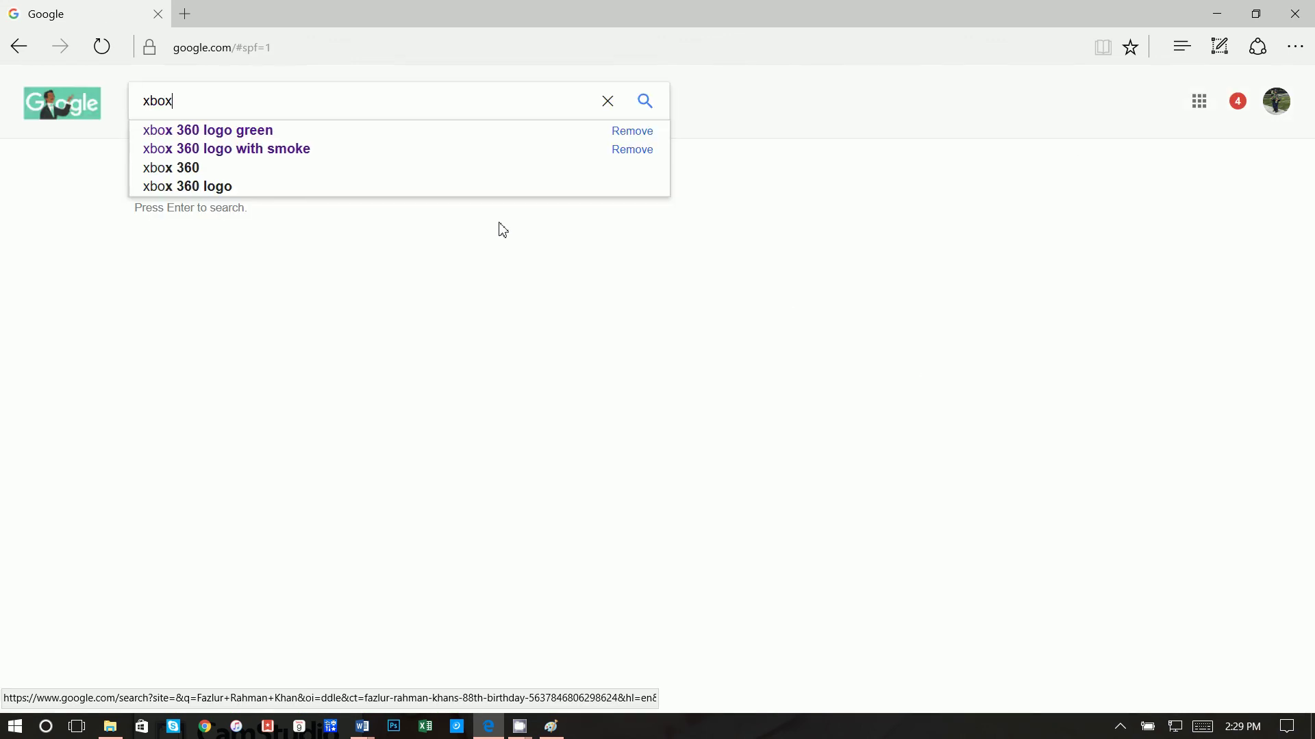
text( gree)
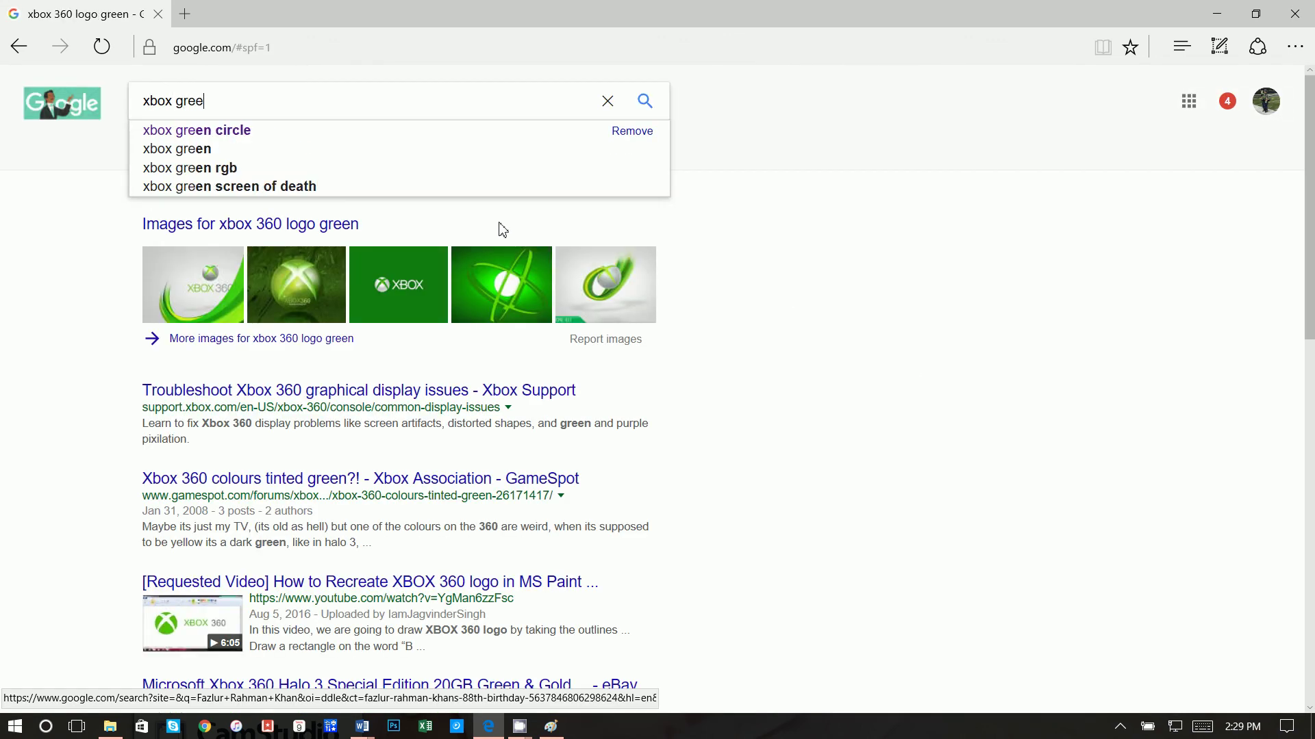
text(n circle .)
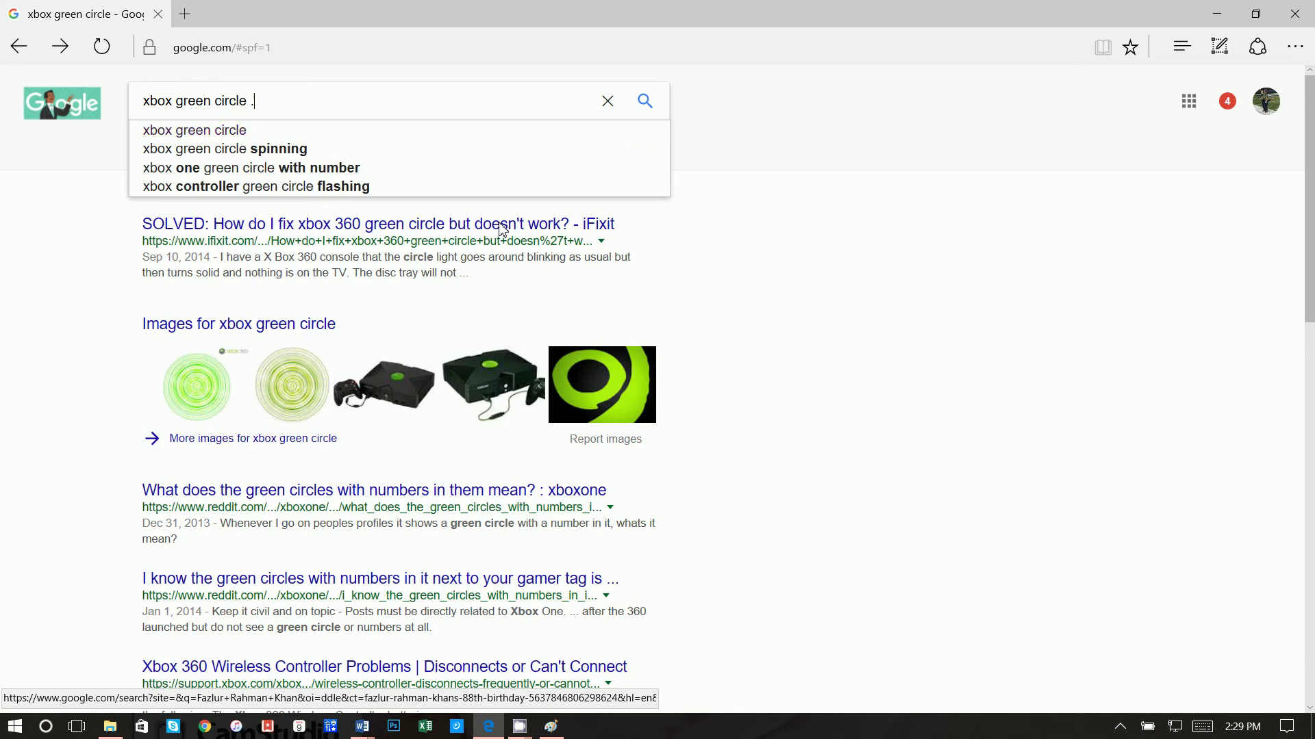
text(png)
key(Return)
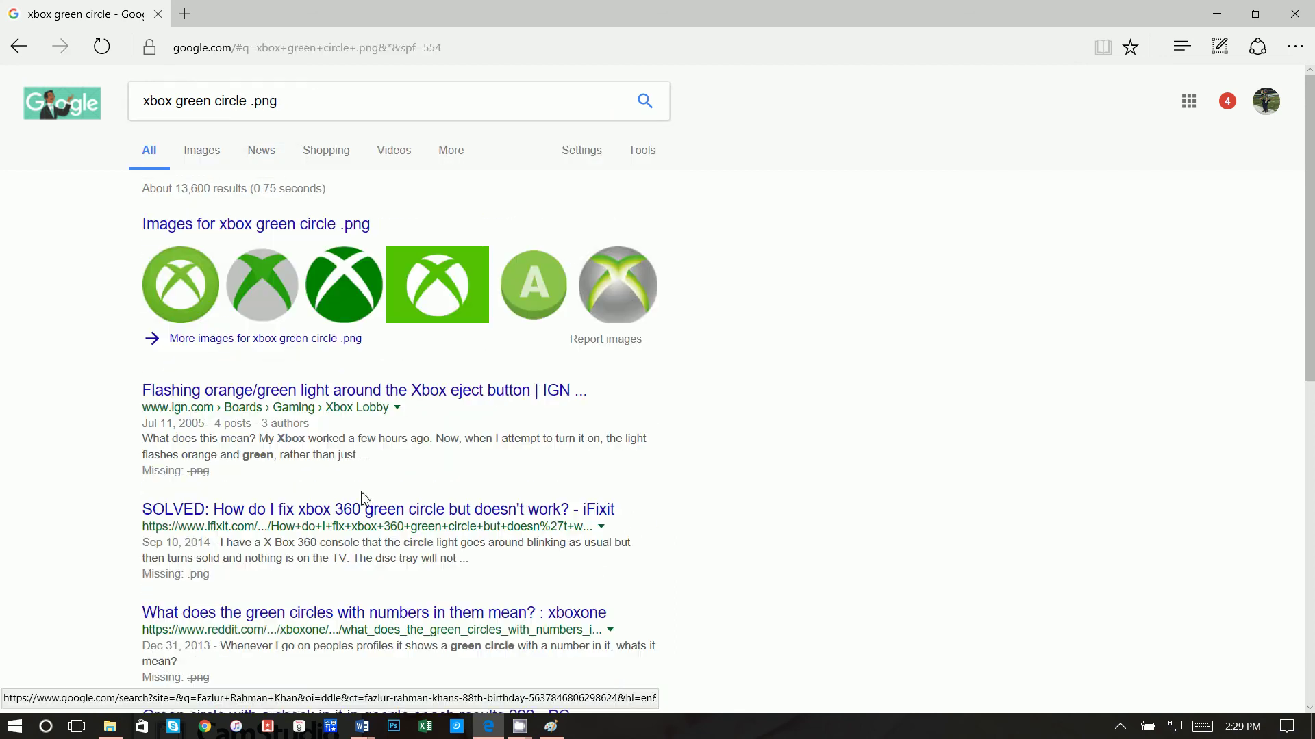
click(217, 153)
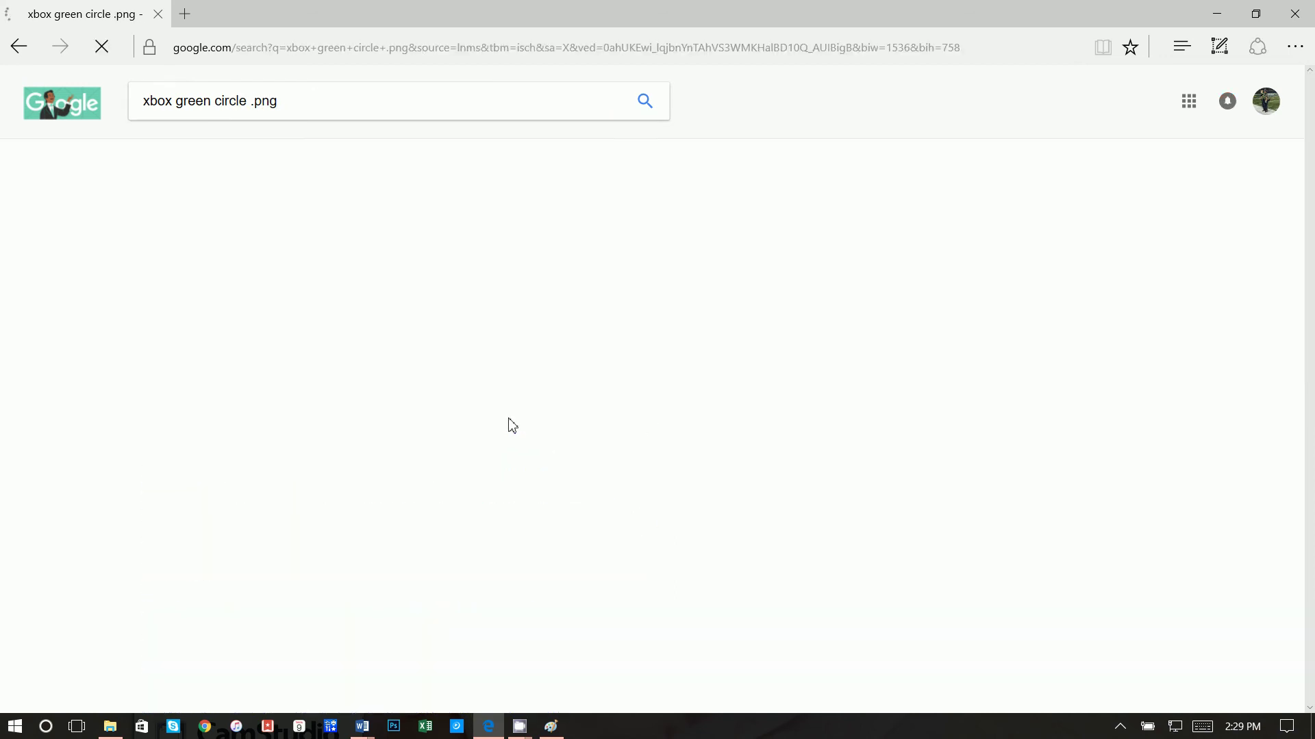
Save the green ring-of-light image into the XBOX folder
scroll(671, 553, down, 5)
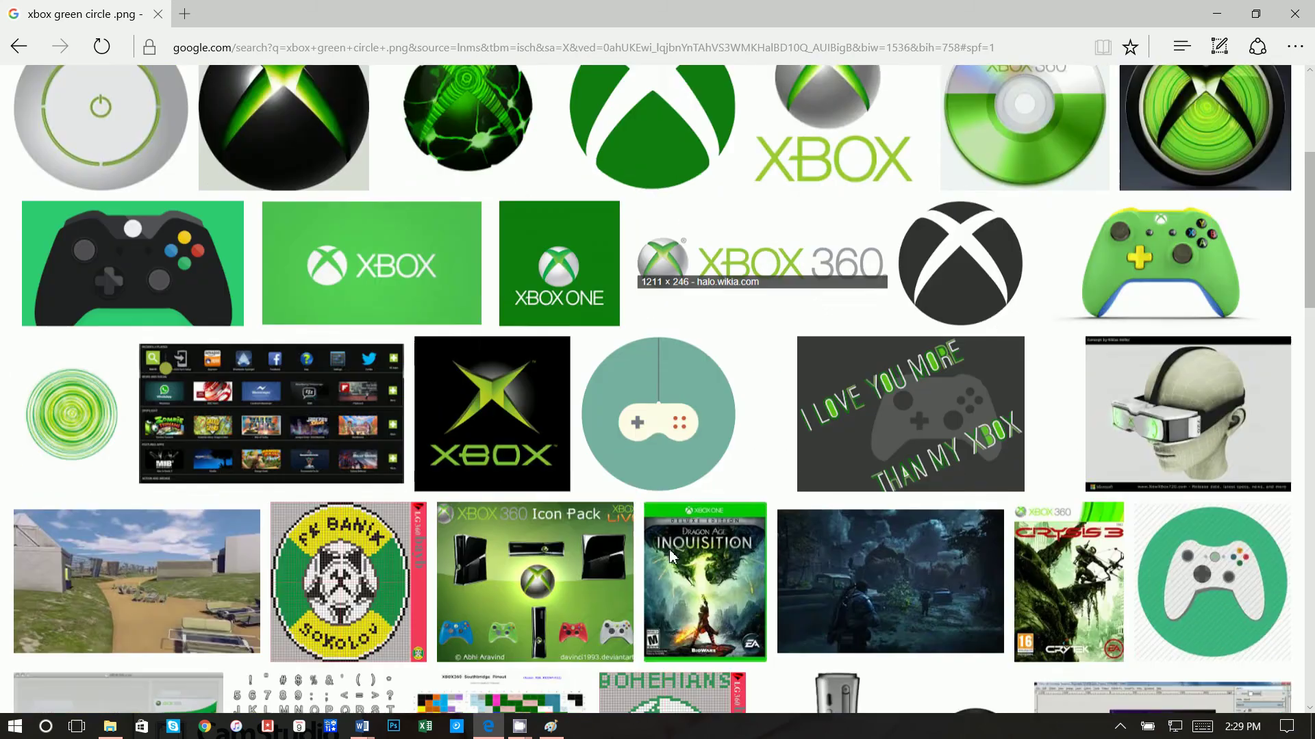
scroll(671, 556, down, 2)
click(71, 266)
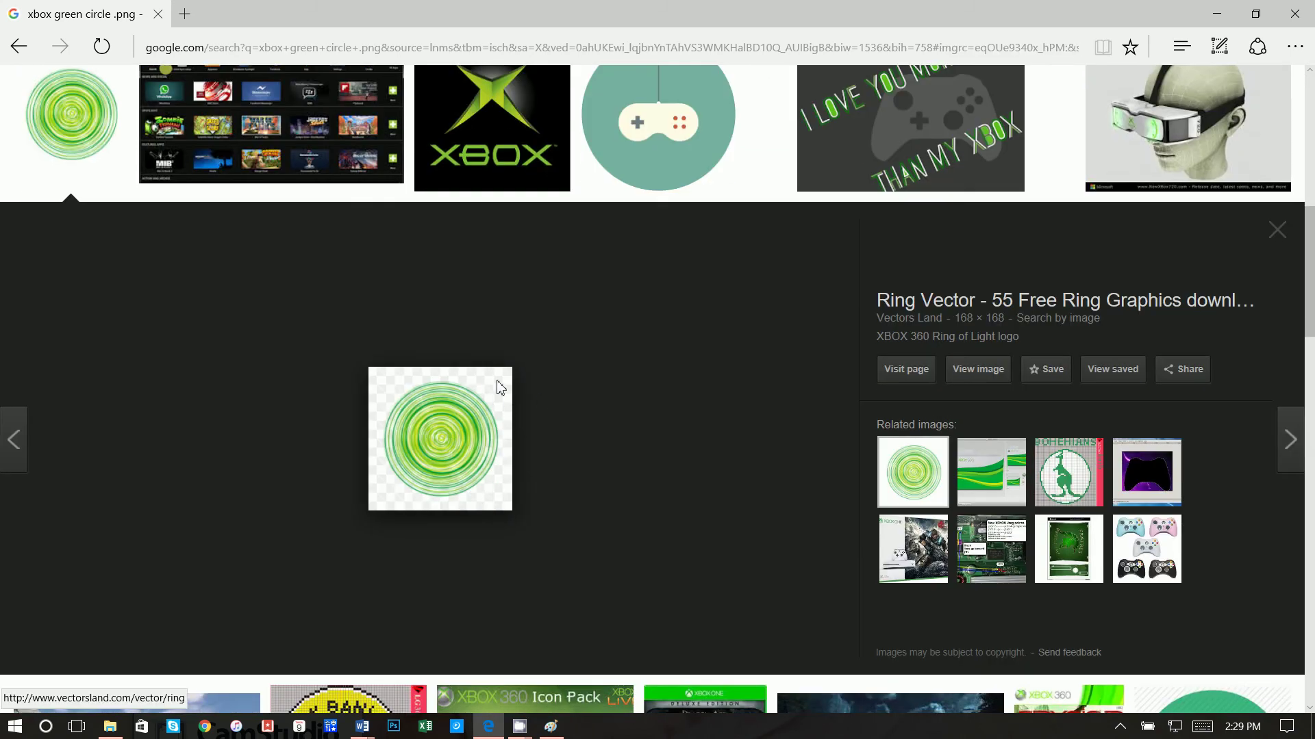
right_click(457, 427)
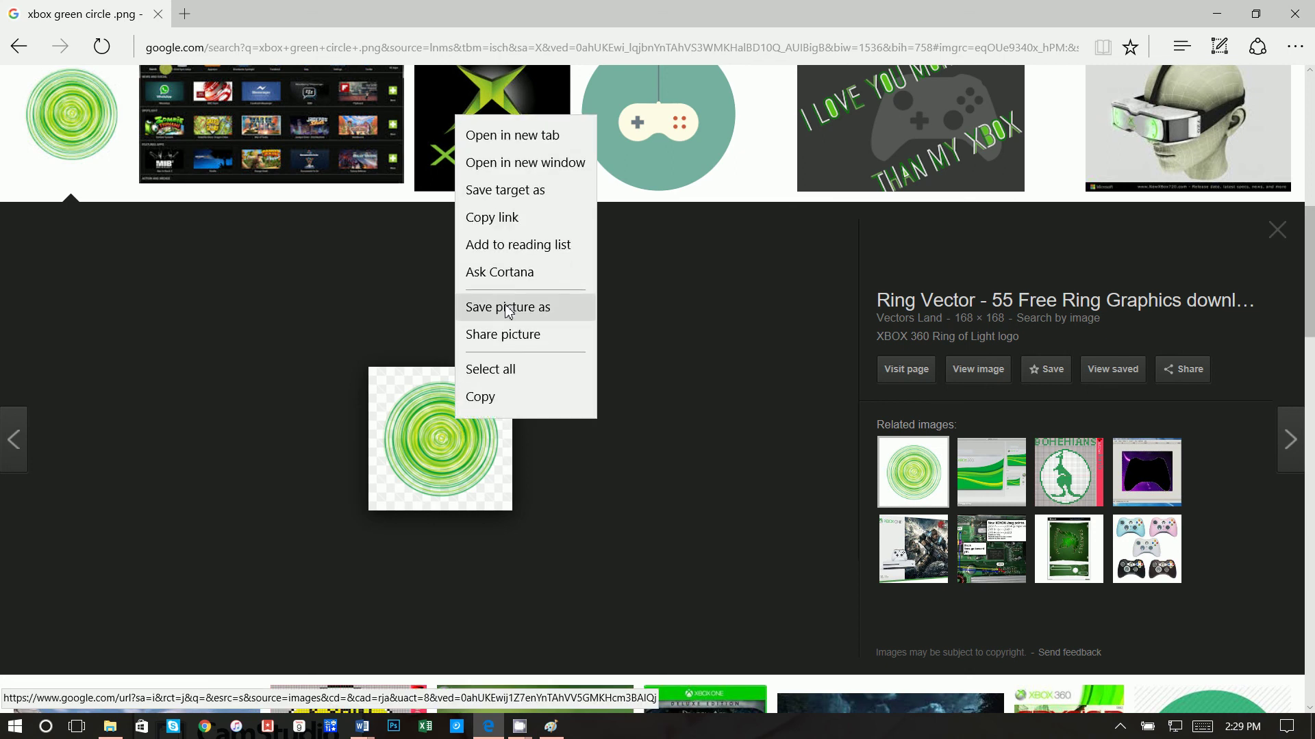
click(508, 308)
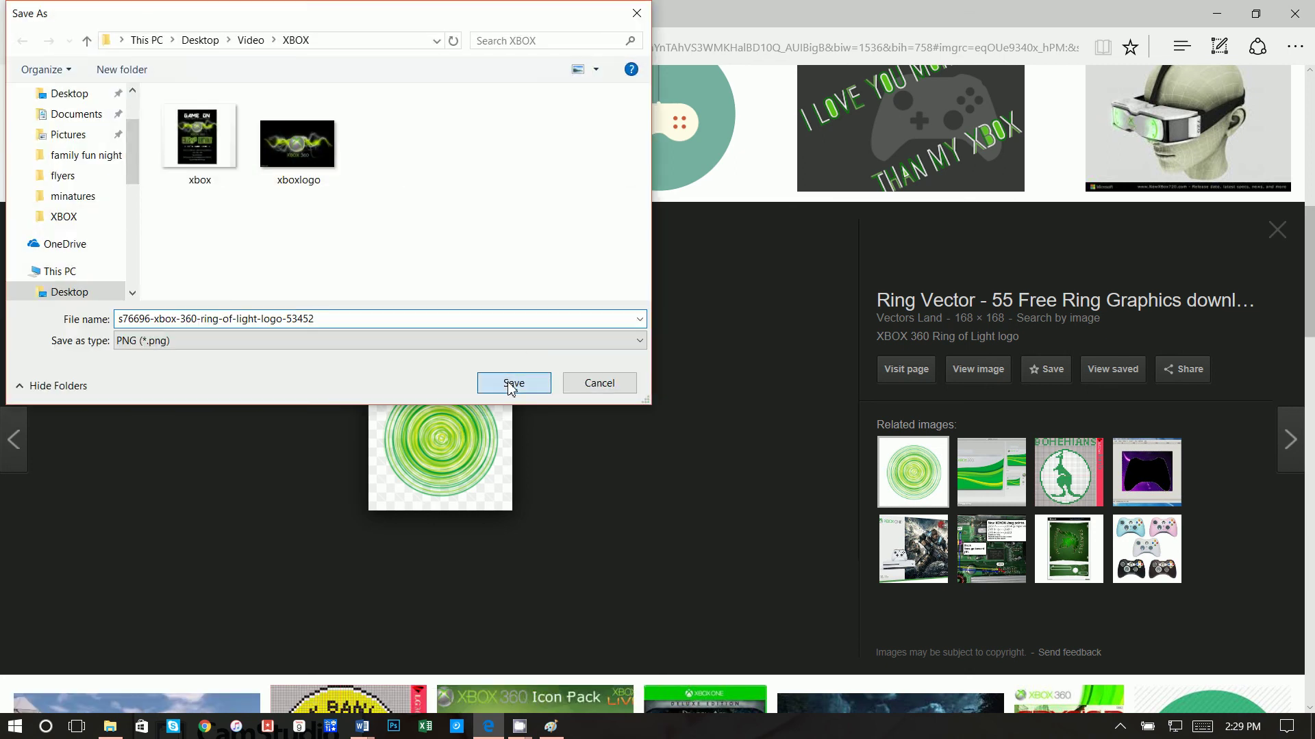
click(512, 384)
key(alt+Tab)
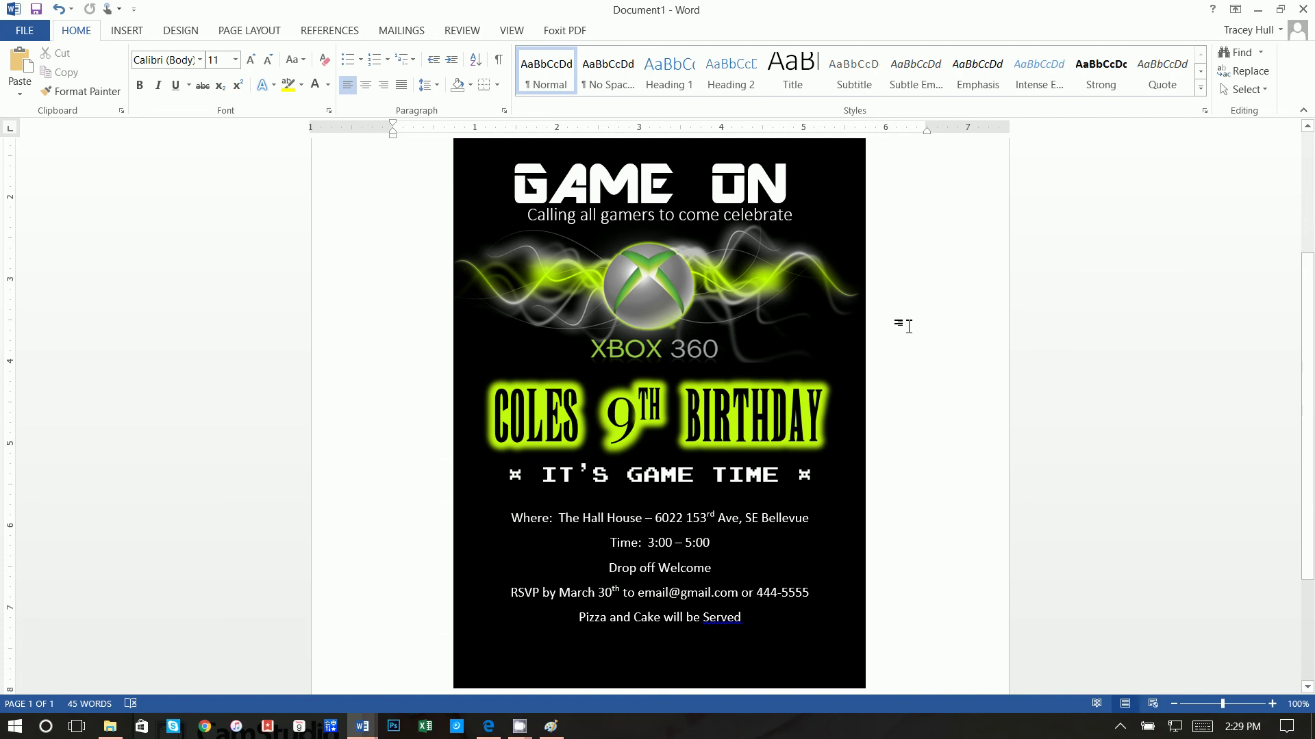
Insert the saved green ring PNG into the flyer
click(125, 32)
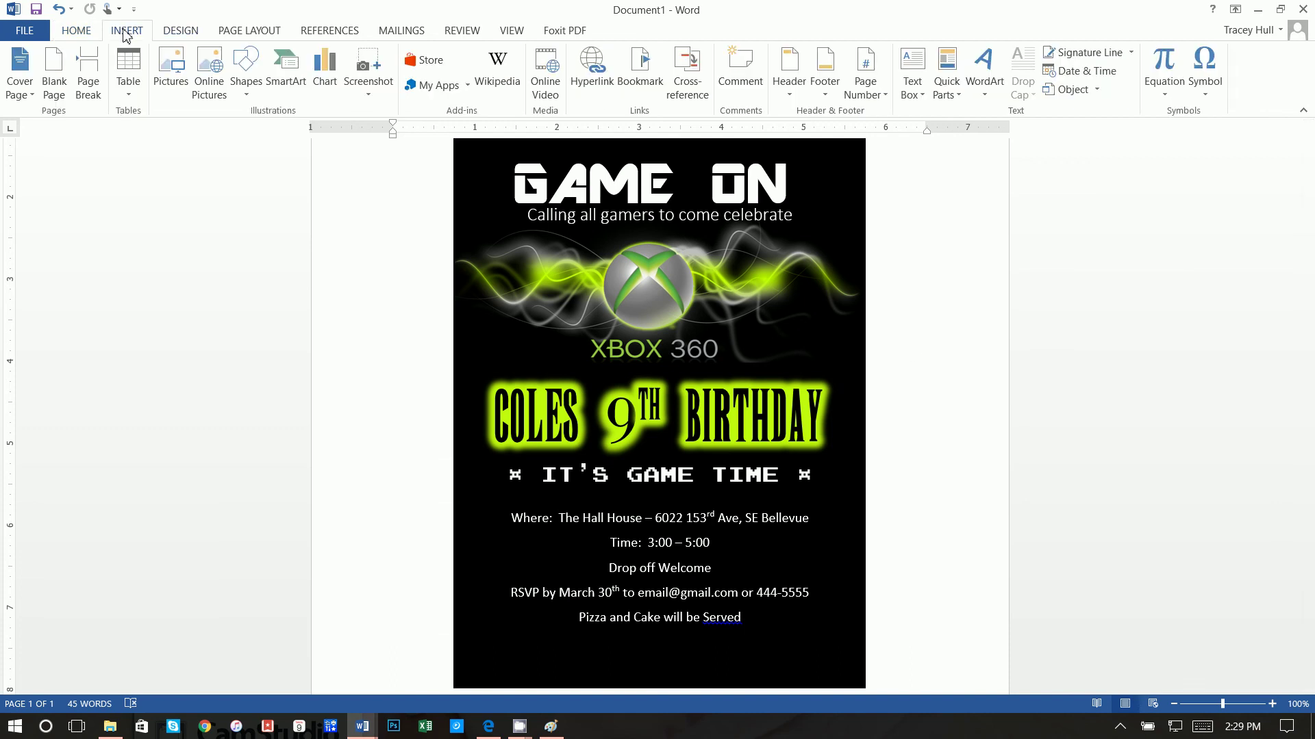
click(171, 69)
click(194, 131)
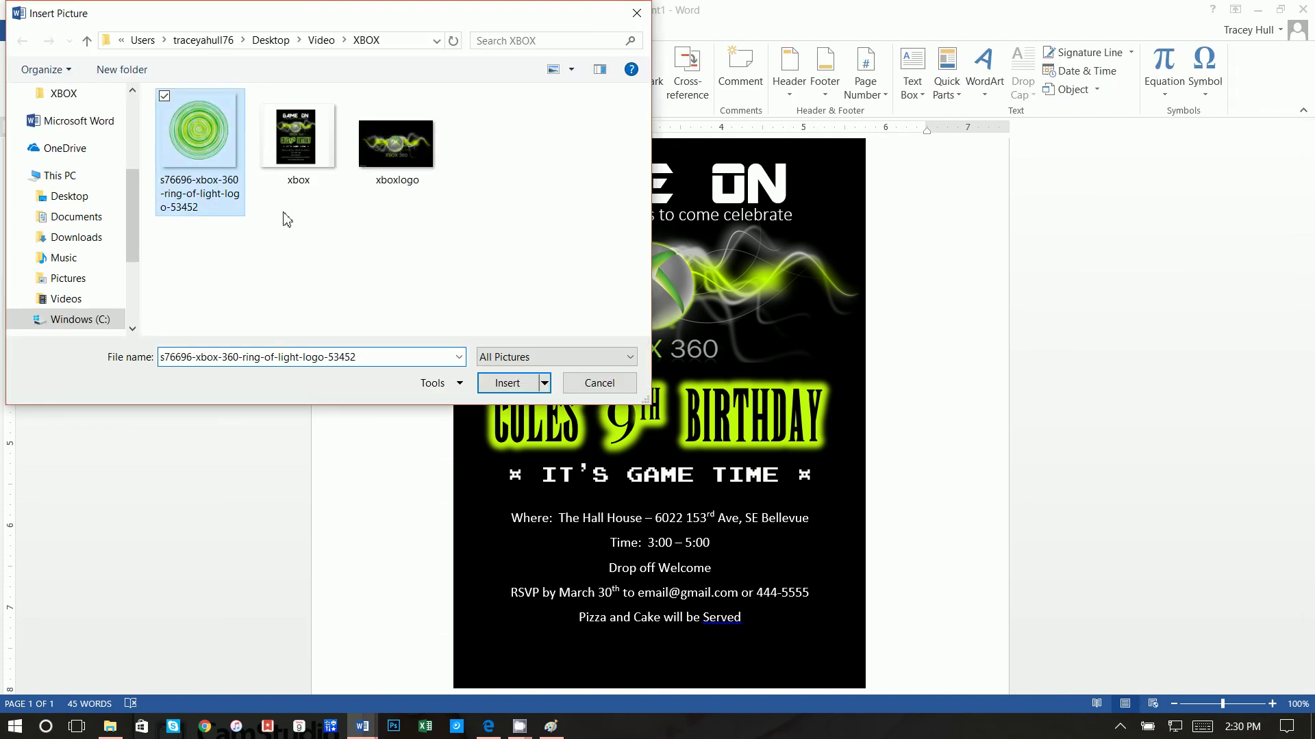
click(505, 381)
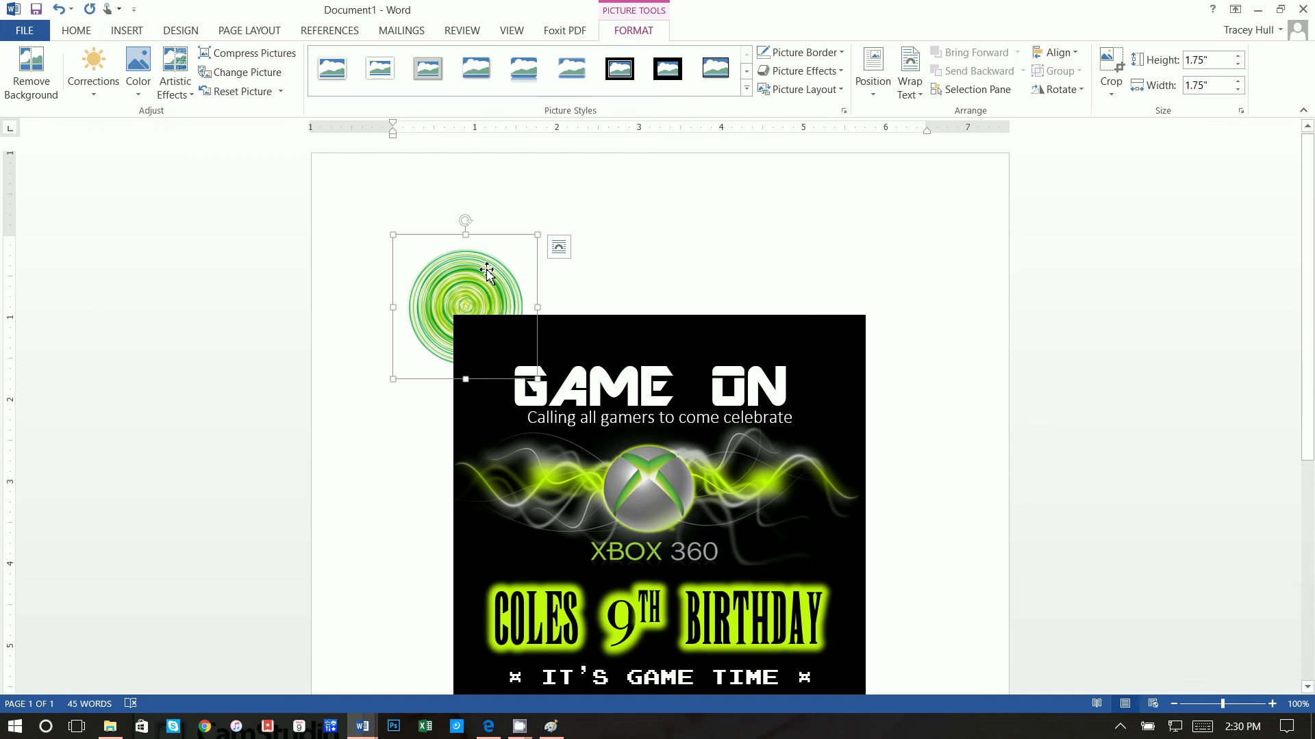
Set the ring to In Front of Text and move it slightly down toward the top-left corner
right_click(484, 272)
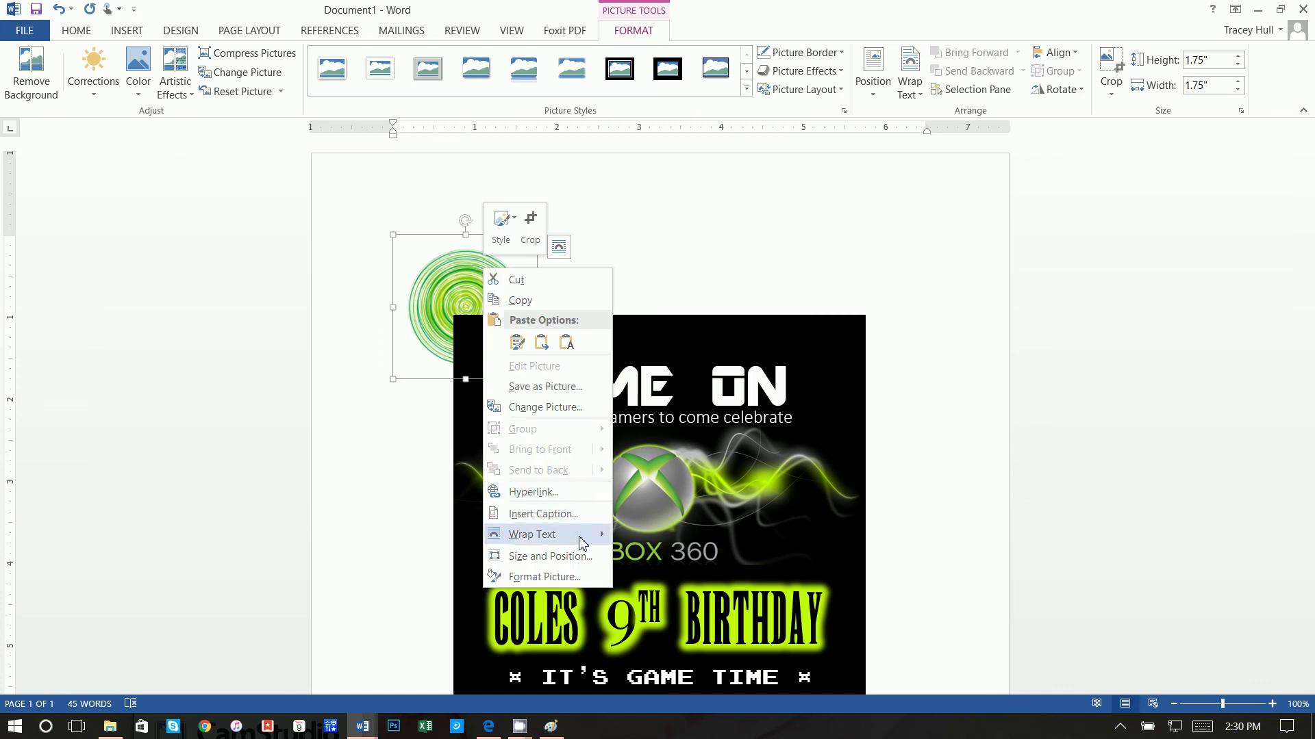
mouse_move(589, 535)
click(663, 596)
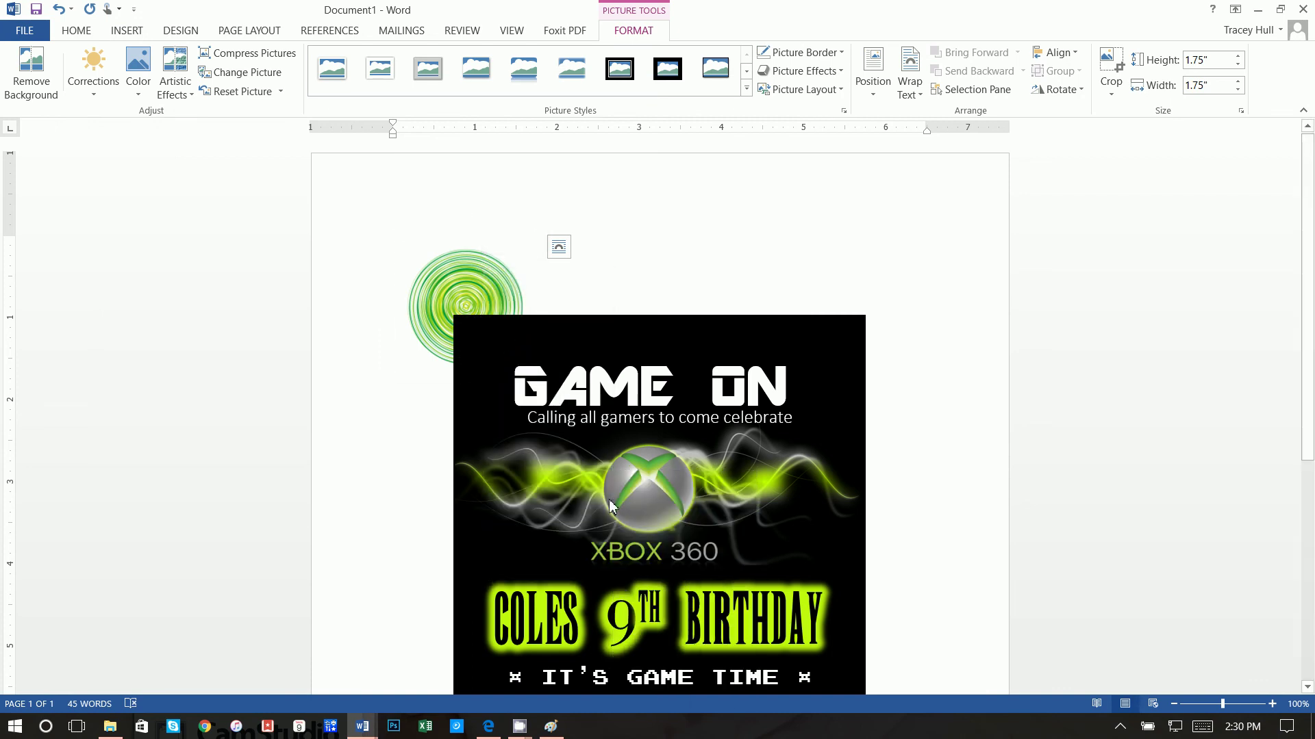
drag(462, 291, 451, 303)
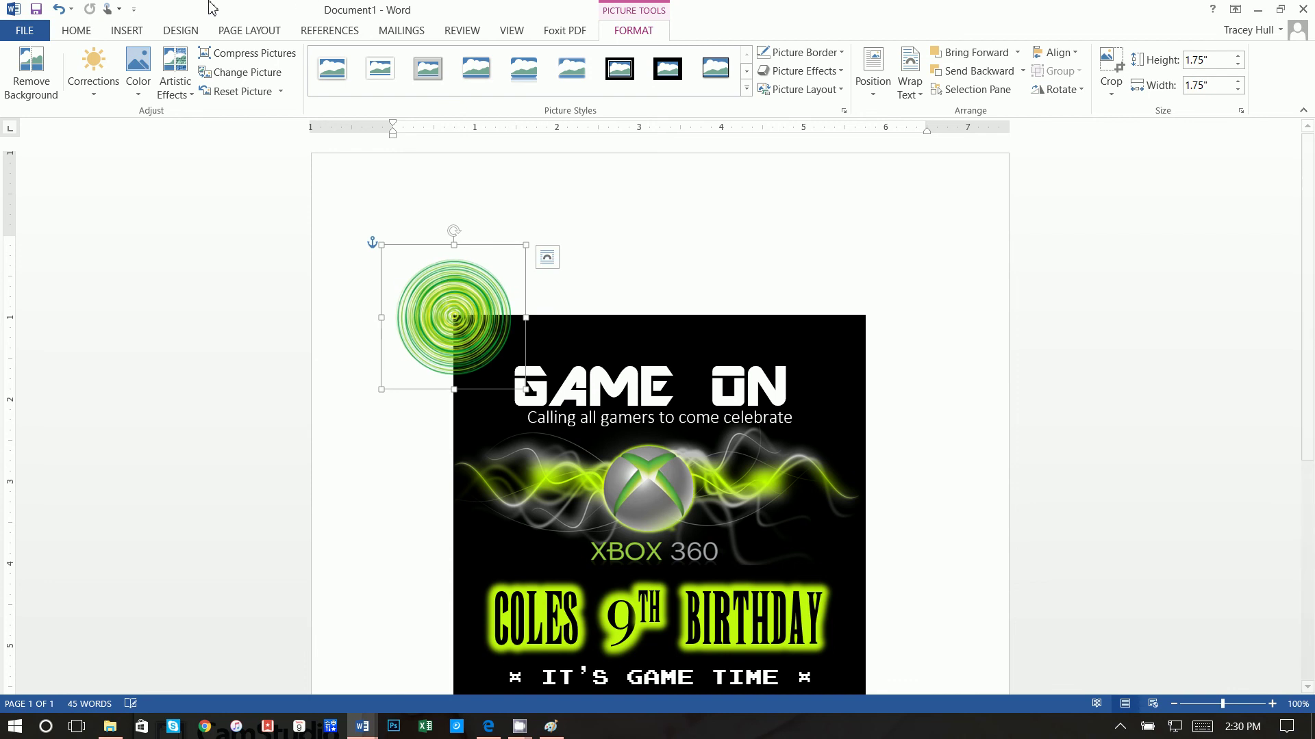
Crop off the ring's top and left halves, leaving a quarter arc in the top-left corner
click(1110, 65)
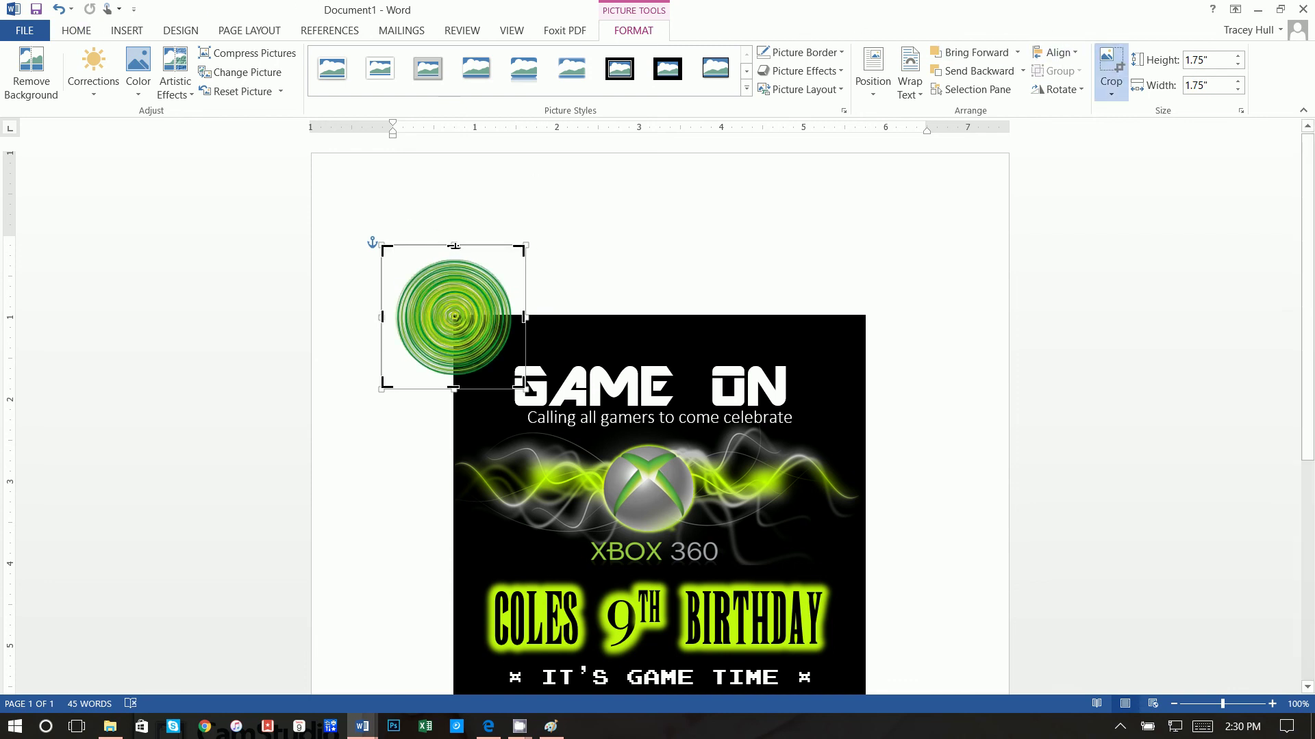
drag(454, 245, 454, 317)
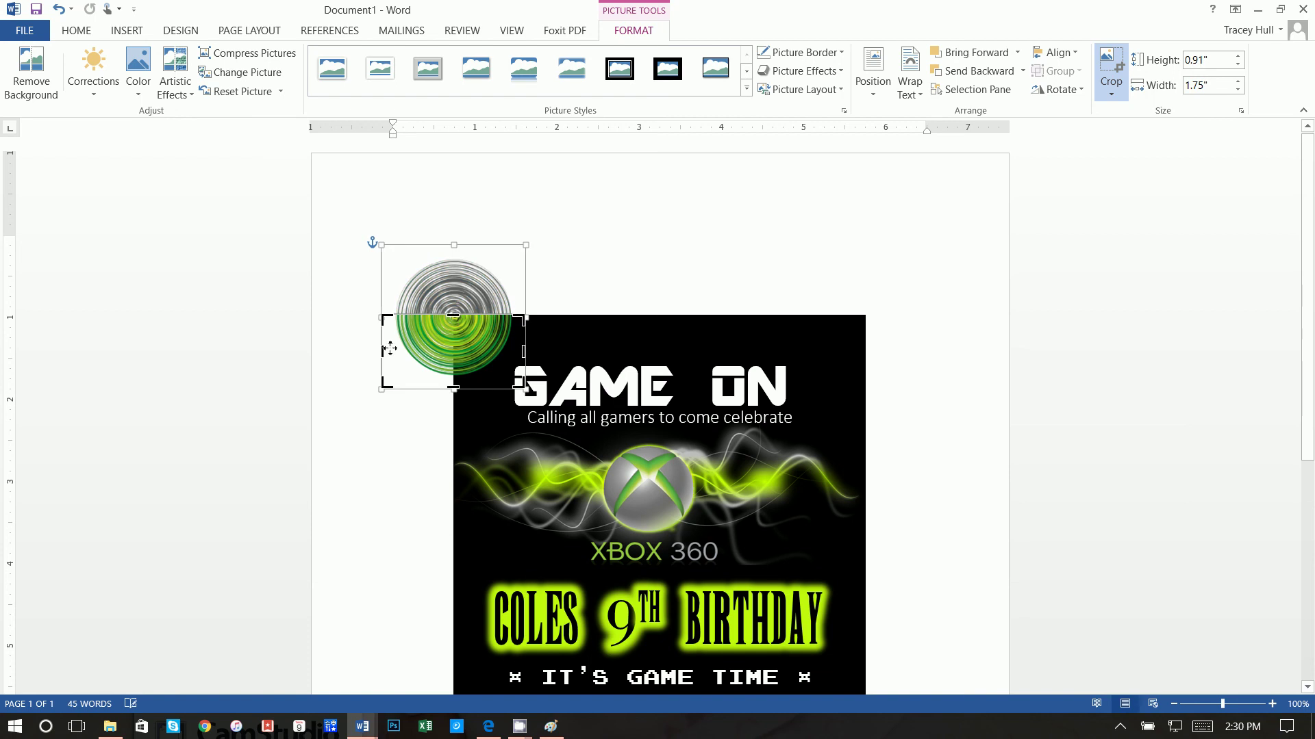
drag(383, 355, 455, 362)
click(587, 271)
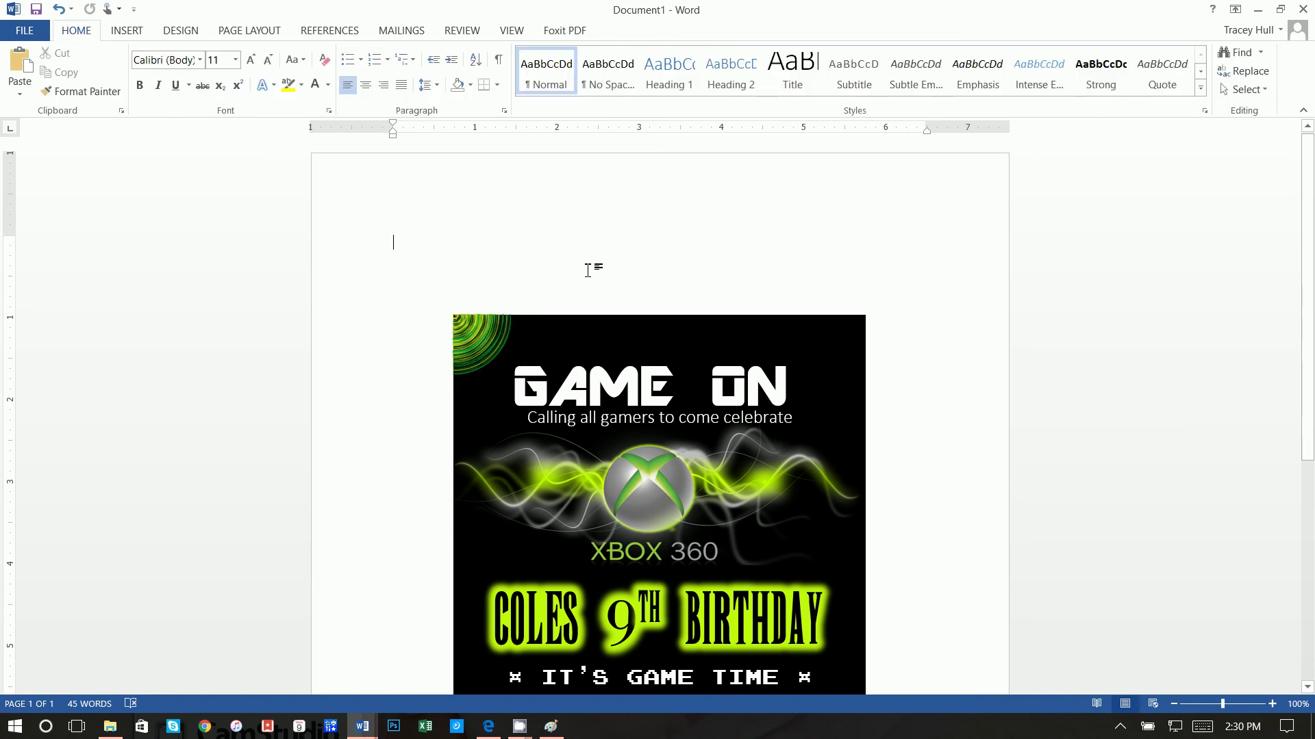
scroll(657, 299, down, 3)
scroll(657, 299, up, 1)
click(460, 255)
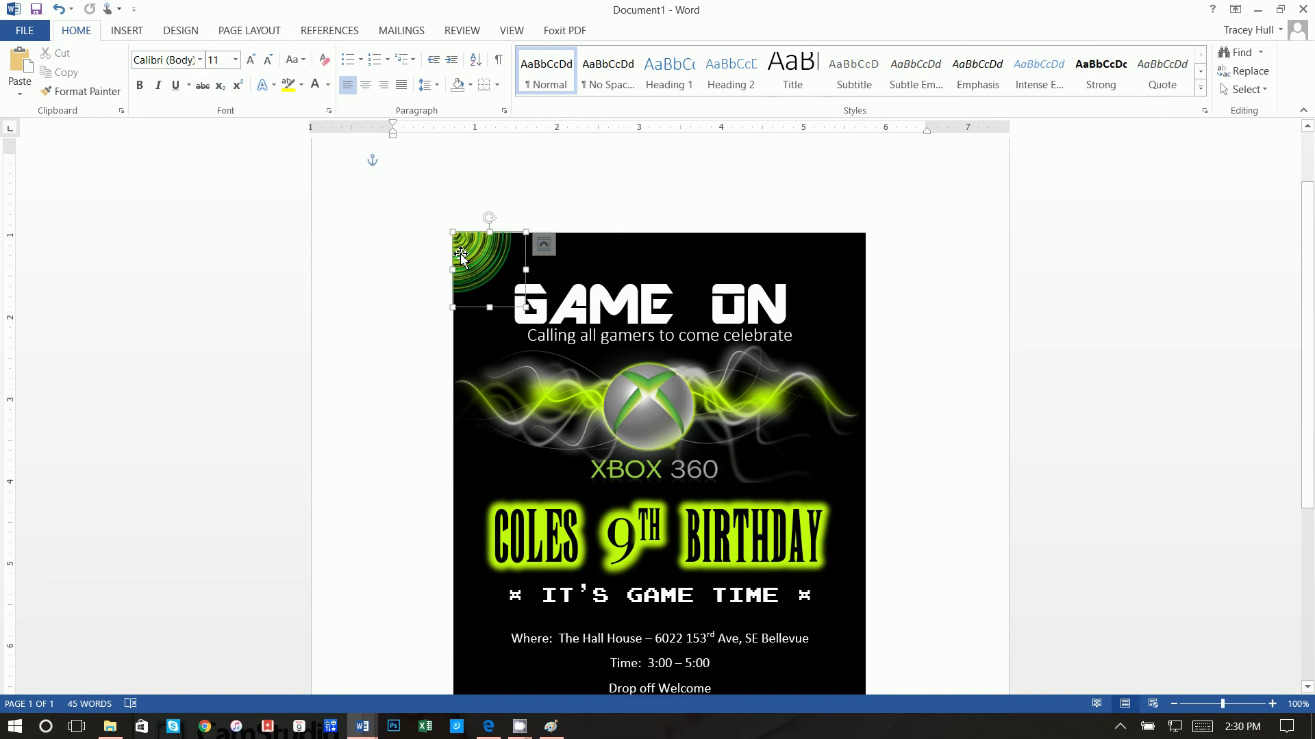
Paste a copy of the quarter ring, rotate it 90° right, and place it top-right
right_click(460, 253)
click(494, 285)
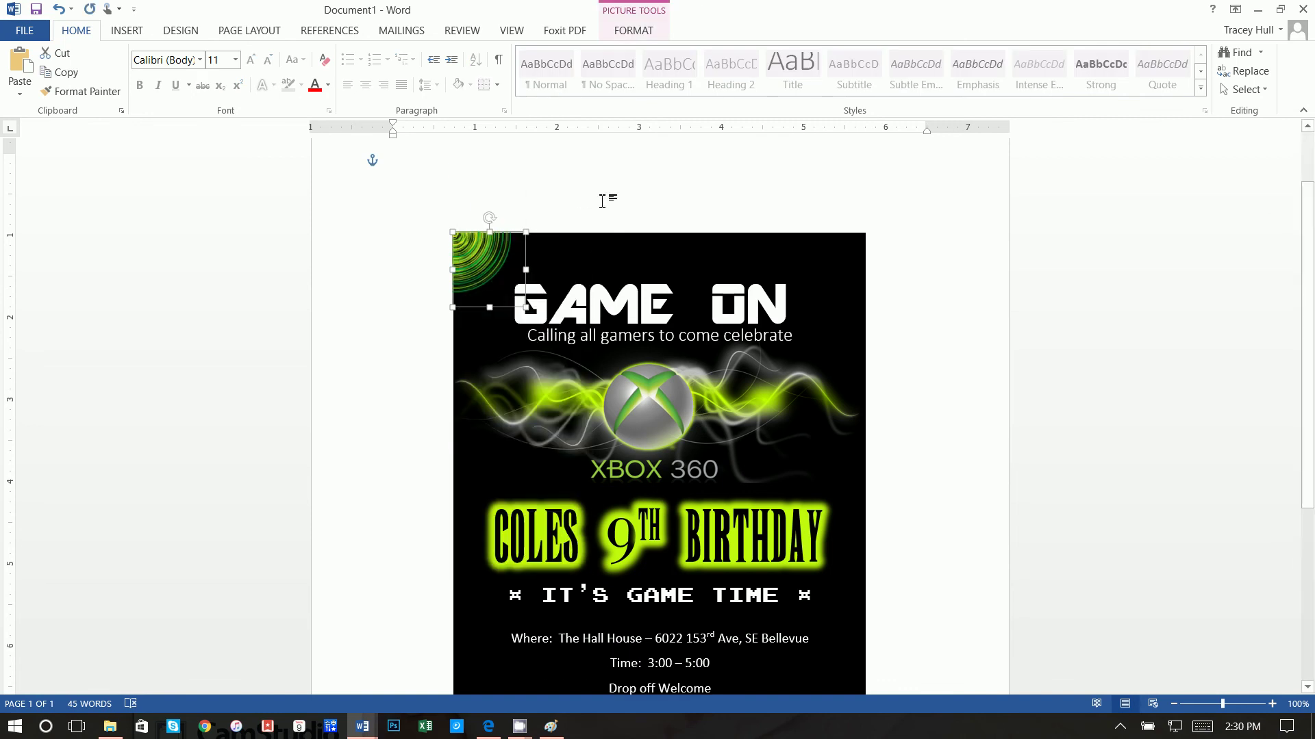
right_click(602, 201)
click(636, 273)
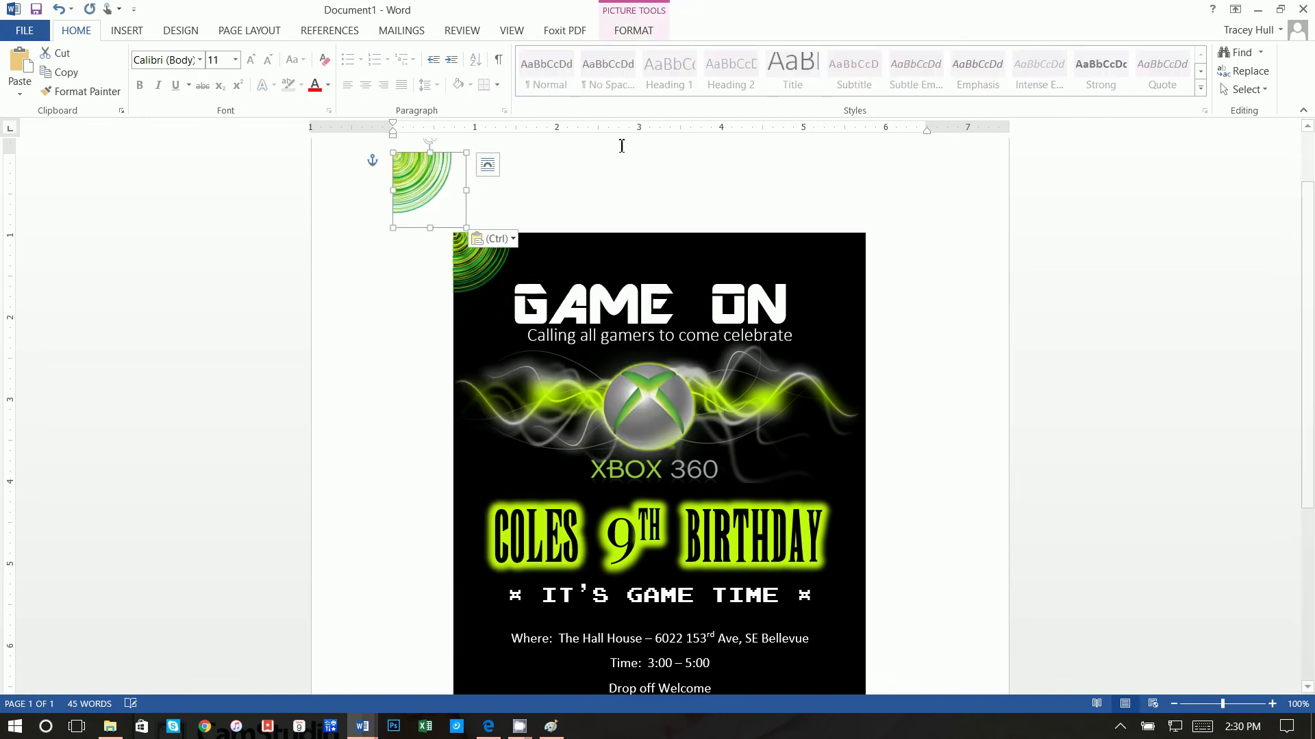
click(654, 33)
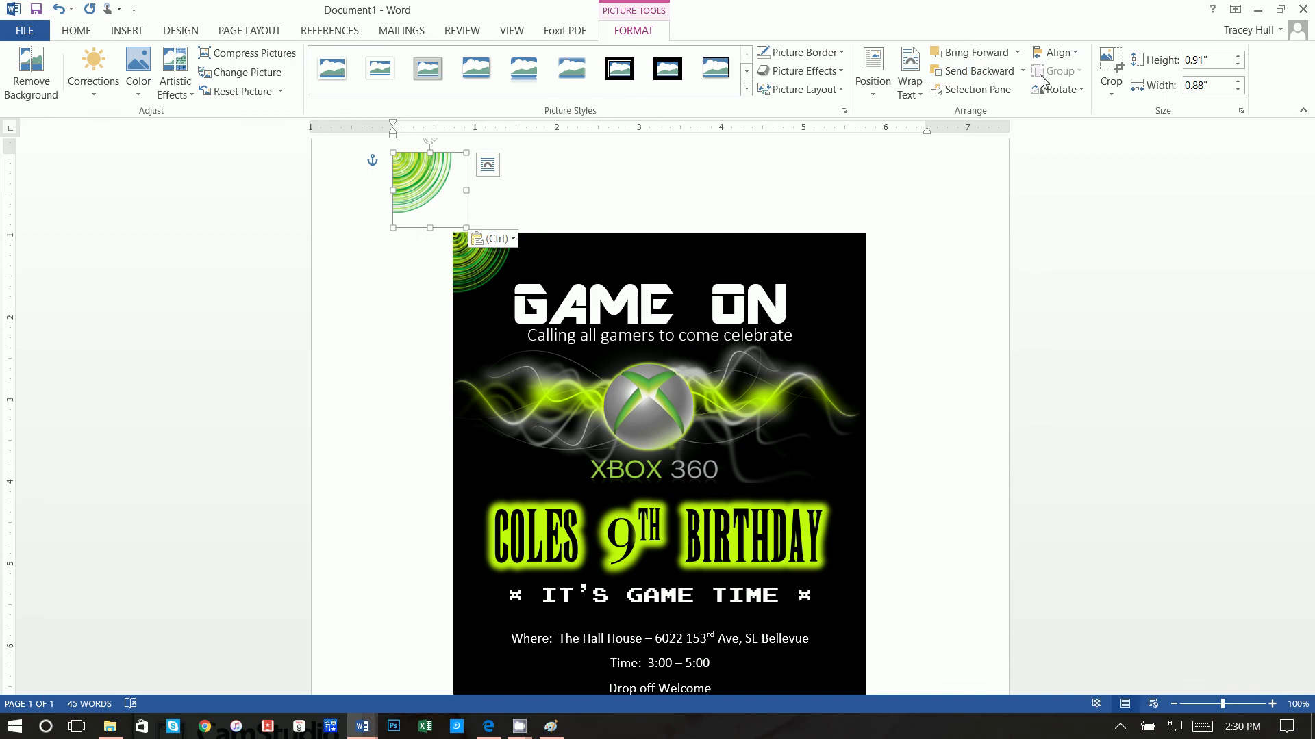
click(1057, 91)
click(1059, 111)
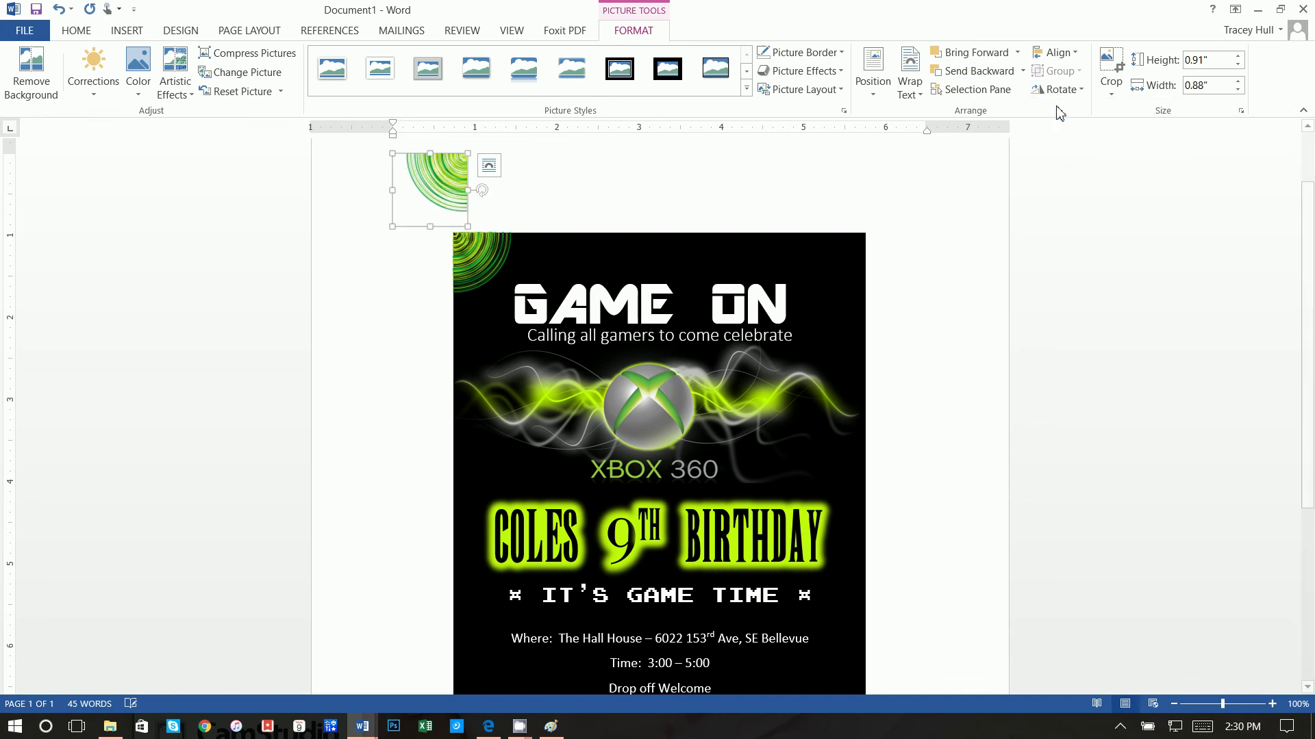
drag(454, 172, 852, 252)
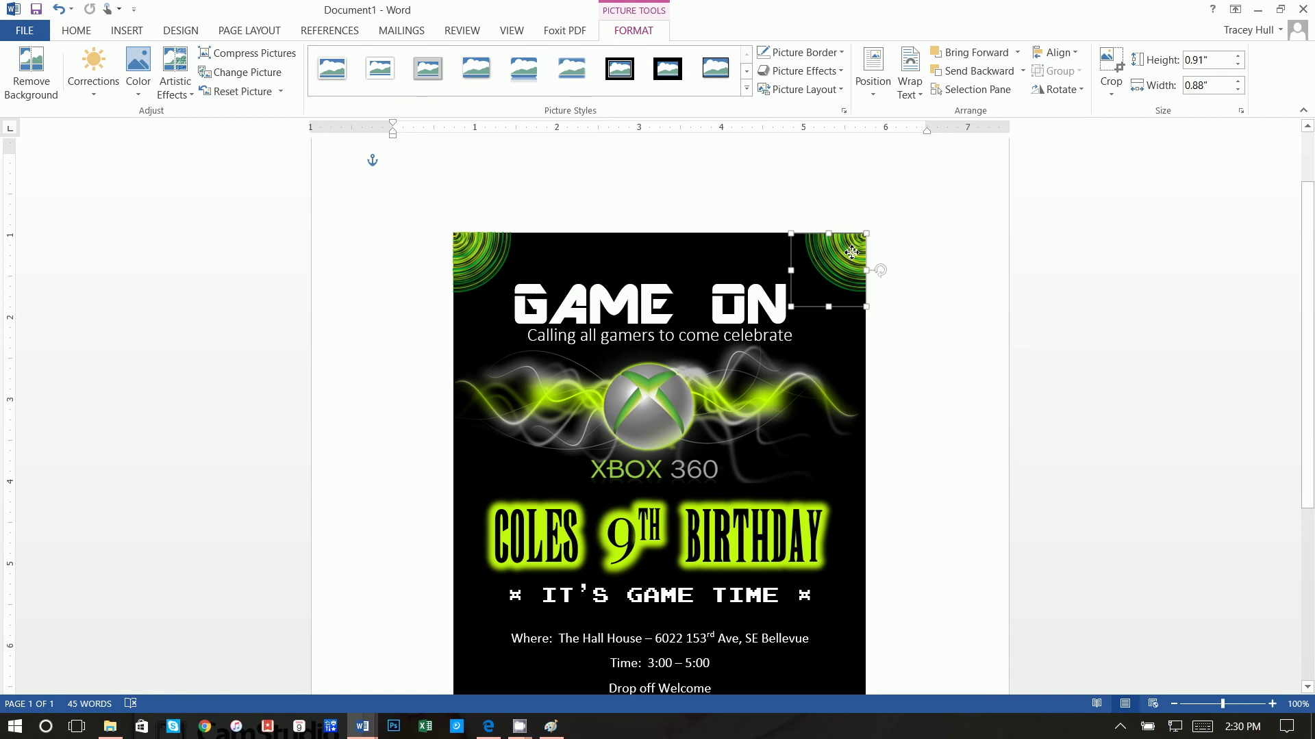
key(Up)
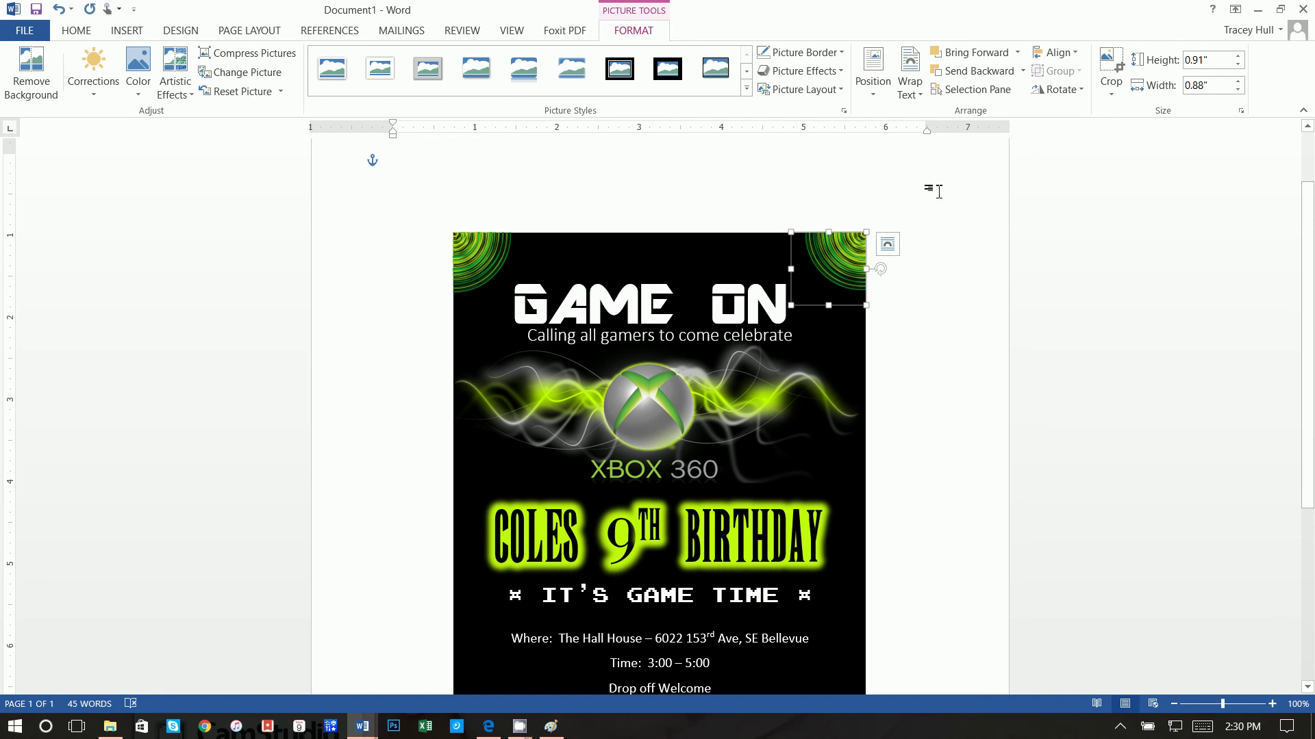
click(847, 153)
Paste another copy, rotate it 90° left, and move it to the bottom-left corner
right_click(841, 168)
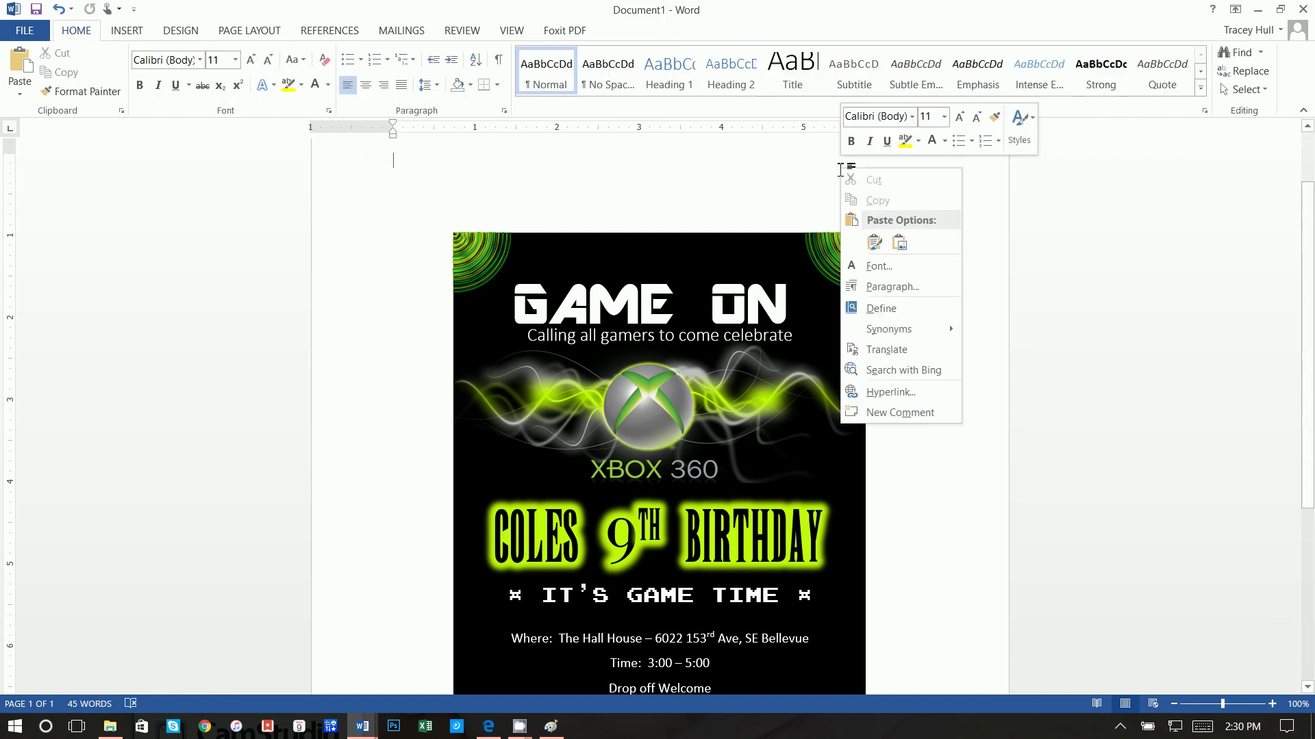
click(875, 242)
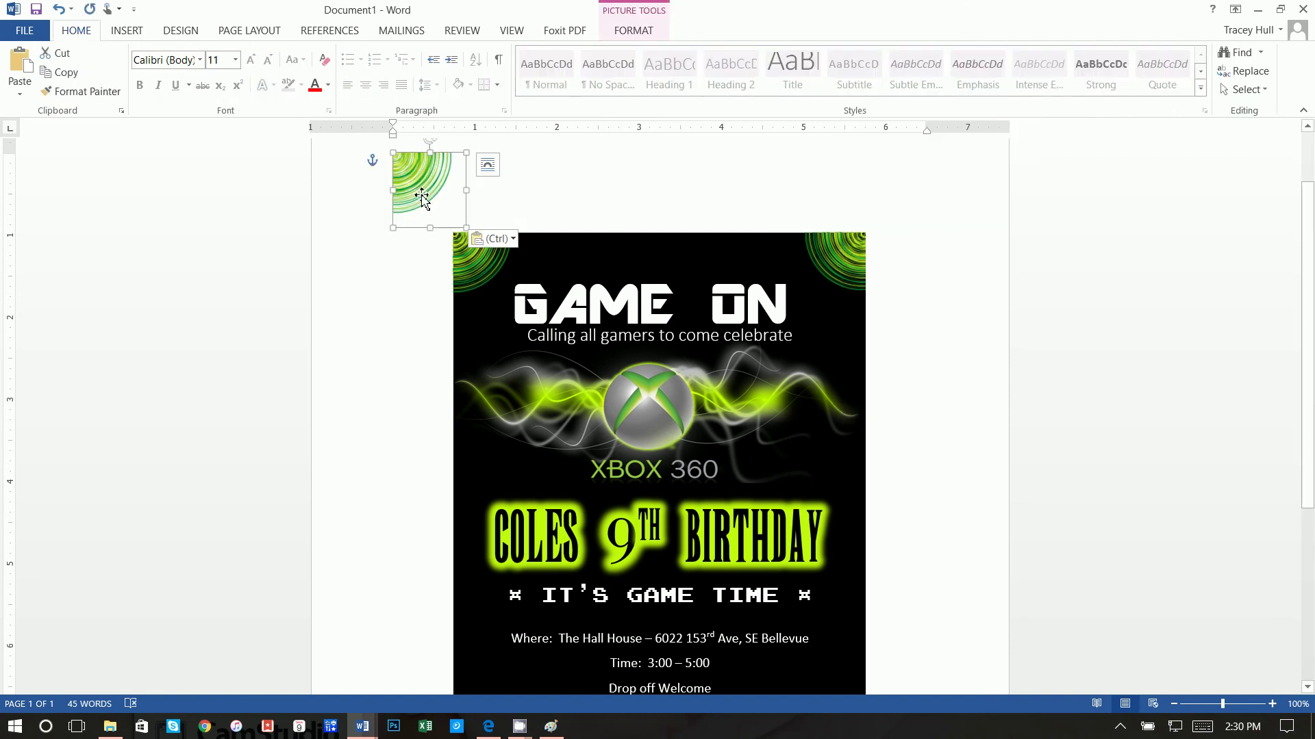
click(623, 31)
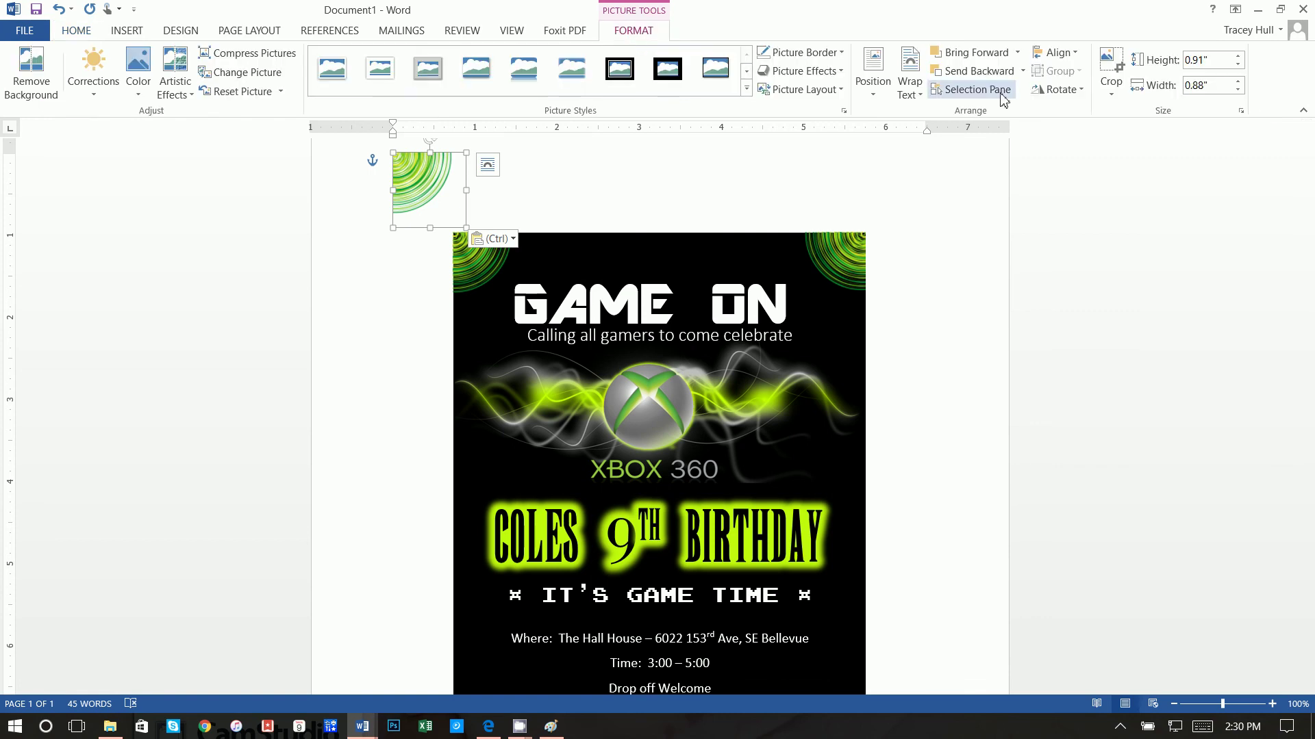
click(1056, 89)
click(1063, 130)
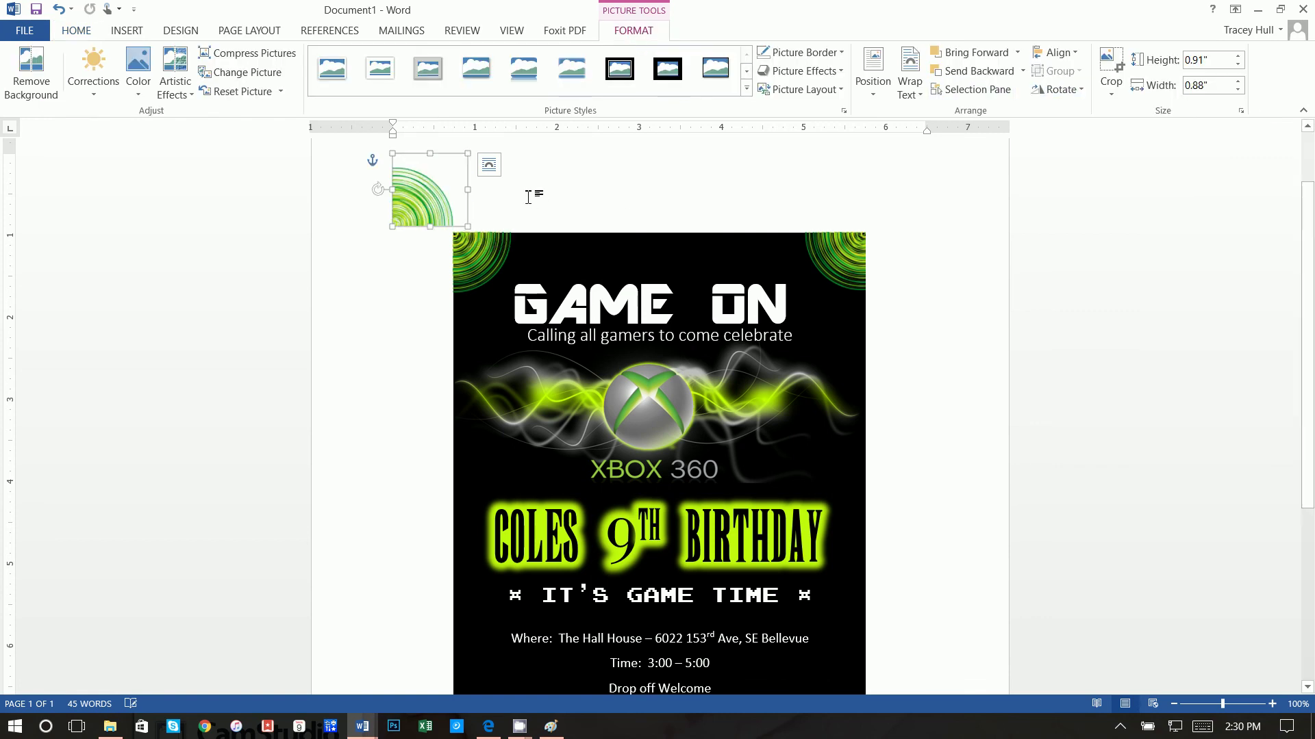
drag(437, 209, 478, 611)
right_click(478, 611)
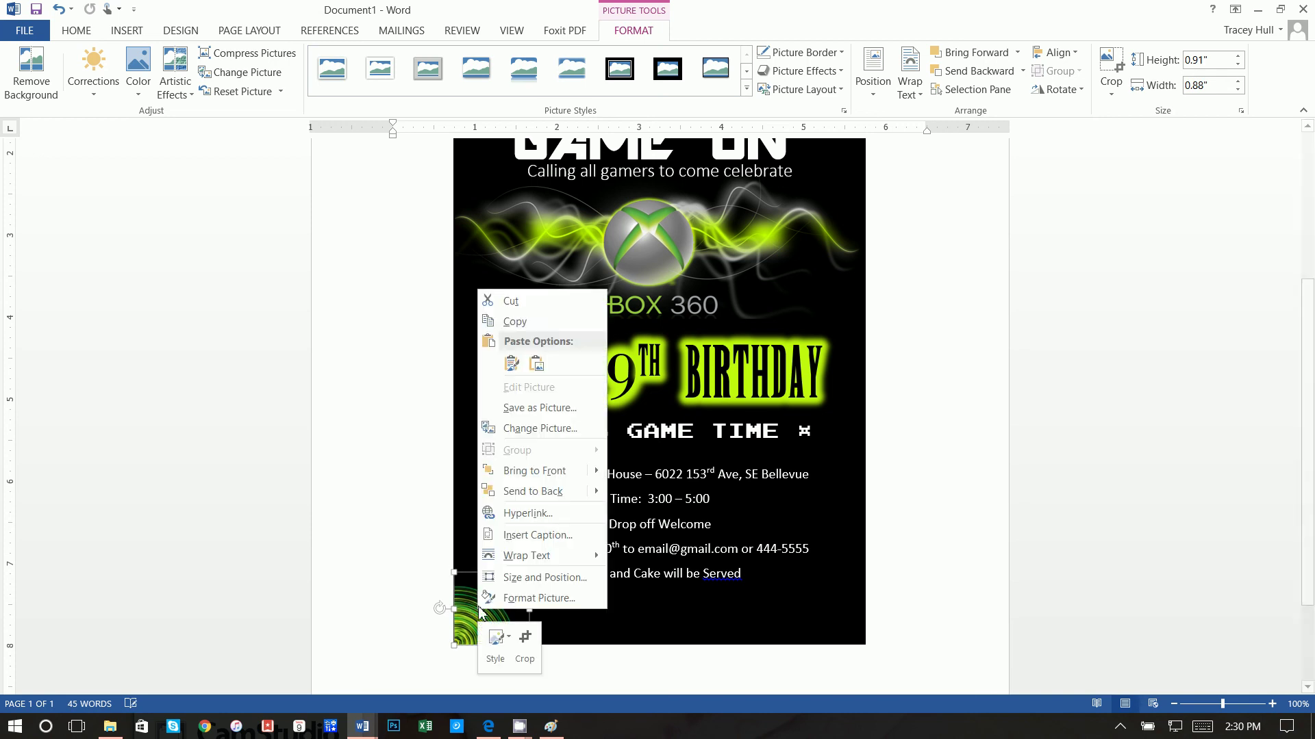
key(Escape)
click(977, 334)
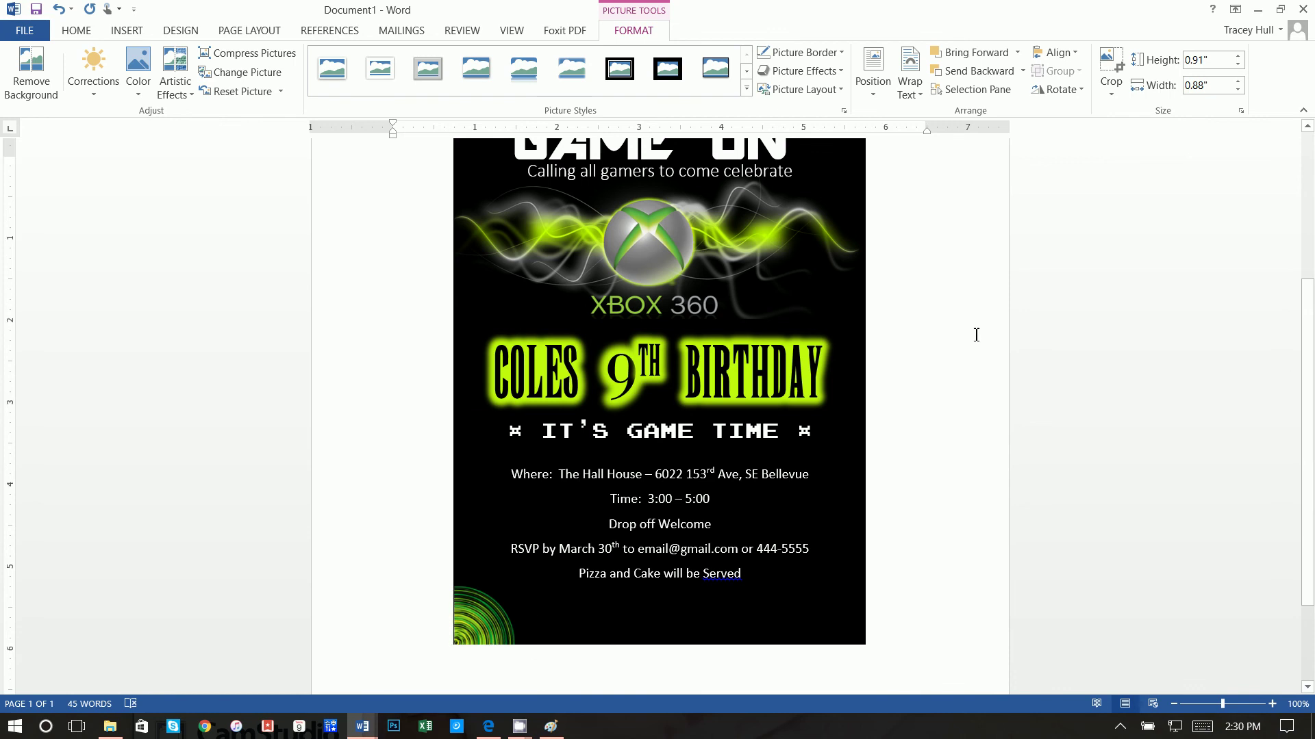
Copy the top-right ring, flip it vertically, and place it in the bottom-right corner
click(847, 270)
right_click(847, 267)
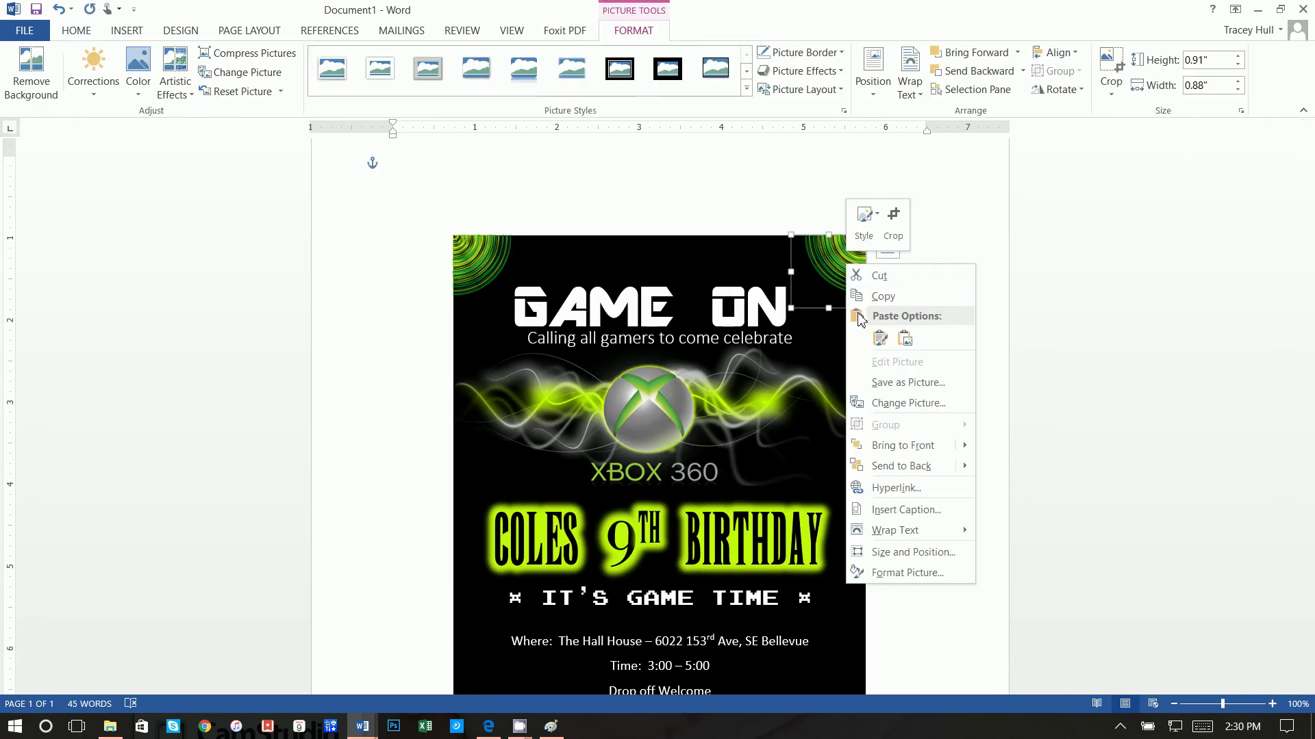
click(874, 300)
click(793, 176)
right_click(792, 176)
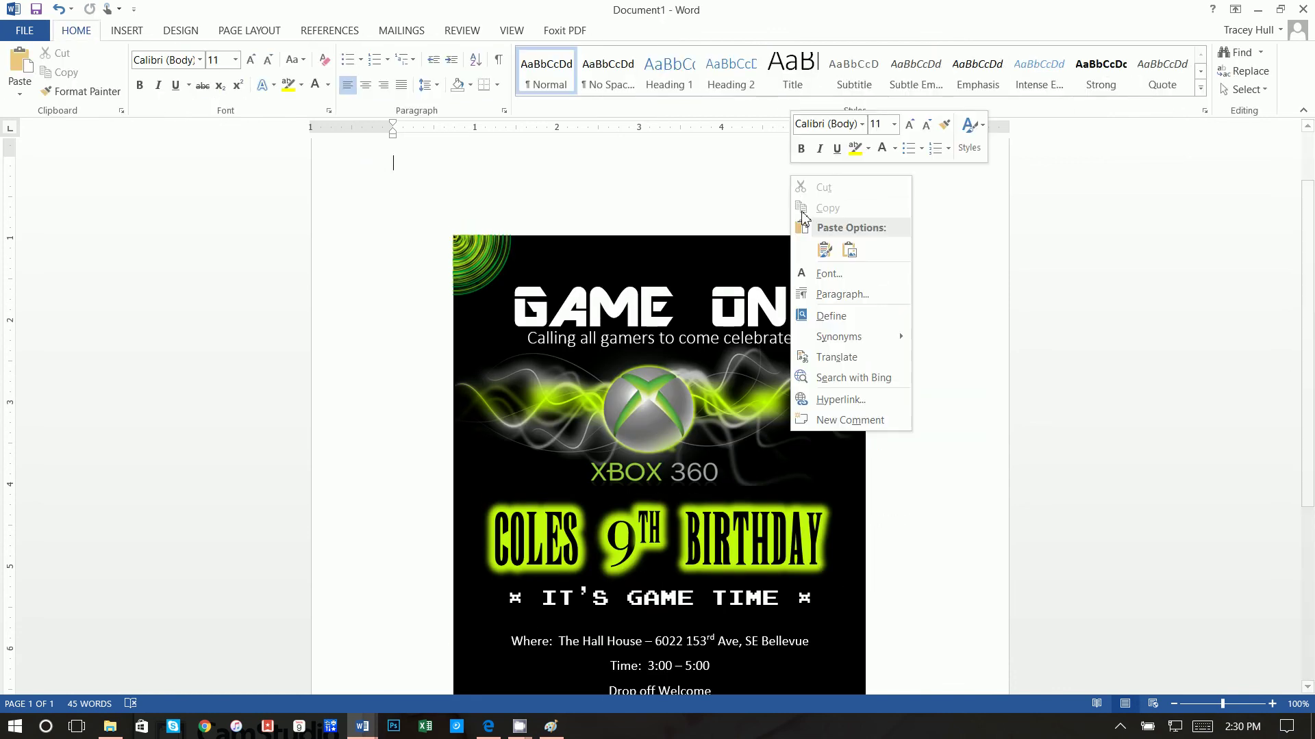
click(824, 248)
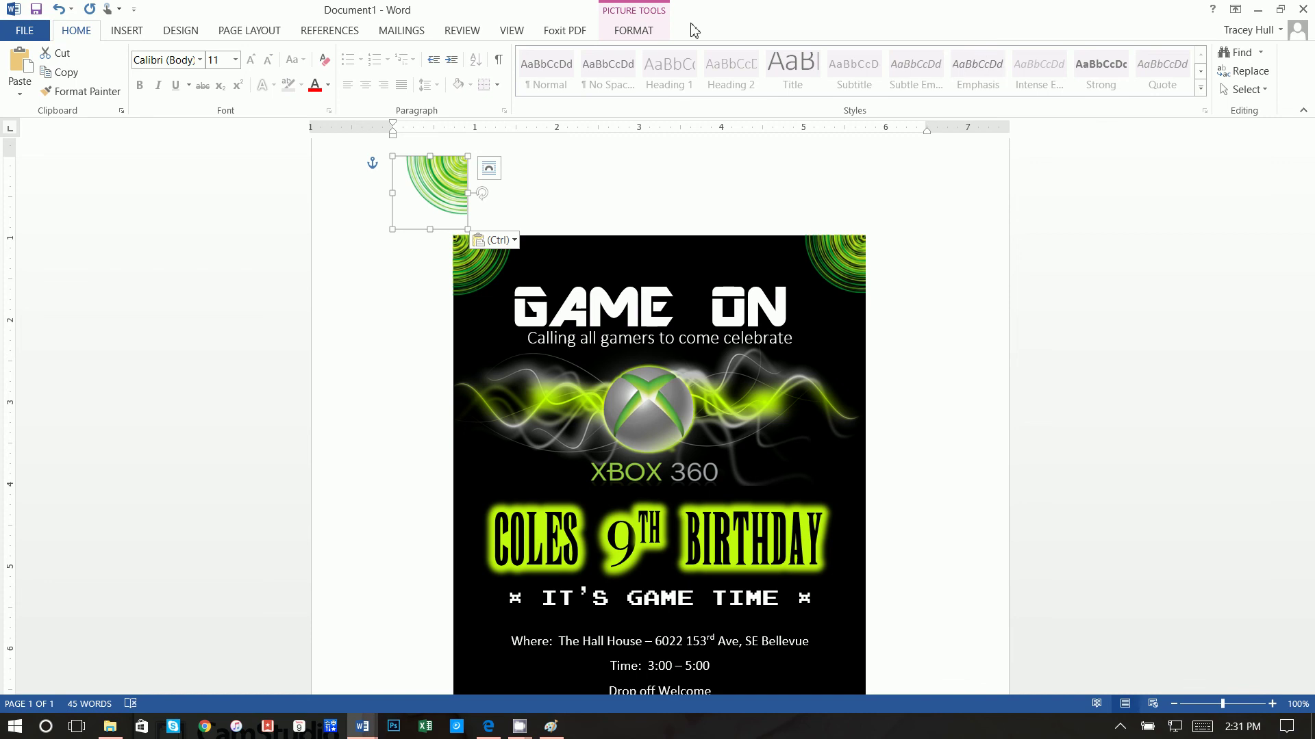
click(663, 30)
click(1055, 90)
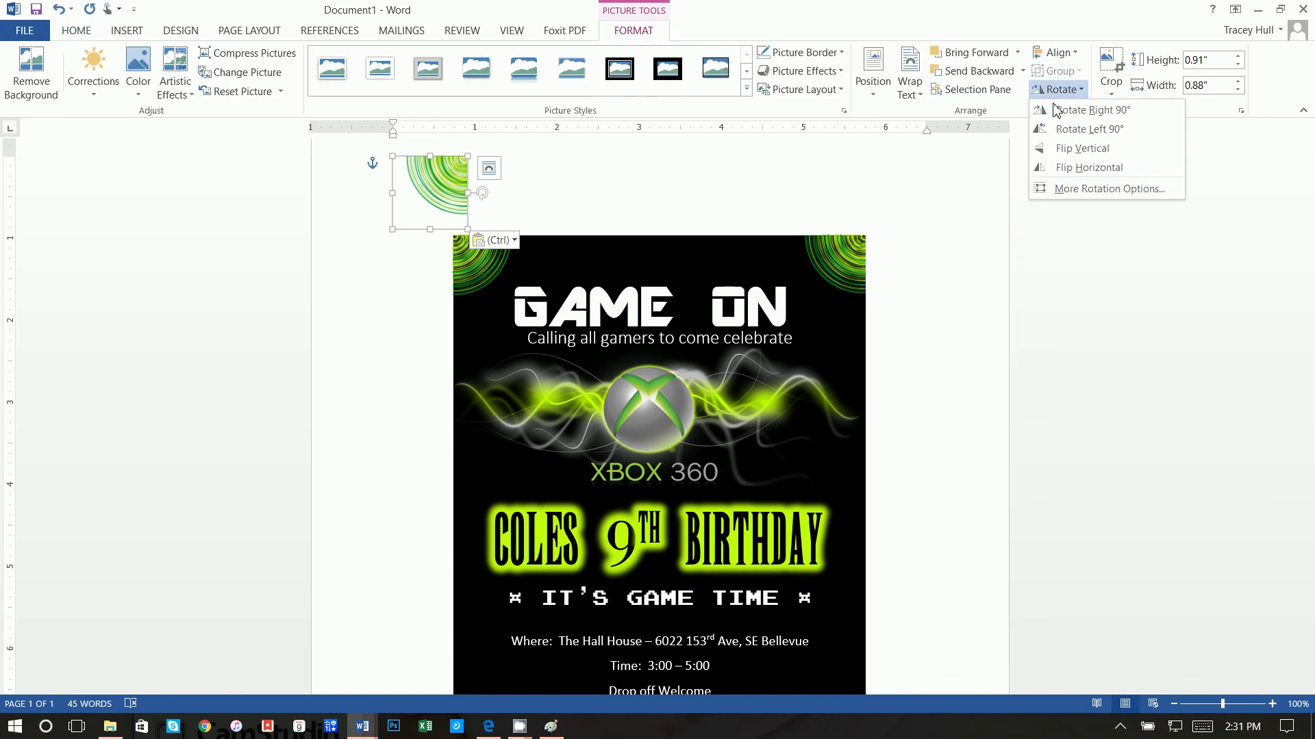
click(1064, 148)
drag(438, 204, 842, 588)
click(949, 504)
scroll(959, 522, up, 5)
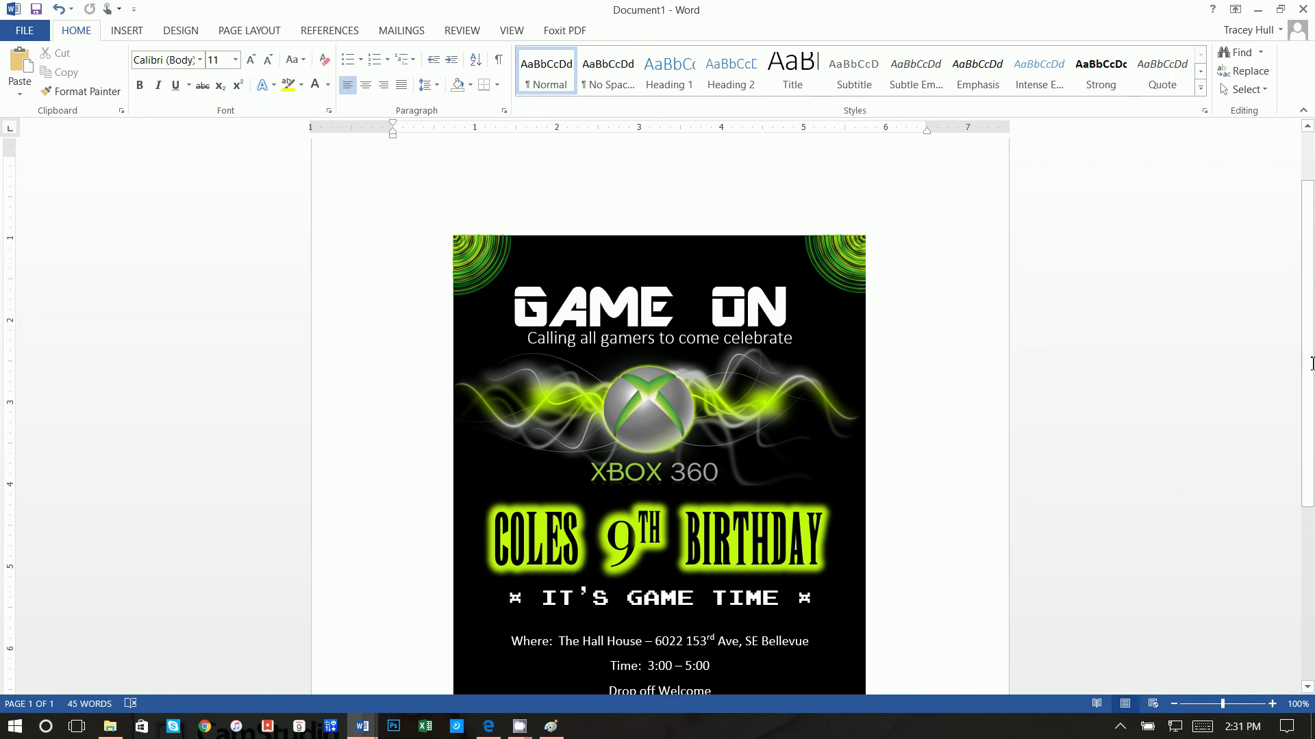
Move the event details box slightly down
scroll(1312, 438, down, 1)
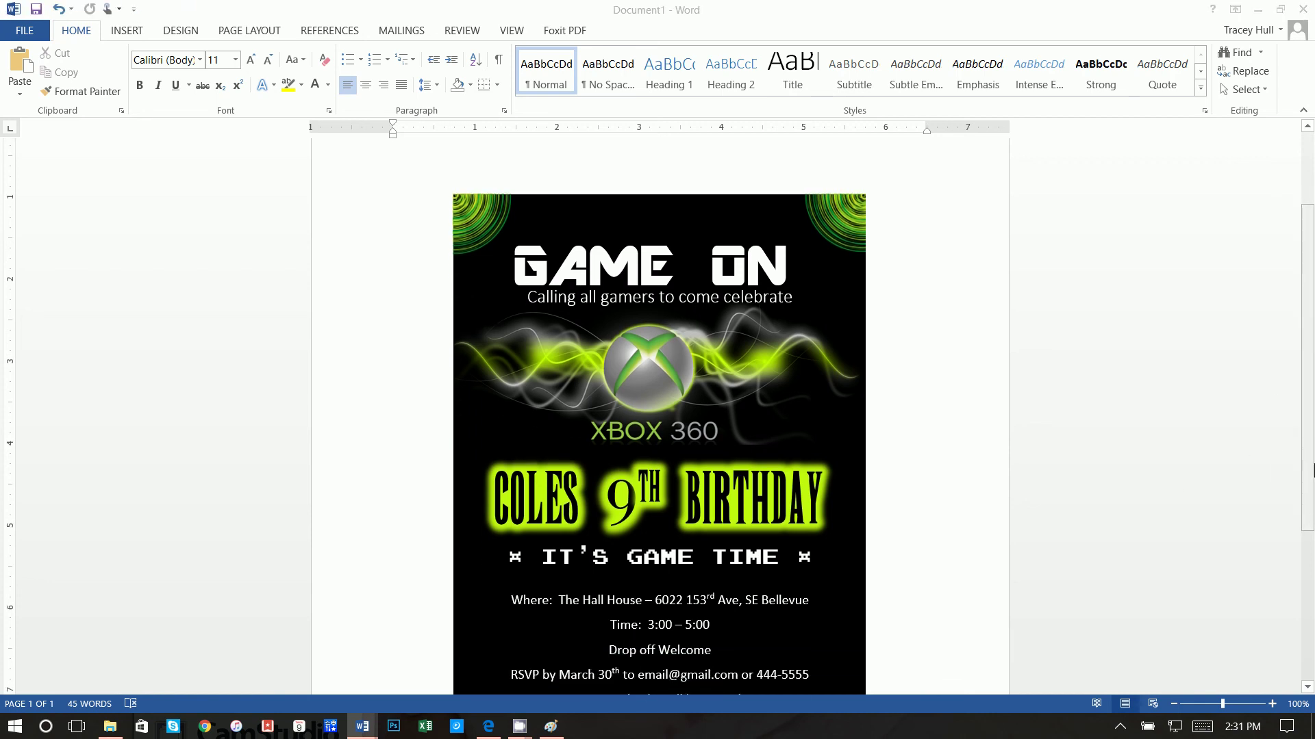
scroll(1313, 471, down, 2)
click(682, 168)
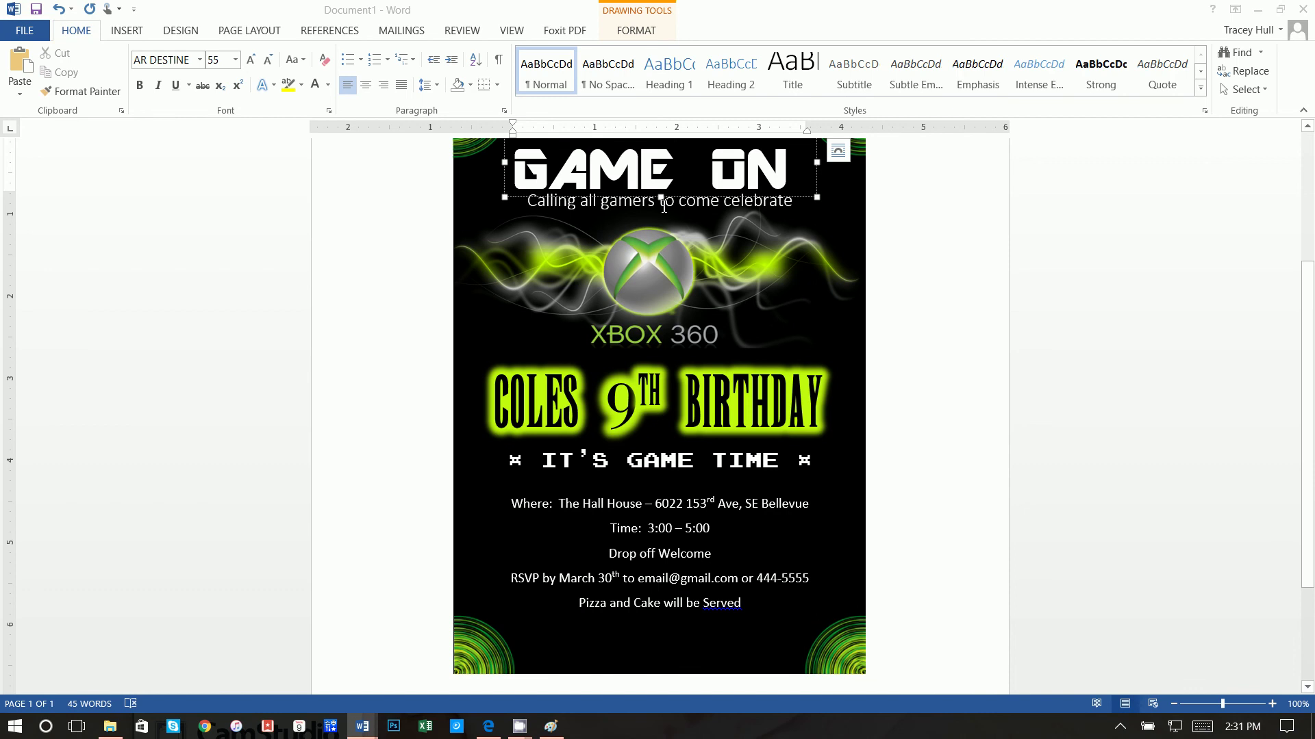
click(644, 503)
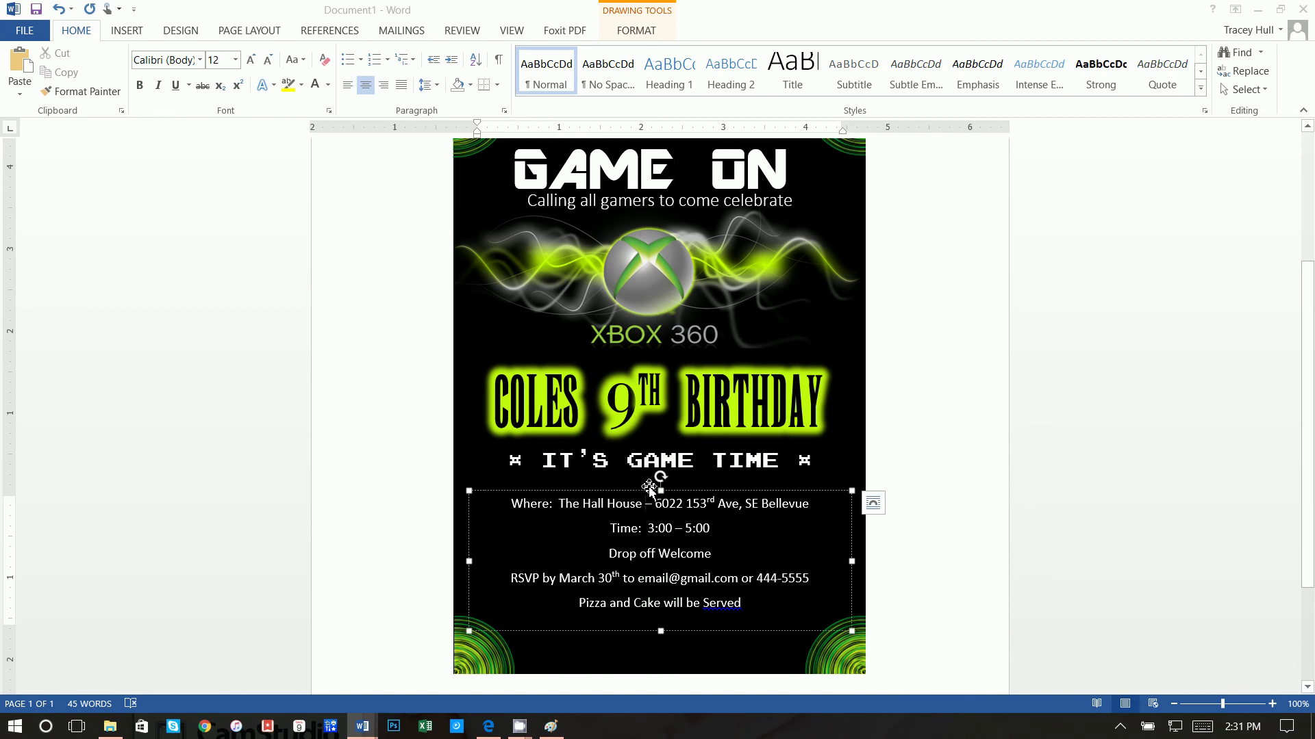
click(649, 488)
drag(649, 488, 651, 499)
Nudge IT'S GAME TIME and the birthday title down two steps together
click(684, 460)
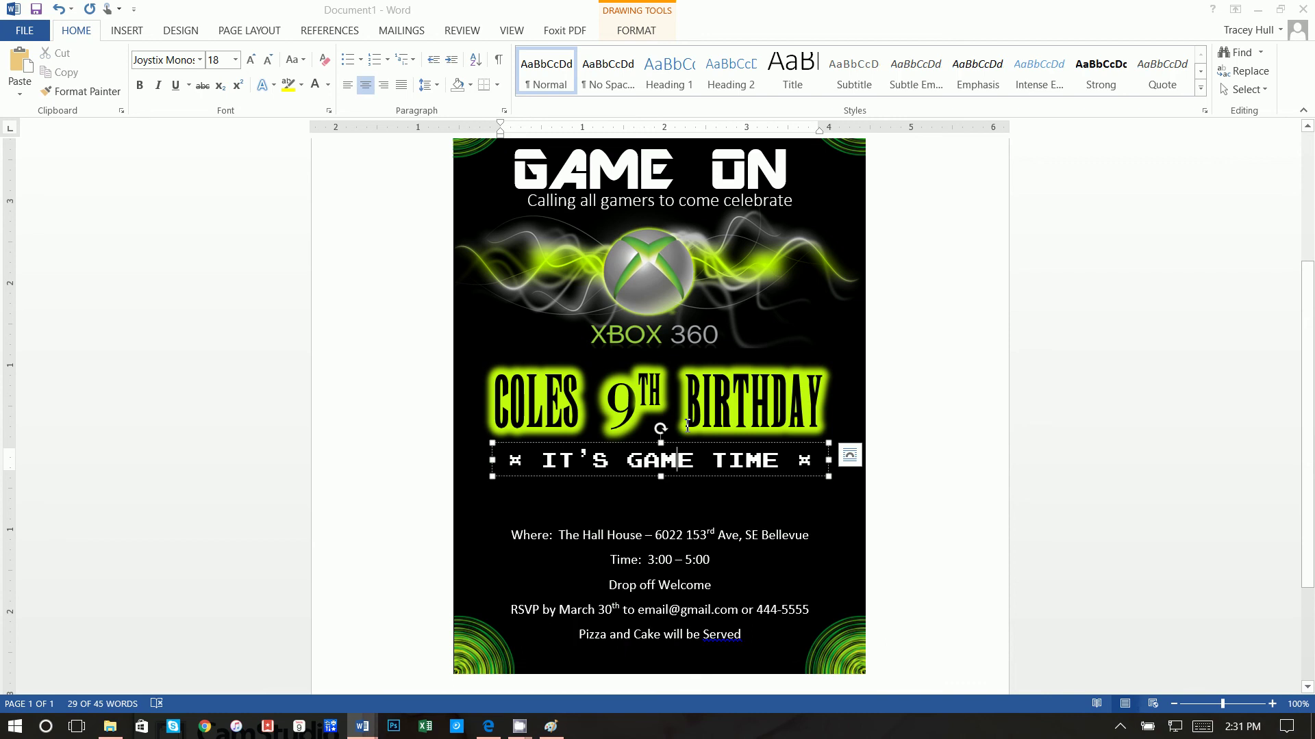
shift+click(689, 425)
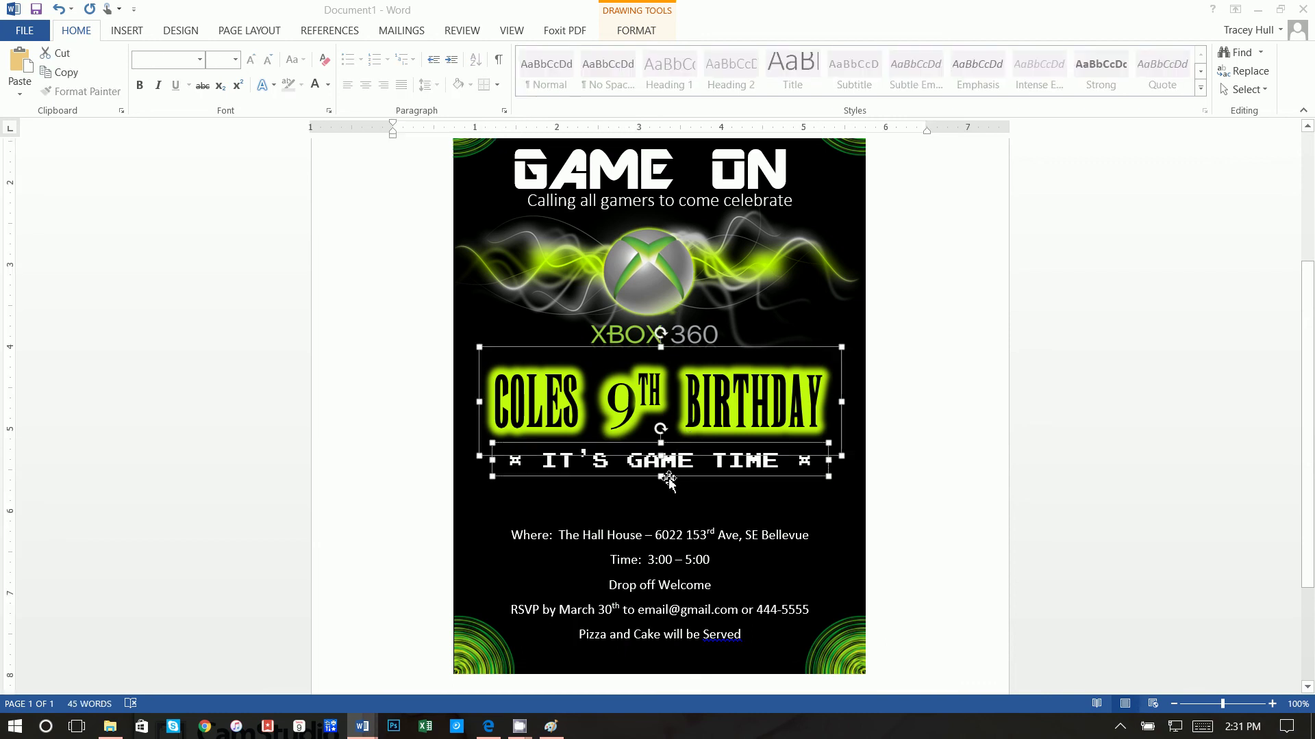
key(Down)
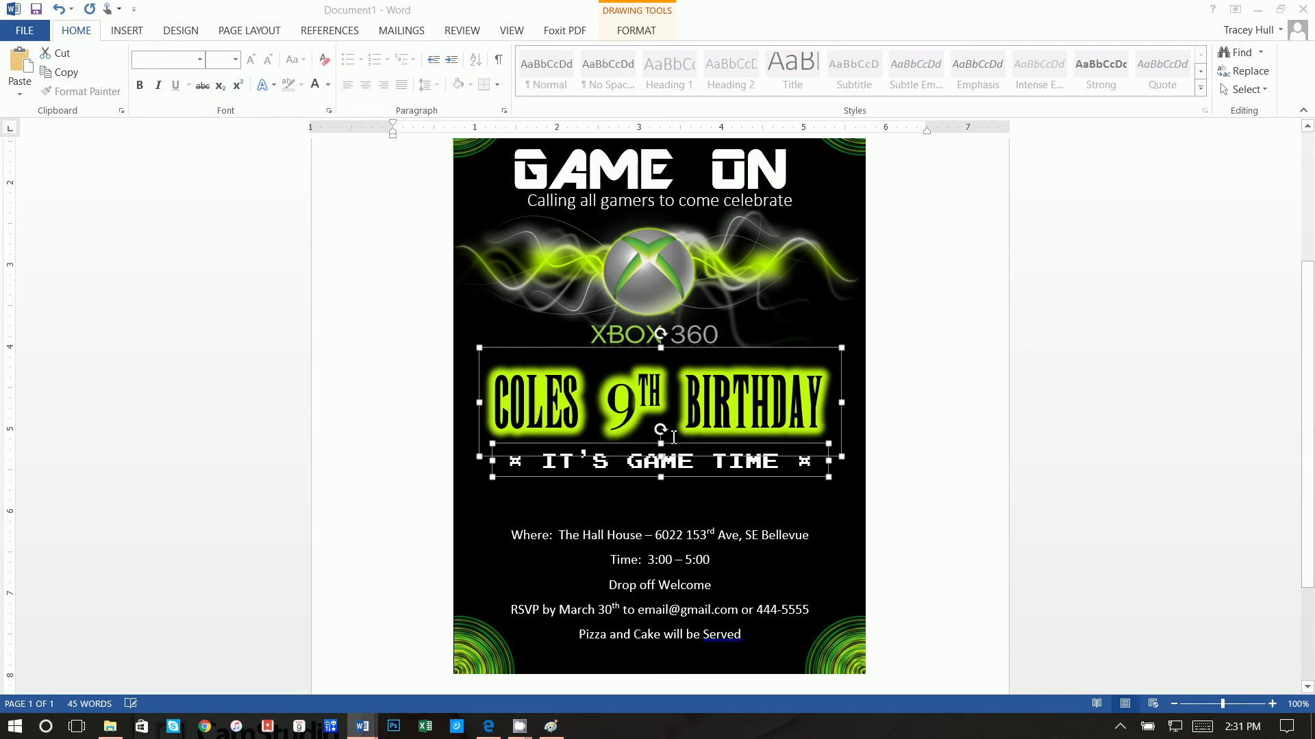
key(Down)
key(Down)
key(Down)
key(Down)
key(Down)
key(Down)
key(Down)
key(Down)
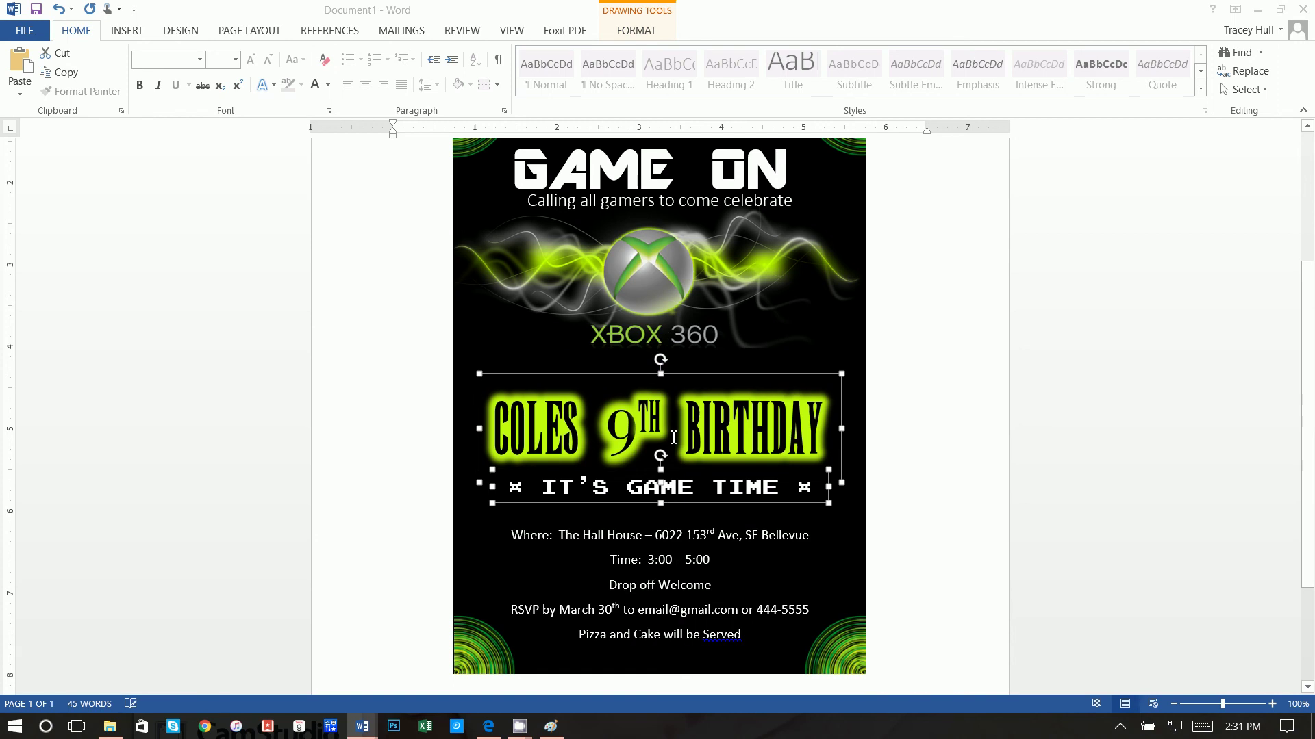
Nudge the Xbox 360 picture and Calling all gamers subtitle down two steps
scroll(674, 438, up, 2)
click(688, 314)
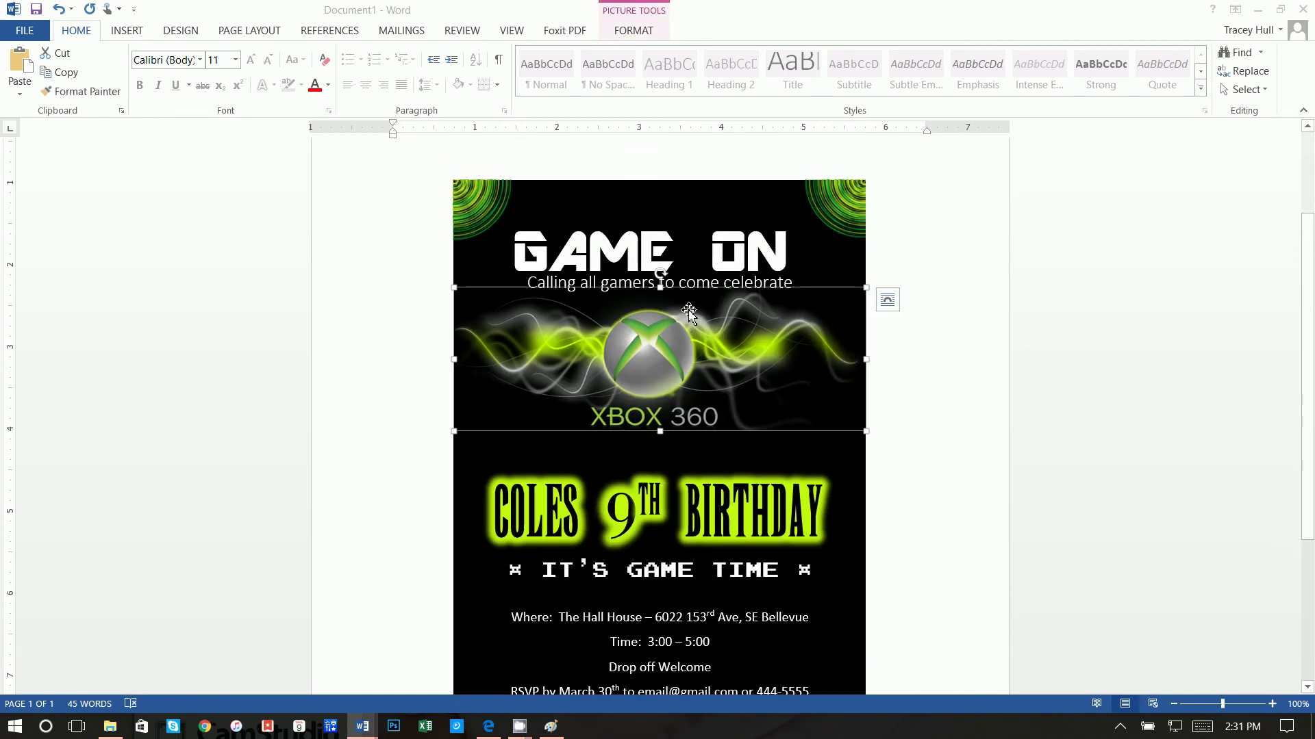
shift+click(697, 284)
key(Down)
key(Down)
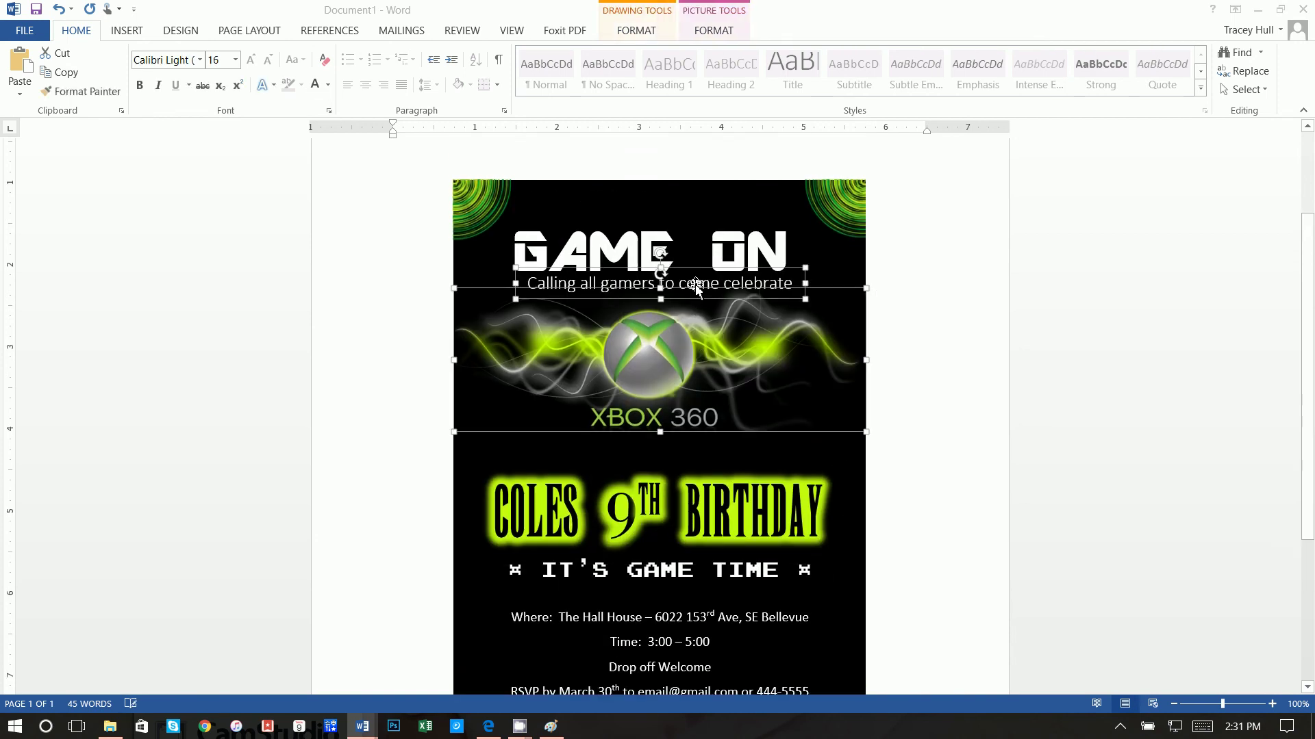
key(Down)
key(Down)
key(Down)
key(Down)
key(Down)
key(Down)
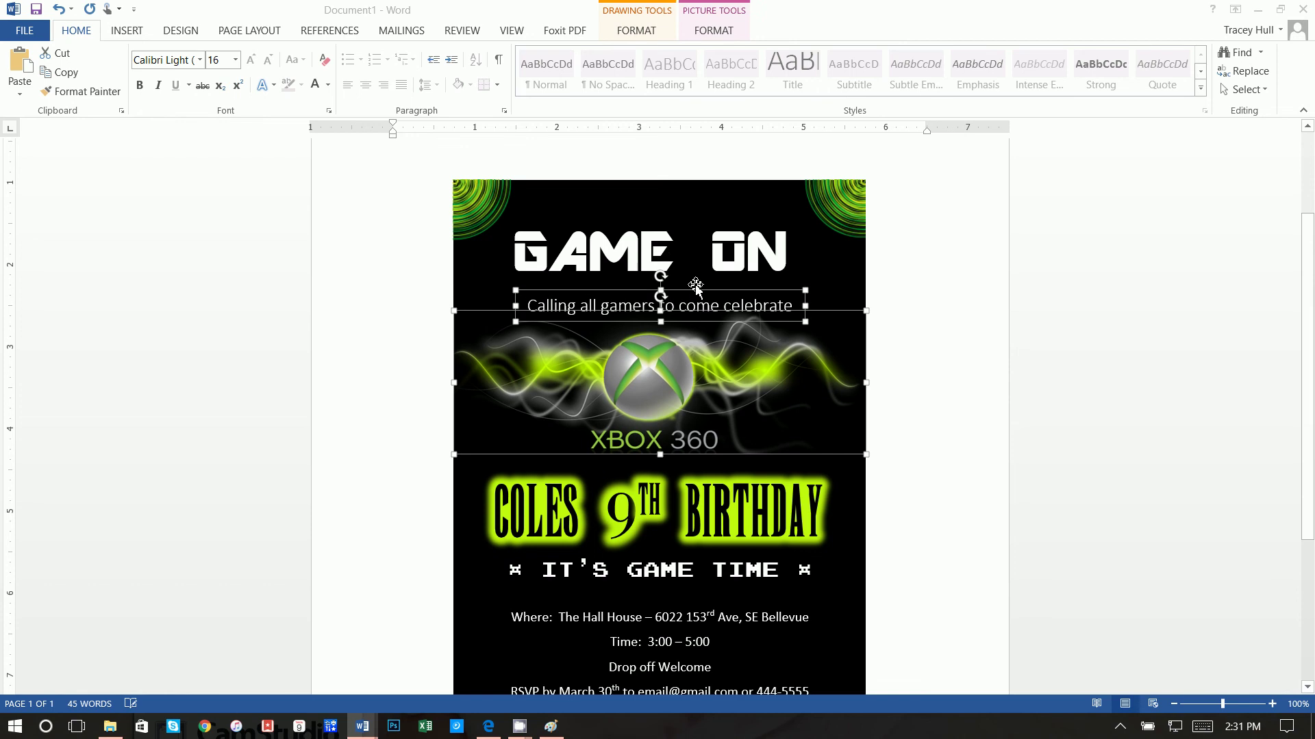
Nudge the GAME ON heading down three steps
click(692, 224)
click(689, 210)
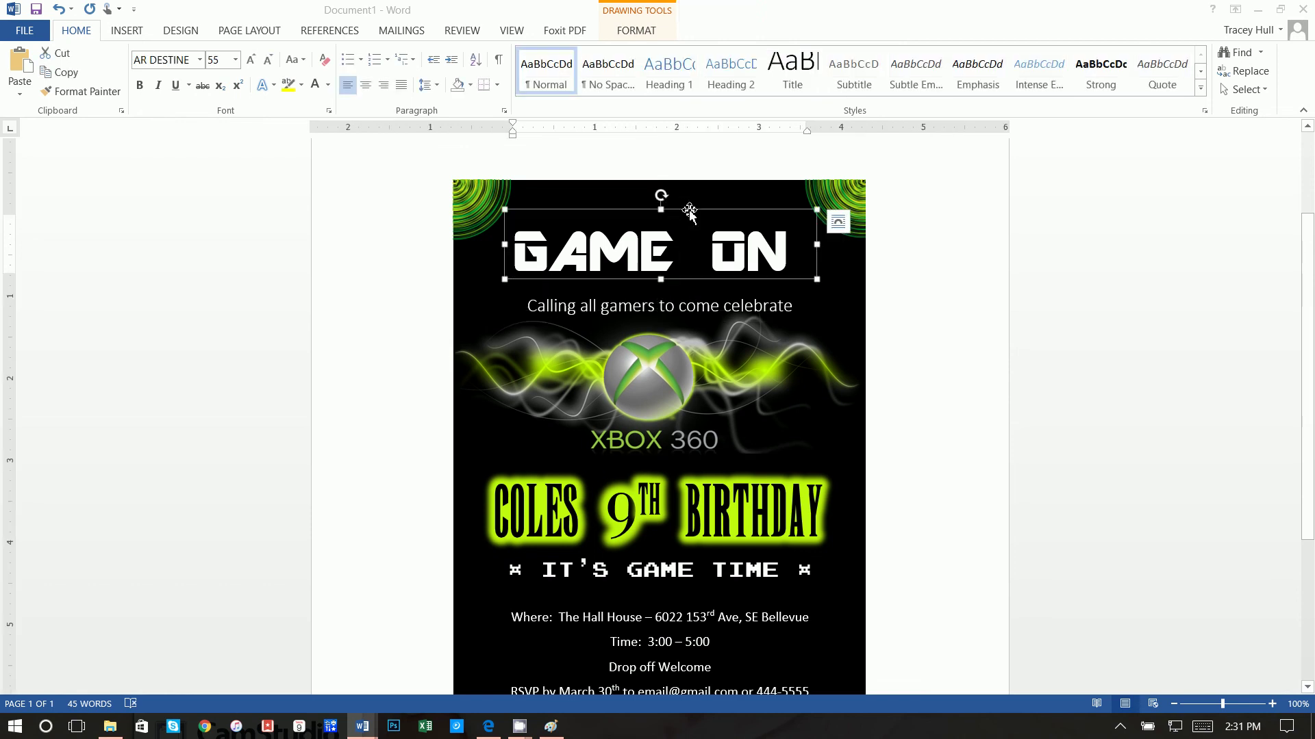
key(Down)
key(Down)
key(Down)
key(Down)
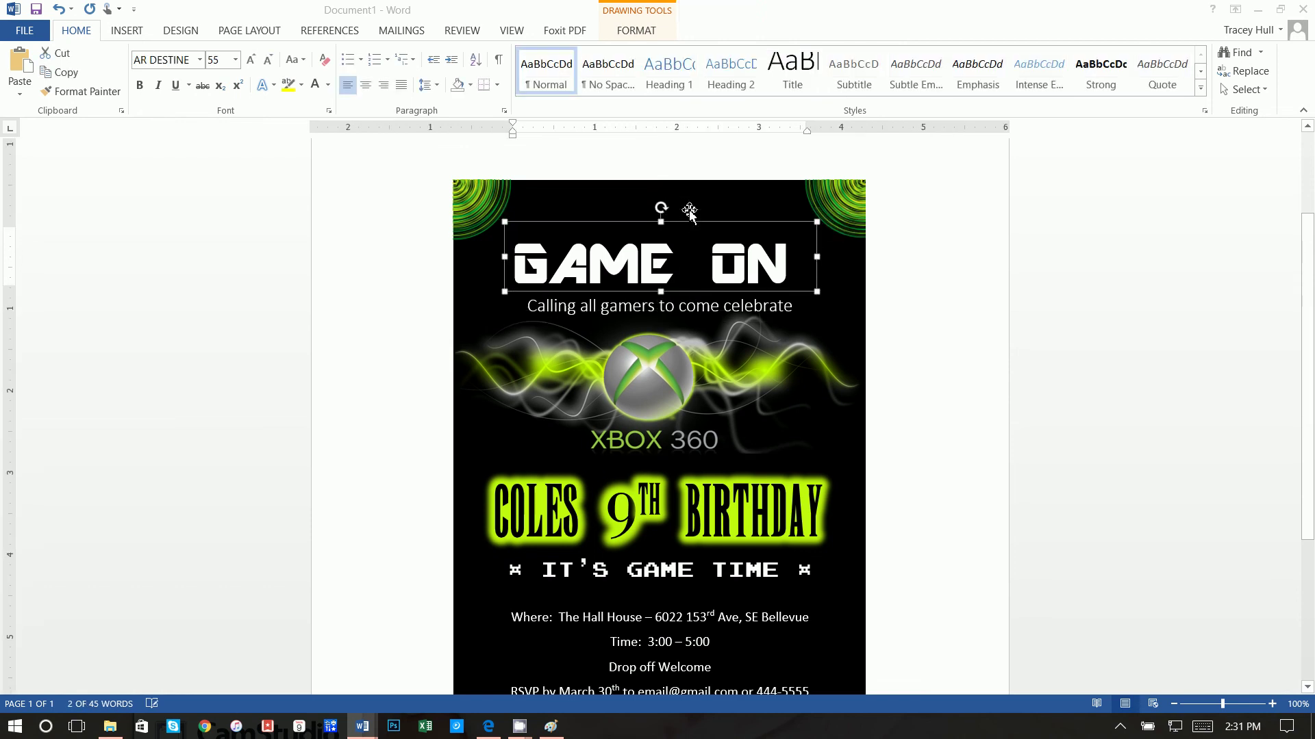
key(Down)
key(Down)
key(Down)
key(Down)
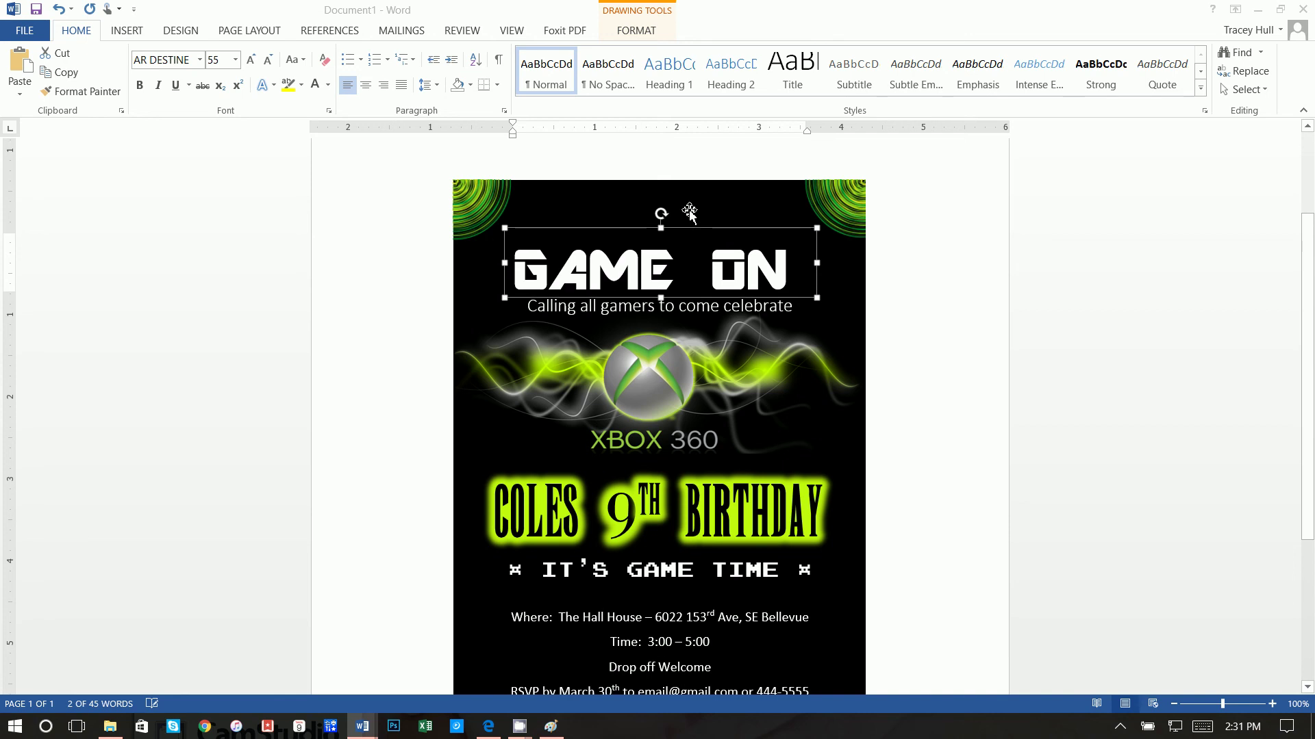
key(Down)
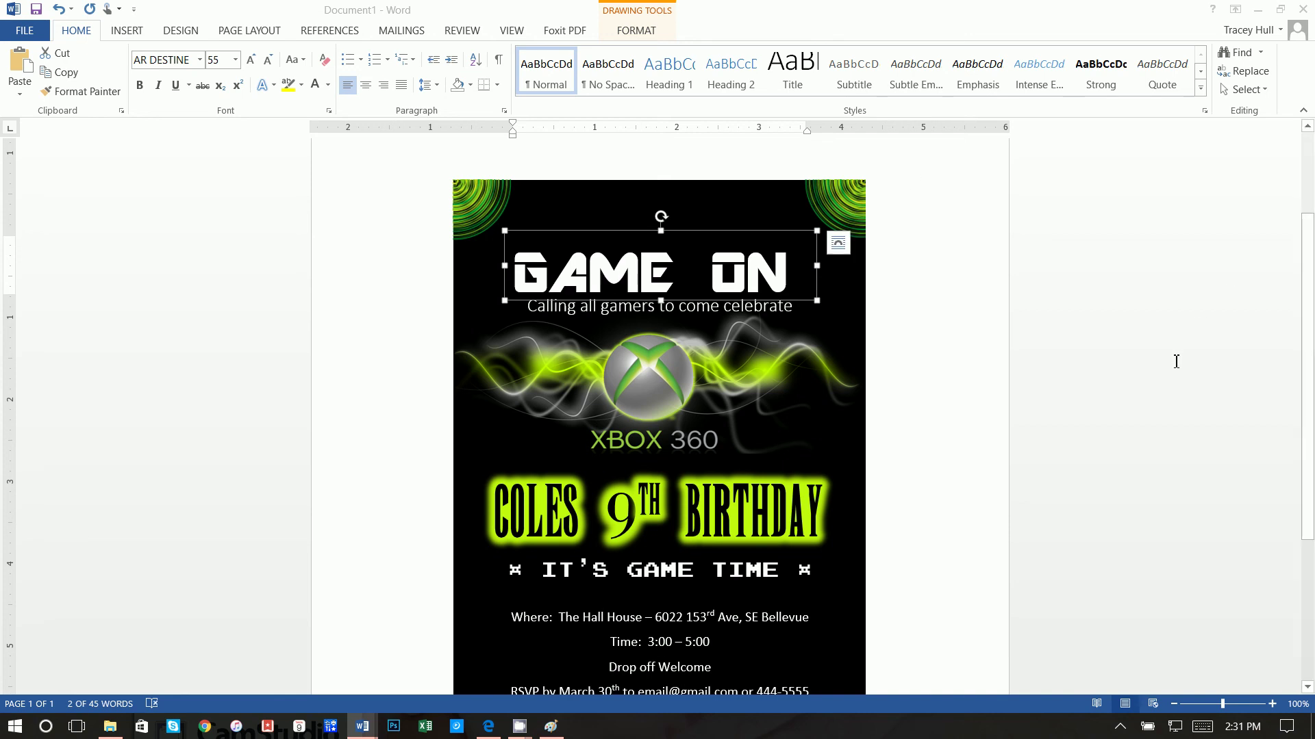
click(1175, 361)
scroll(1174, 446, down, 4)
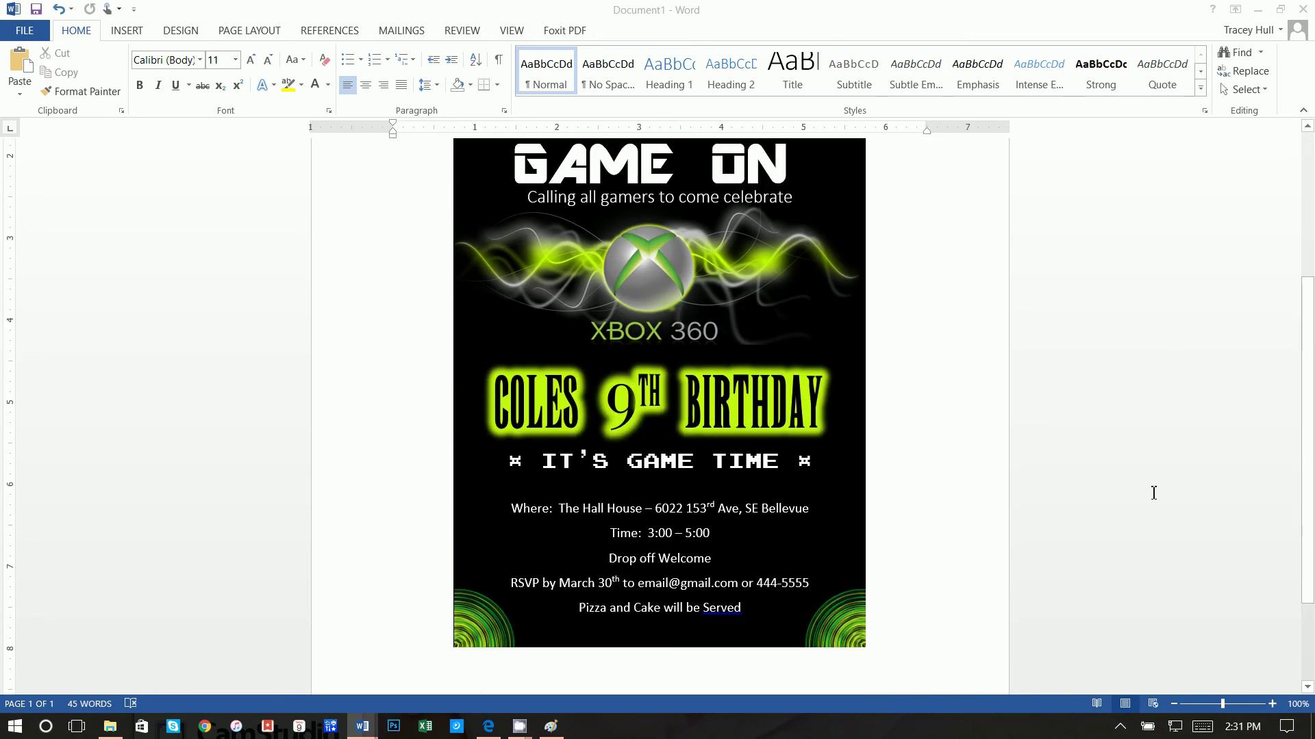
Zoom out to 90% and fine-tune the GAME ON heading box's position
scroll(1153, 493, up, 1)
click(1174, 704)
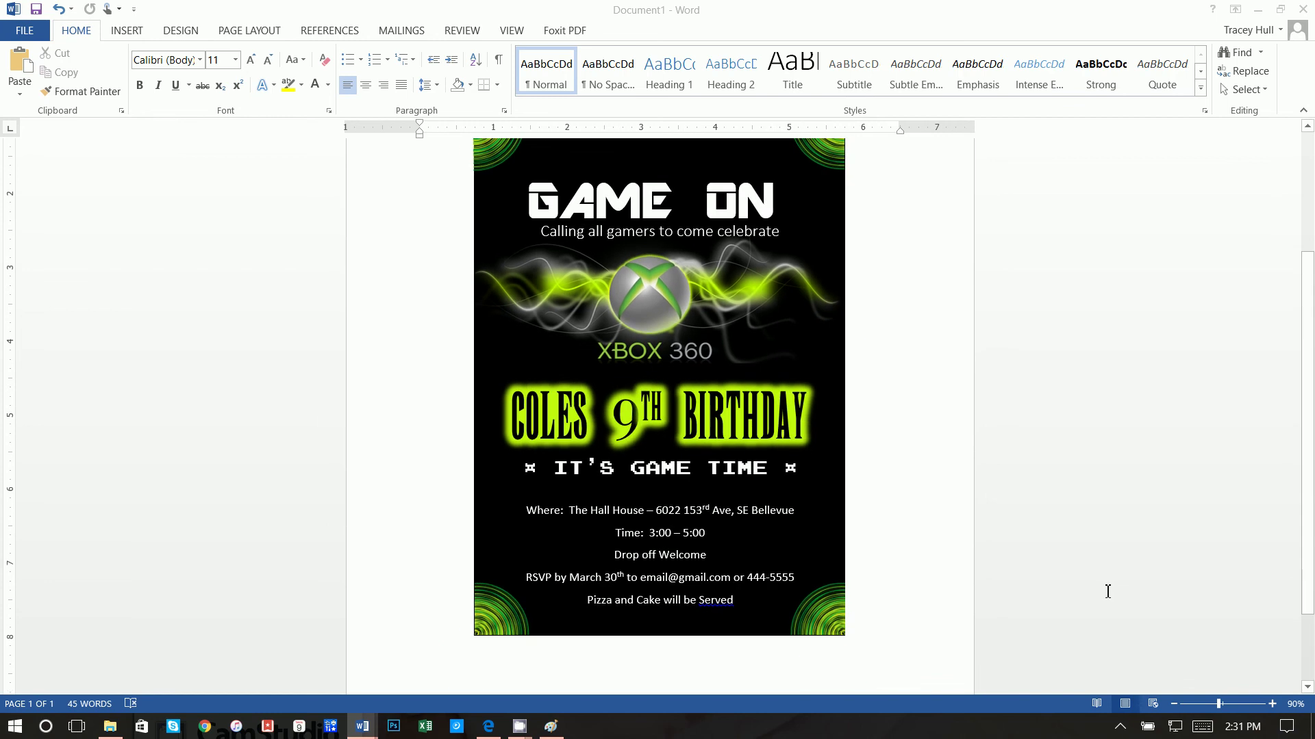
scroll(1107, 591, up, 1)
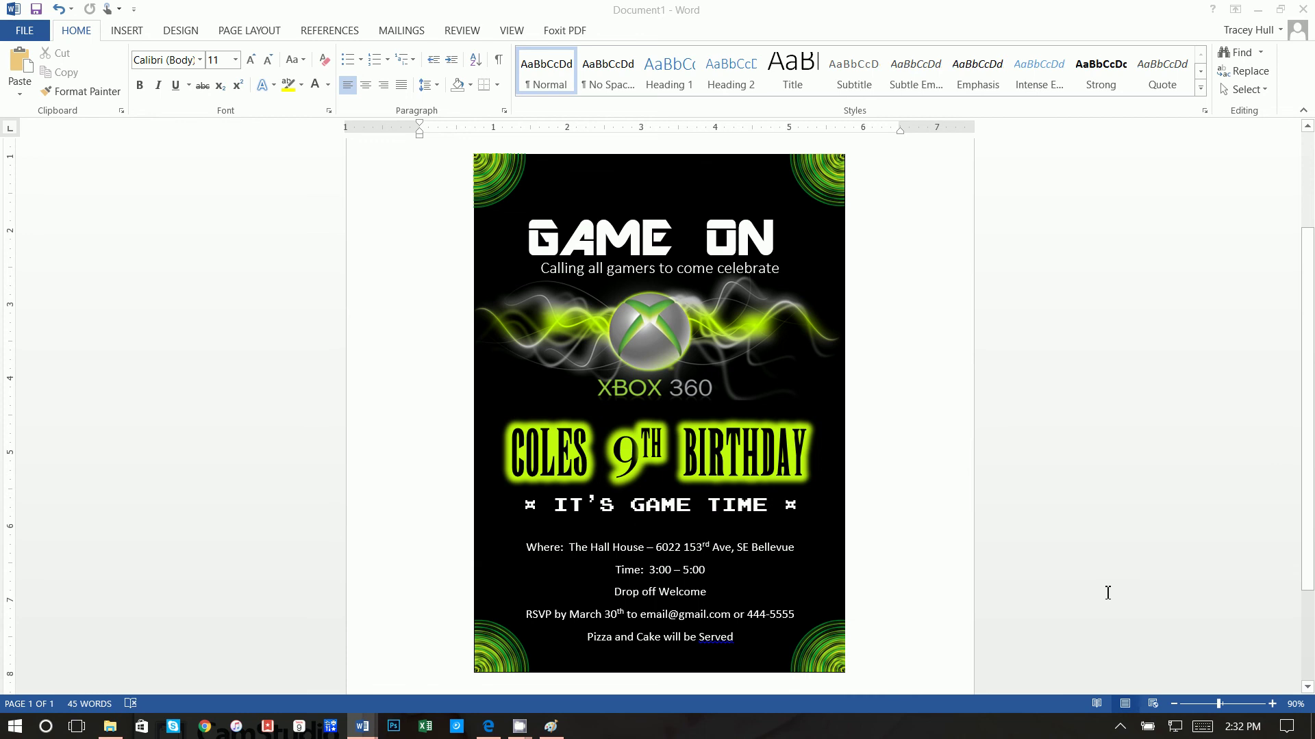
click(692, 218)
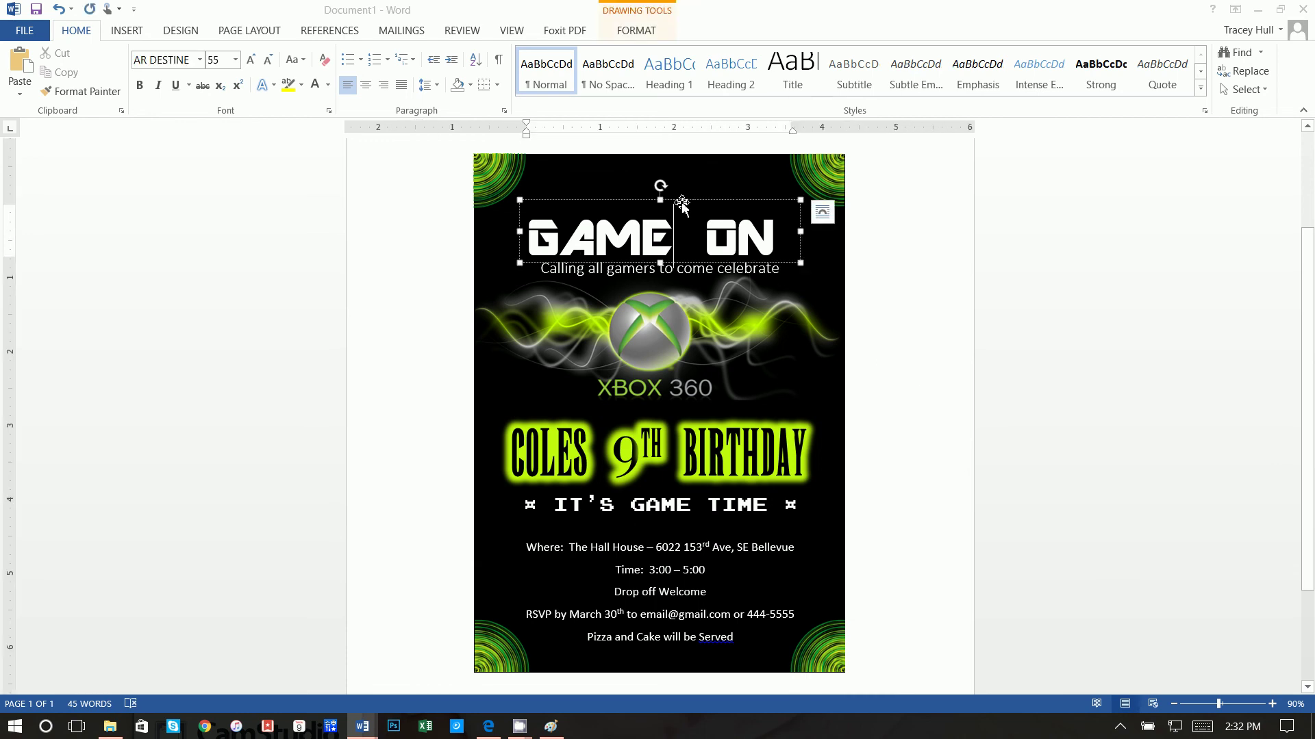
click(682, 201)
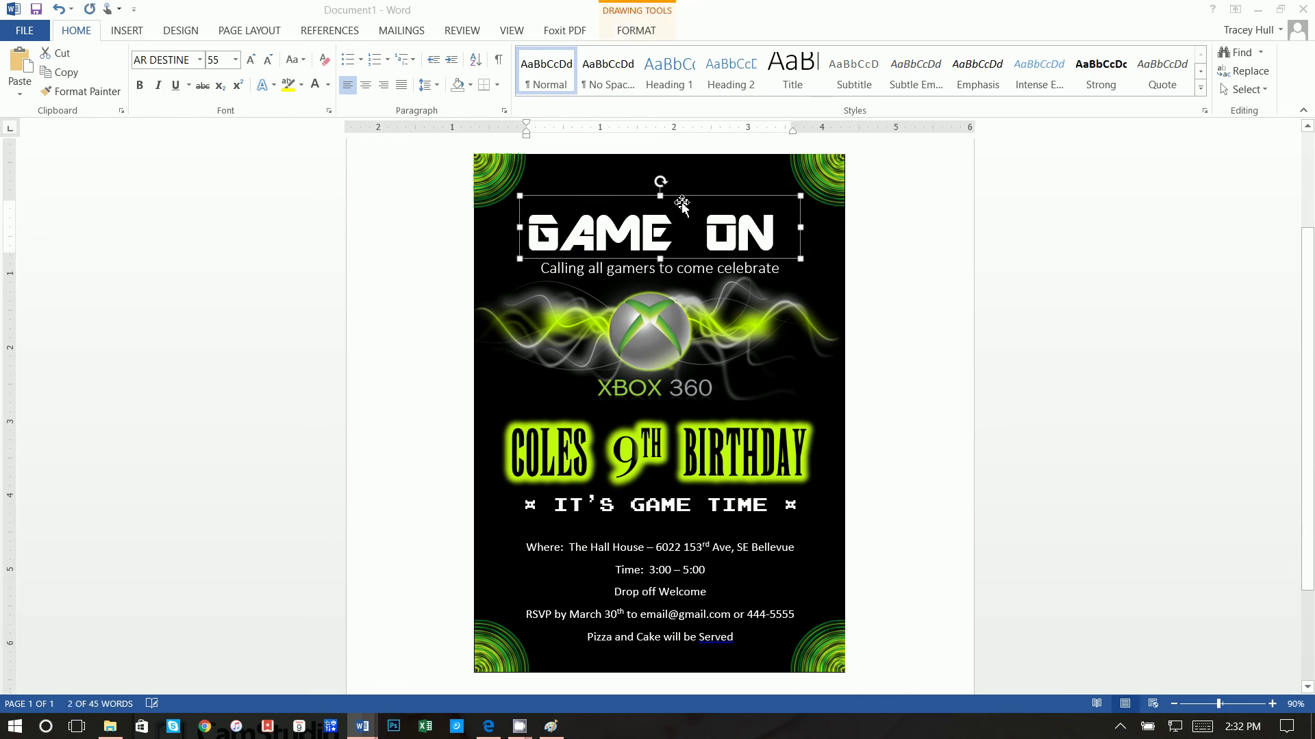
click(943, 341)
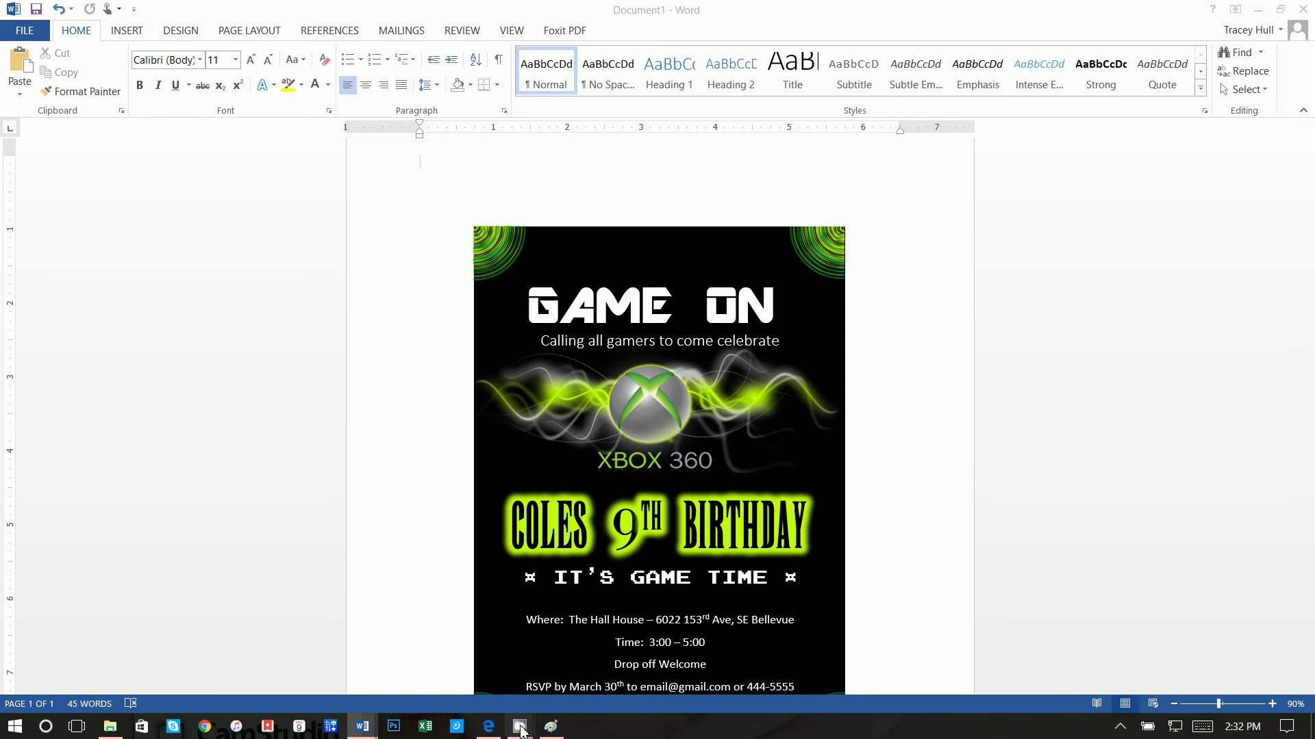
mouse_move(519, 725)
click(401, 661)
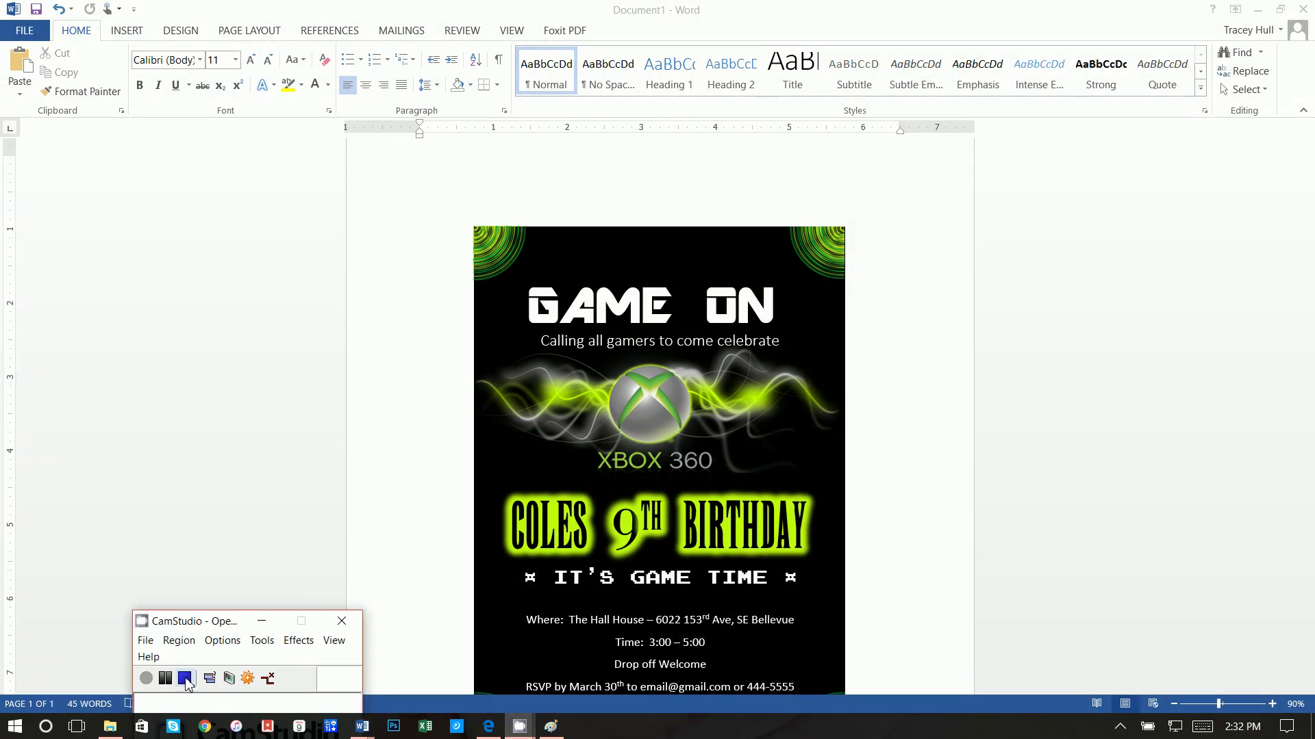